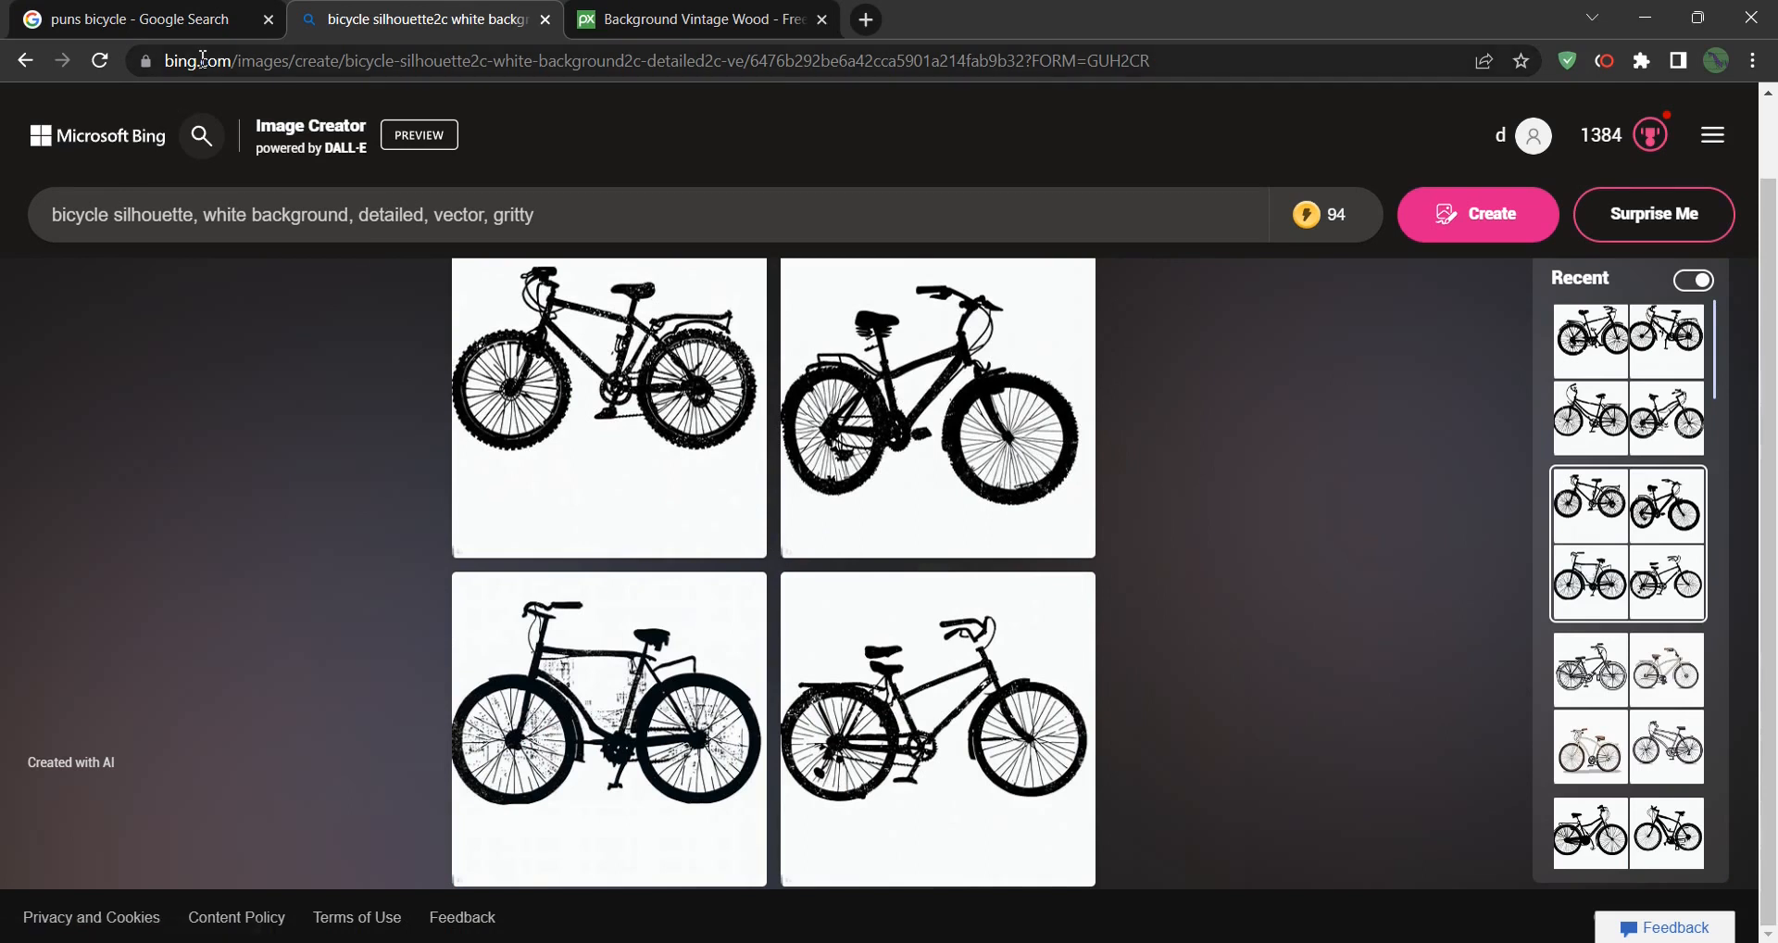
Open the generated bicycle silhouette with the seat and rear rack angled toward the viewer, and download it as a JPEG.
left_click(59, 218)
left_click_drag(58, 221, 546, 222)
left_click(719, 225)
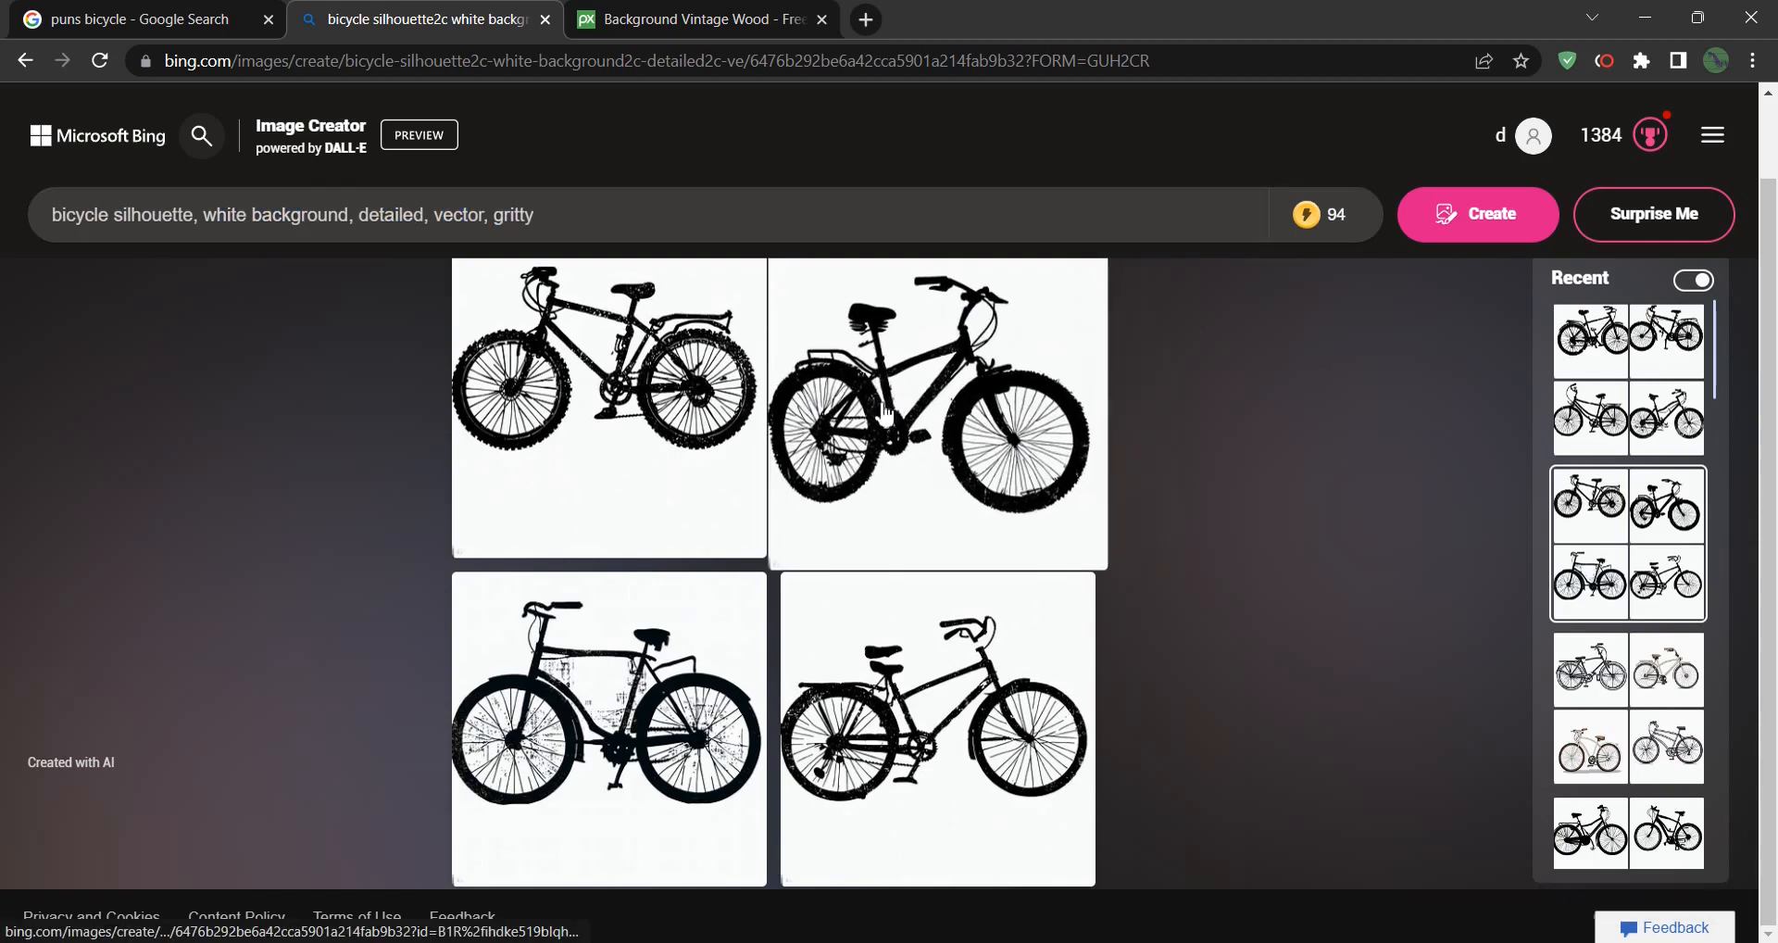
left_click(1003, 511)
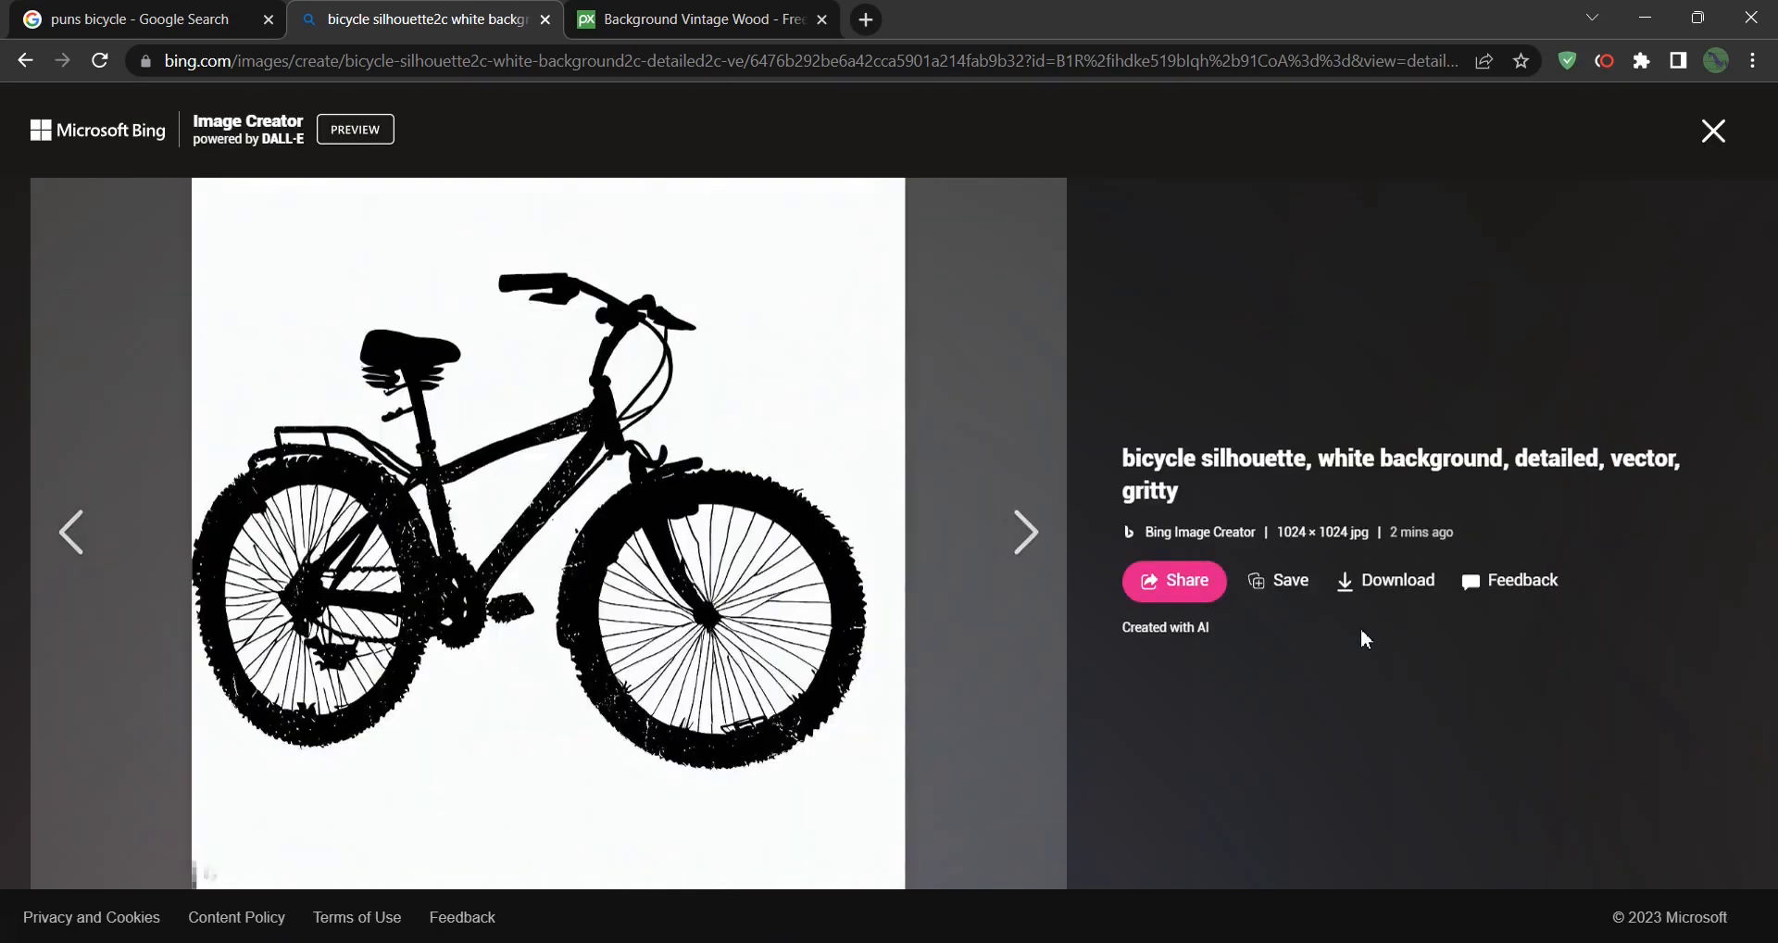
left_click(1398, 583)
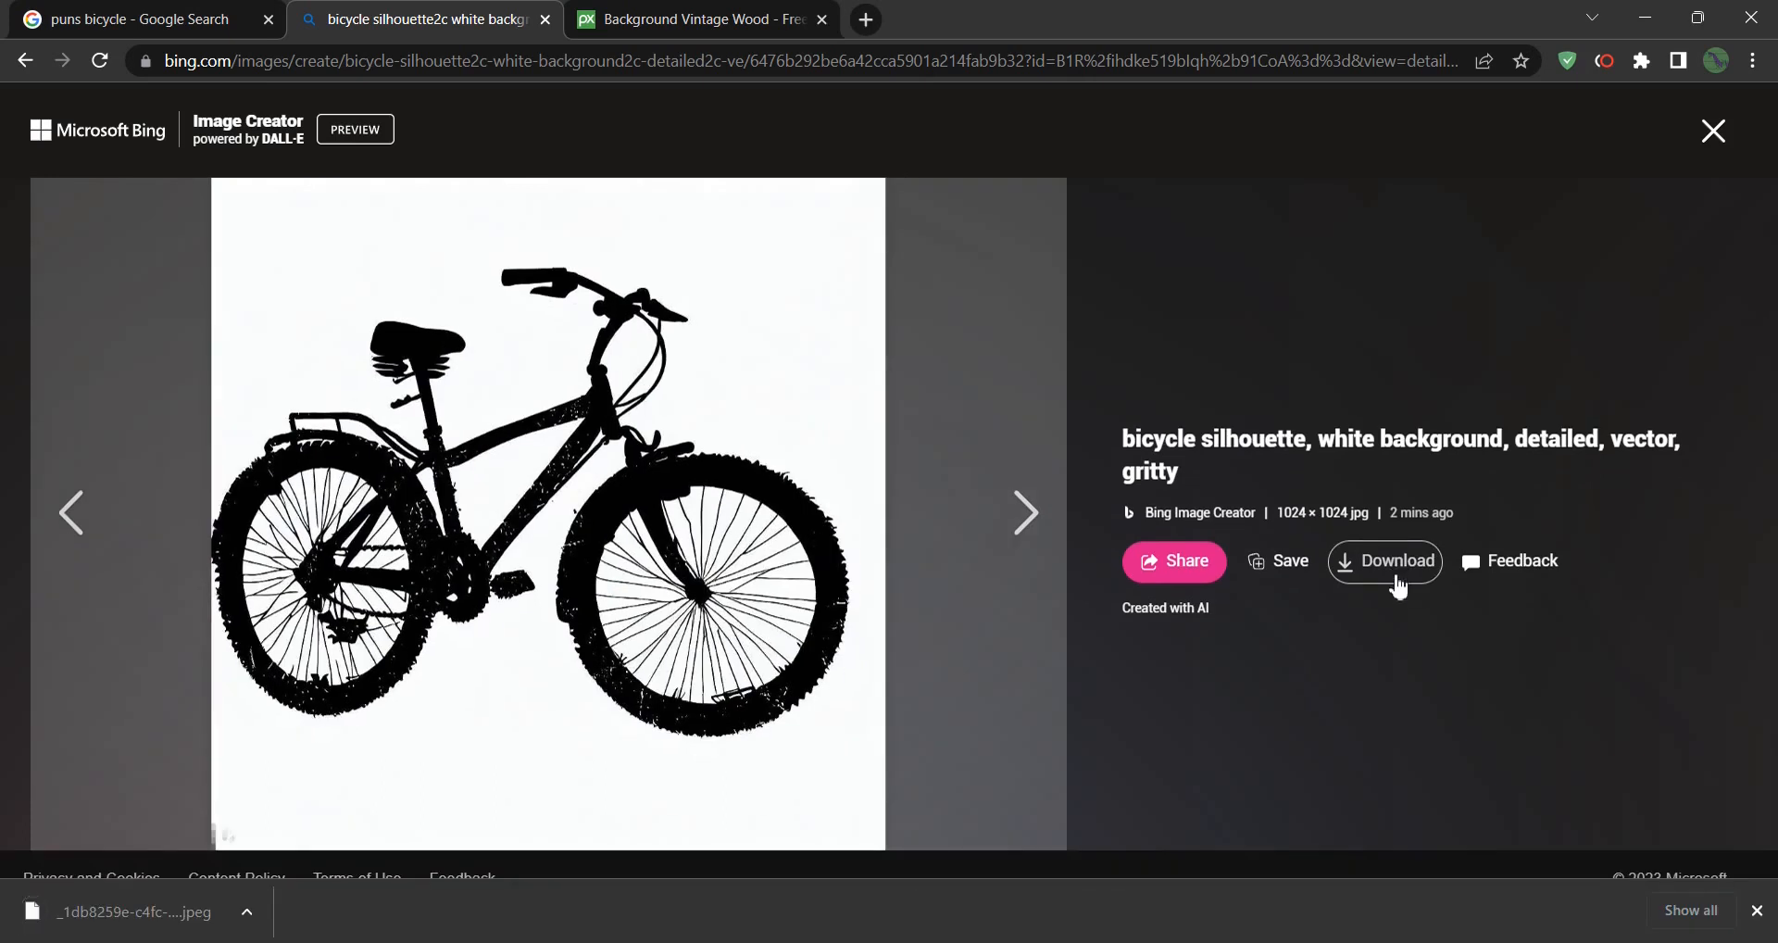
left_click(1757, 911)
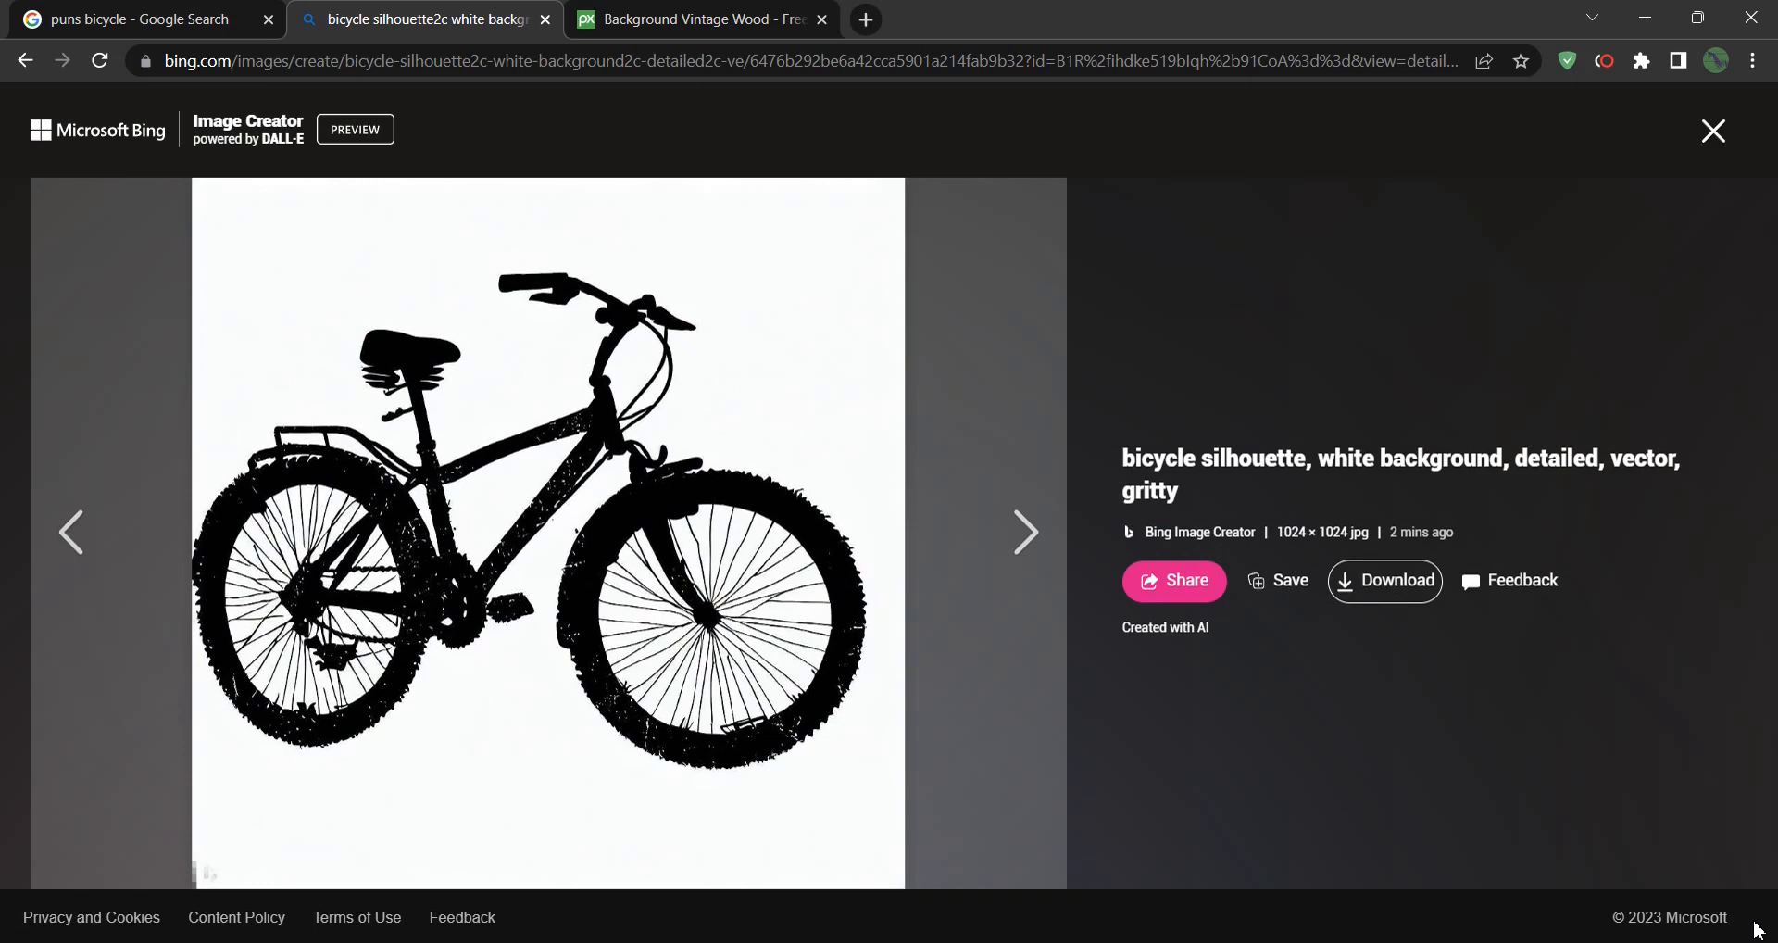
Download the vintage wood background texture from Pixabay as a 4800×3600 JPG.
left_click(757, 14)
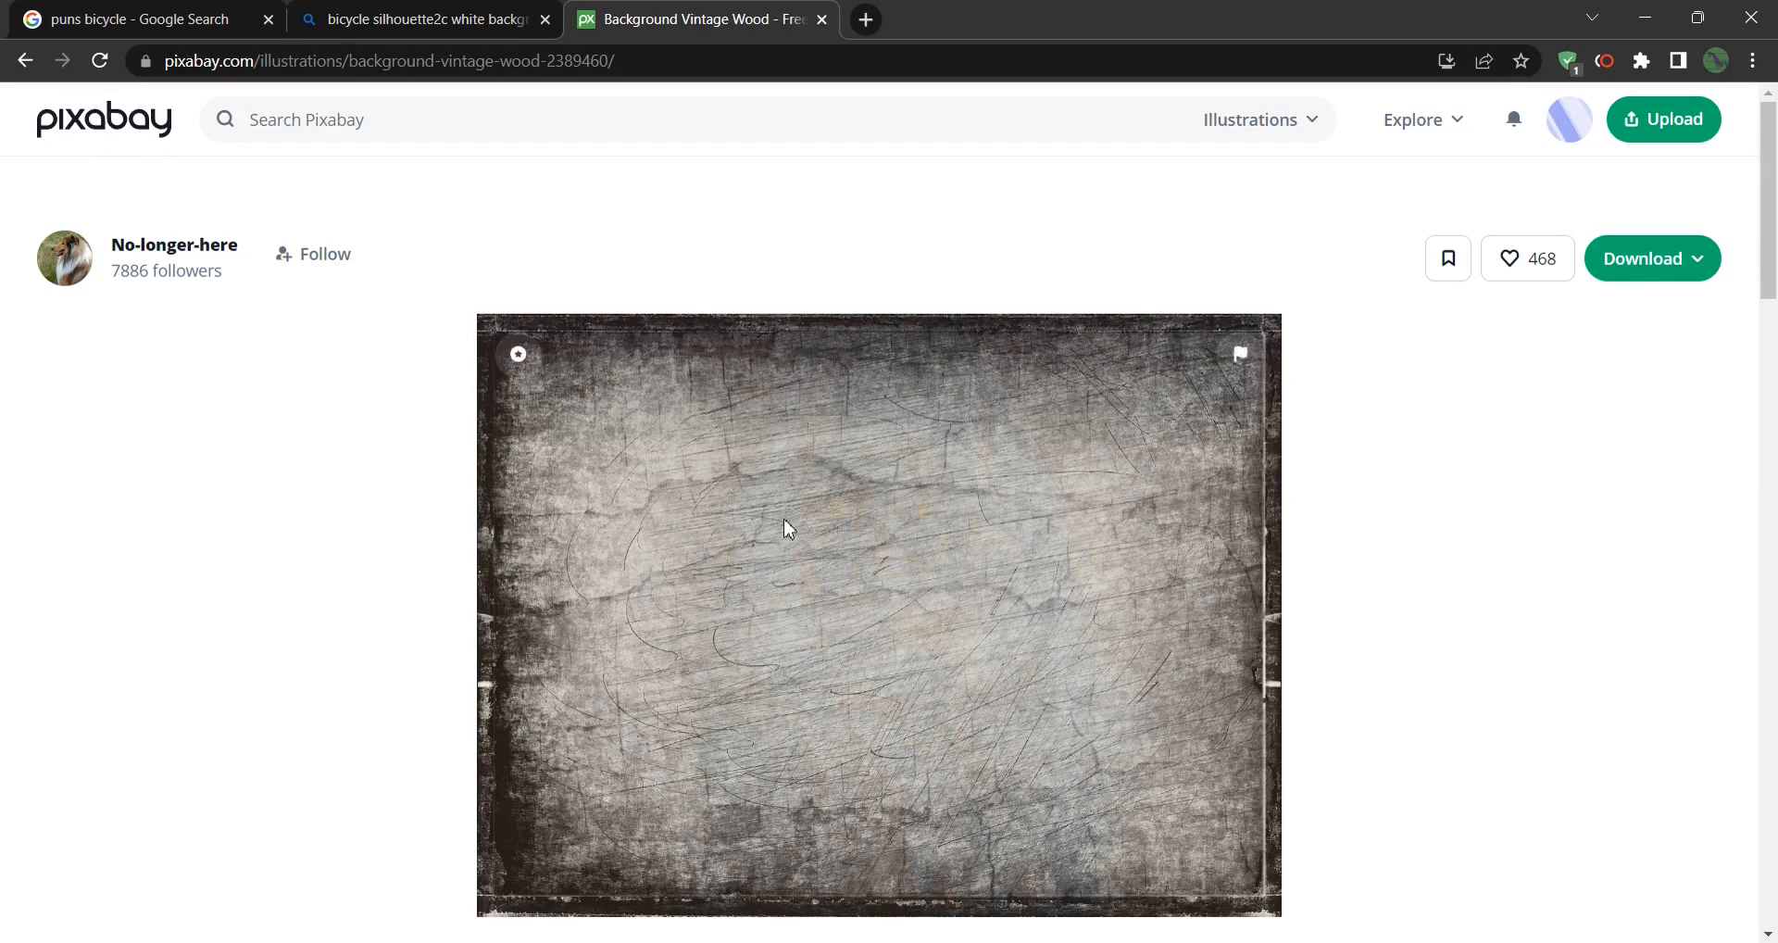
scroll(837, 529, "down", 2)
scroll(837, 530, "up", 1)
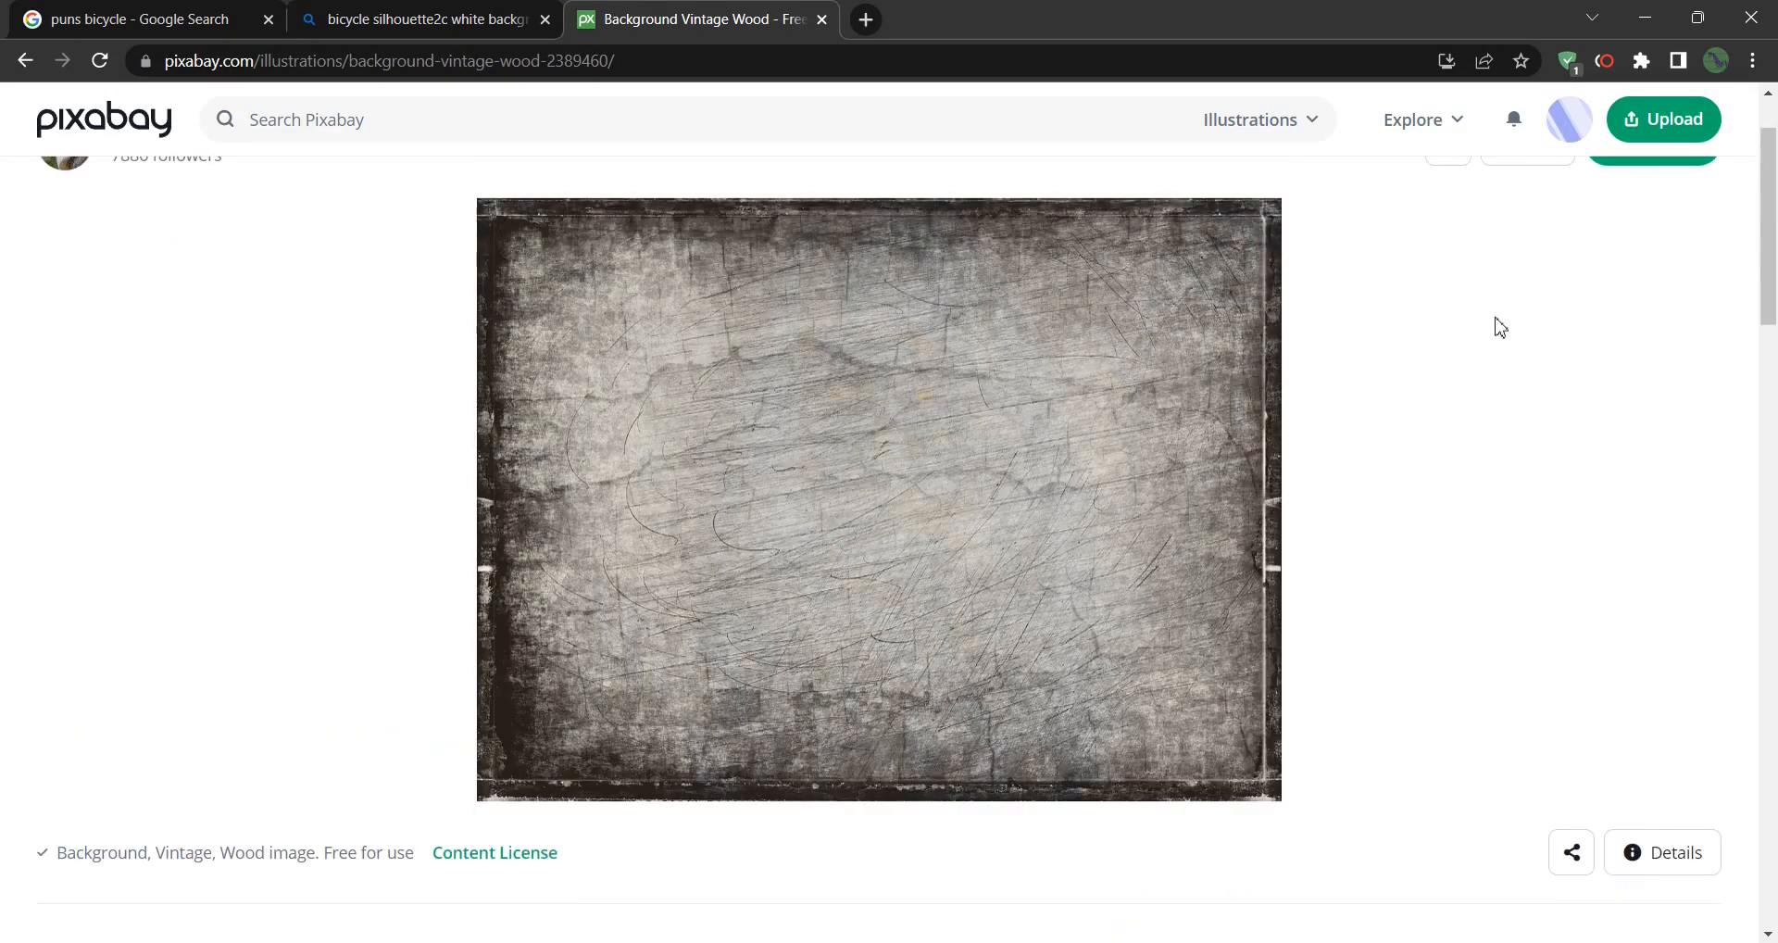
scroll(1509, 335, "up", 1)
left_click(1600, 278)
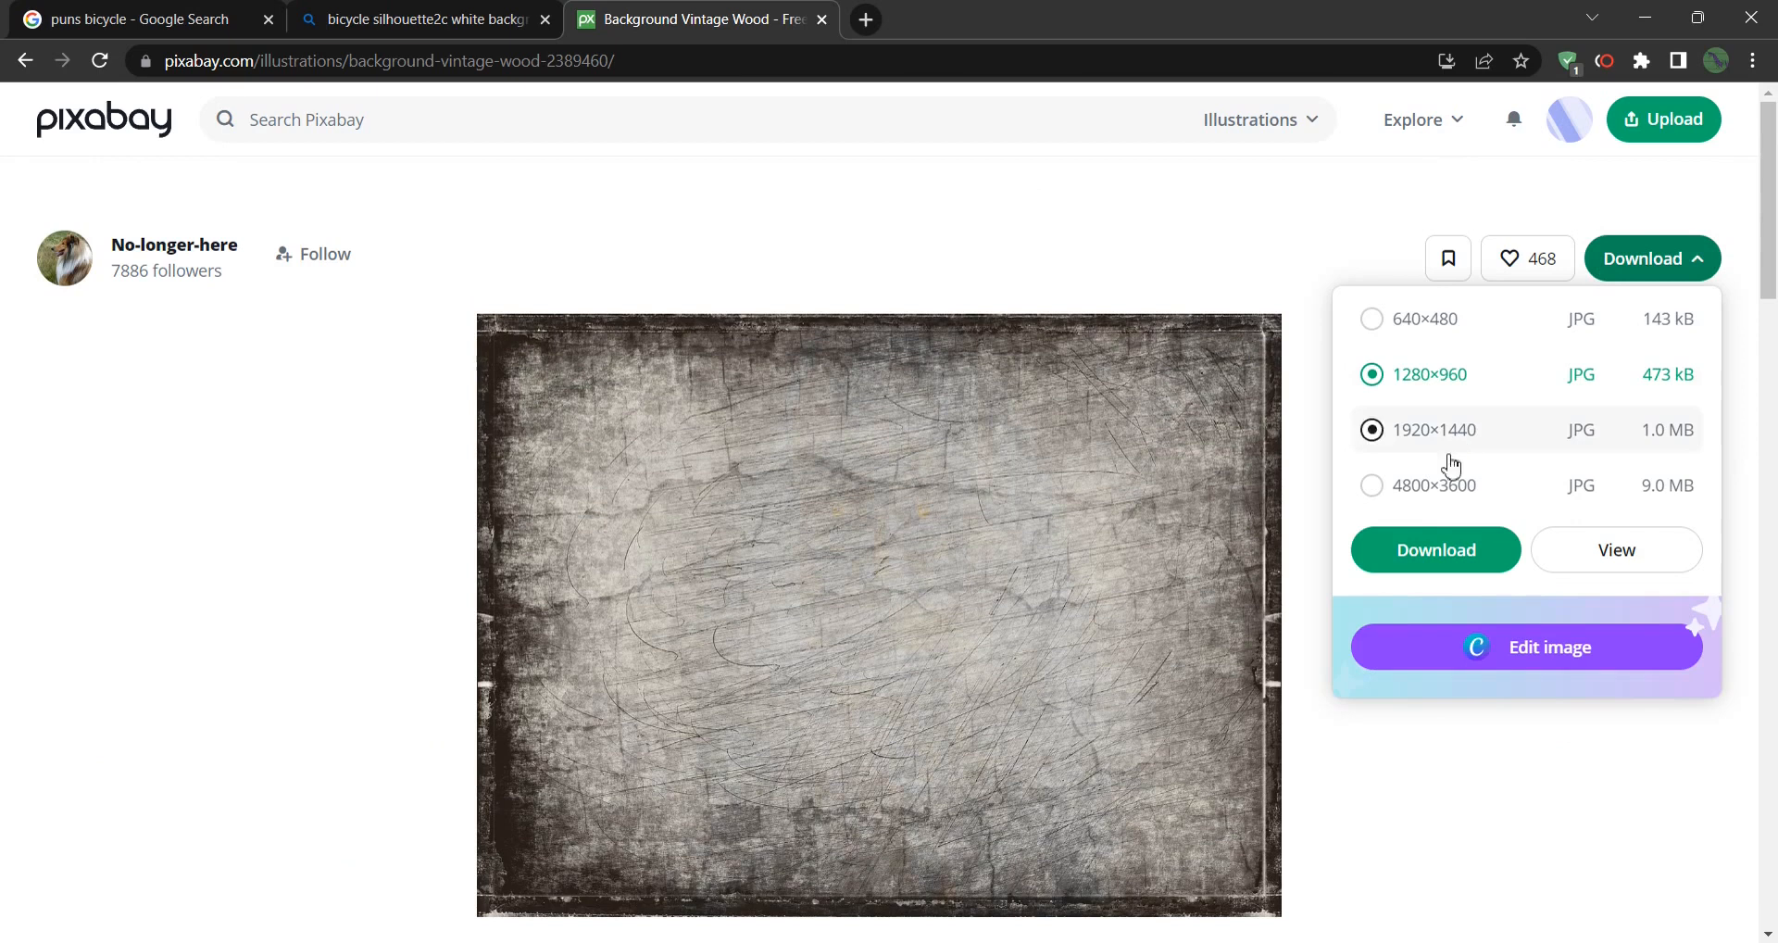
left_click(1417, 496)
left_click(1417, 550)
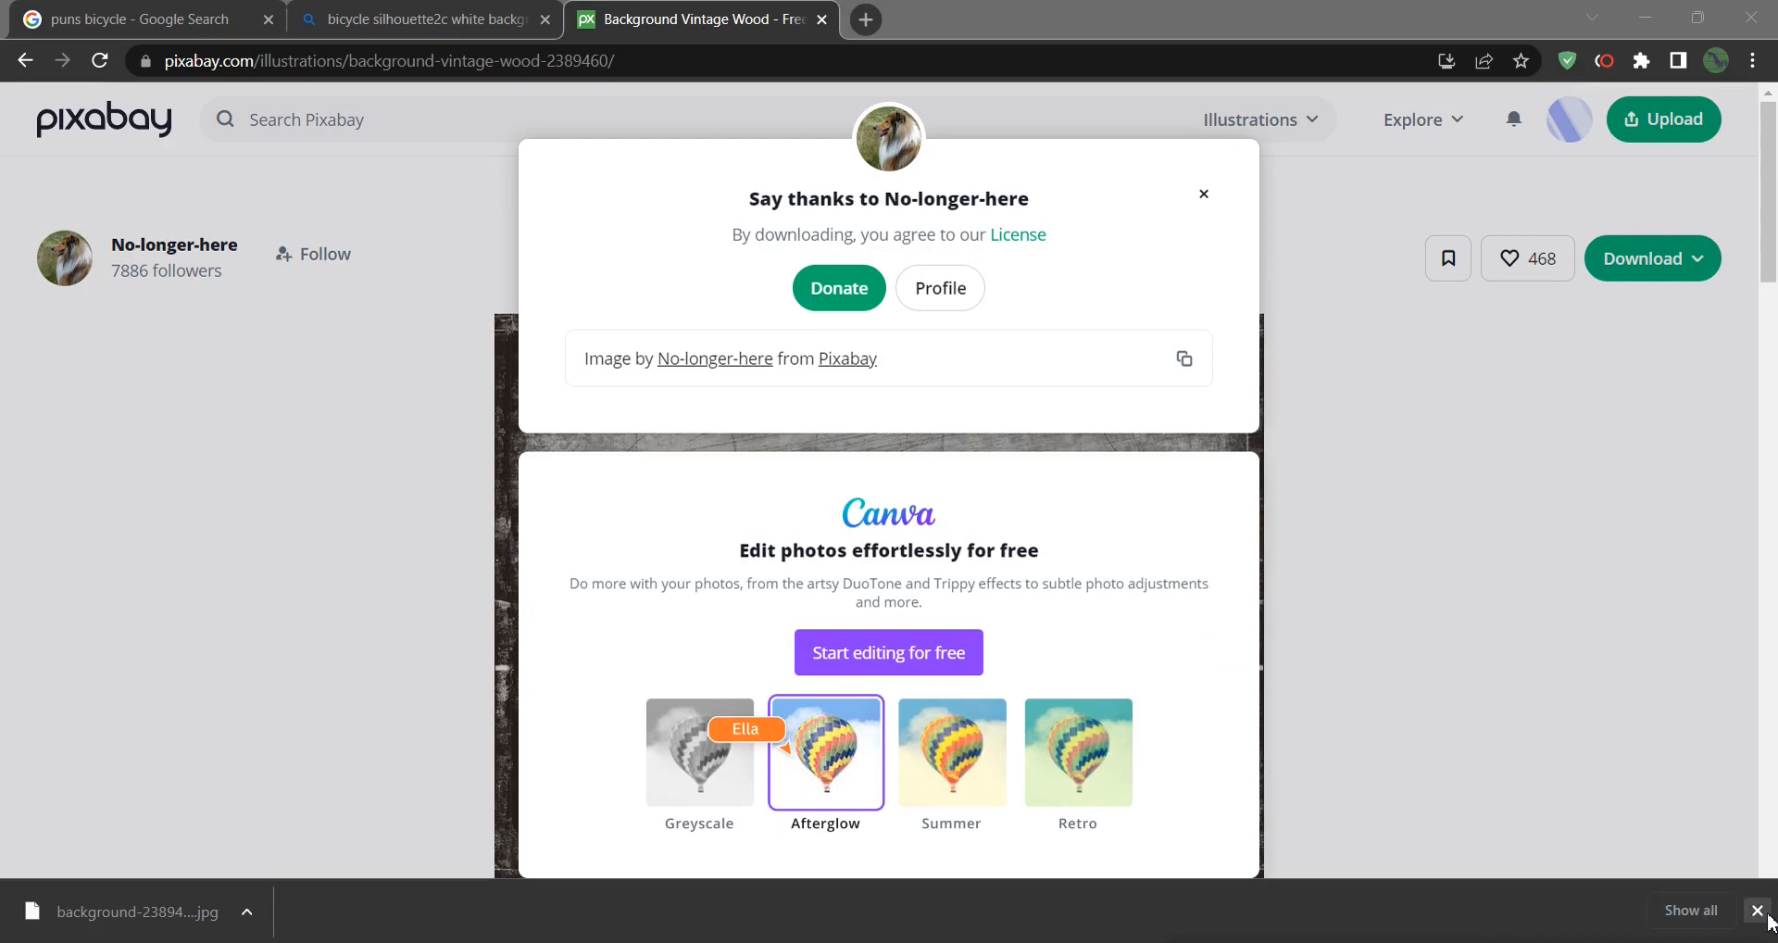
left_click(1756, 911)
Switch to Illustrator and create a 4500 x 5400 px document in RGB Color with High (300 ppi) raster effects.
key("alt+Tab")
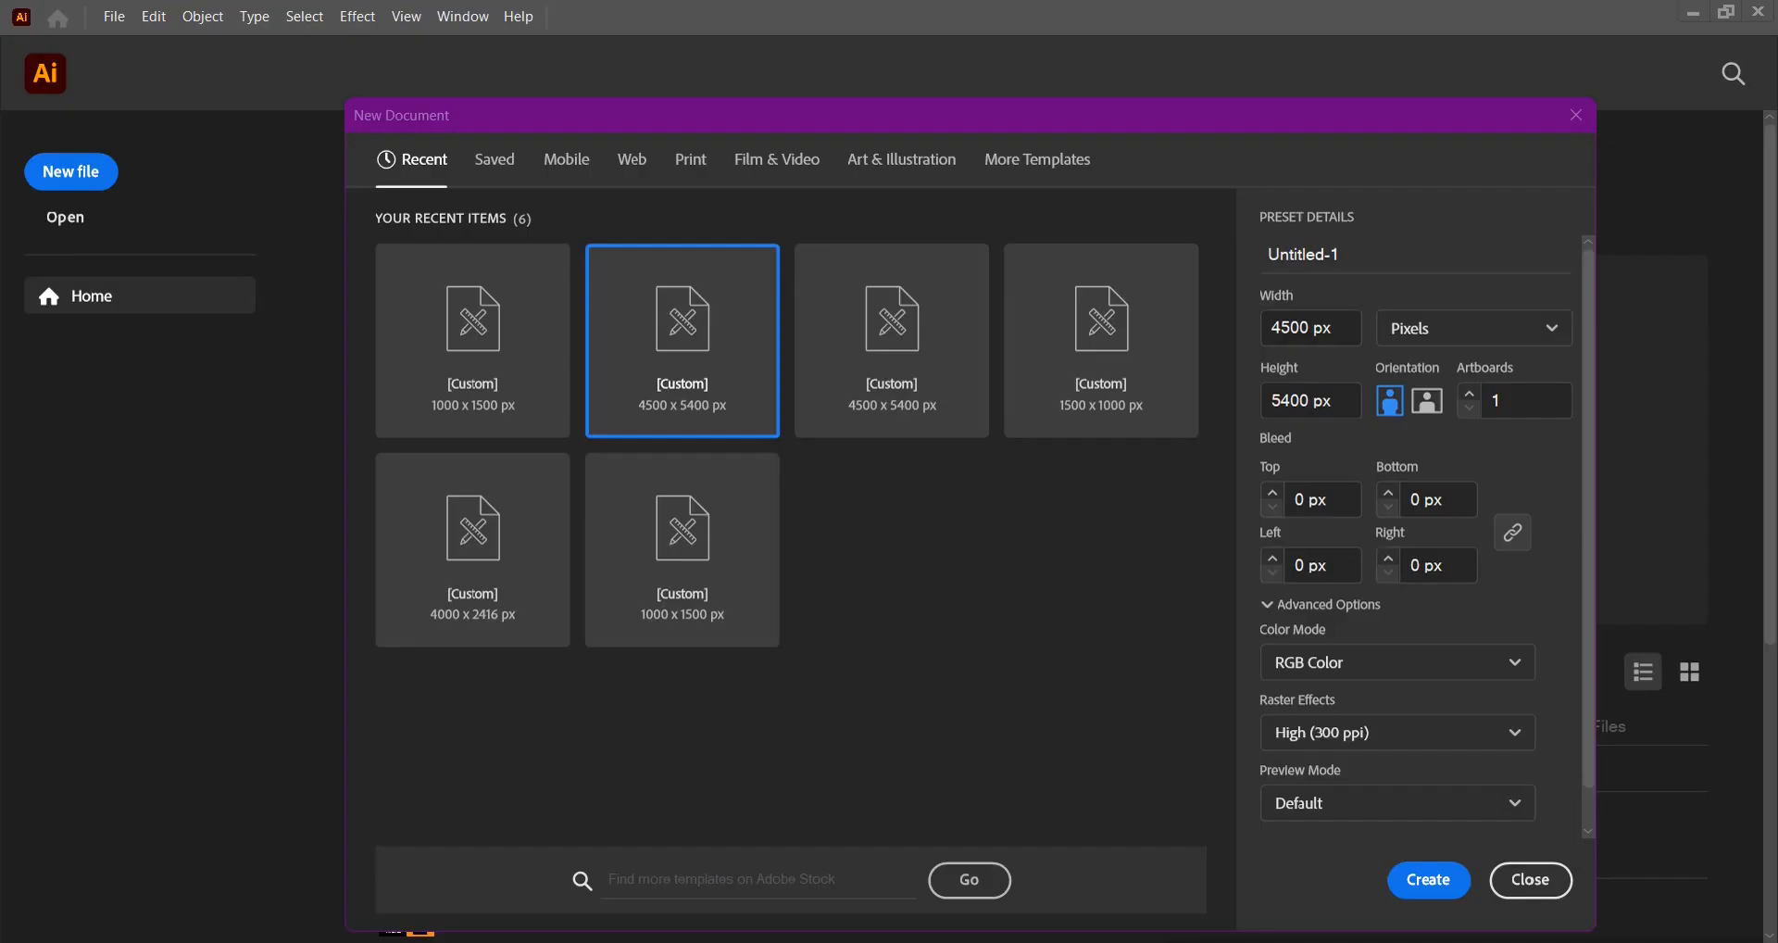
left_click_drag(1339, 328, 1263, 326)
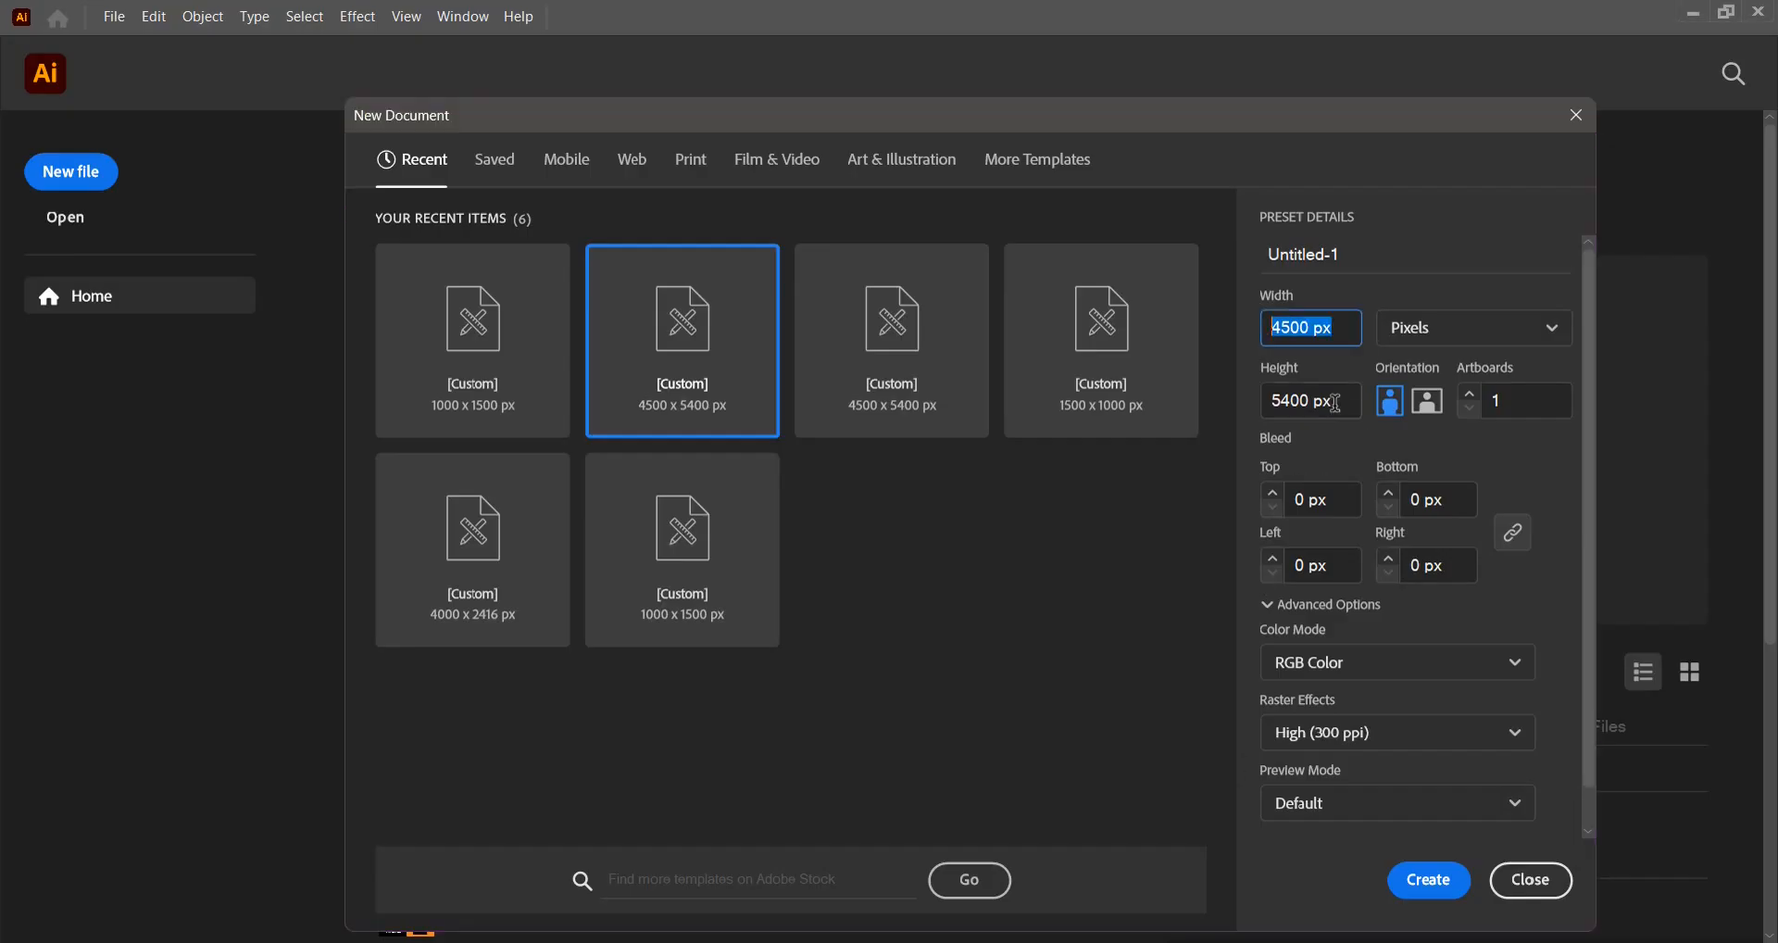
left_click_drag(1338, 401, 1238, 393)
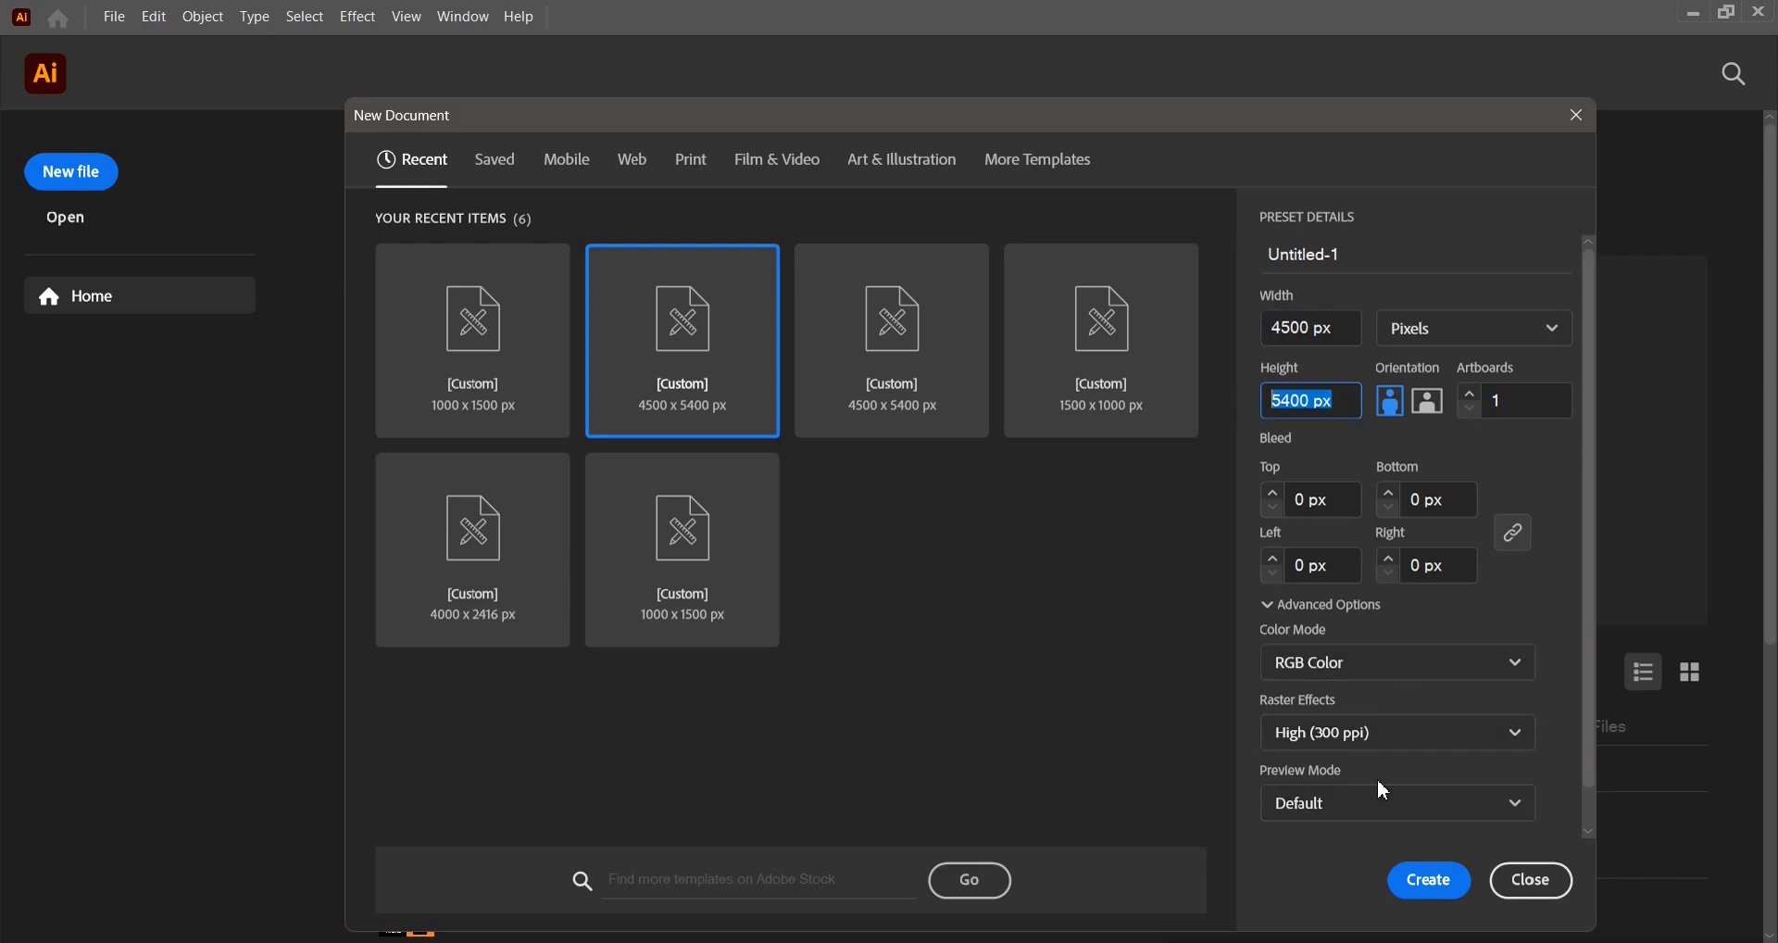
left_click(1408, 741)
left_click(1409, 741)
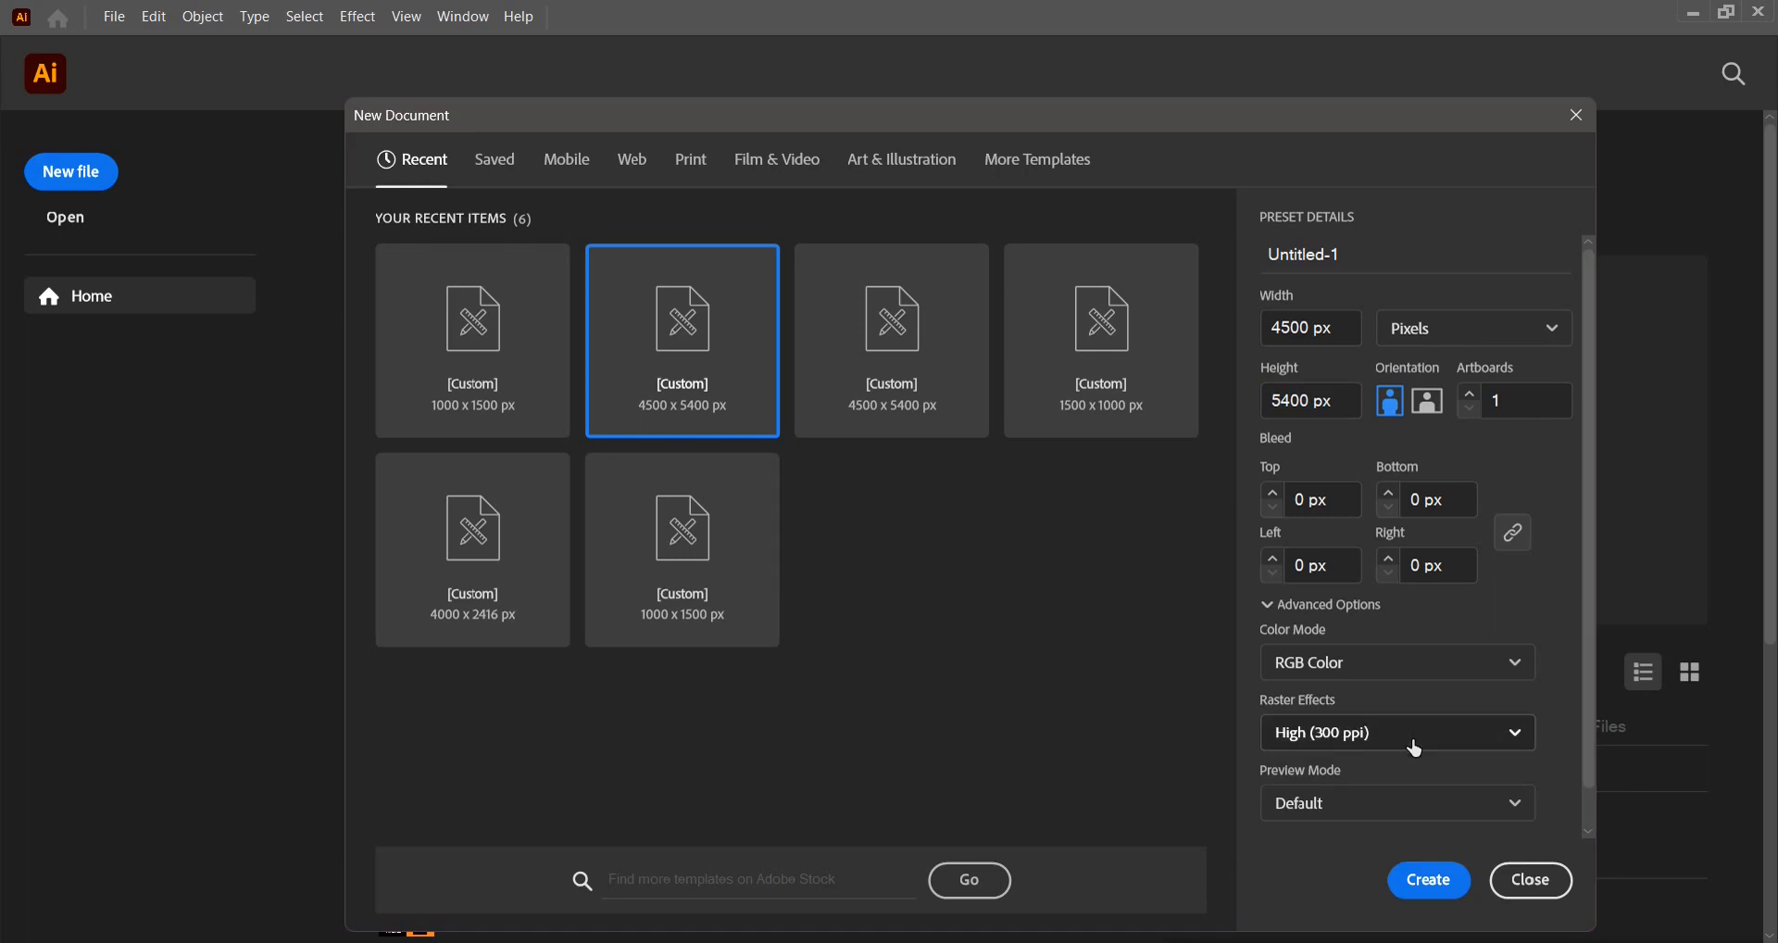
left_click(1435, 882)
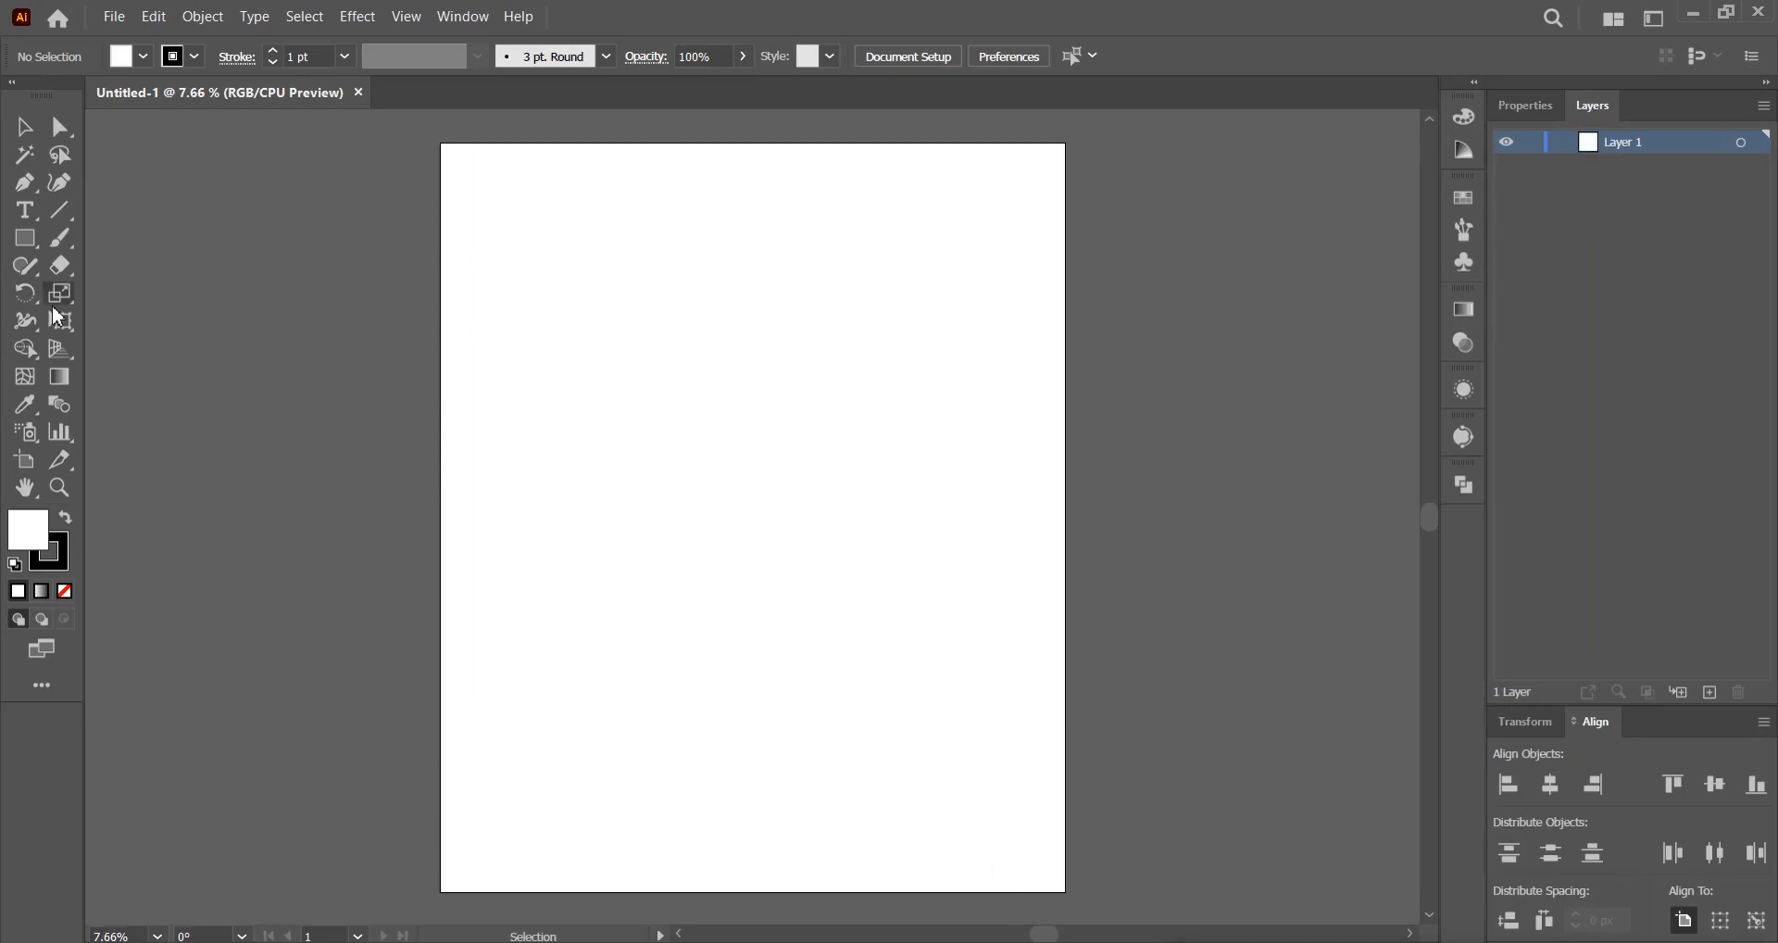
Draw a black rectangle without a stroke covering the entire artboard, and lock it.
left_click(26, 240)
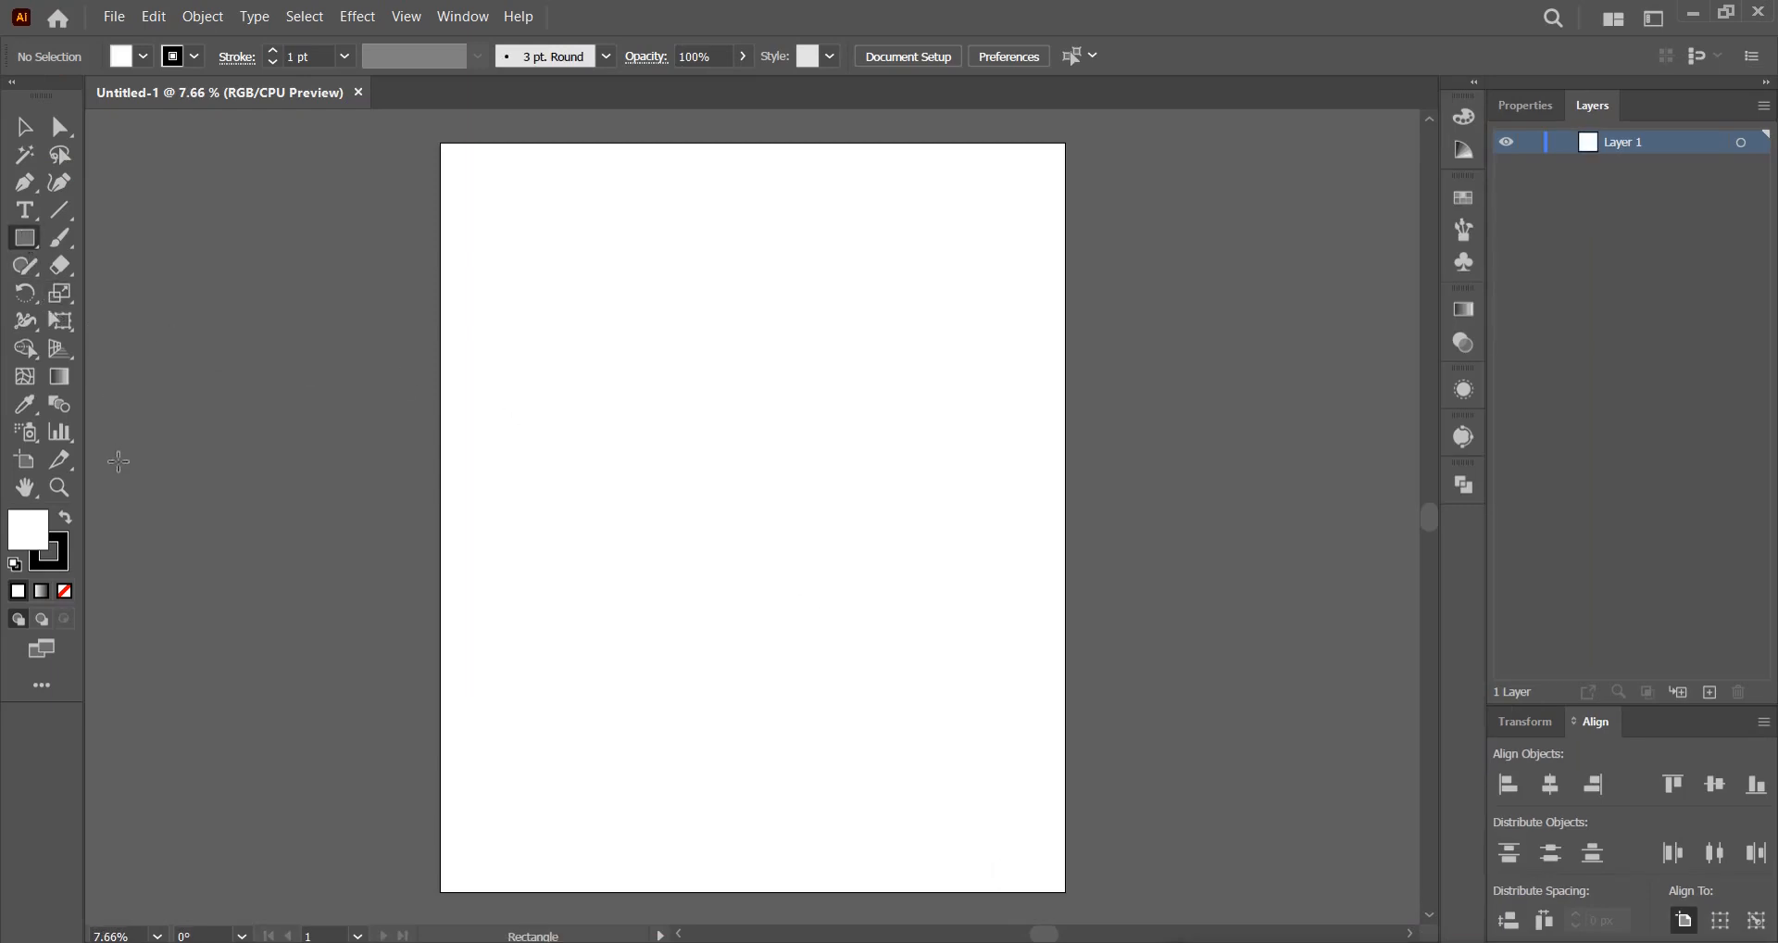
left_click(66, 518)
left_click(142, 57)
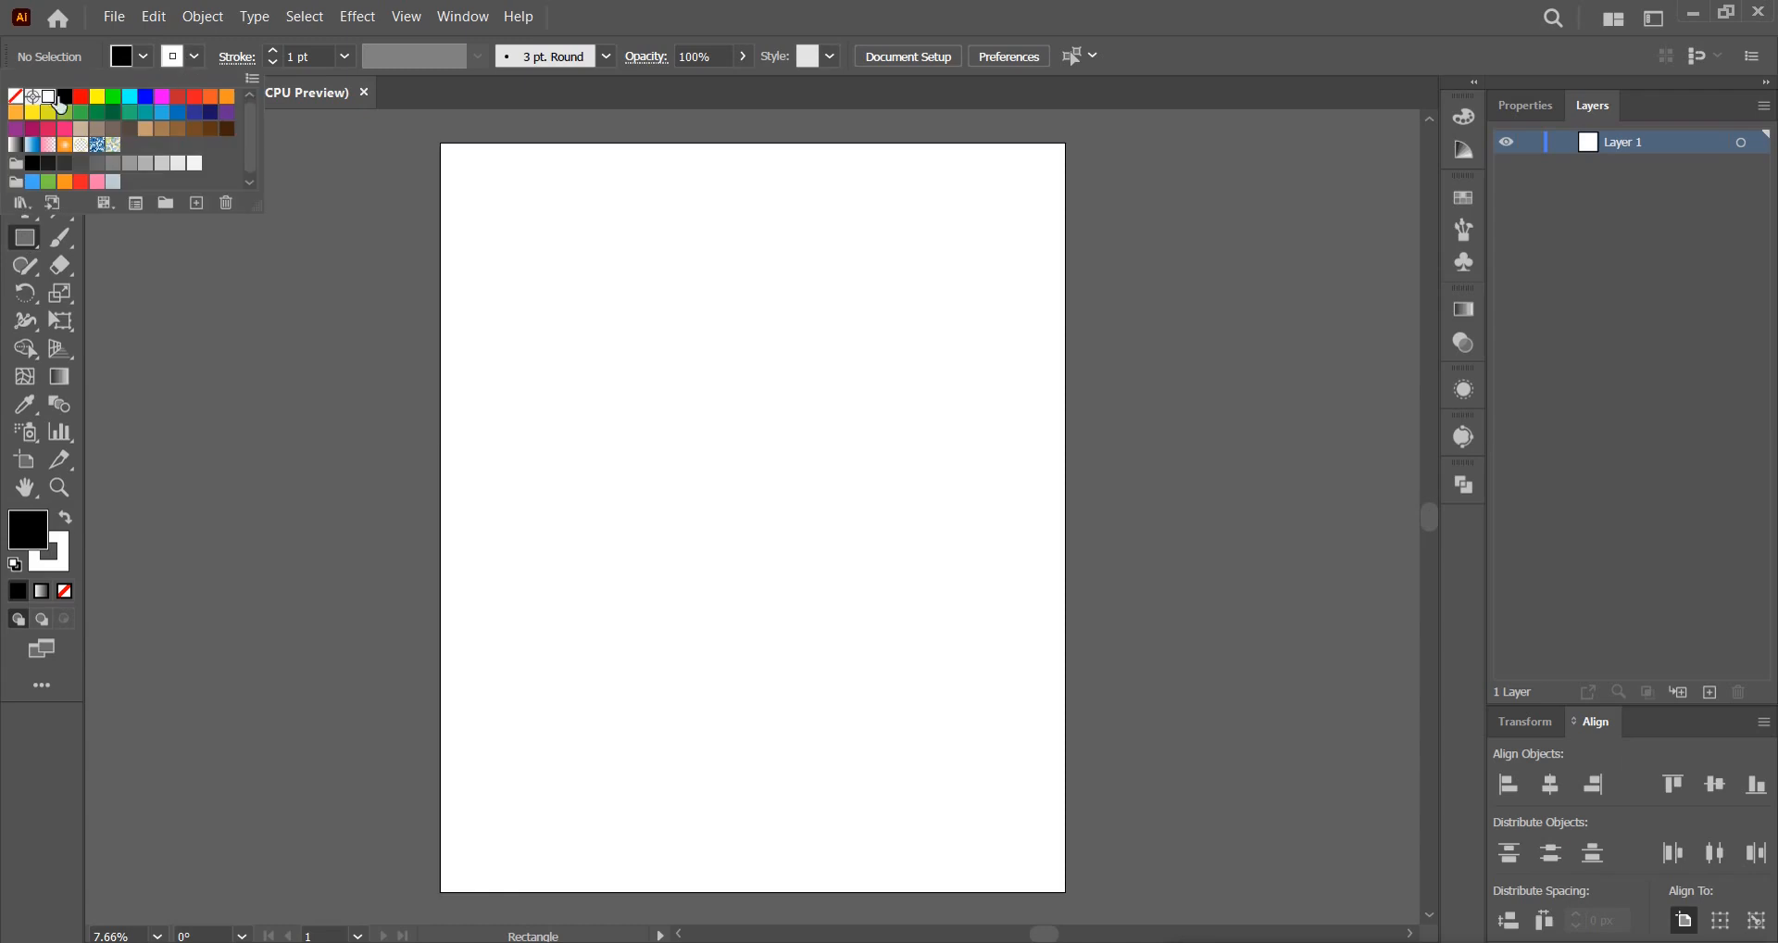
left_click(62, 97)
left_click(16, 96)
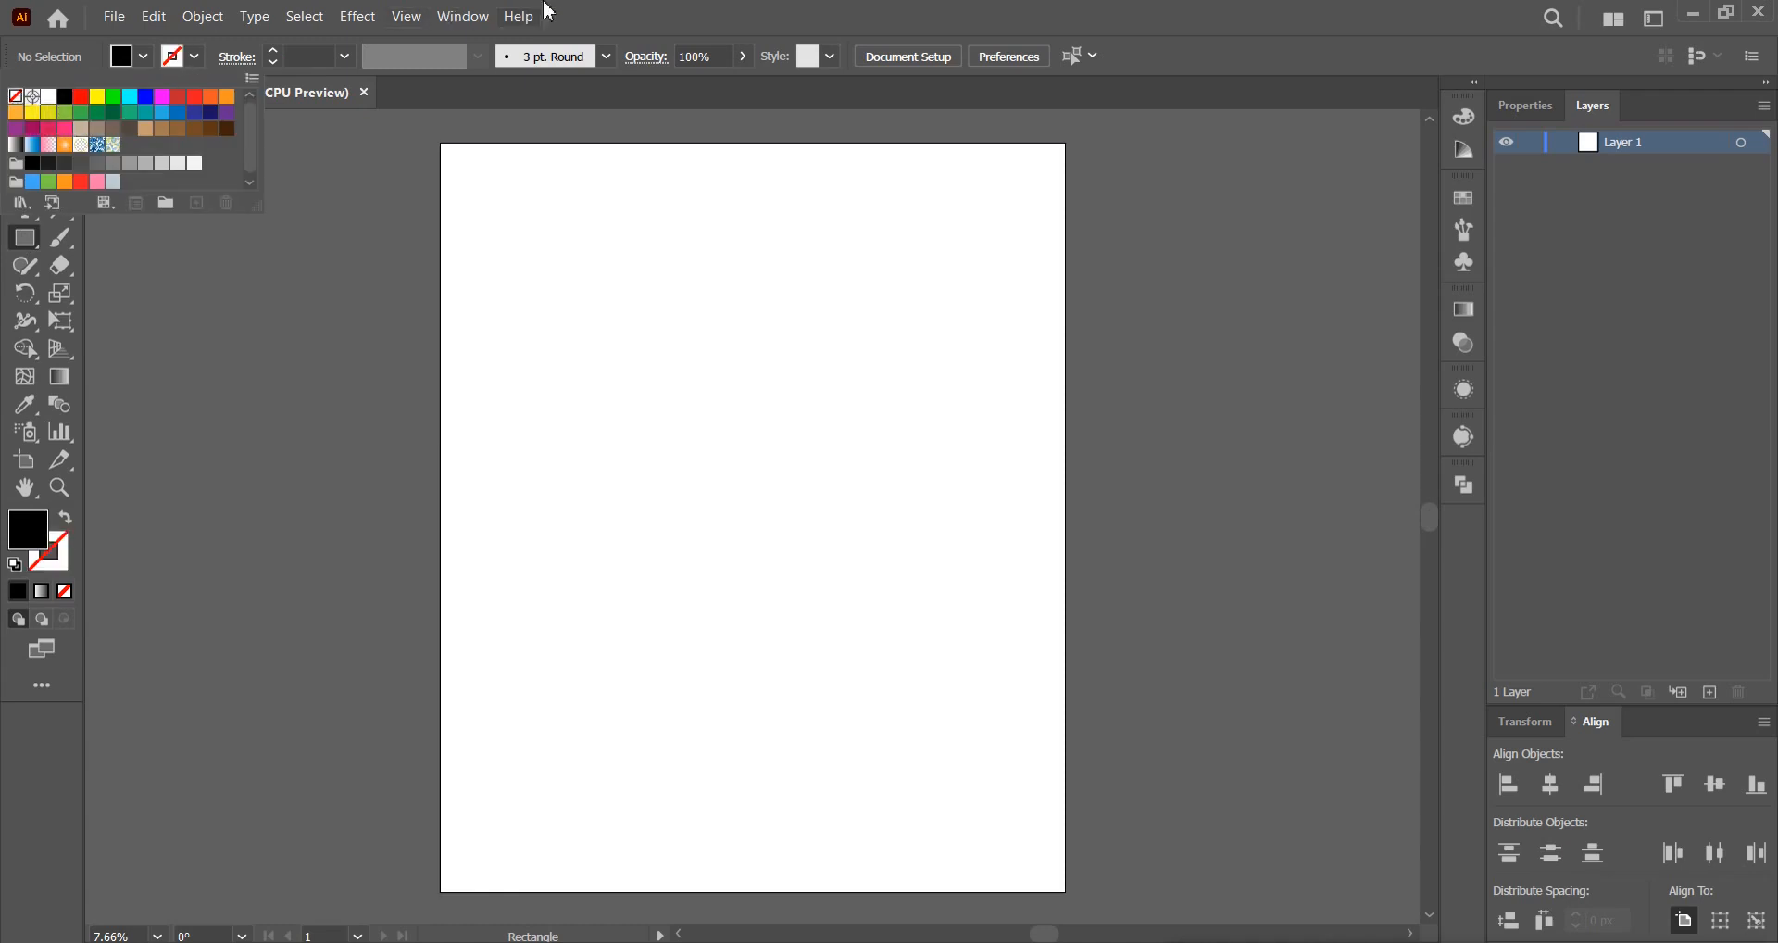
left_click(603, 10)
left_click_drag(441, 144, 1067, 892)
left_click(1561, 141)
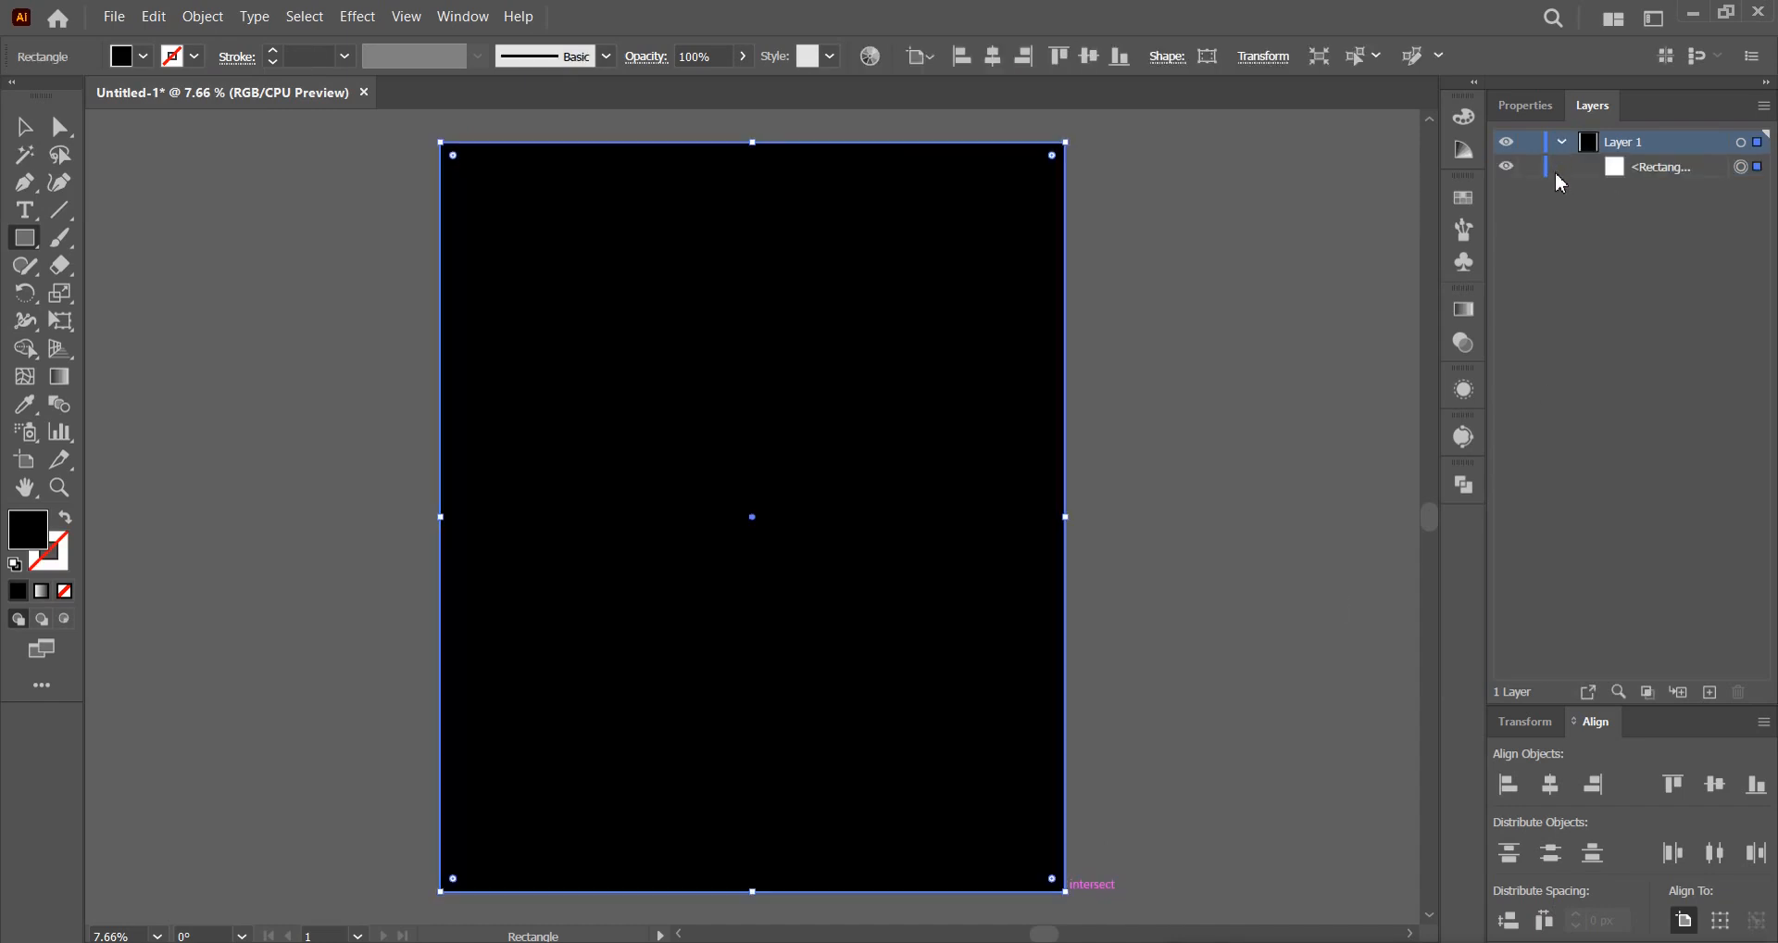
left_click(1533, 168)
Place the downloaded bicycle image on the empty canvas beside the black artboard.
left_click(24, 130)
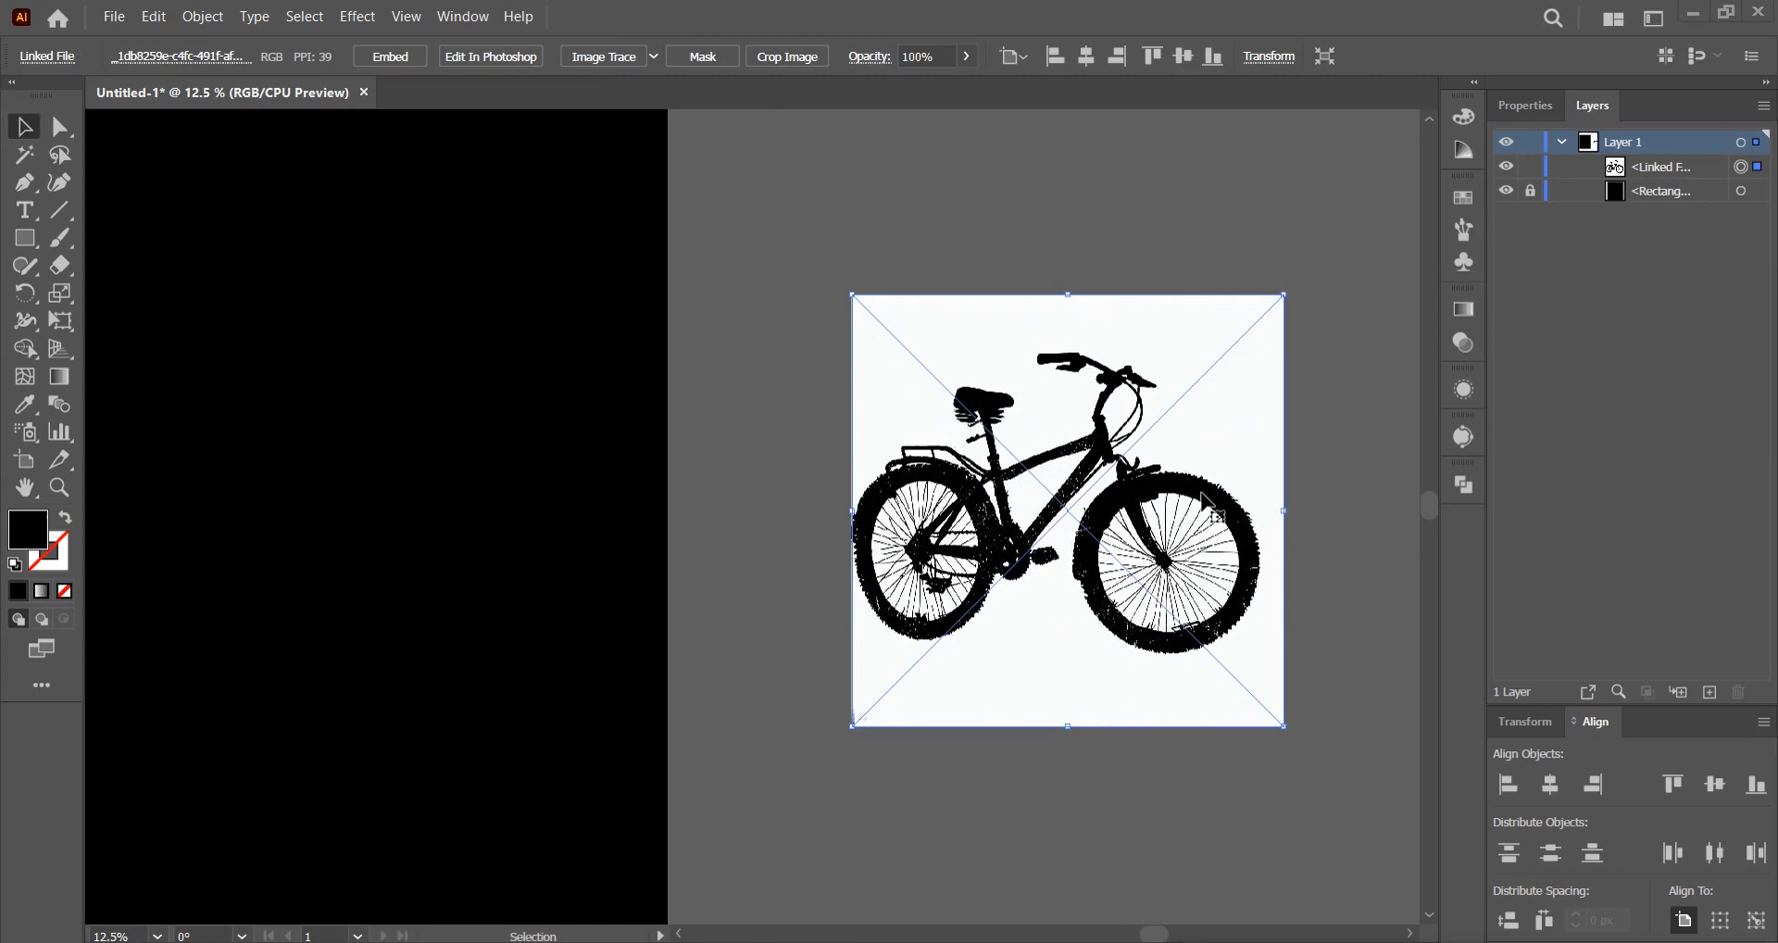
left_click_drag(1204, 503, 1120, 475)
left_click(465, 18)
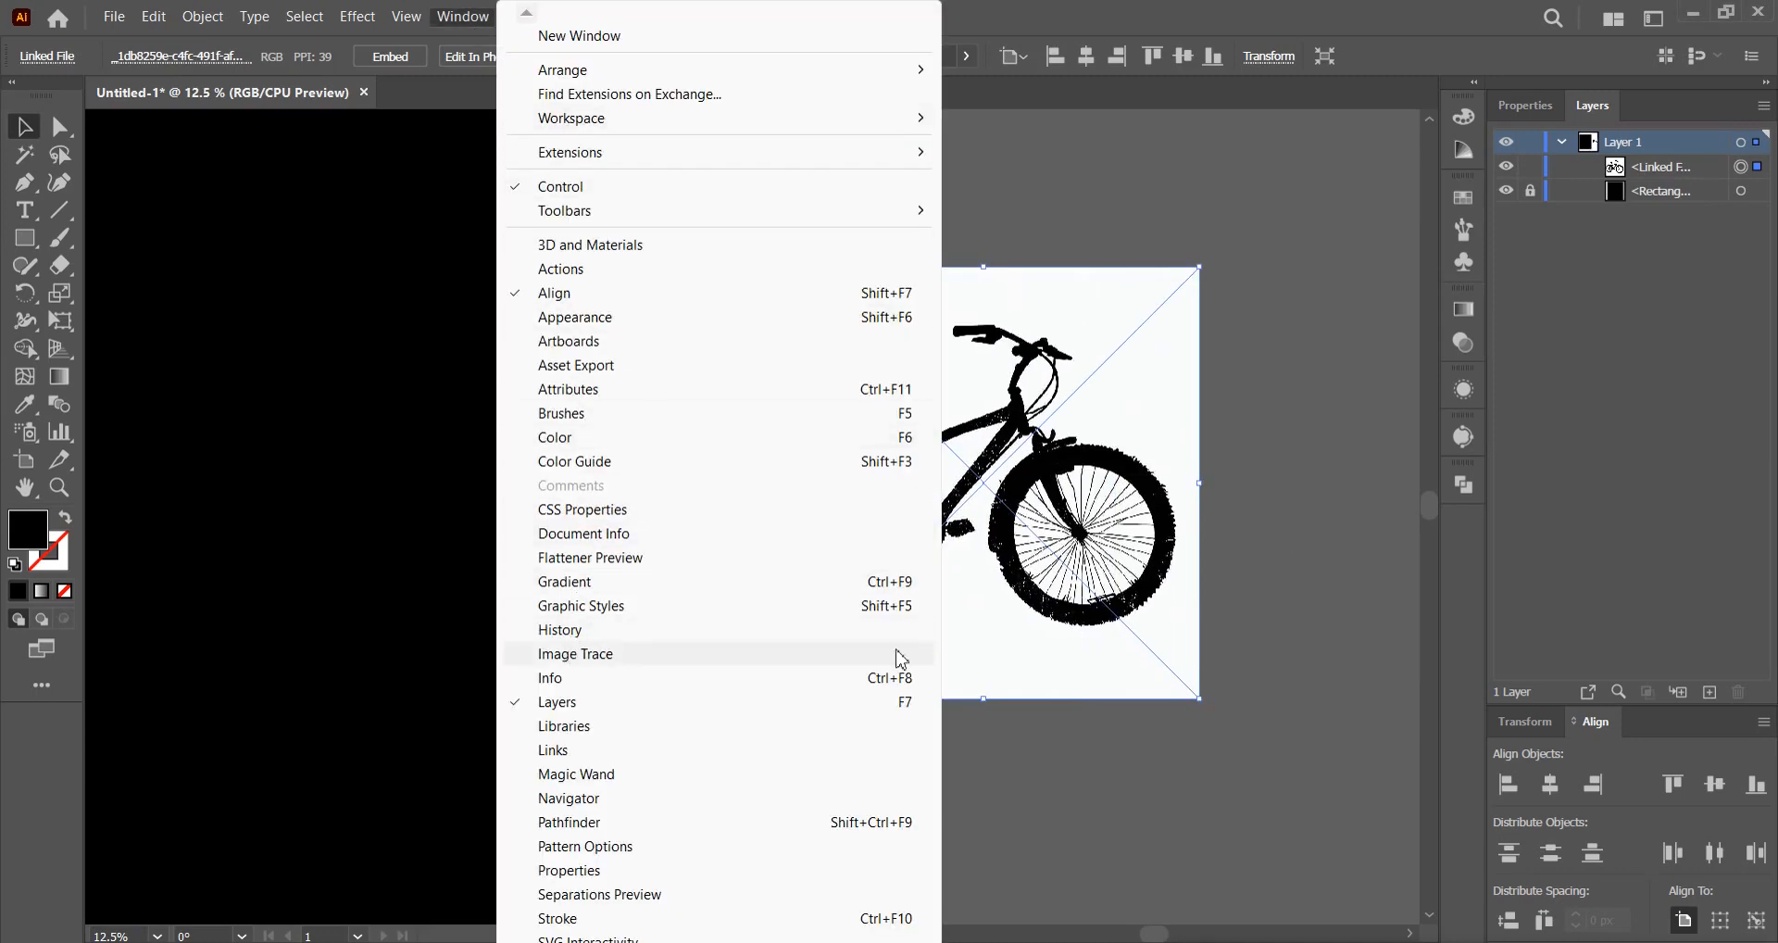
left_click(1306, 536)
left_click_drag(1304, 533, 1174, 551)
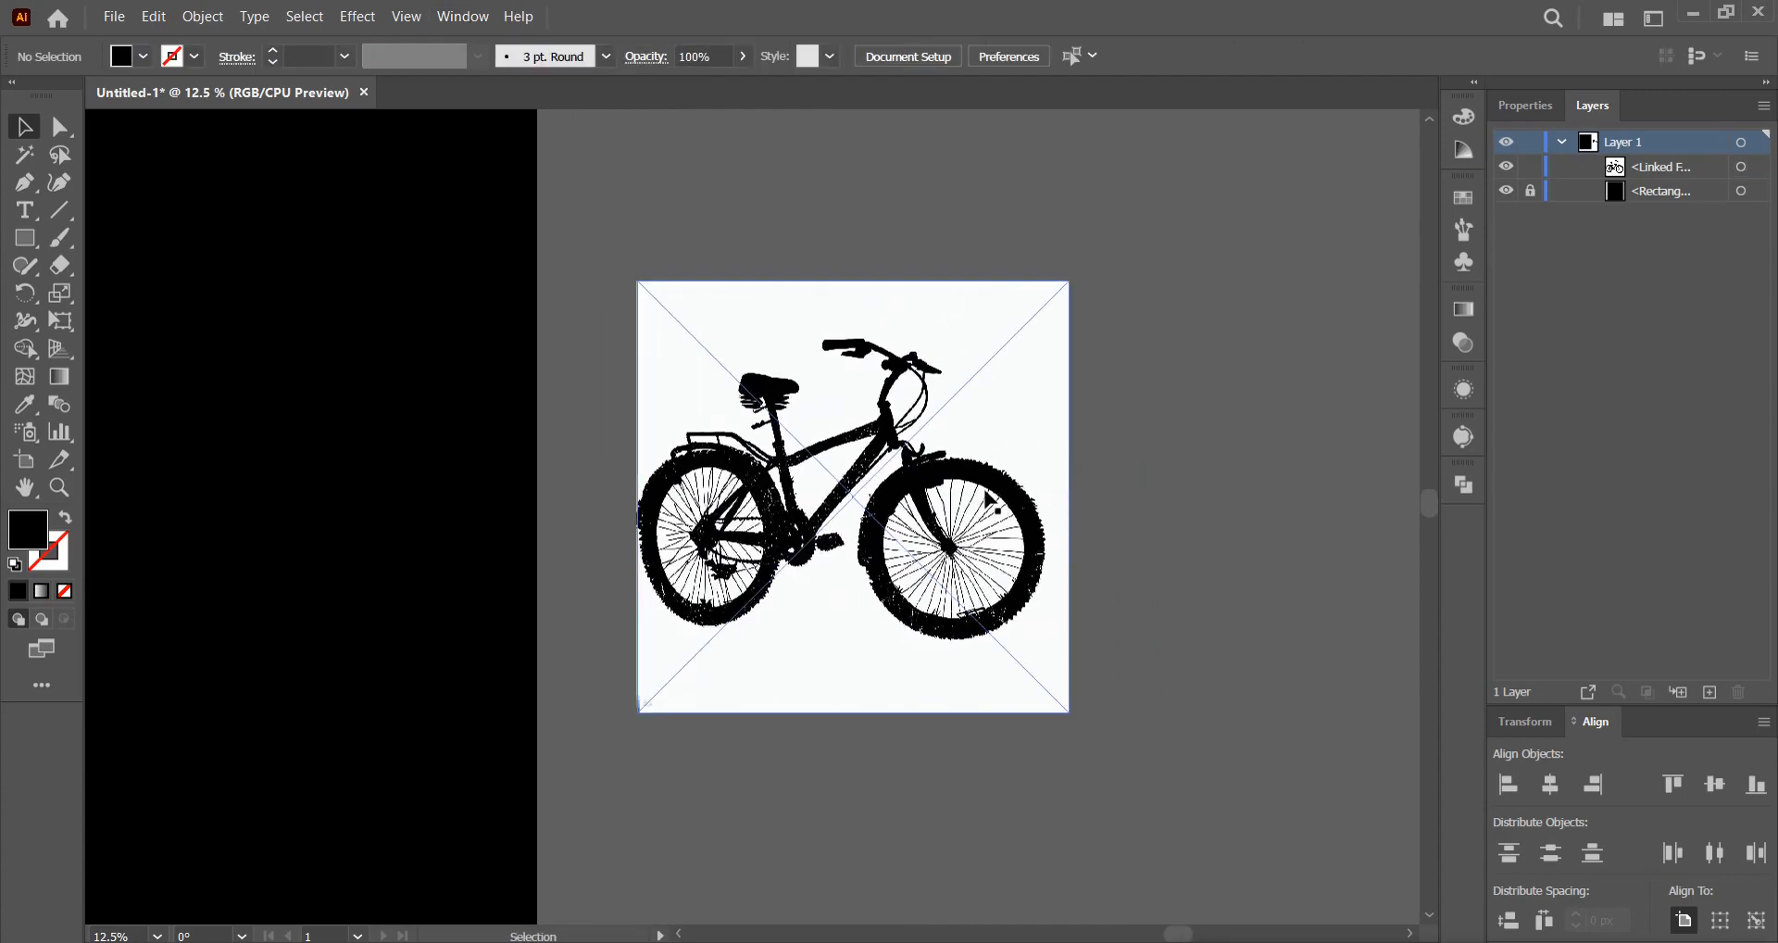
Image-trace the bicycle in black and white with Paths at 83% and Noise at 1 px, and expand the tracing.
left_click(991, 500)
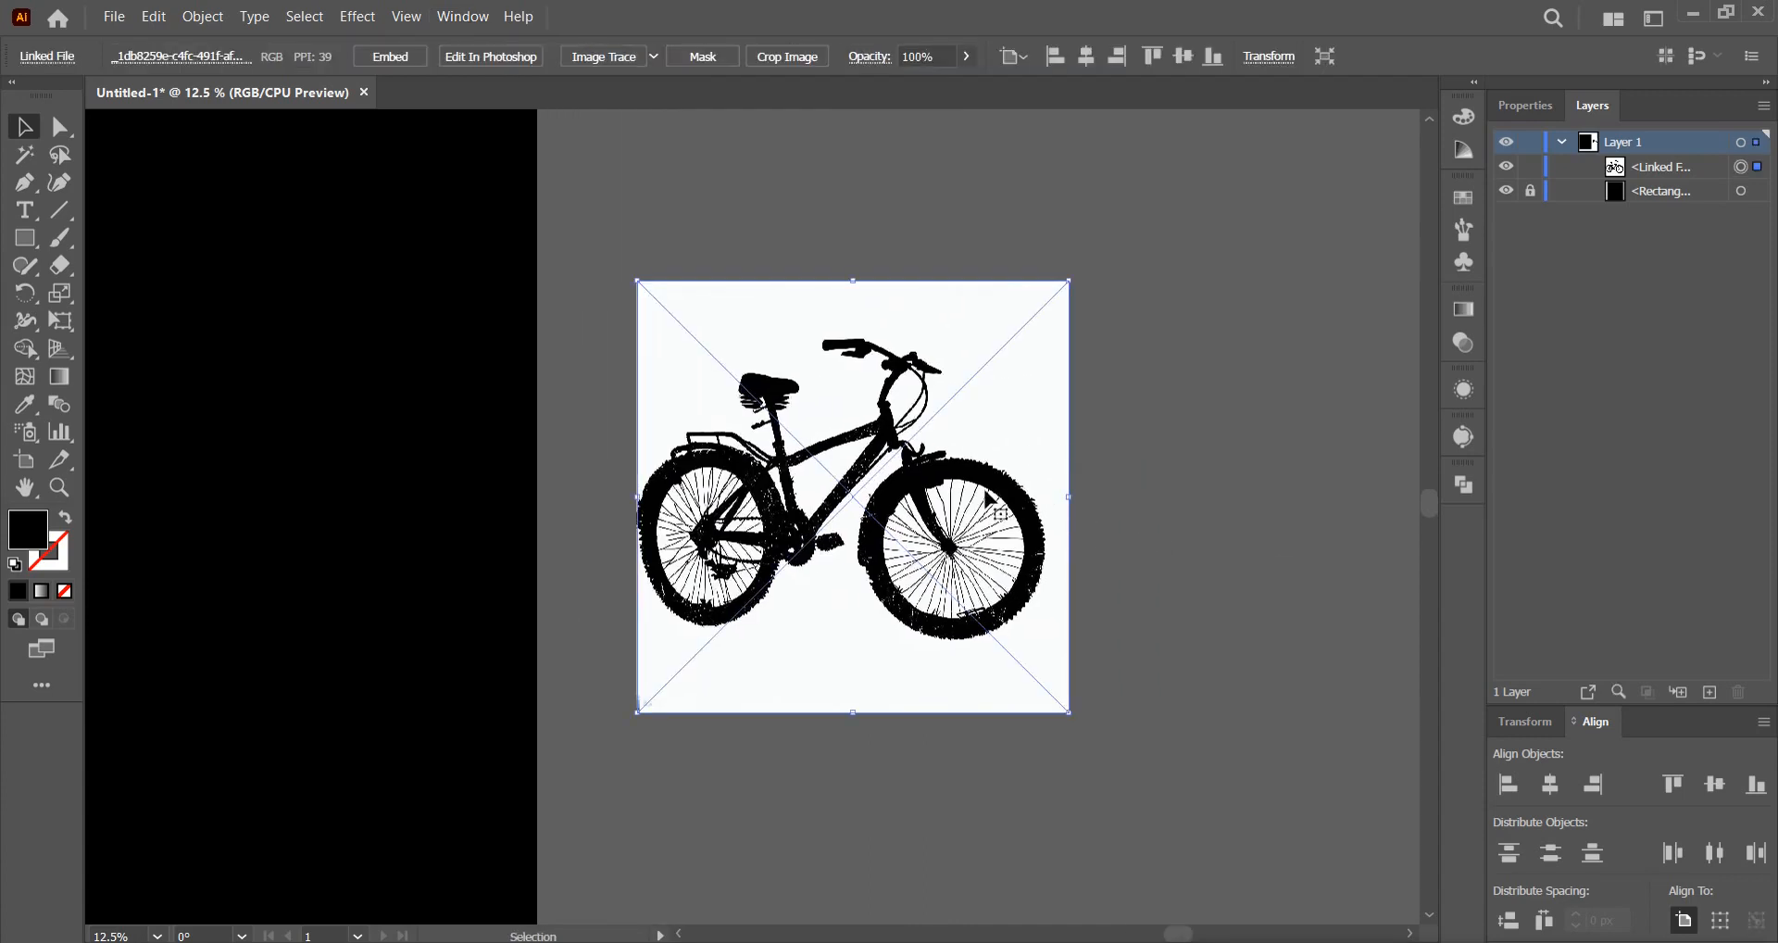
left_click(1464, 443)
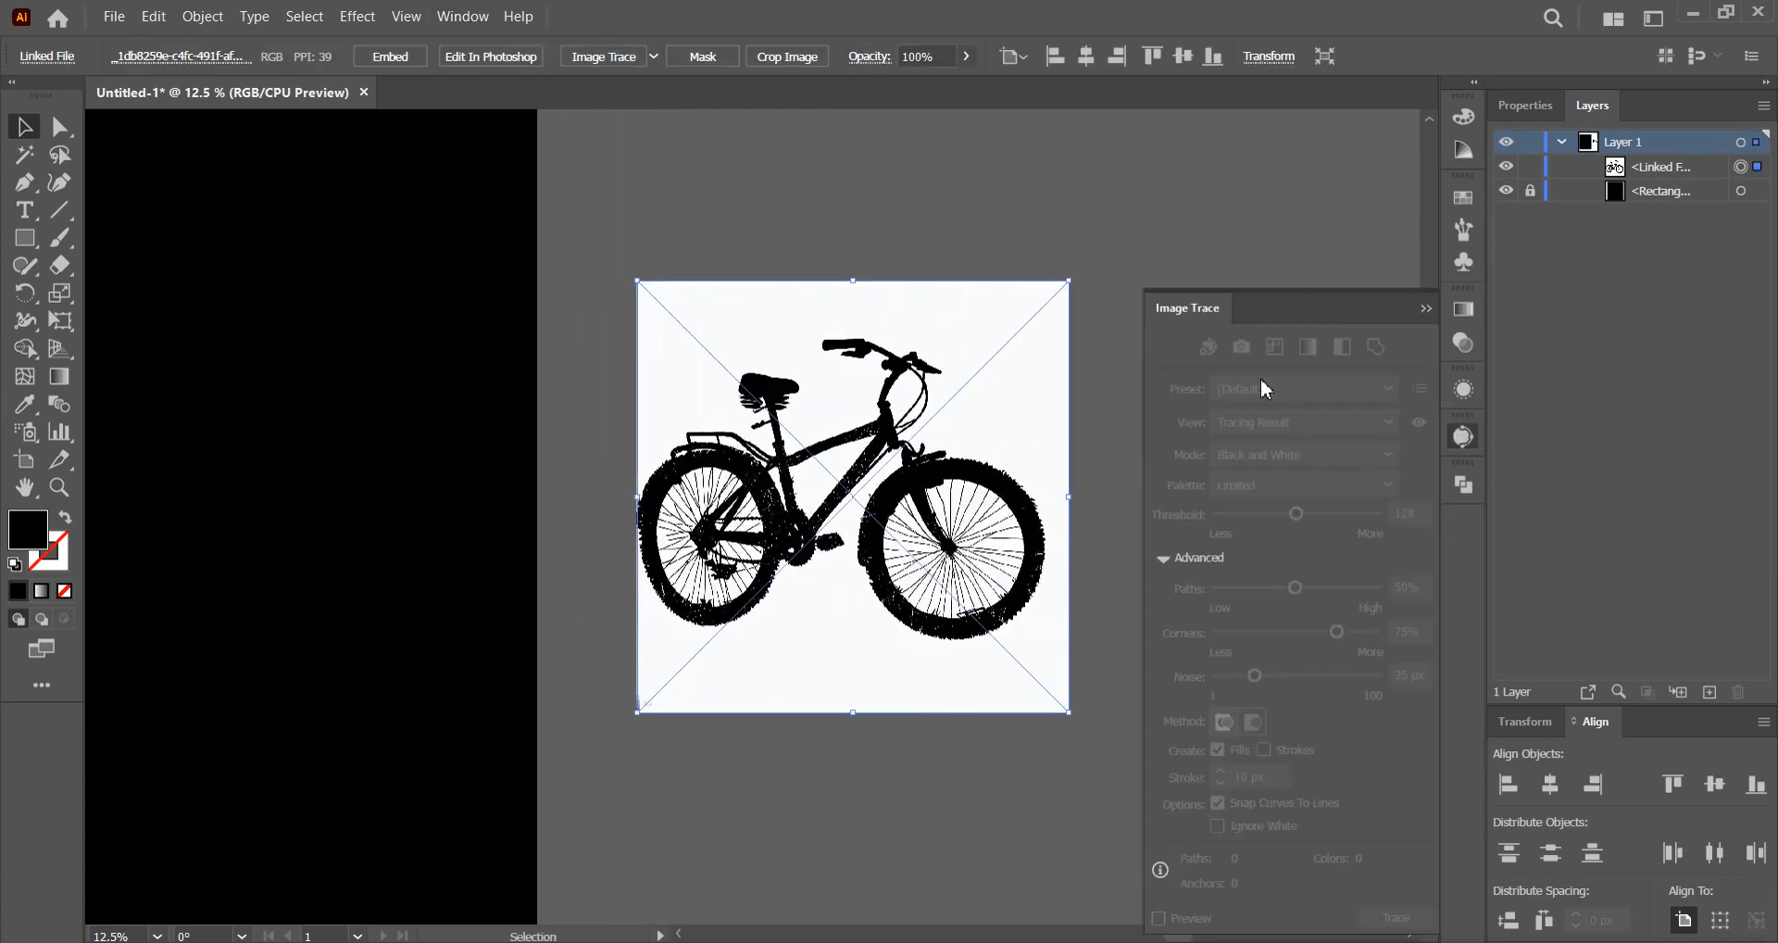
left_click(627, 59)
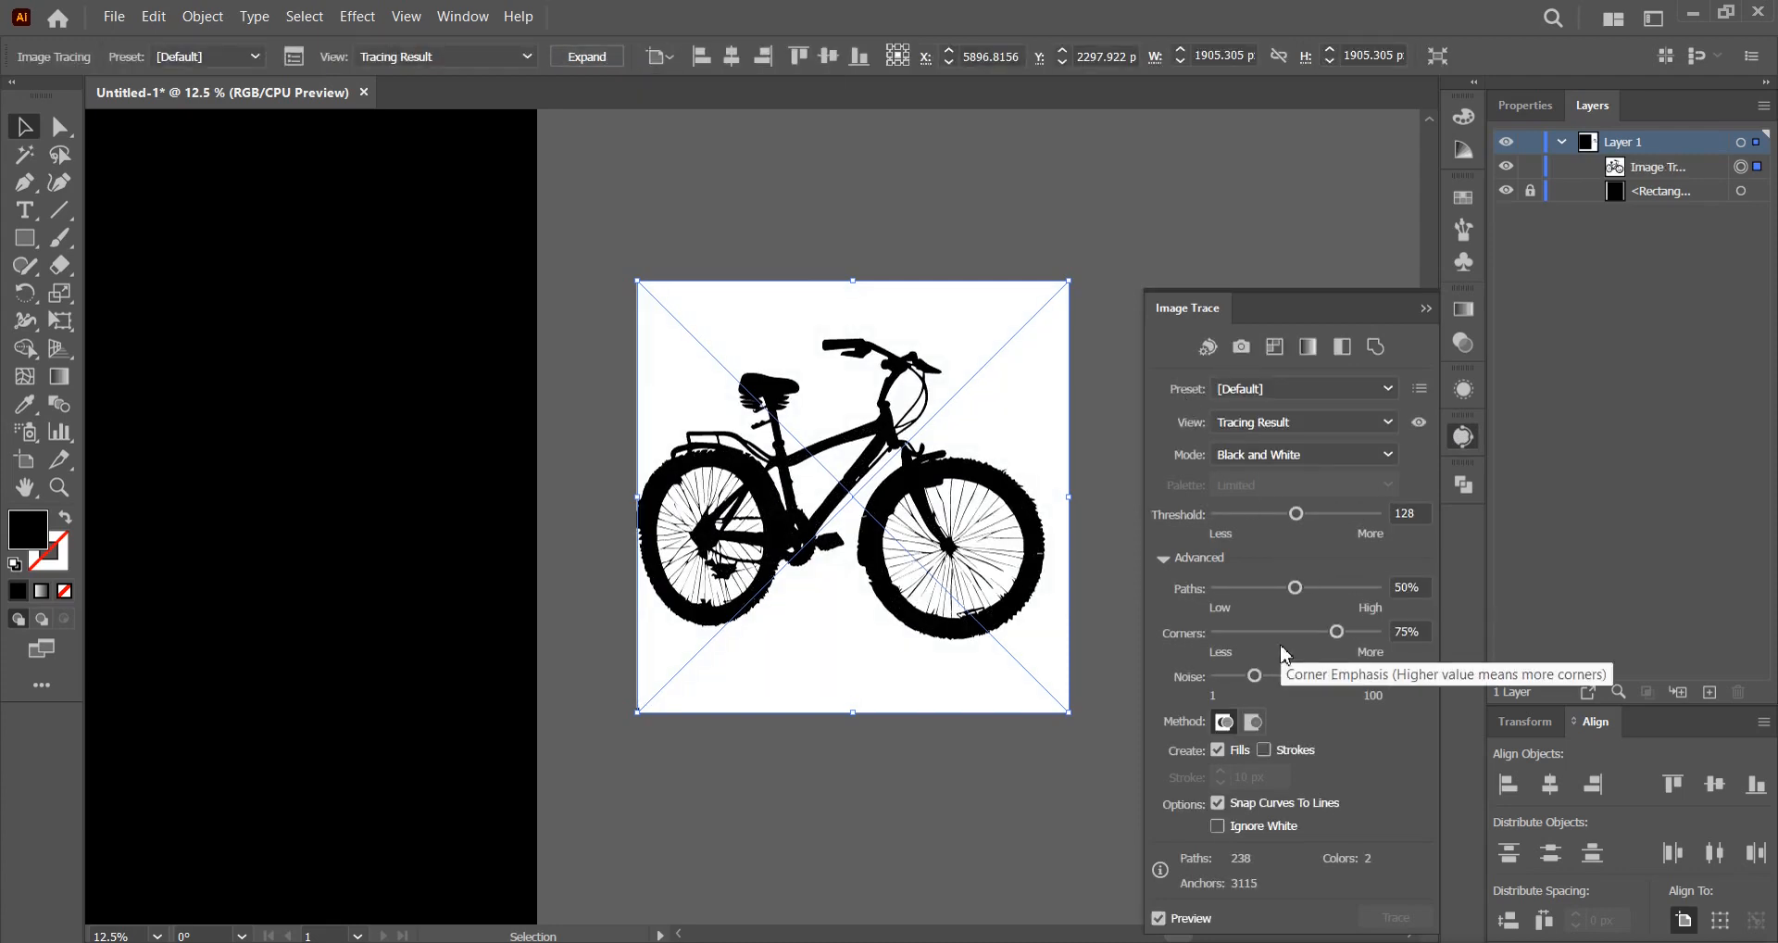
left_click_drag(1294, 588, 1349, 590)
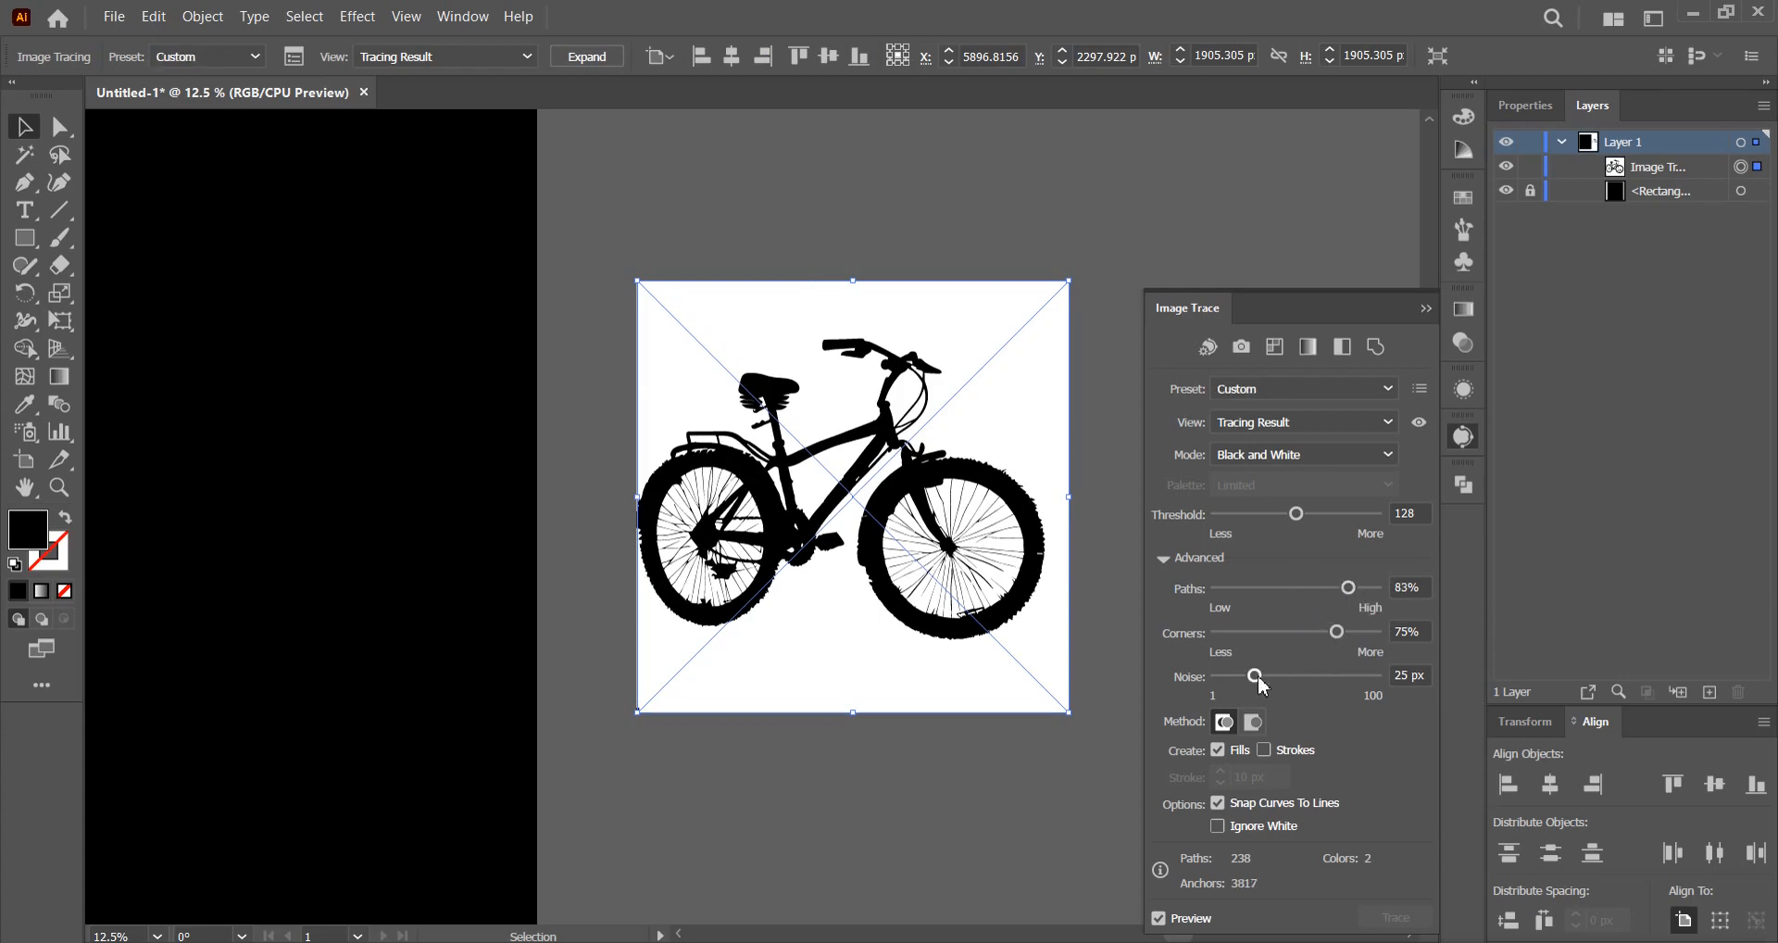
left_click_drag(1261, 682, 1198, 681)
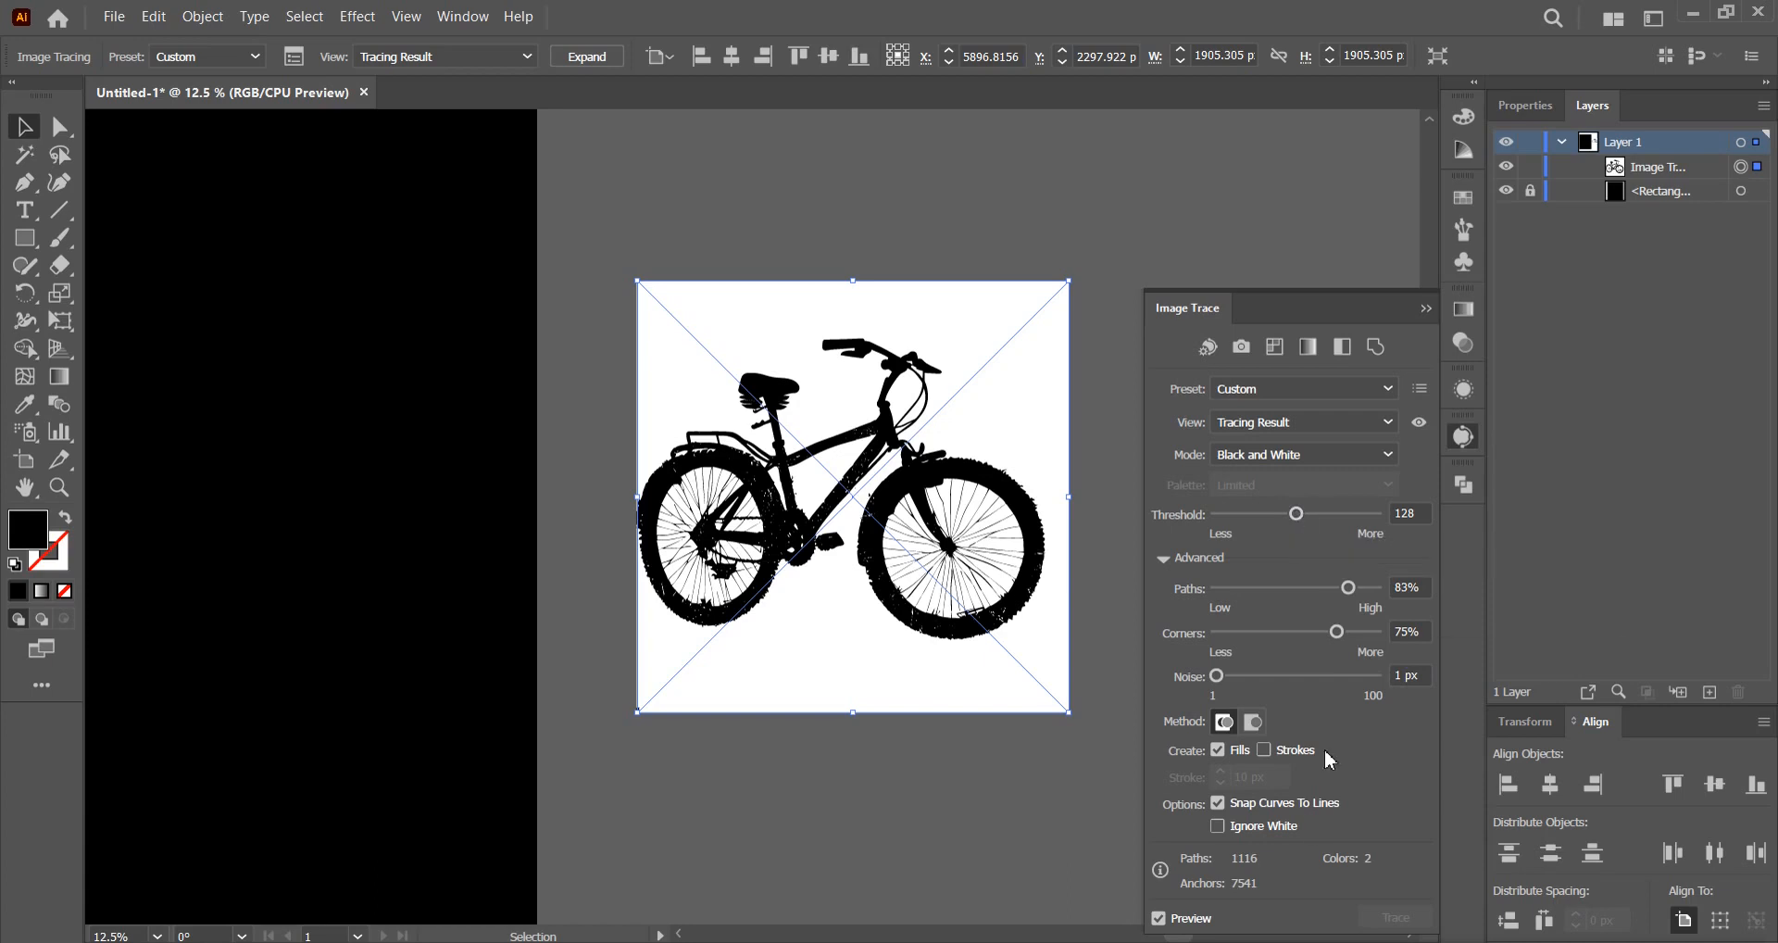
left_click(586, 56)
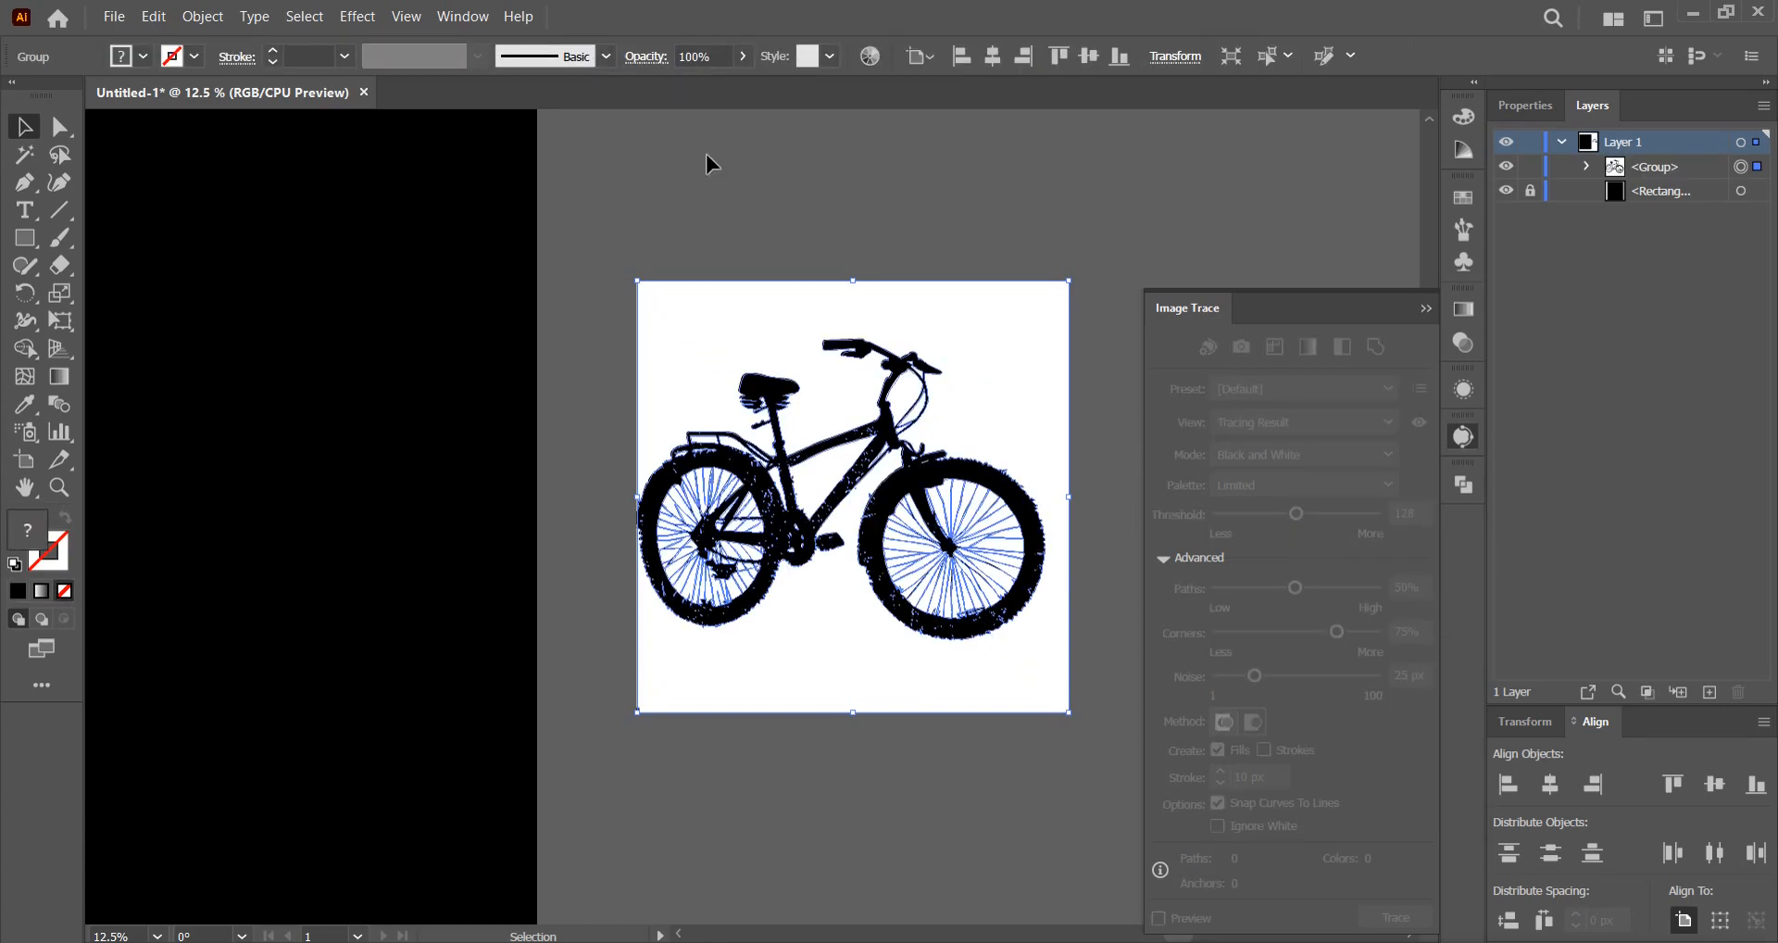
left_click(1460, 439)
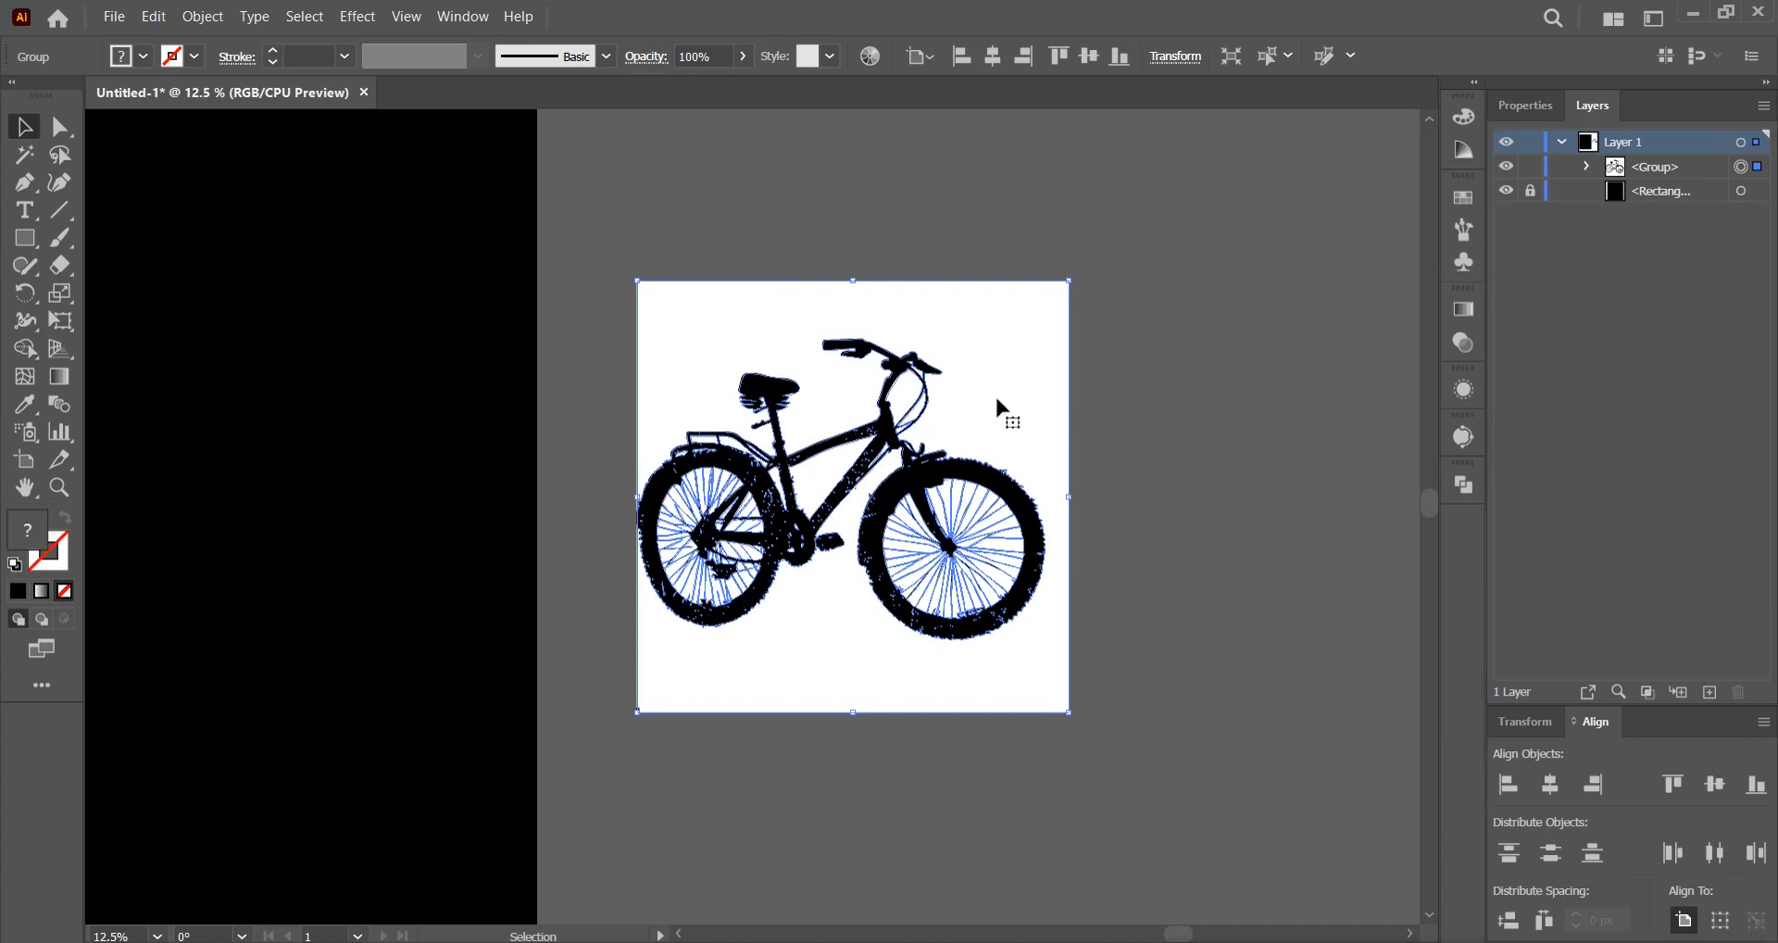
Isolate the traced bicycle group and delete all shapes with the white fill color plus the leftover speck at its lower-left corner.
scroll(976, 415, "up", 1)
double_click(977, 419)
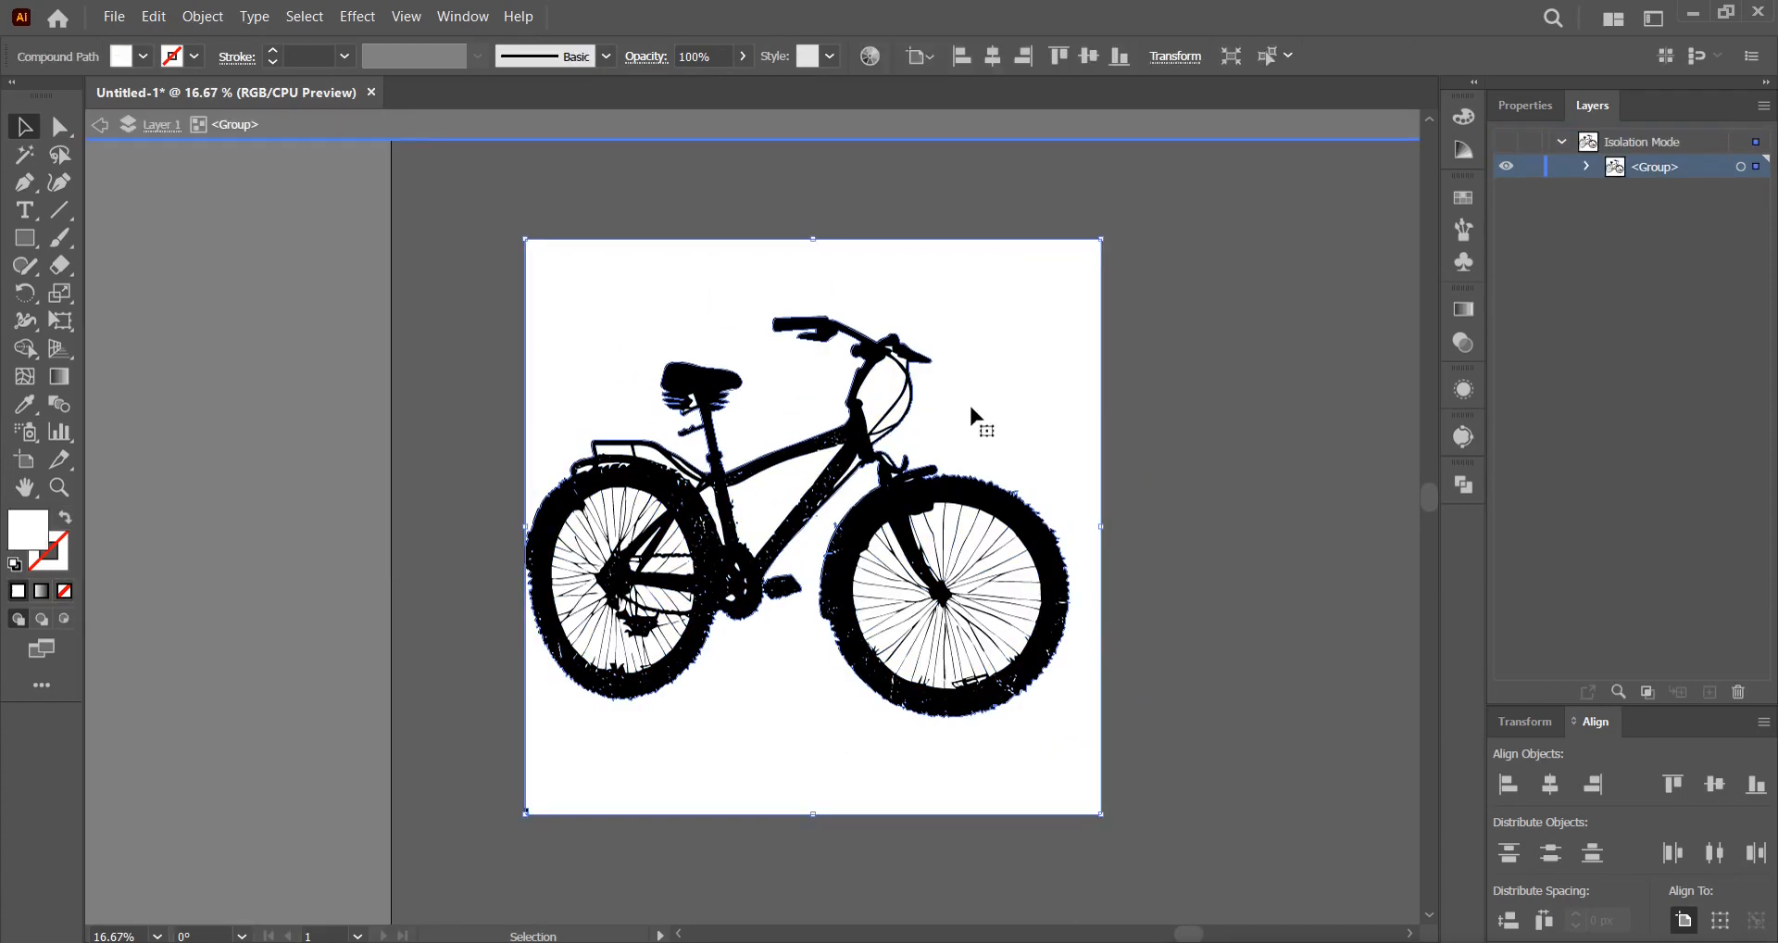
left_click(304, 17)
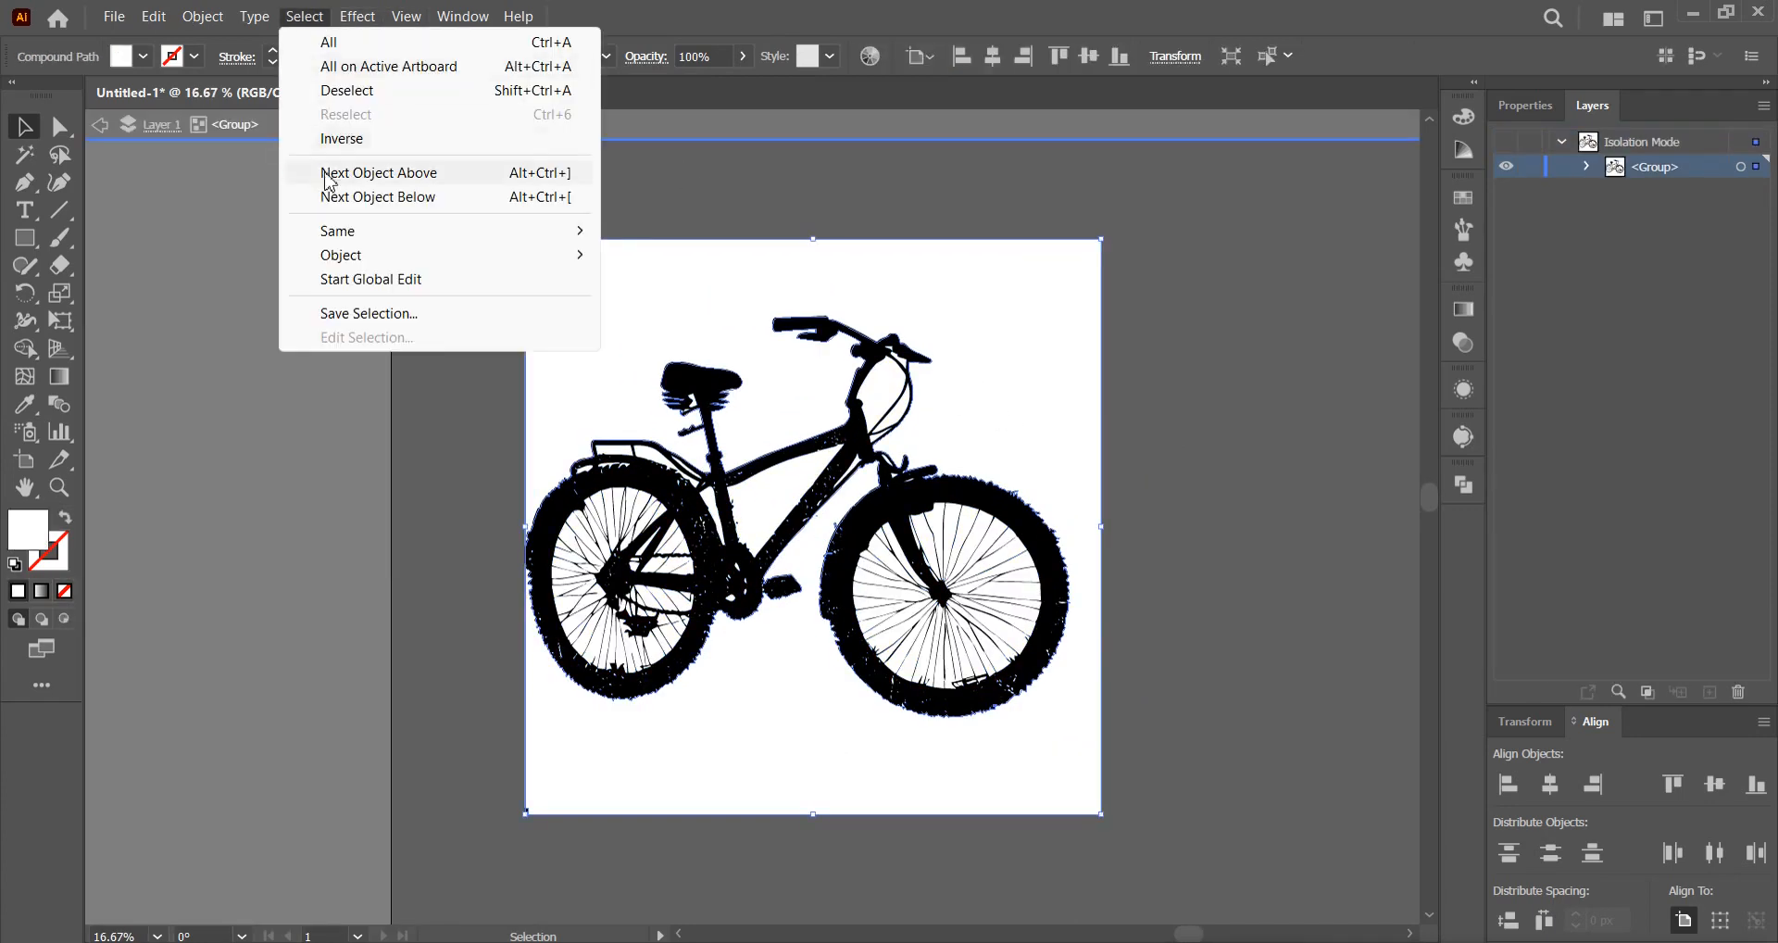
mouse_move(362, 239)
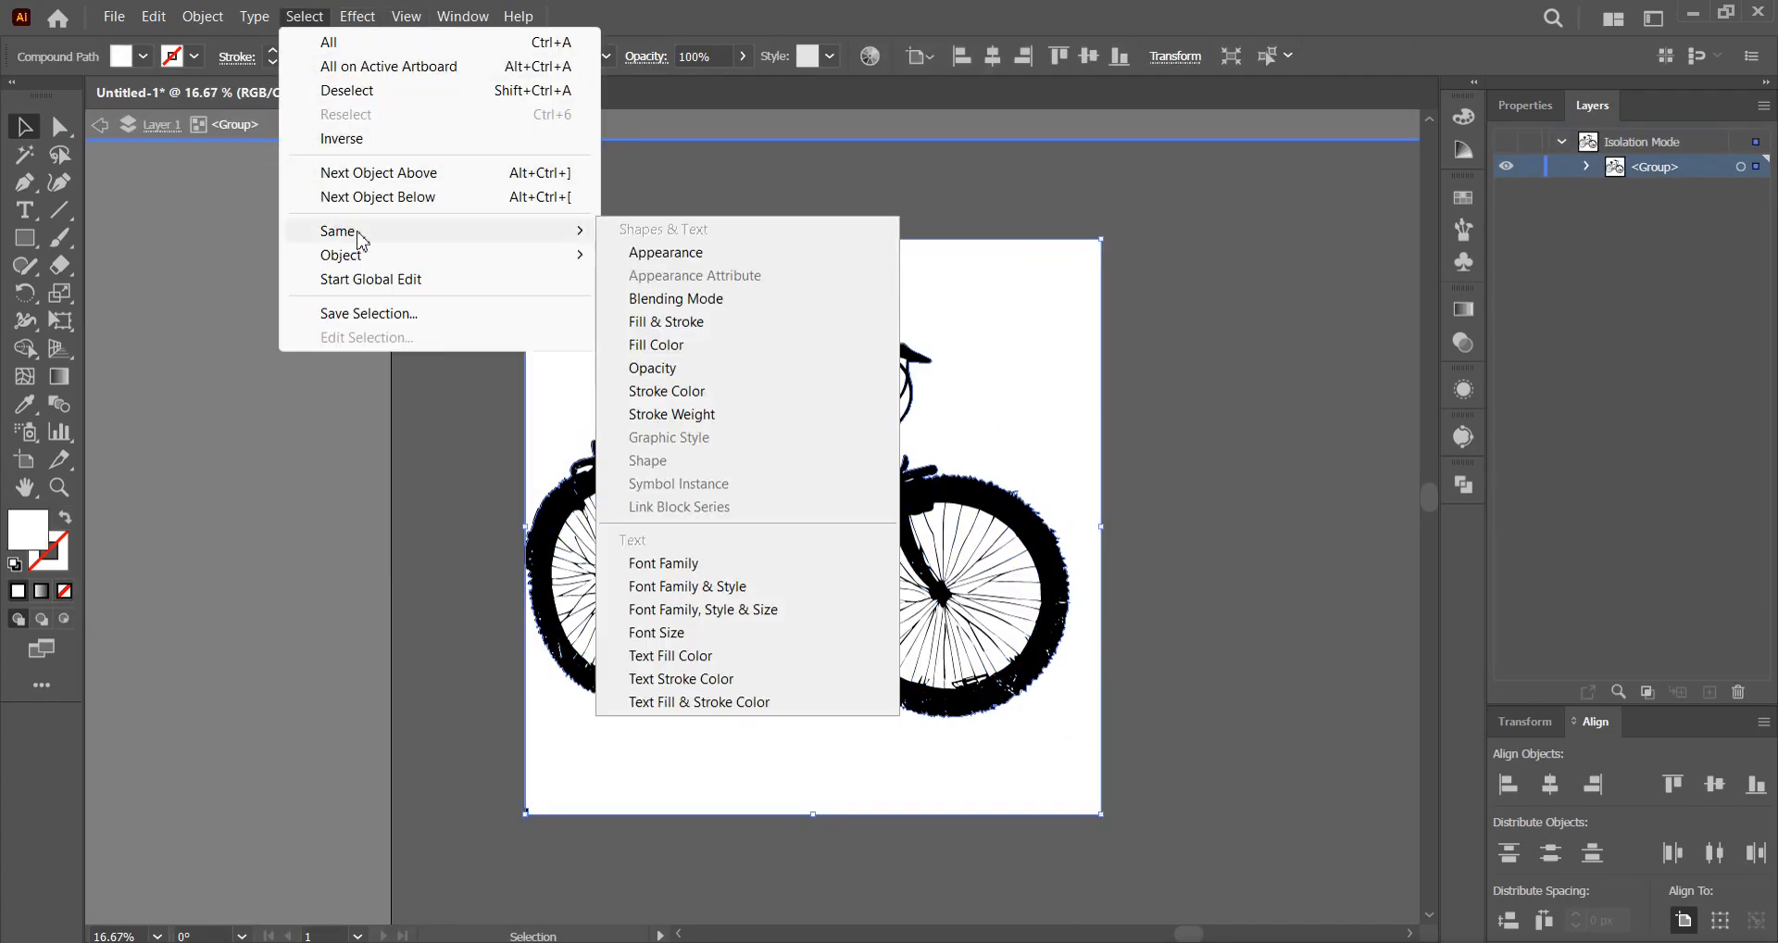
left_click(655, 344)
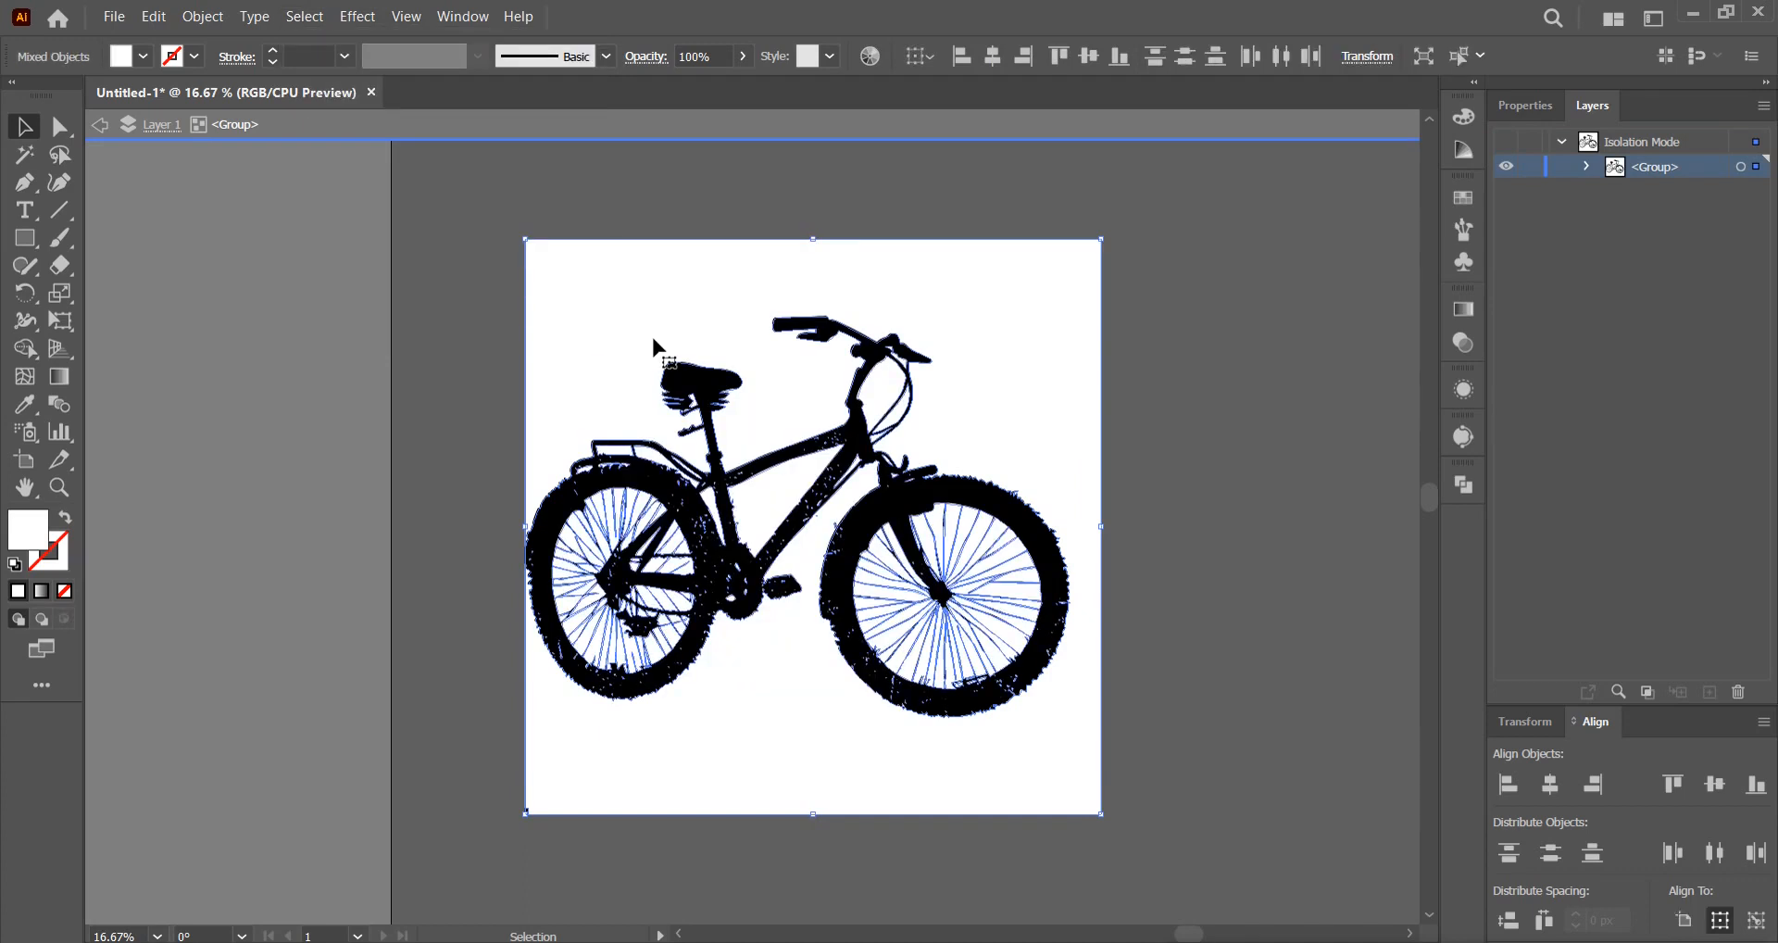
key("Delete")
left_click_drag(459, 802, 545, 852)
key("Delete")
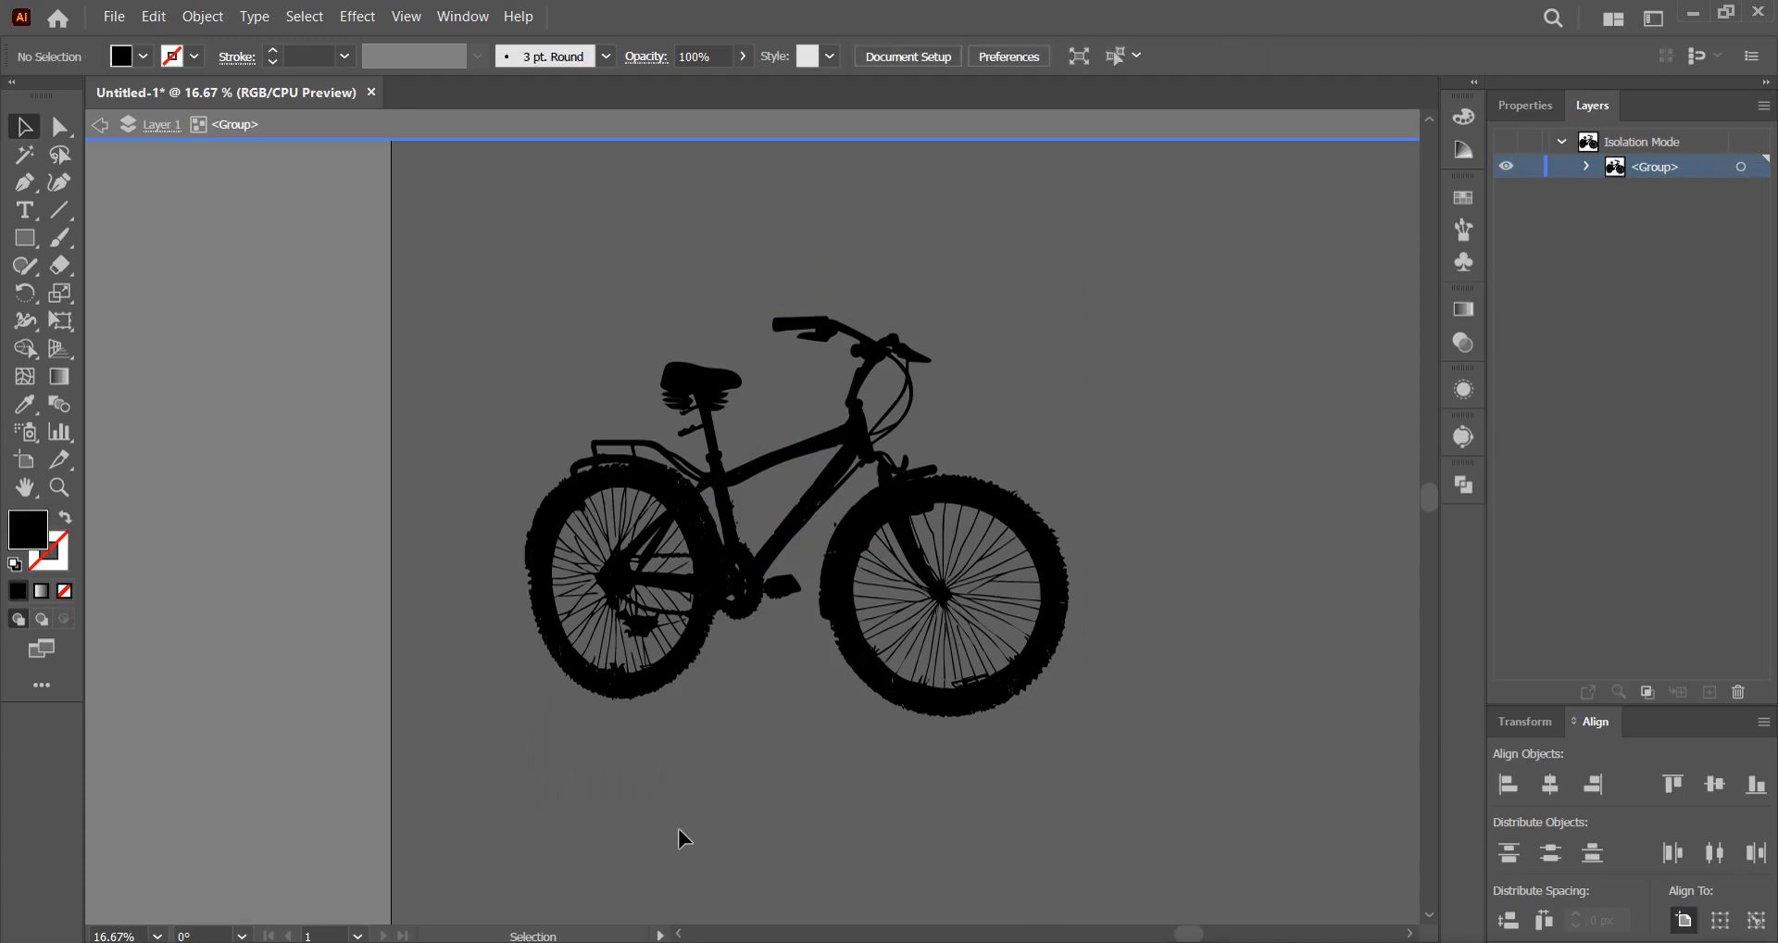
Fill the gap between the head tube and front fork with a closed black Pen shape, and exit the bicycle group's isolation mode.
key("ctrl+plus")
key("i")
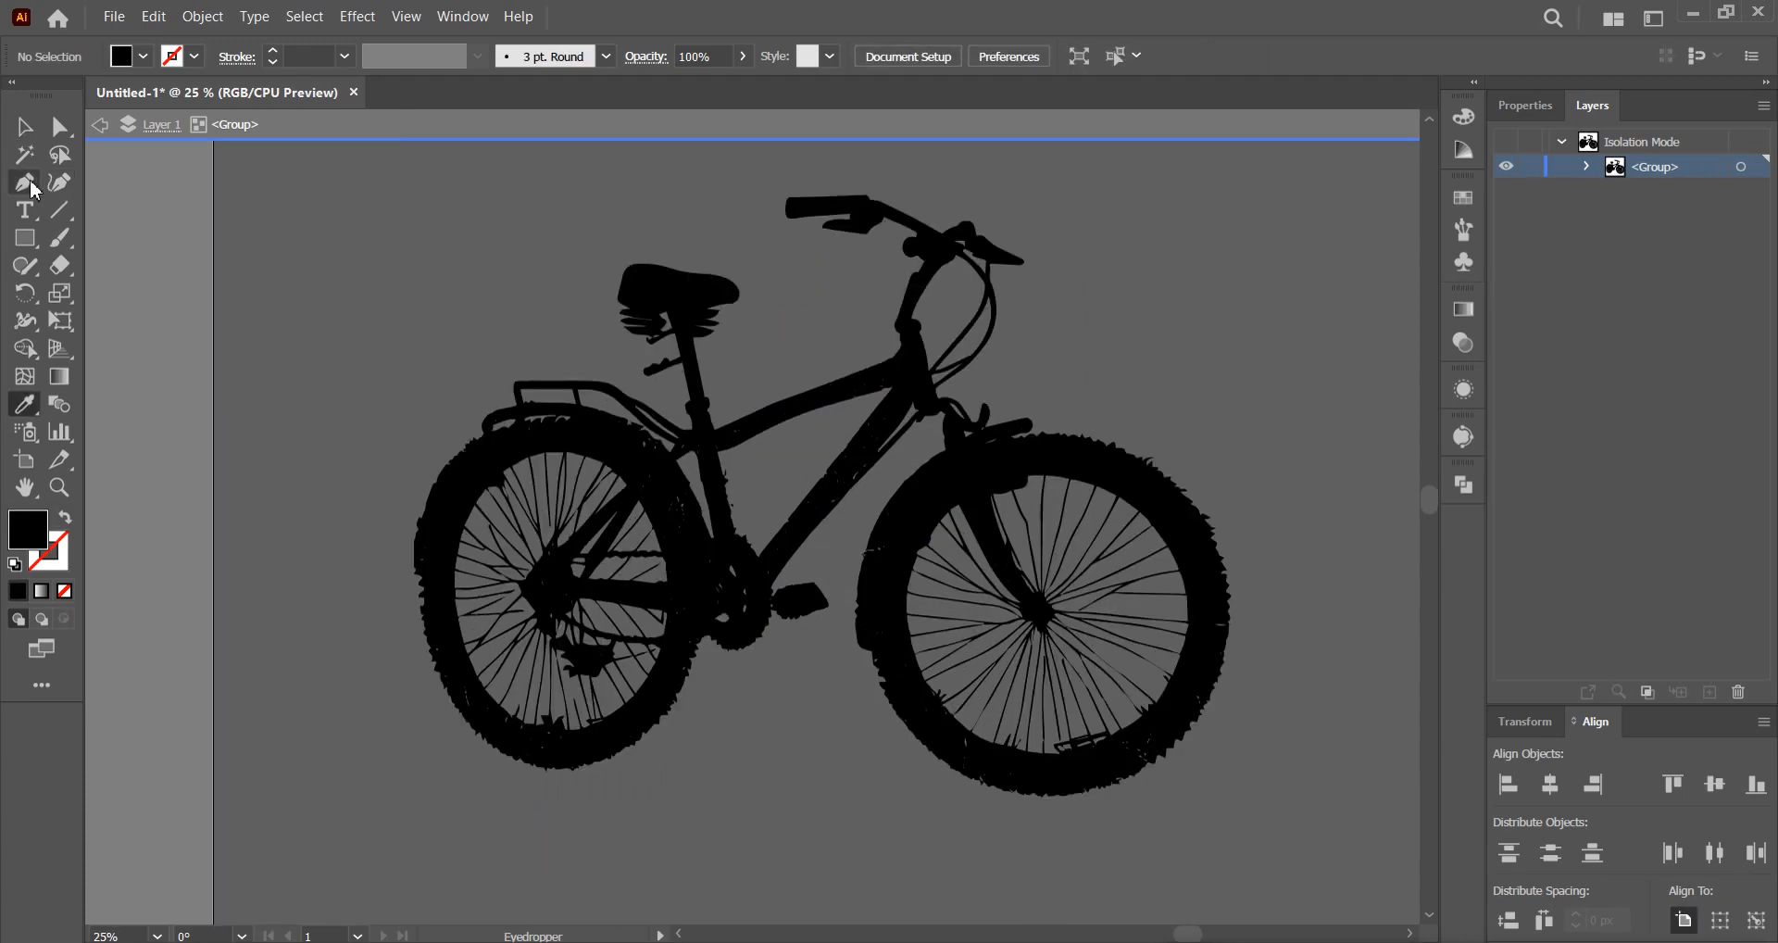
left_click(24, 183)
scroll(972, 399, "up", 2)
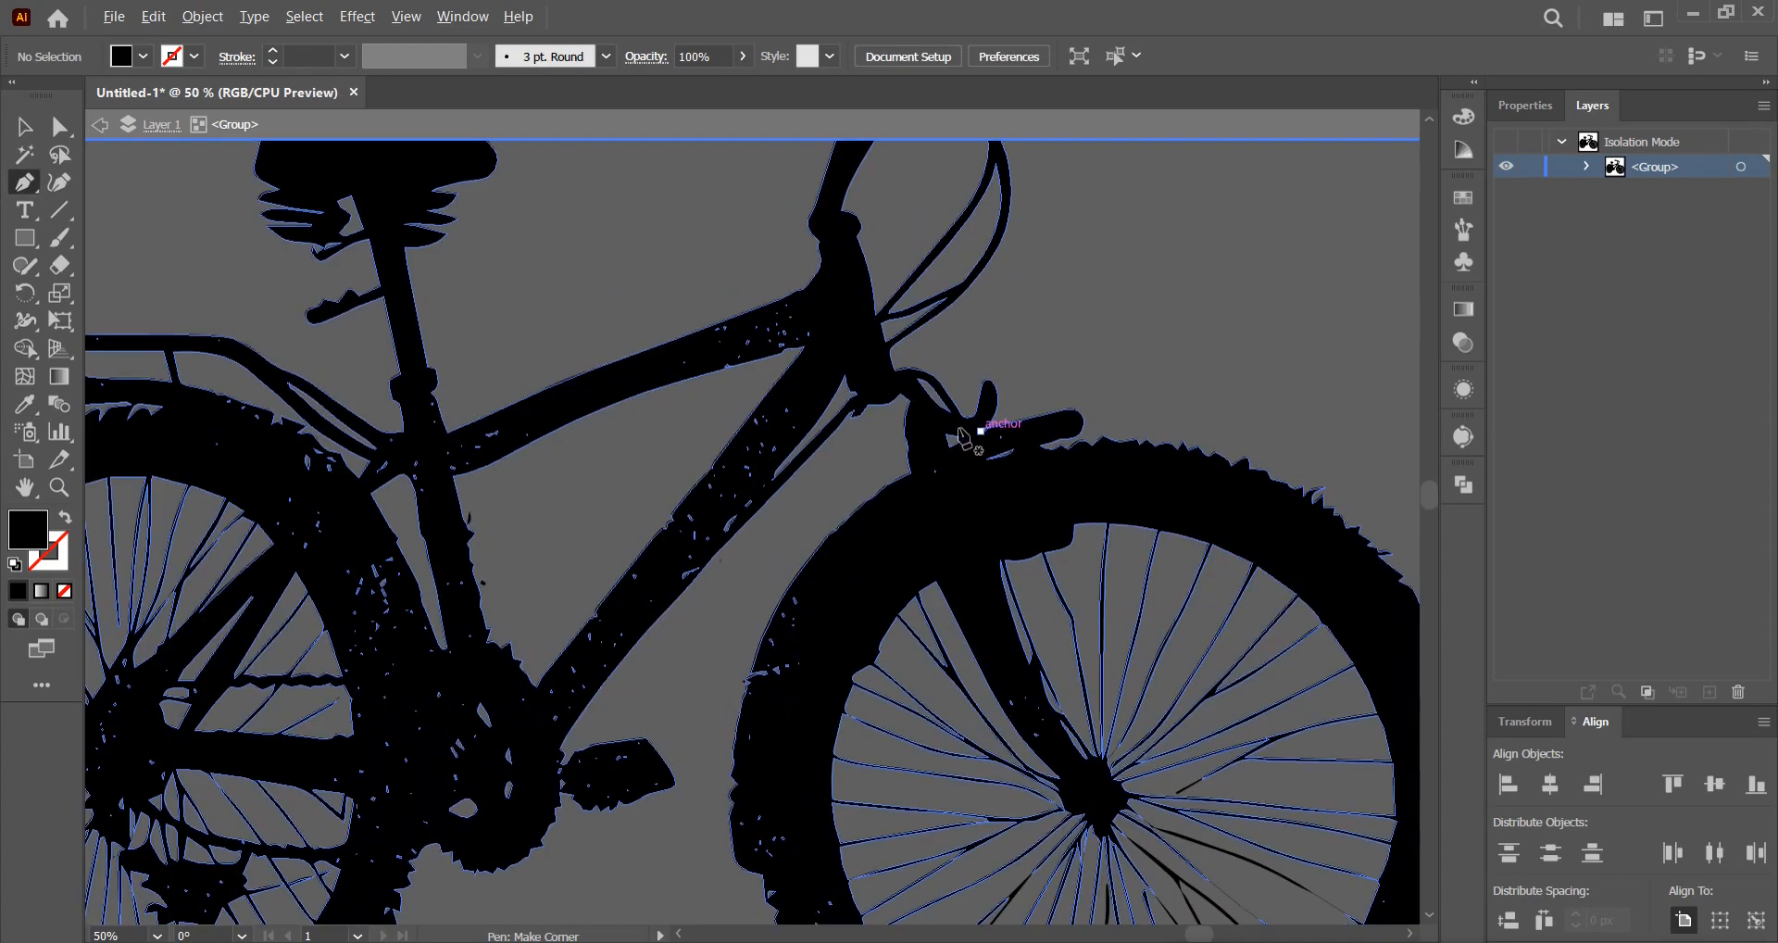
left_click(856, 401)
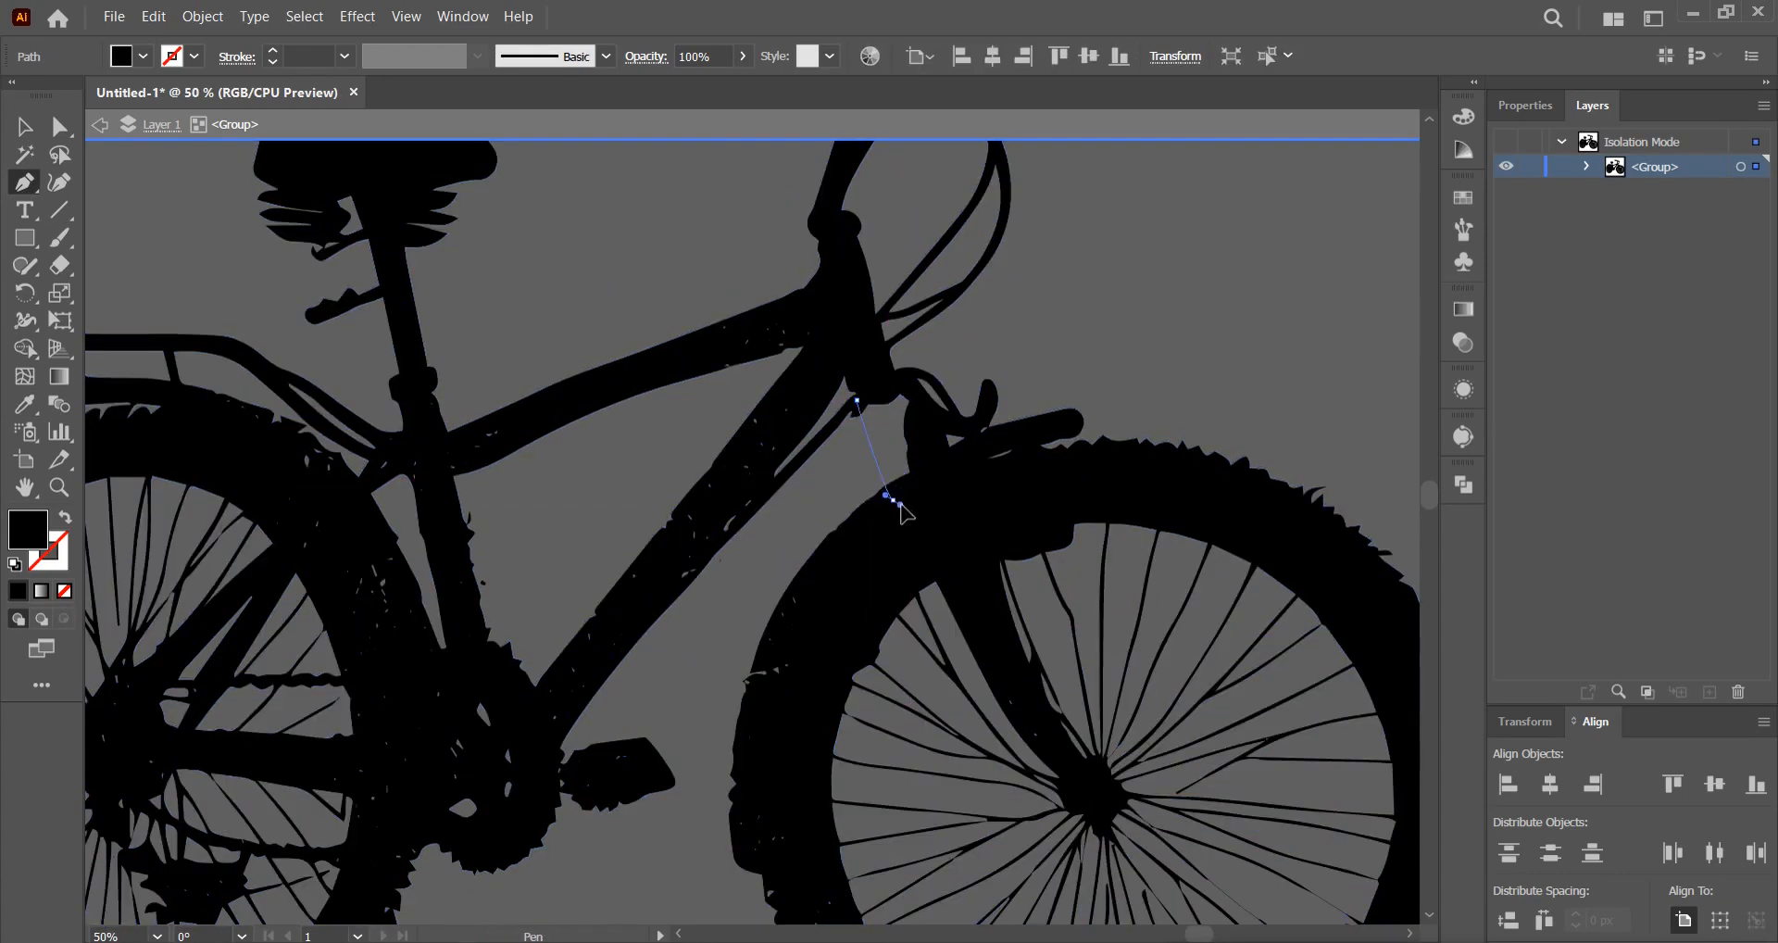
left_click_drag(891, 500, 913, 504)
left_click(935, 491)
left_click(934, 435)
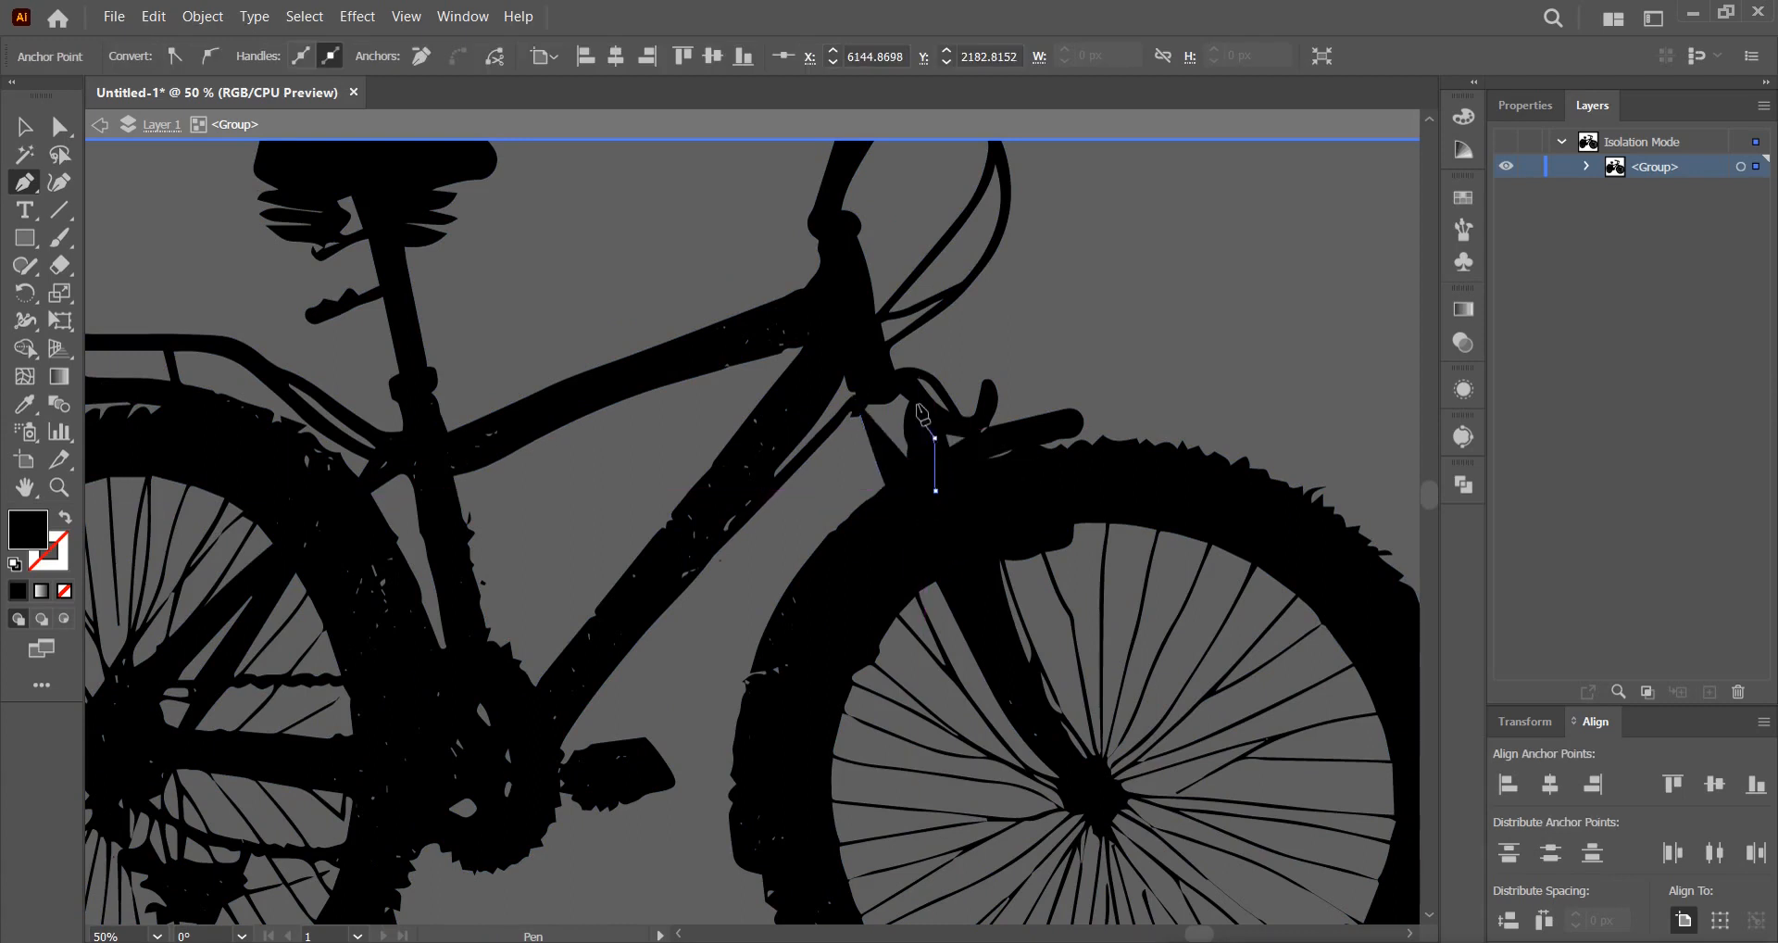
left_click(913, 389)
left_click(887, 383)
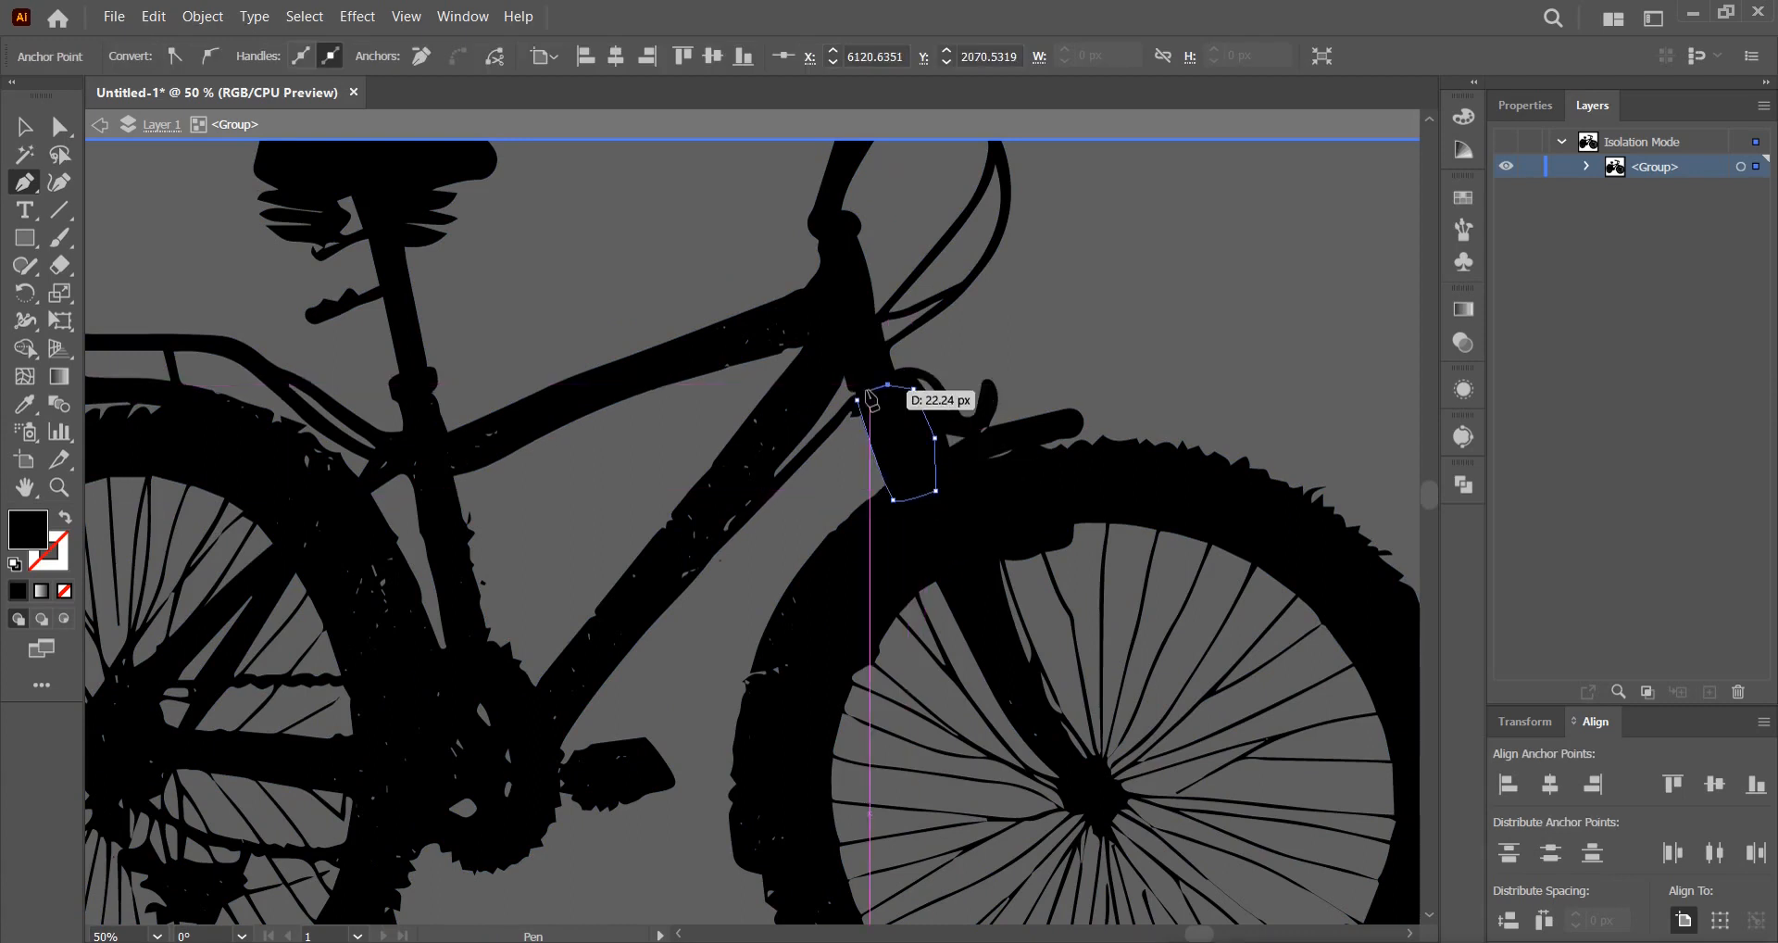
left_click(858, 401)
key("v")
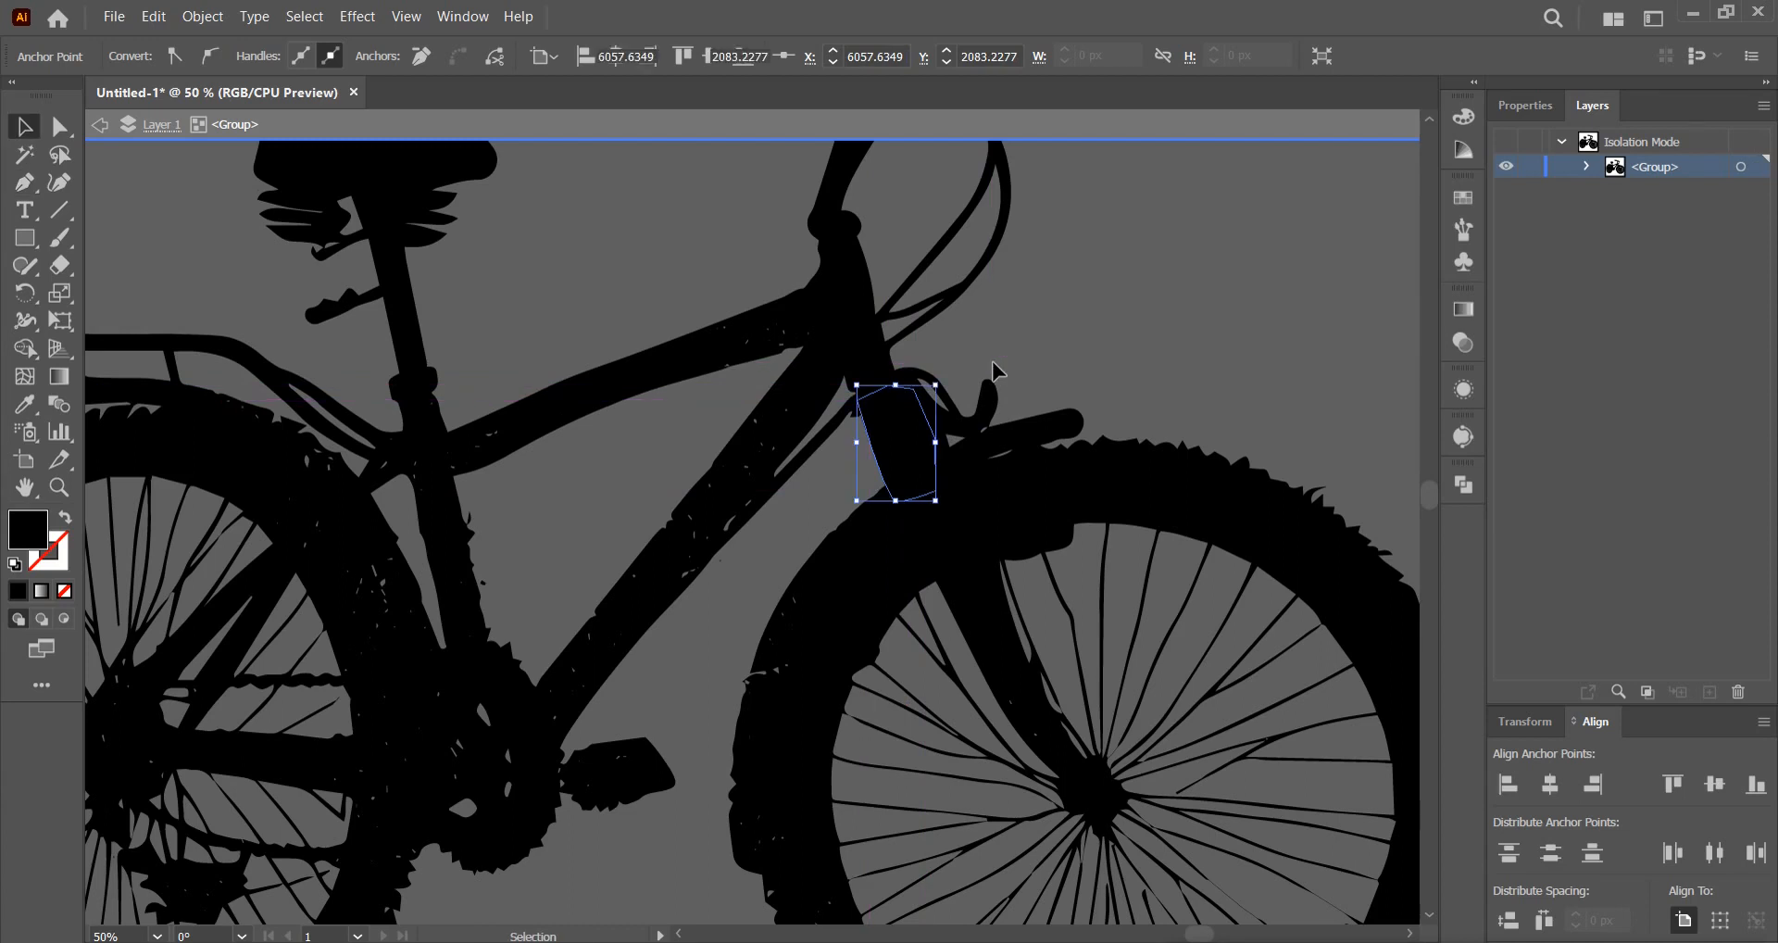
left_click(995, 370)
scroll(995, 371, "down", 2)
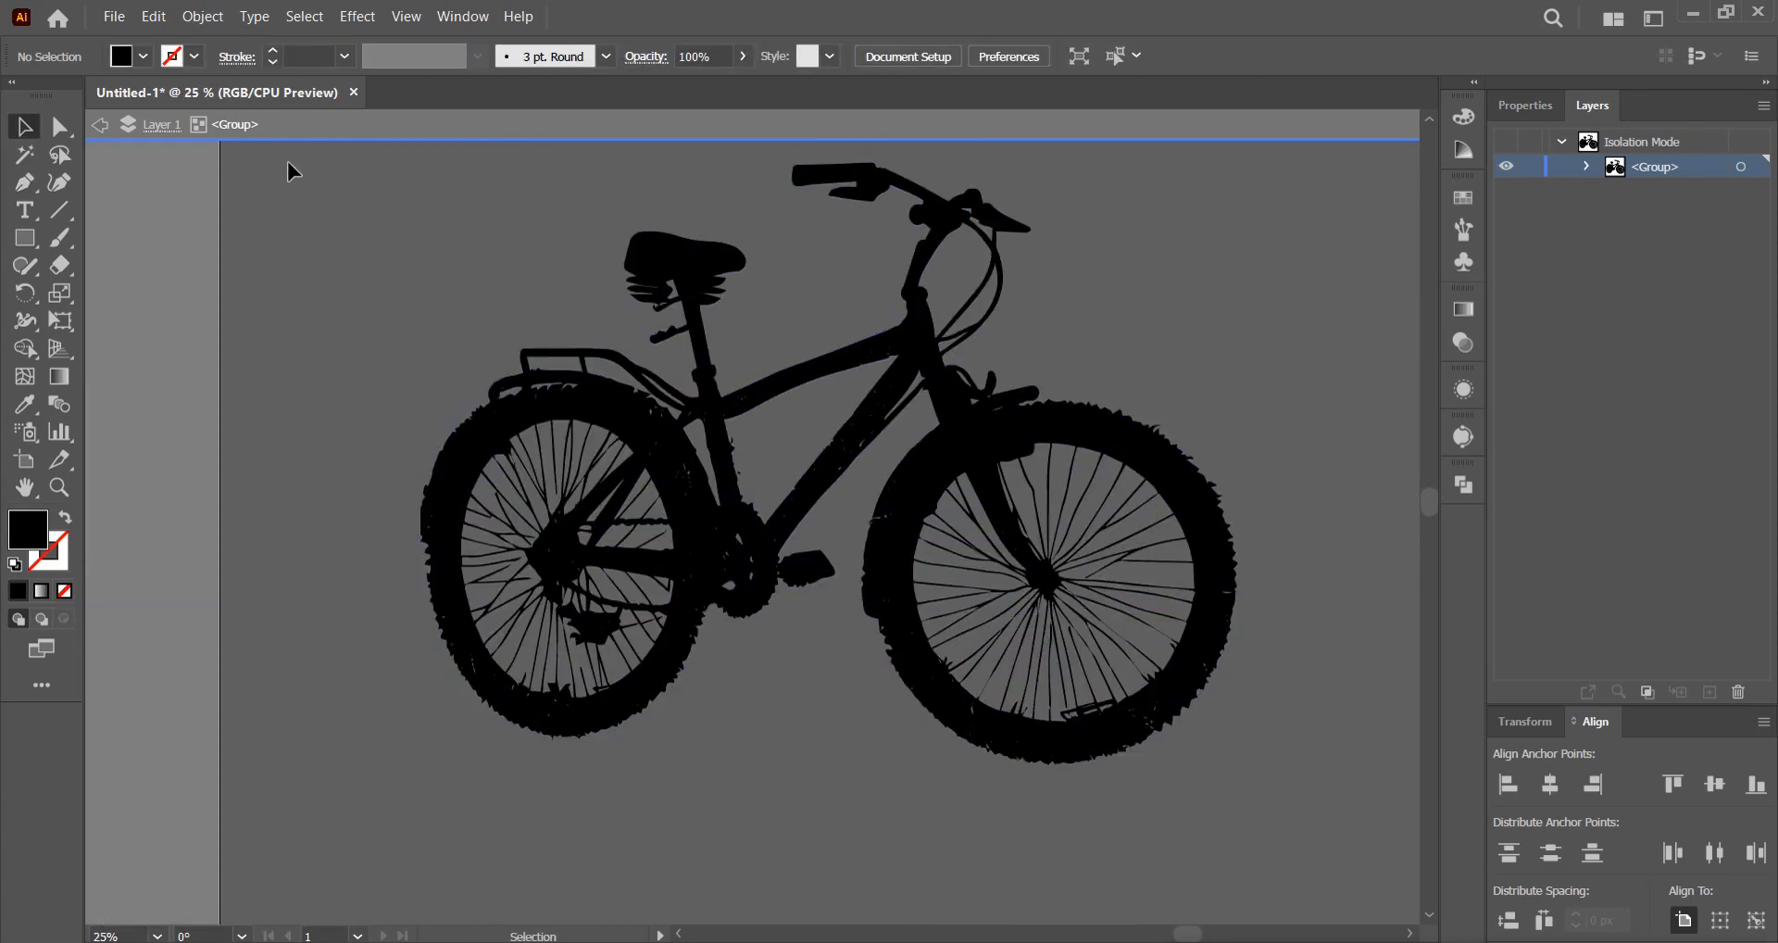
left_click(104, 126)
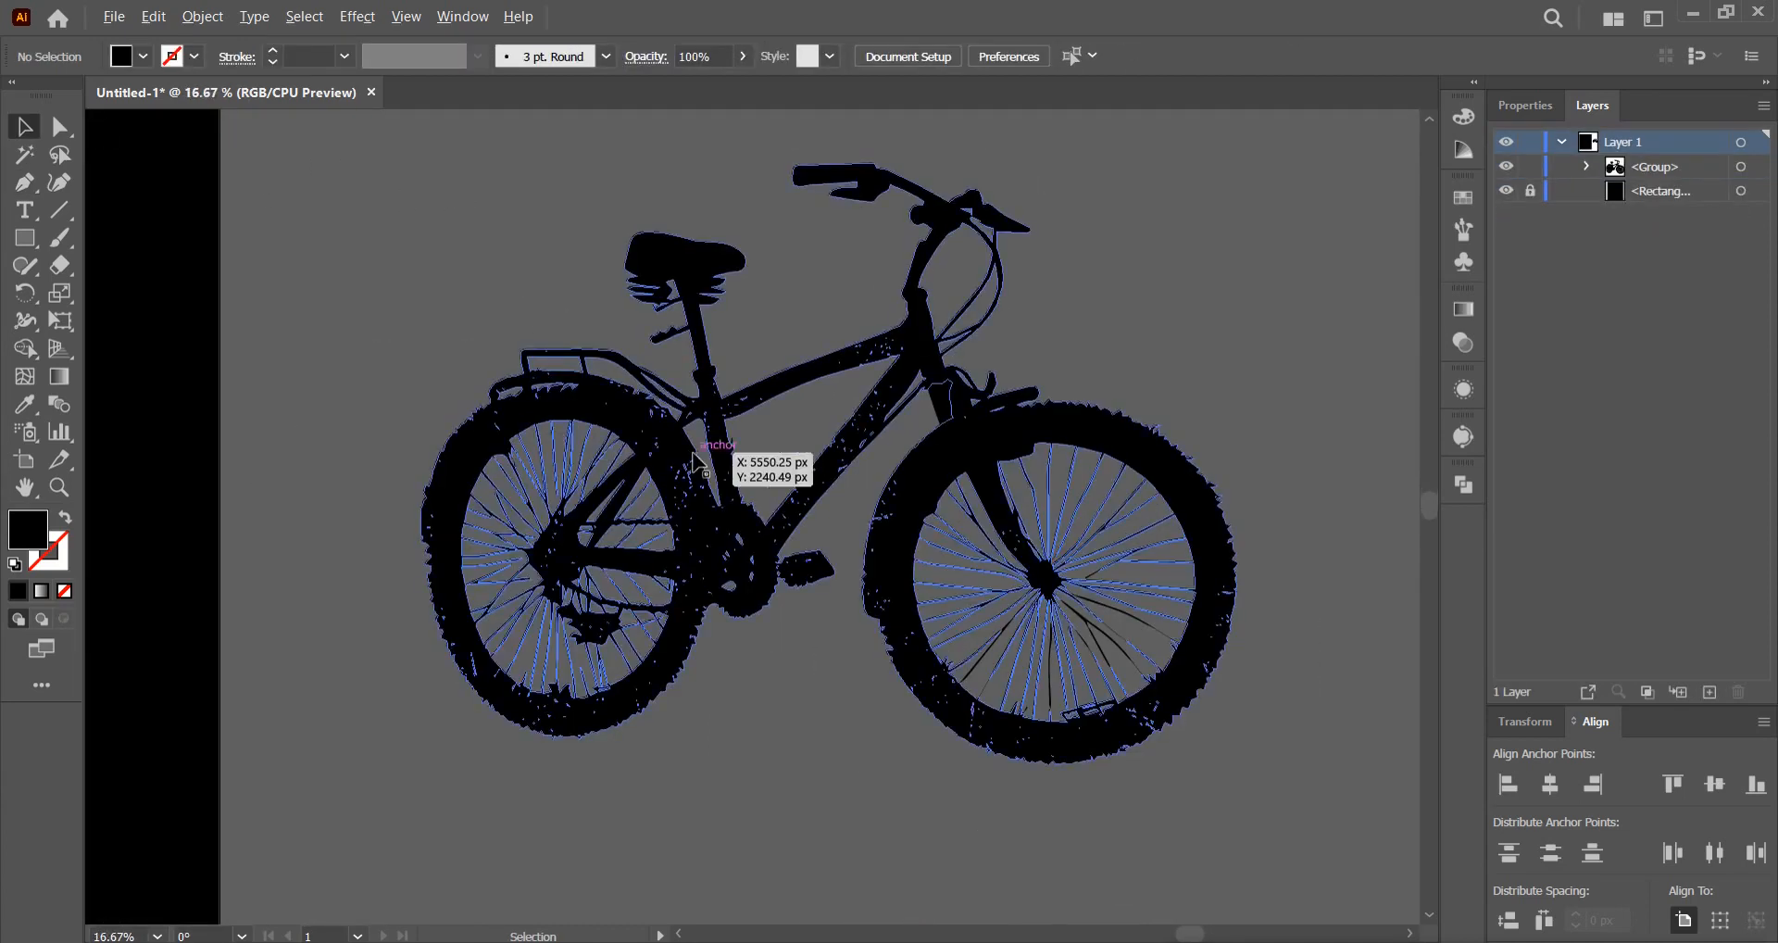
Create a point-text object with placeholder text and a white fill, and enlarge it to about 531 pt on the black artboard.
scroll(713, 444, "down", 3)
left_click_drag(794, 578, 1185, 609)
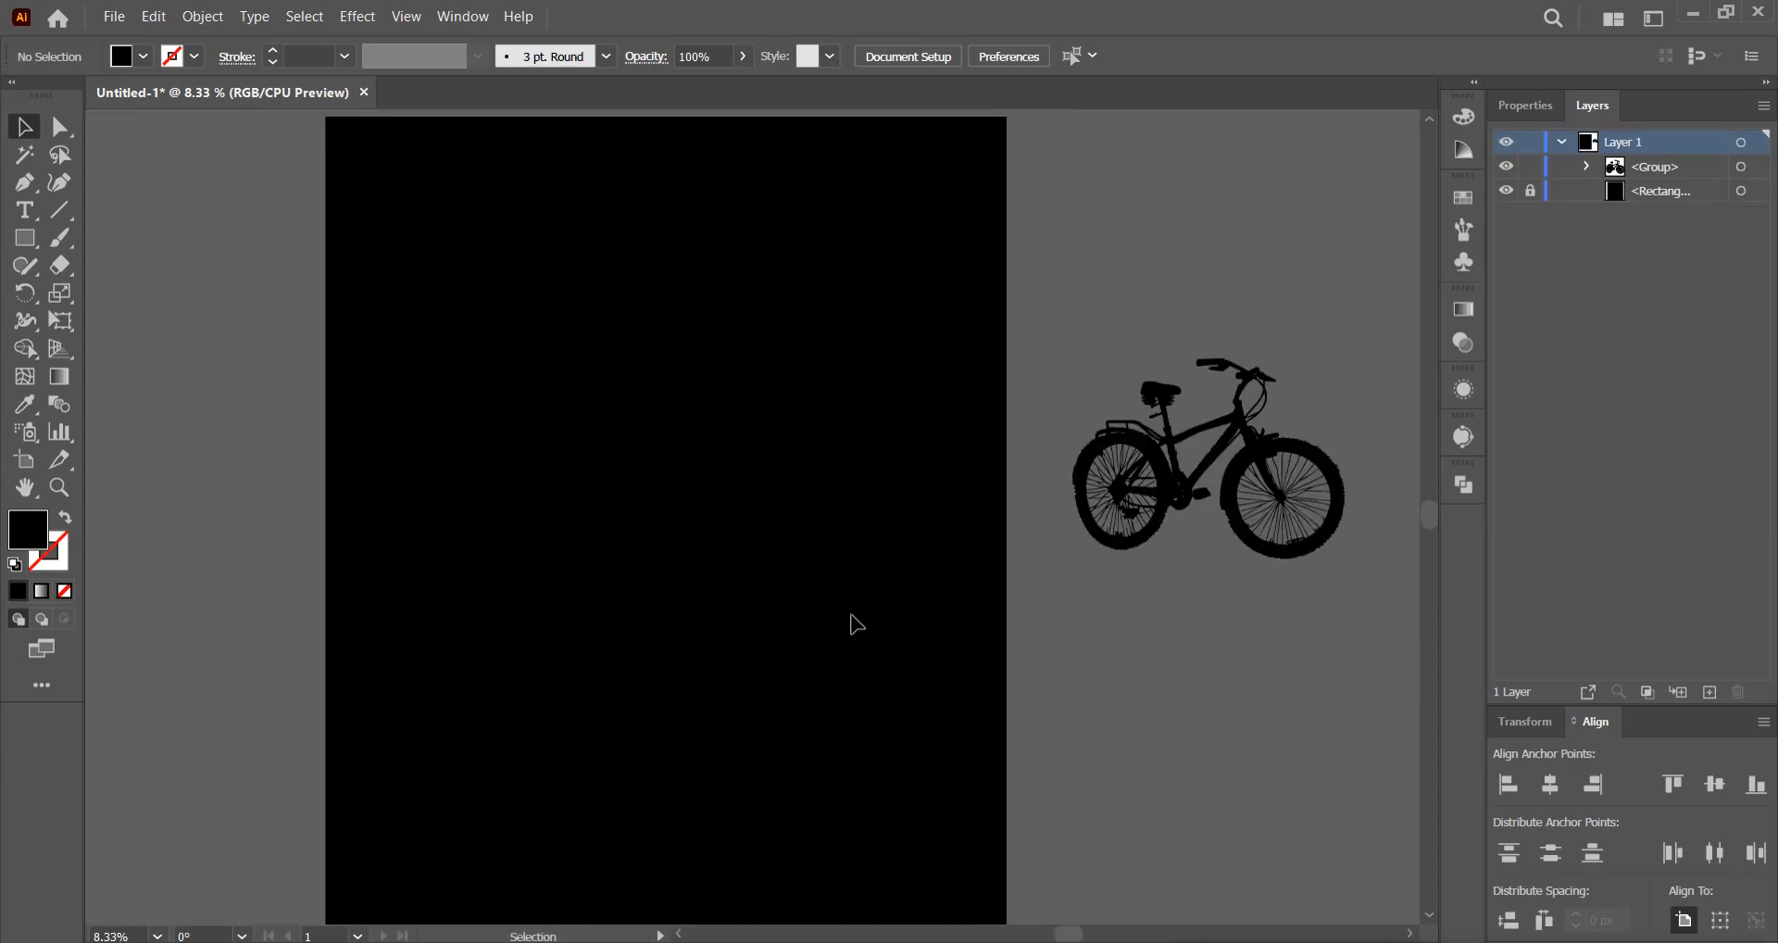
left_click(37, 220)
left_click(1061, 610)
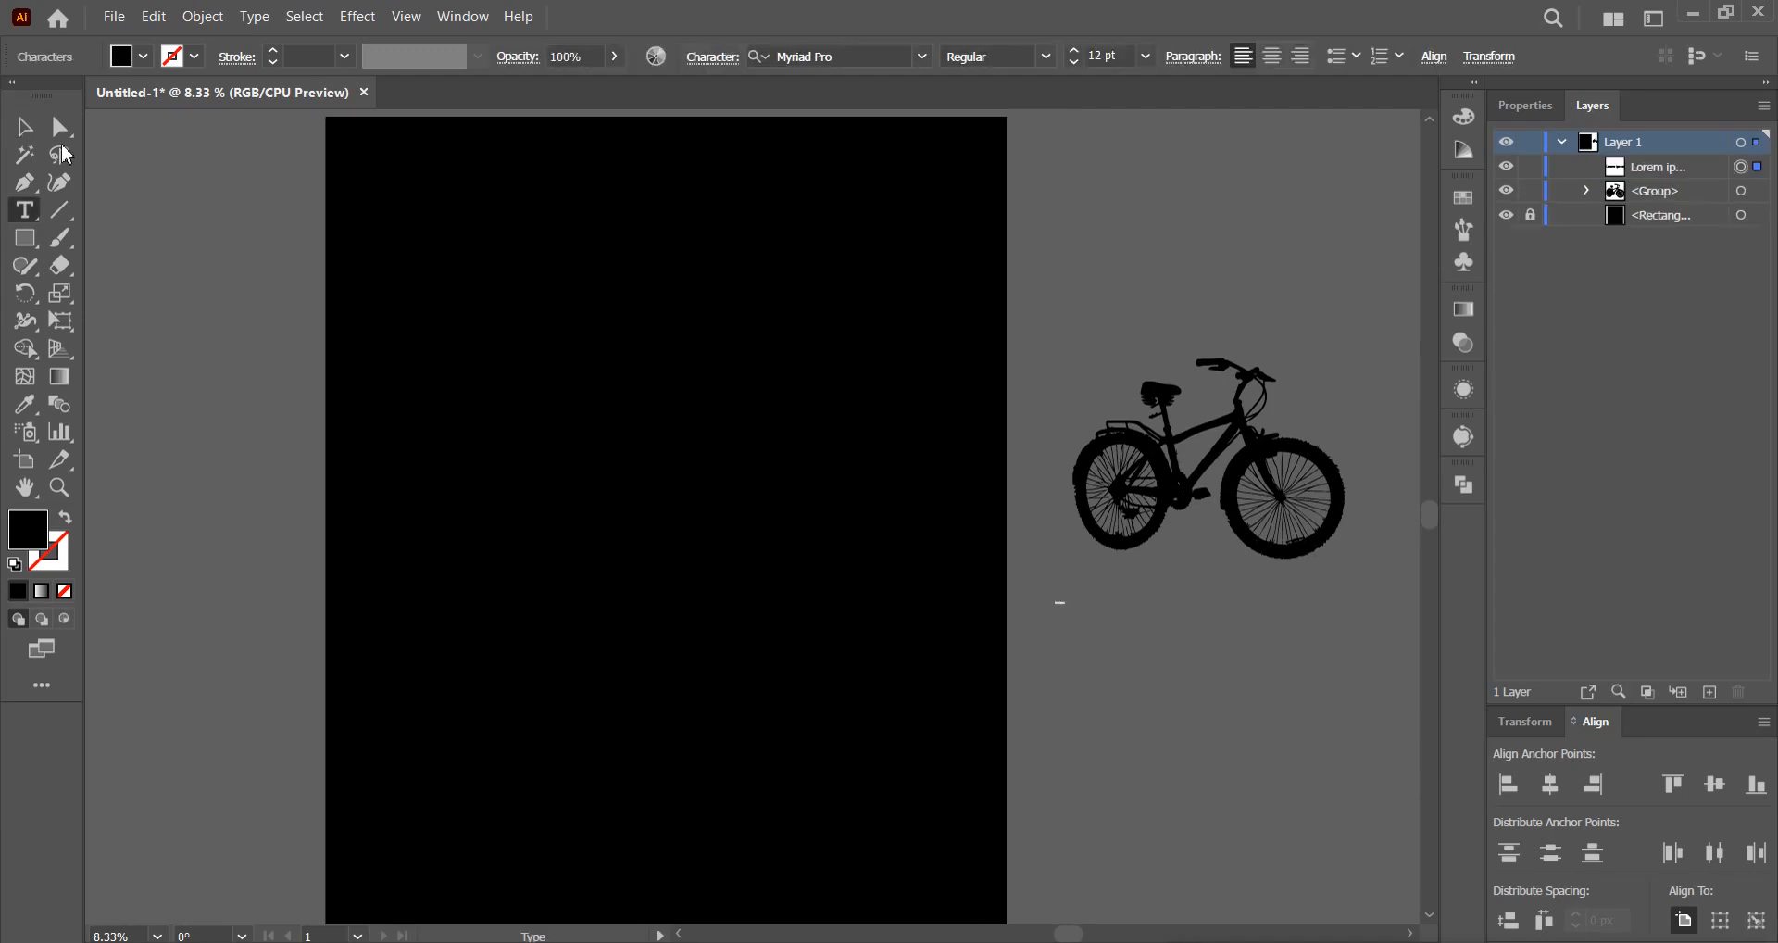
left_click(25, 127)
left_click(141, 57)
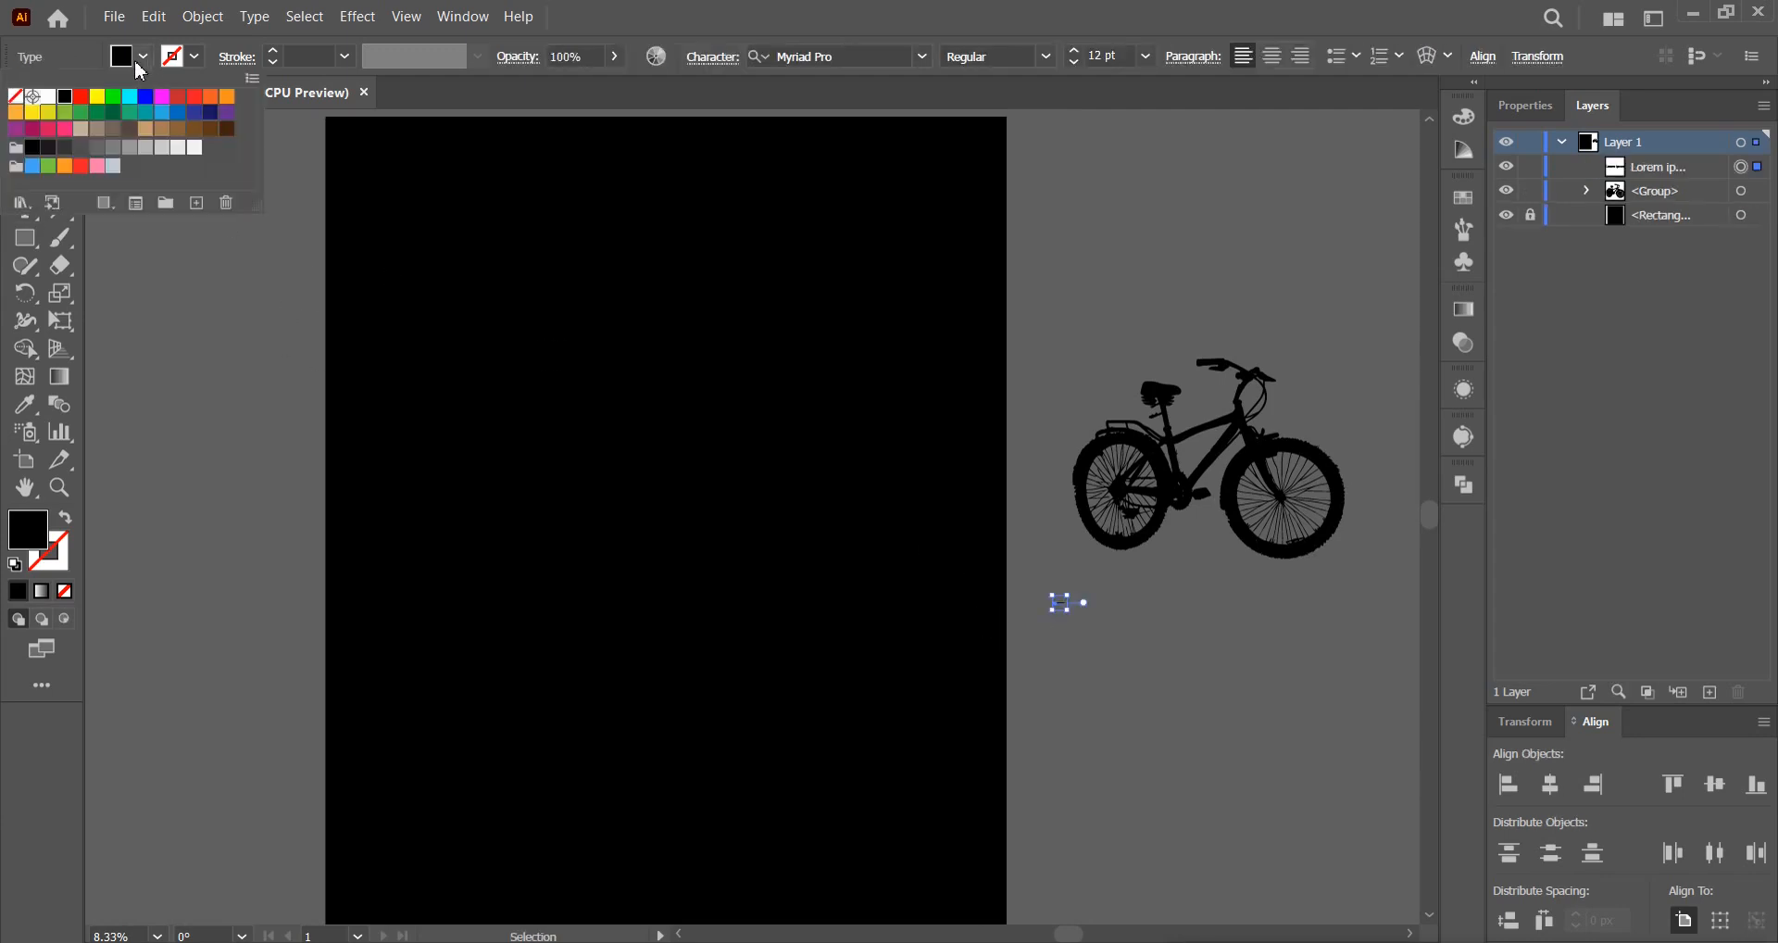
left_click(48, 96)
left_click_drag(1068, 613, 967, 591)
left_click_drag(793, 474, 718, 448)
Replace the placeholder text with I'M and enlarge it to about 938 pt in the upper half of the artboard.
key("t")
triple_click(713, 421)
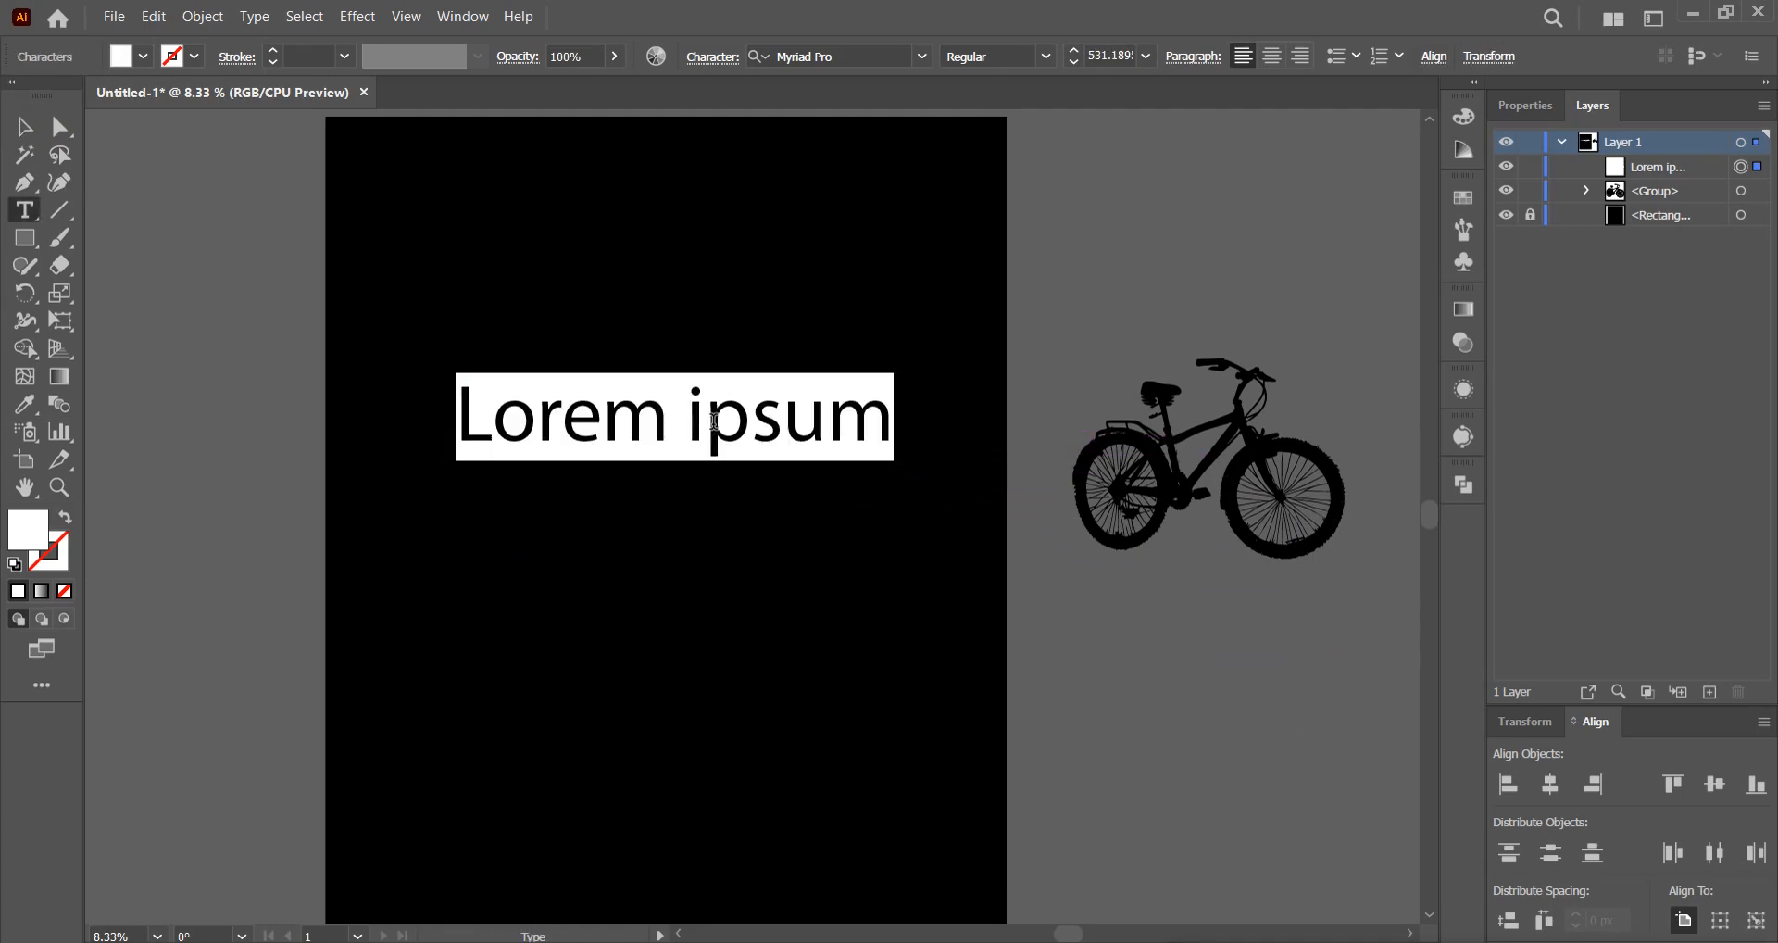
type("I")
type("'M")
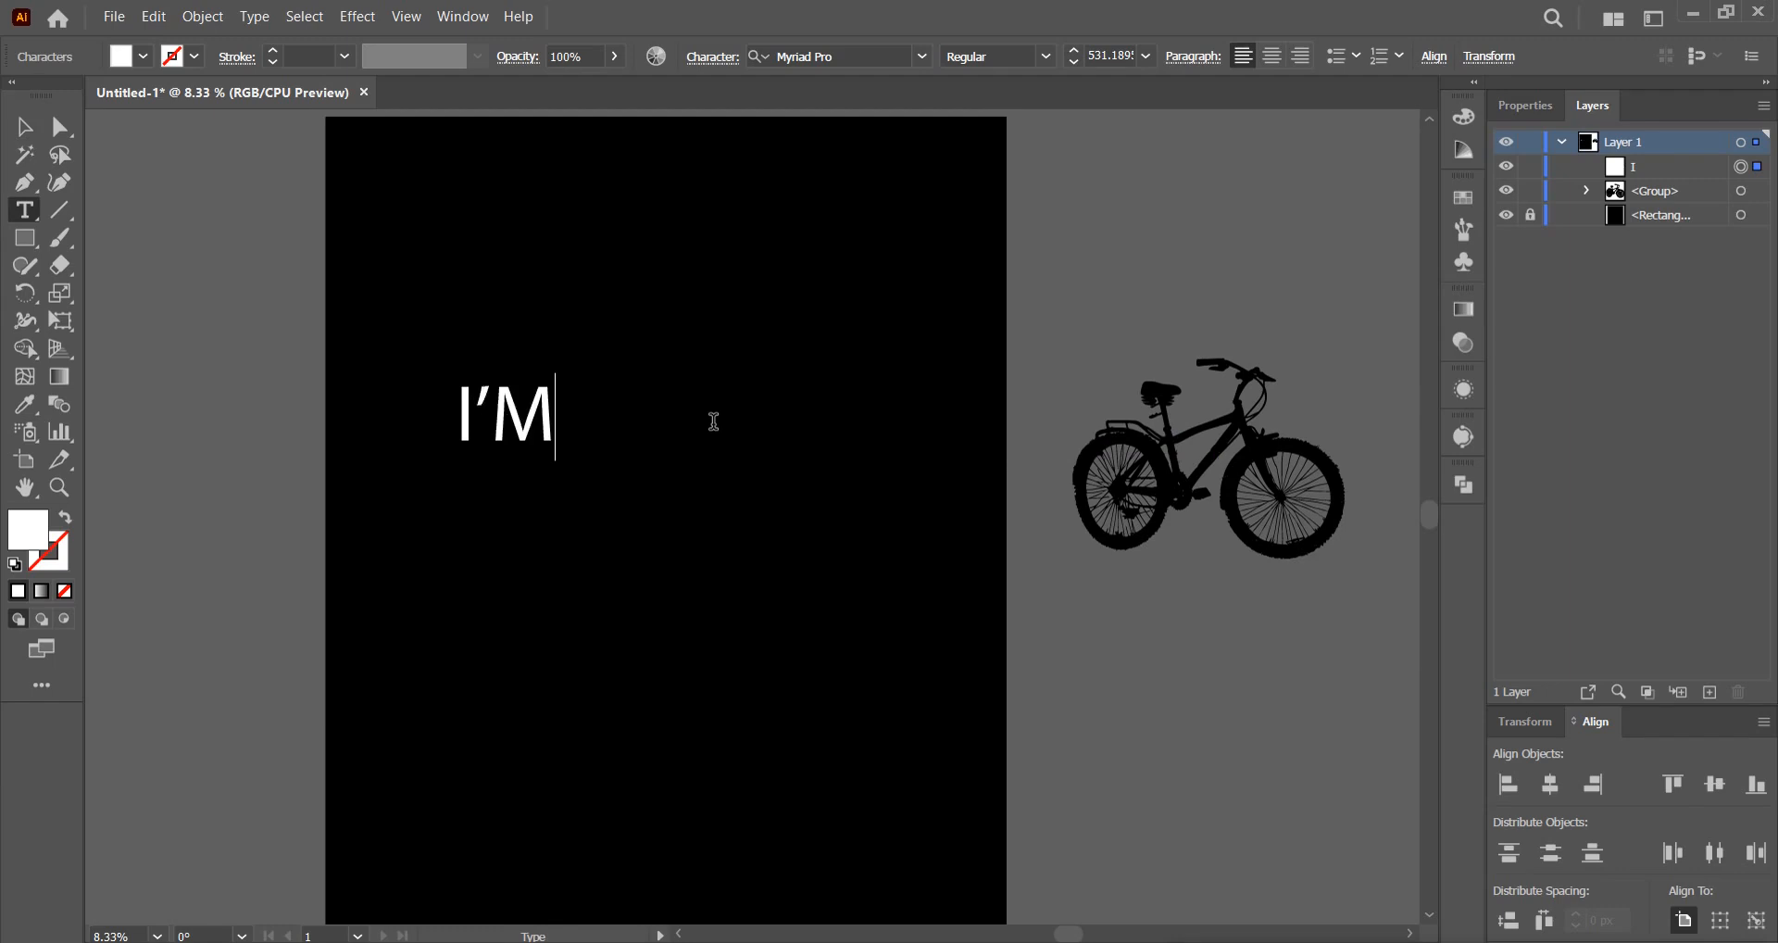
key("Escape")
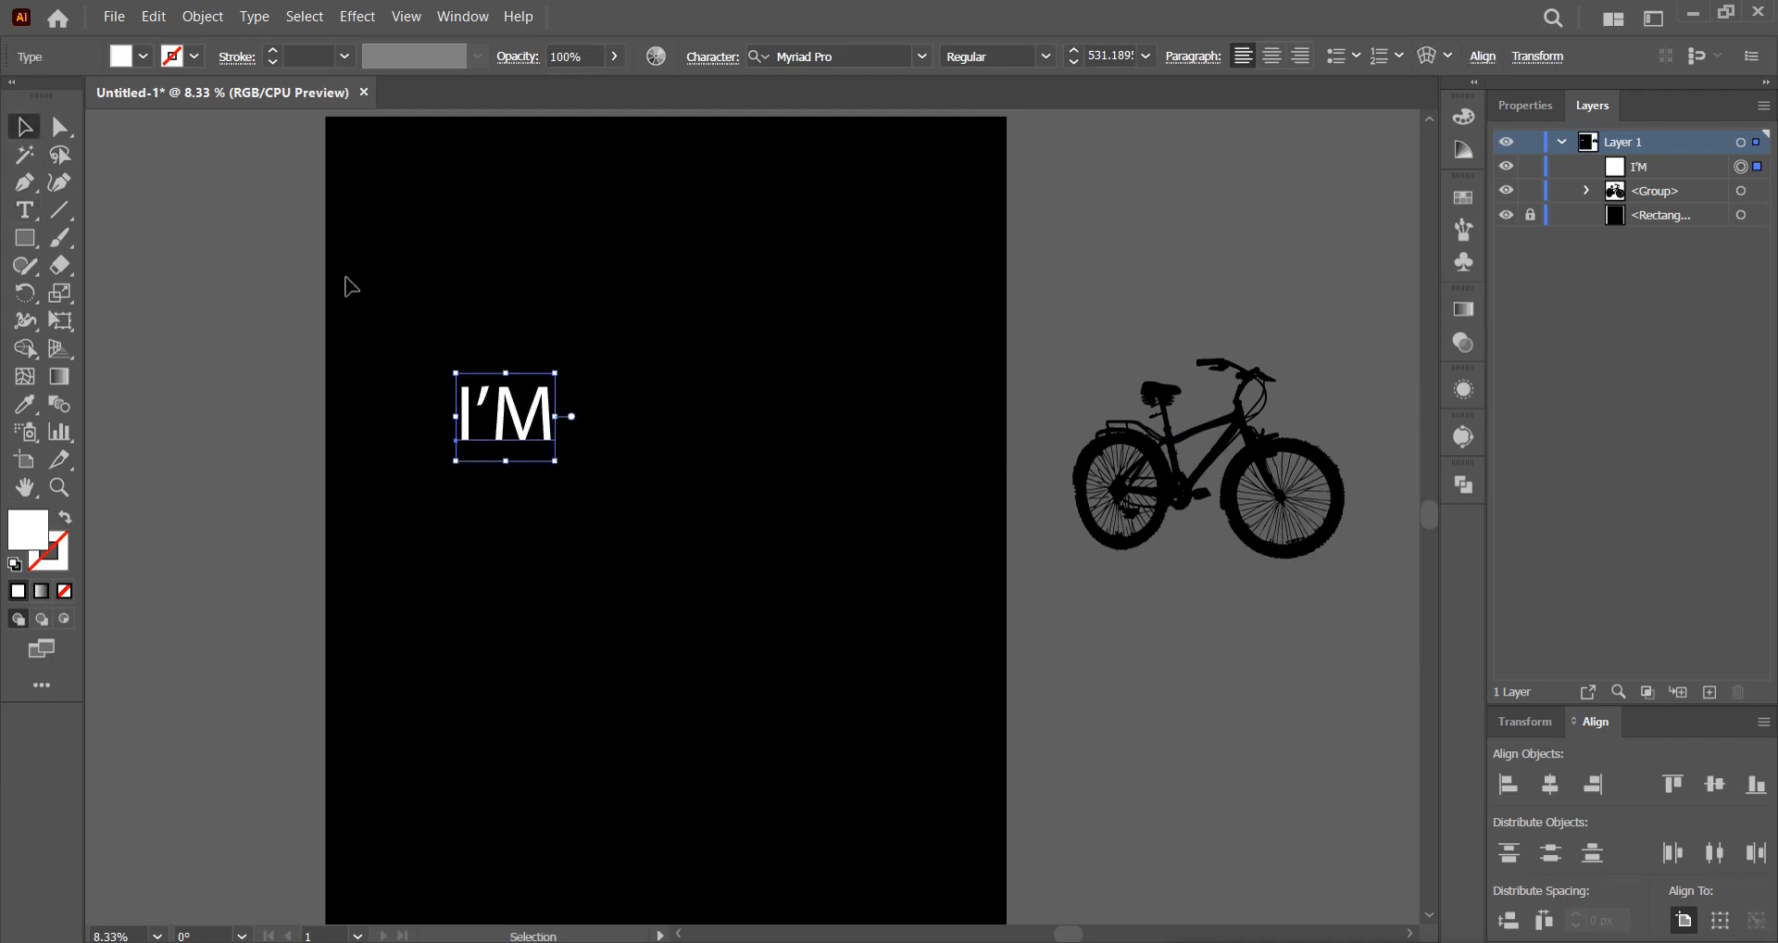
left_click_drag(528, 431, 736, 512)
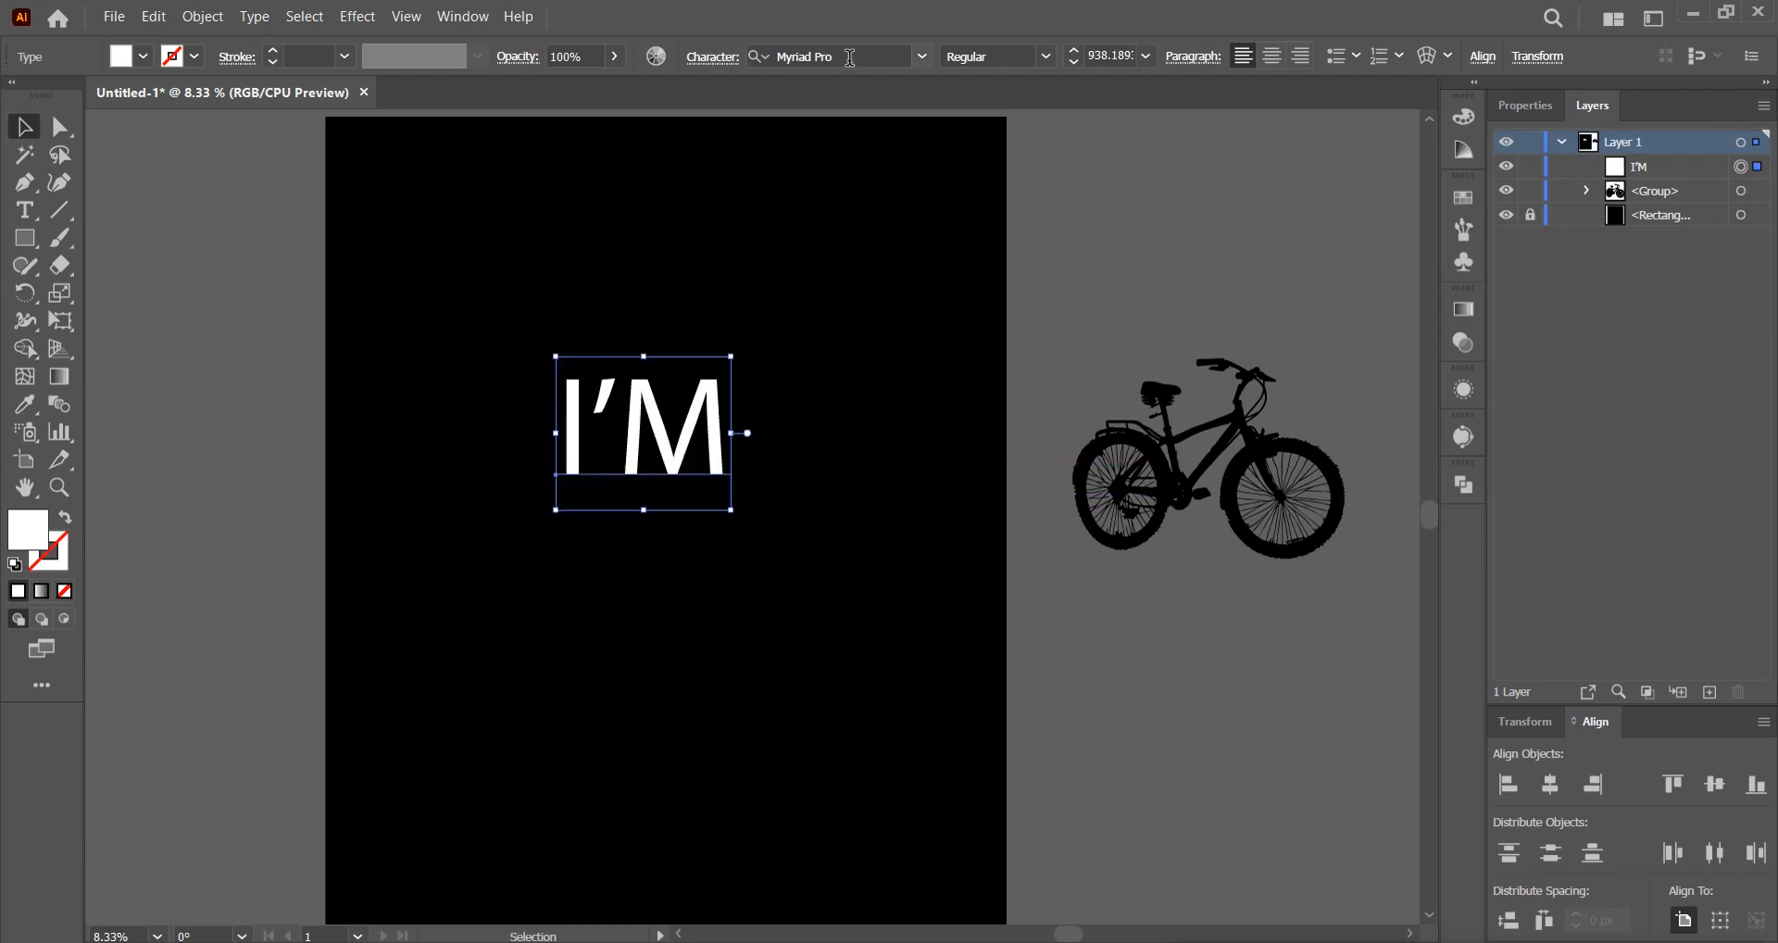
Set the font of the I'M text to Freshman.
left_click(850, 57)
type("F")
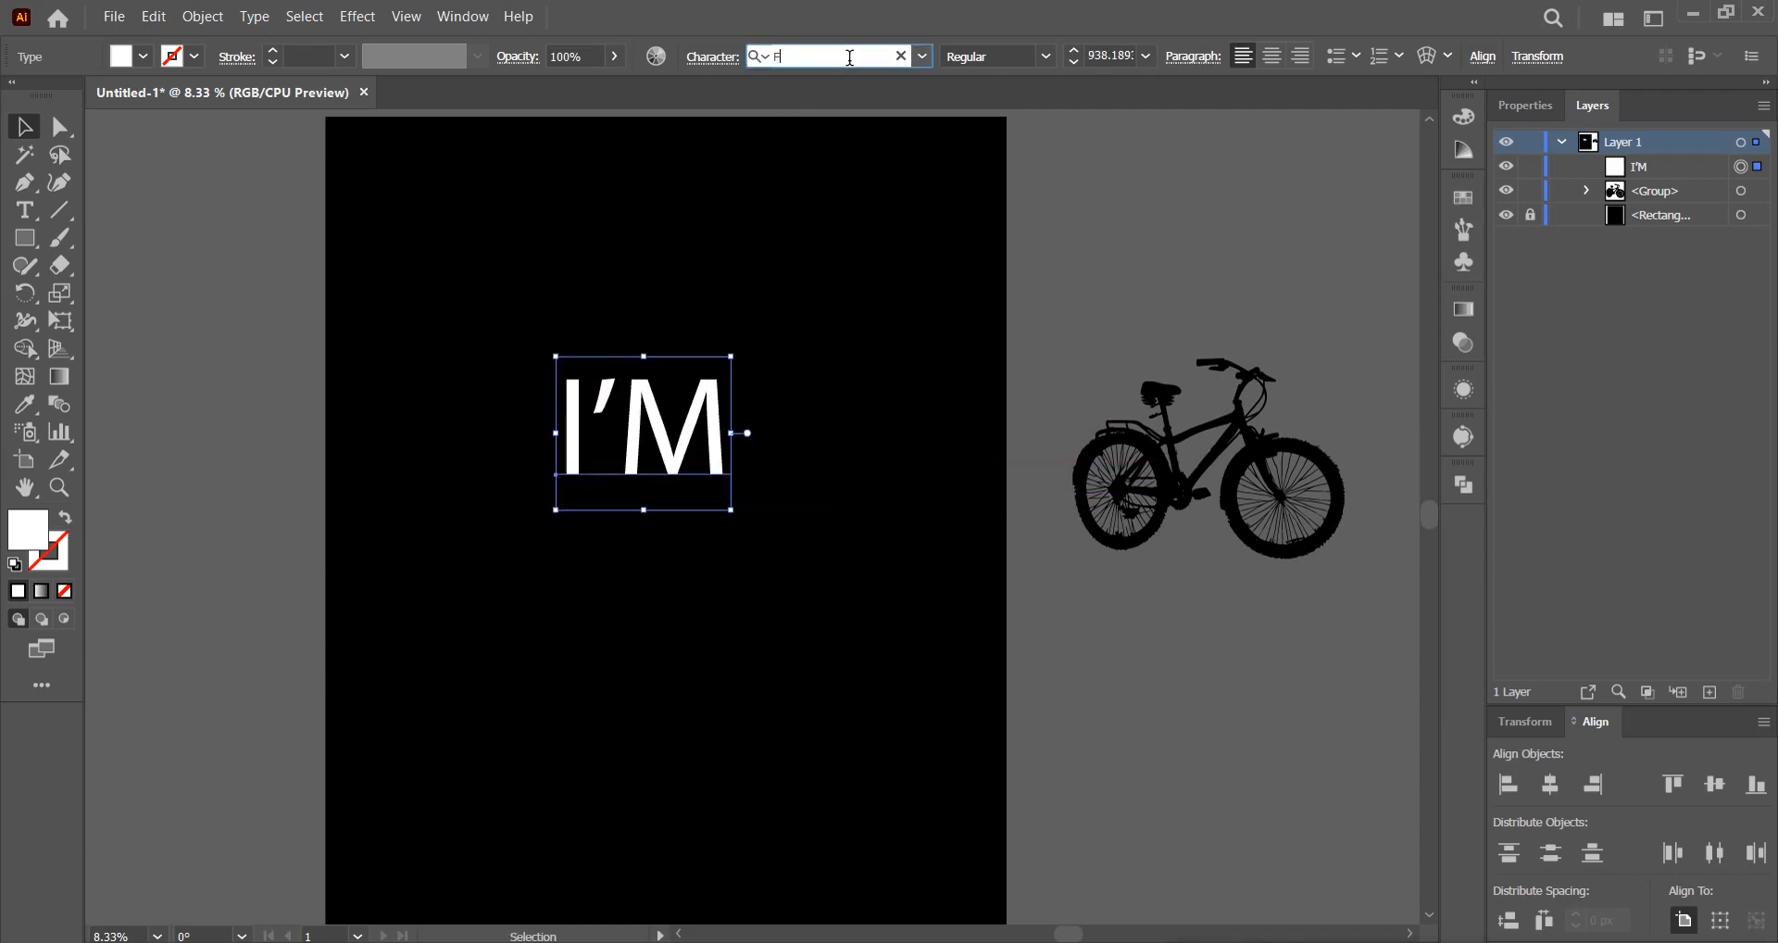
type("RESH")
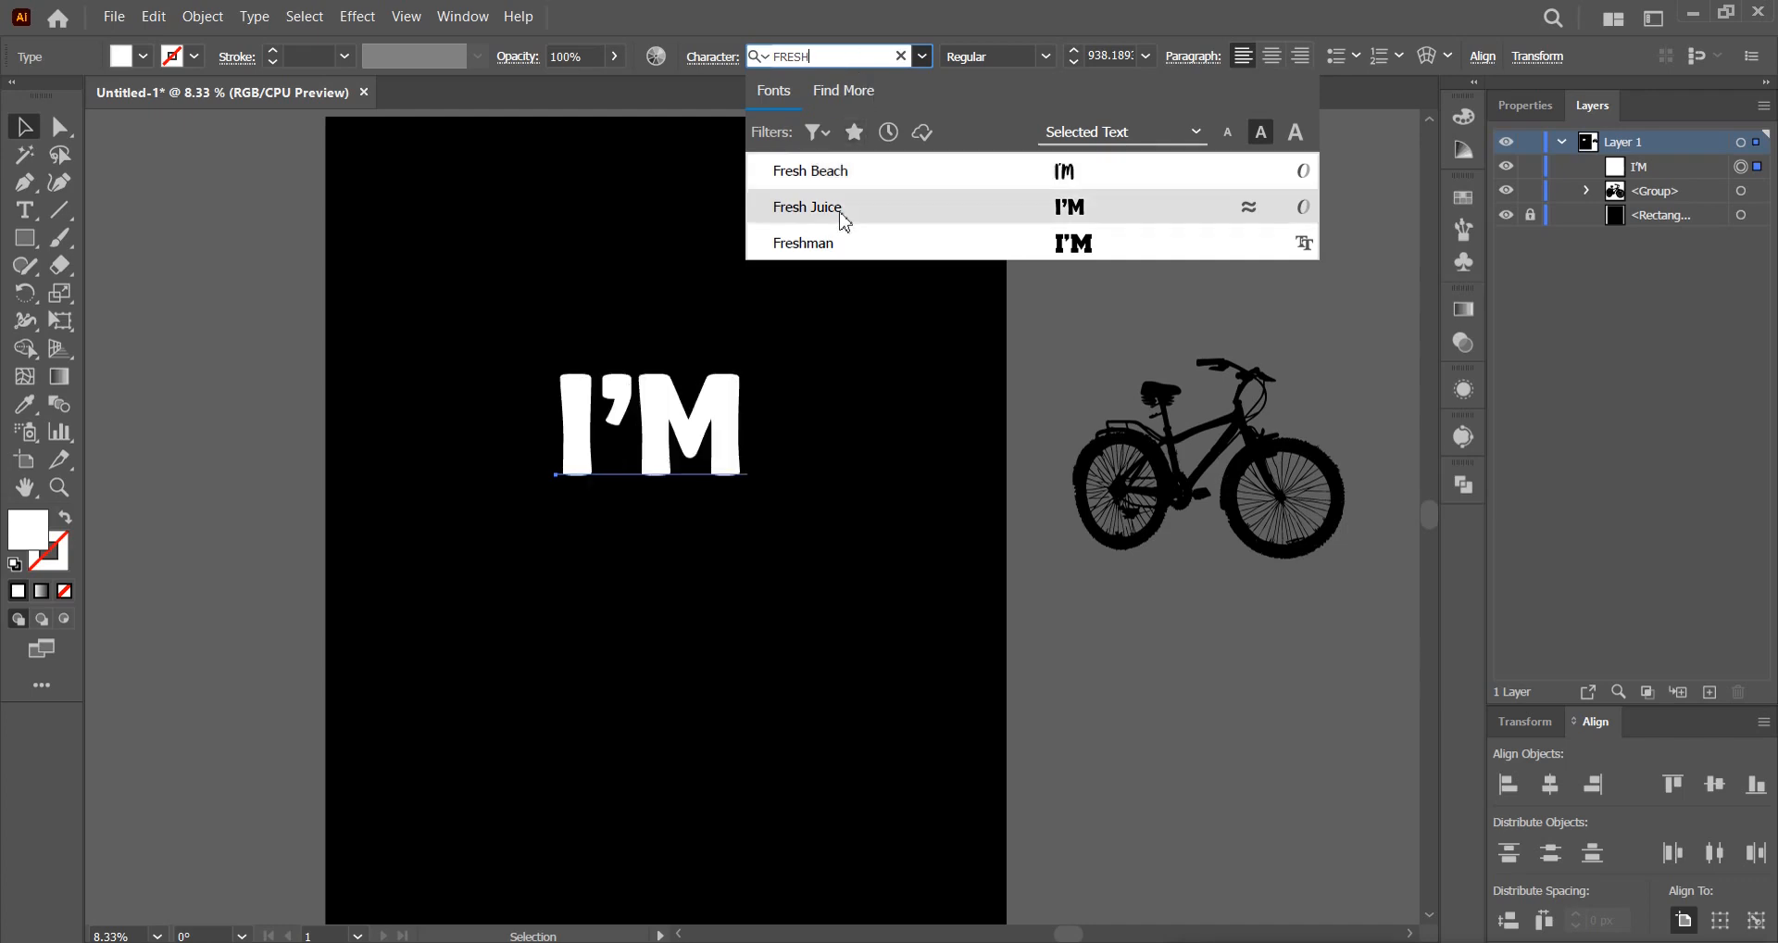
left_click(831, 246)
Move I'M near the artboard's top and duplicate it twice straight below at equal spacing.
left_click_drag(681, 371, 681, 208)
left_click_drag(675, 331, 672, 396)
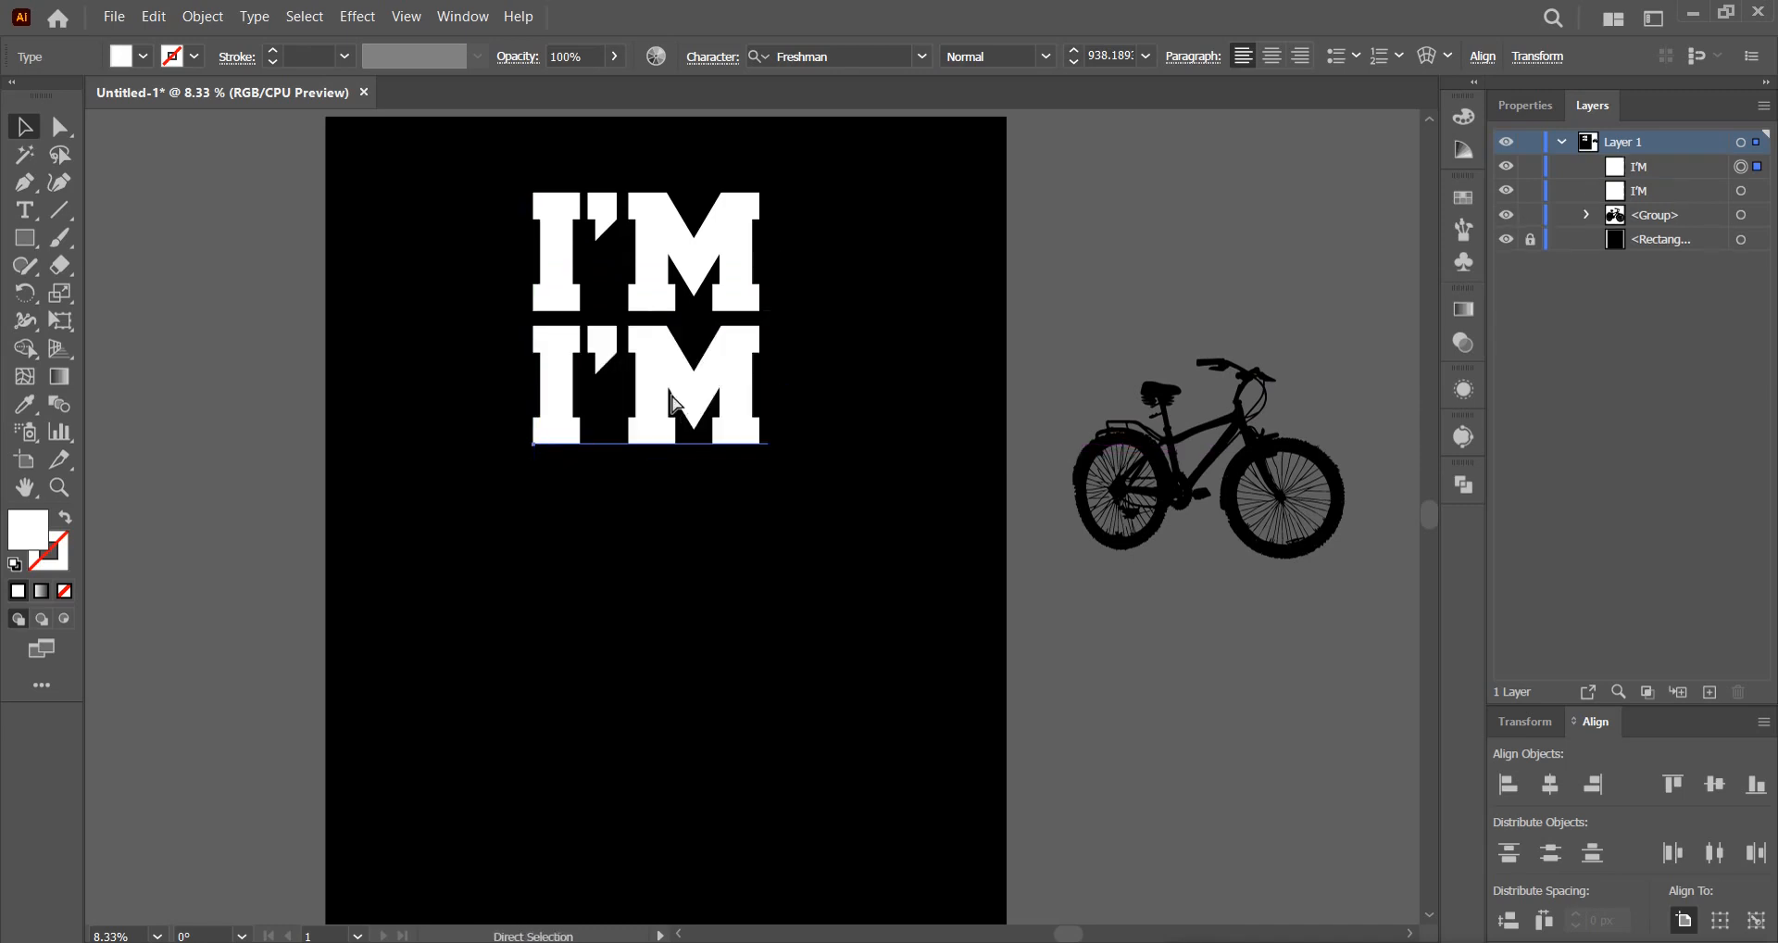
key("ctrl+d")
Change the middle copy's text to TWO and the lowest copy's text to TIRED.
left_click(671, 393)
key("t")
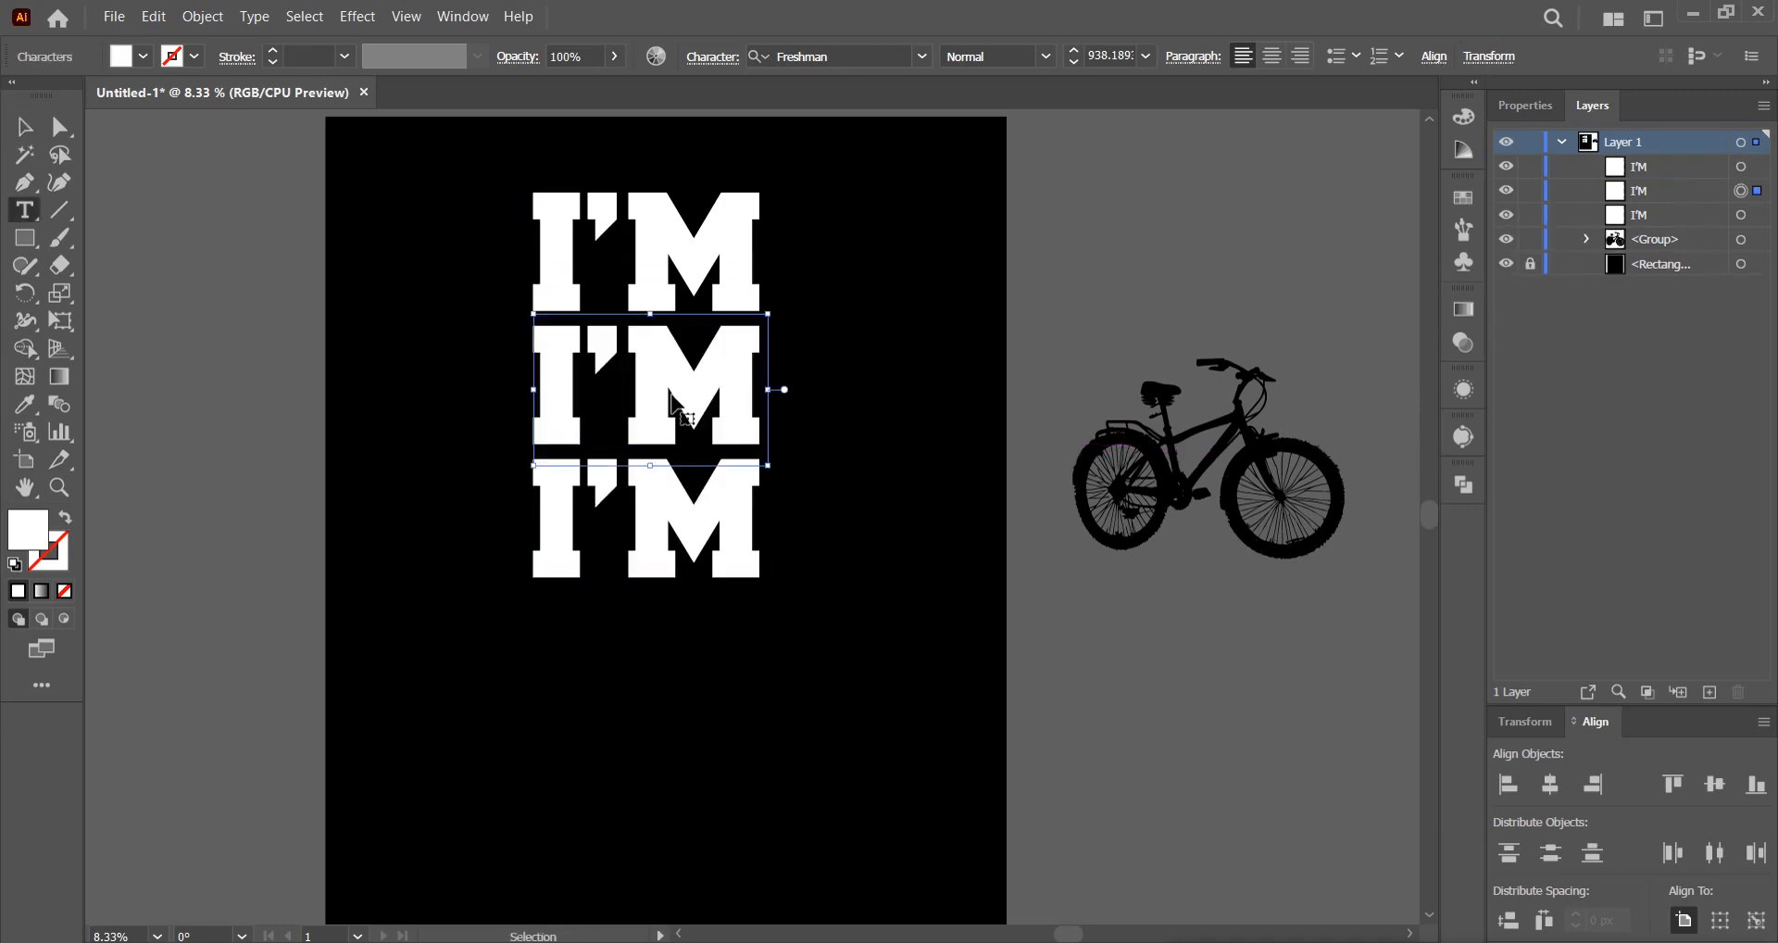
double_click(673, 392)
type("TWO")
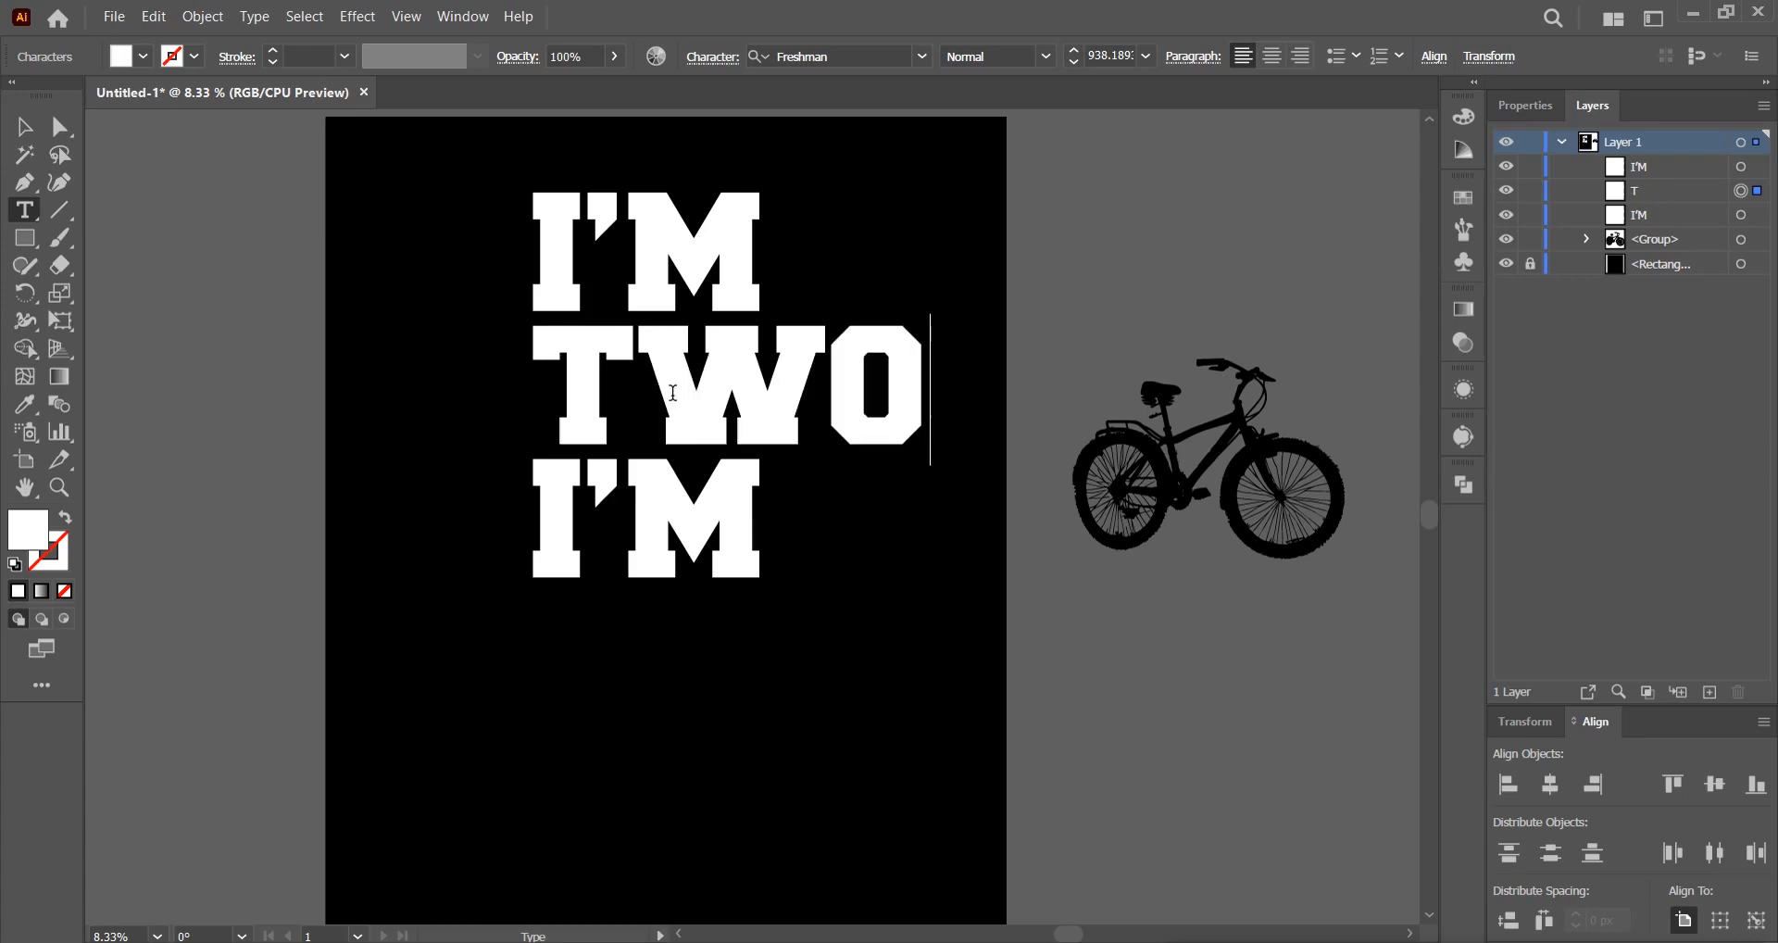
double_click(687, 463)
type("T")
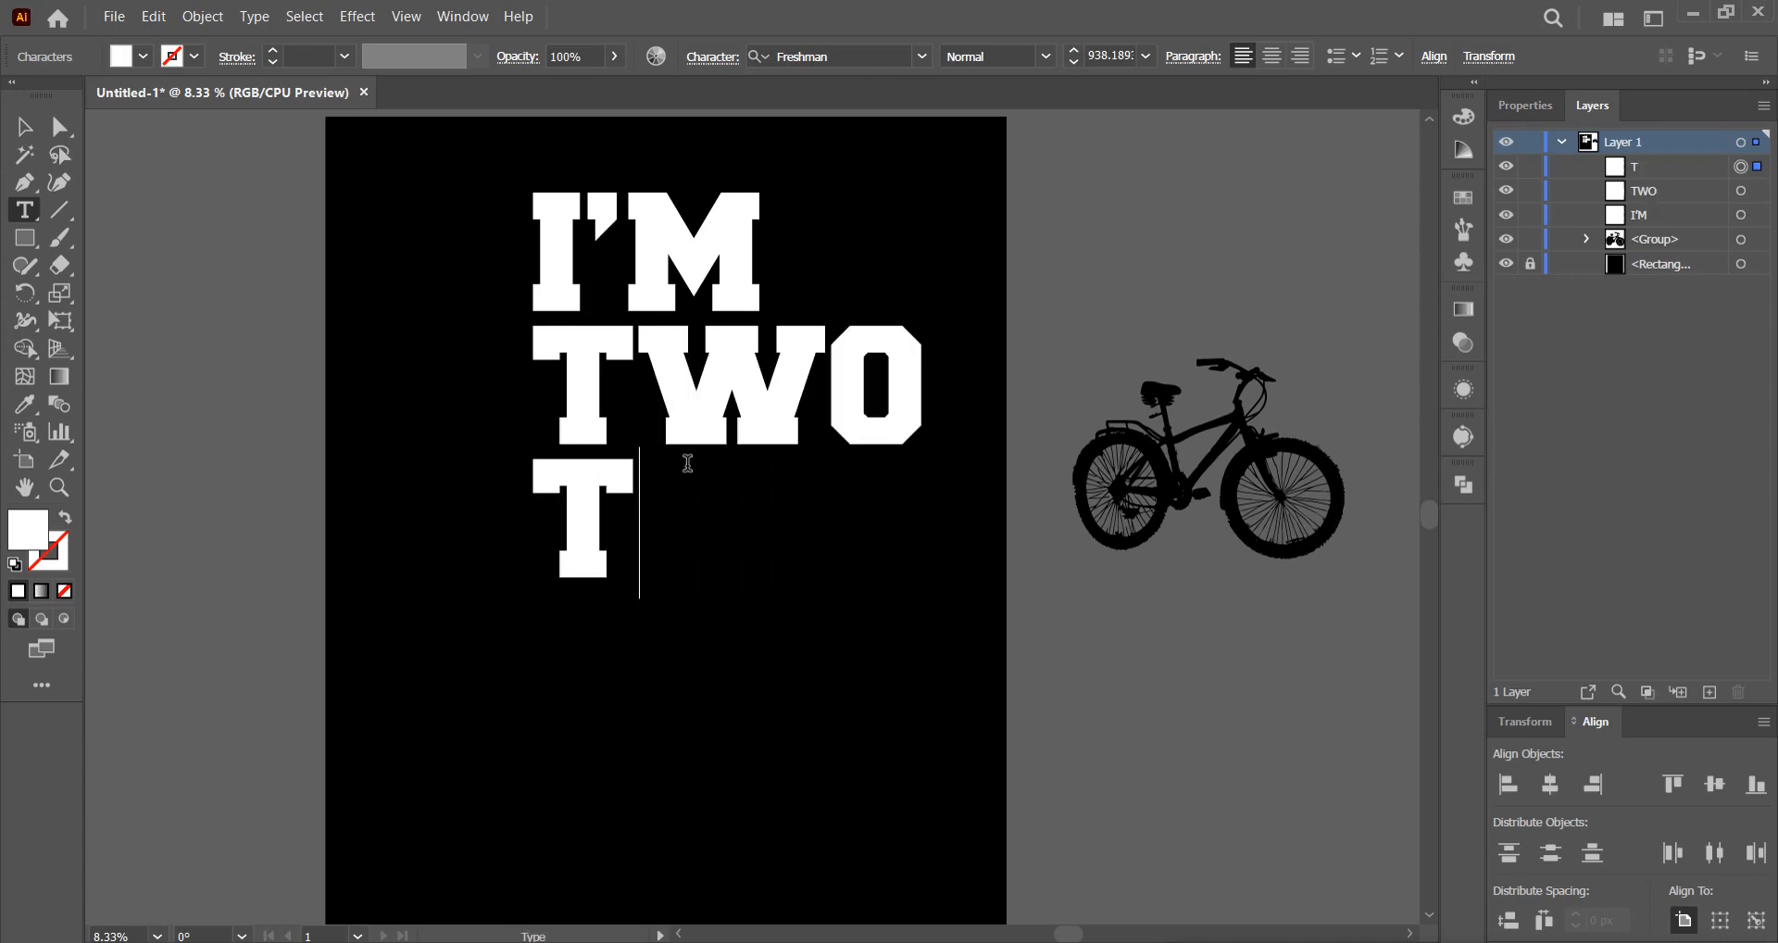
type("IRED")
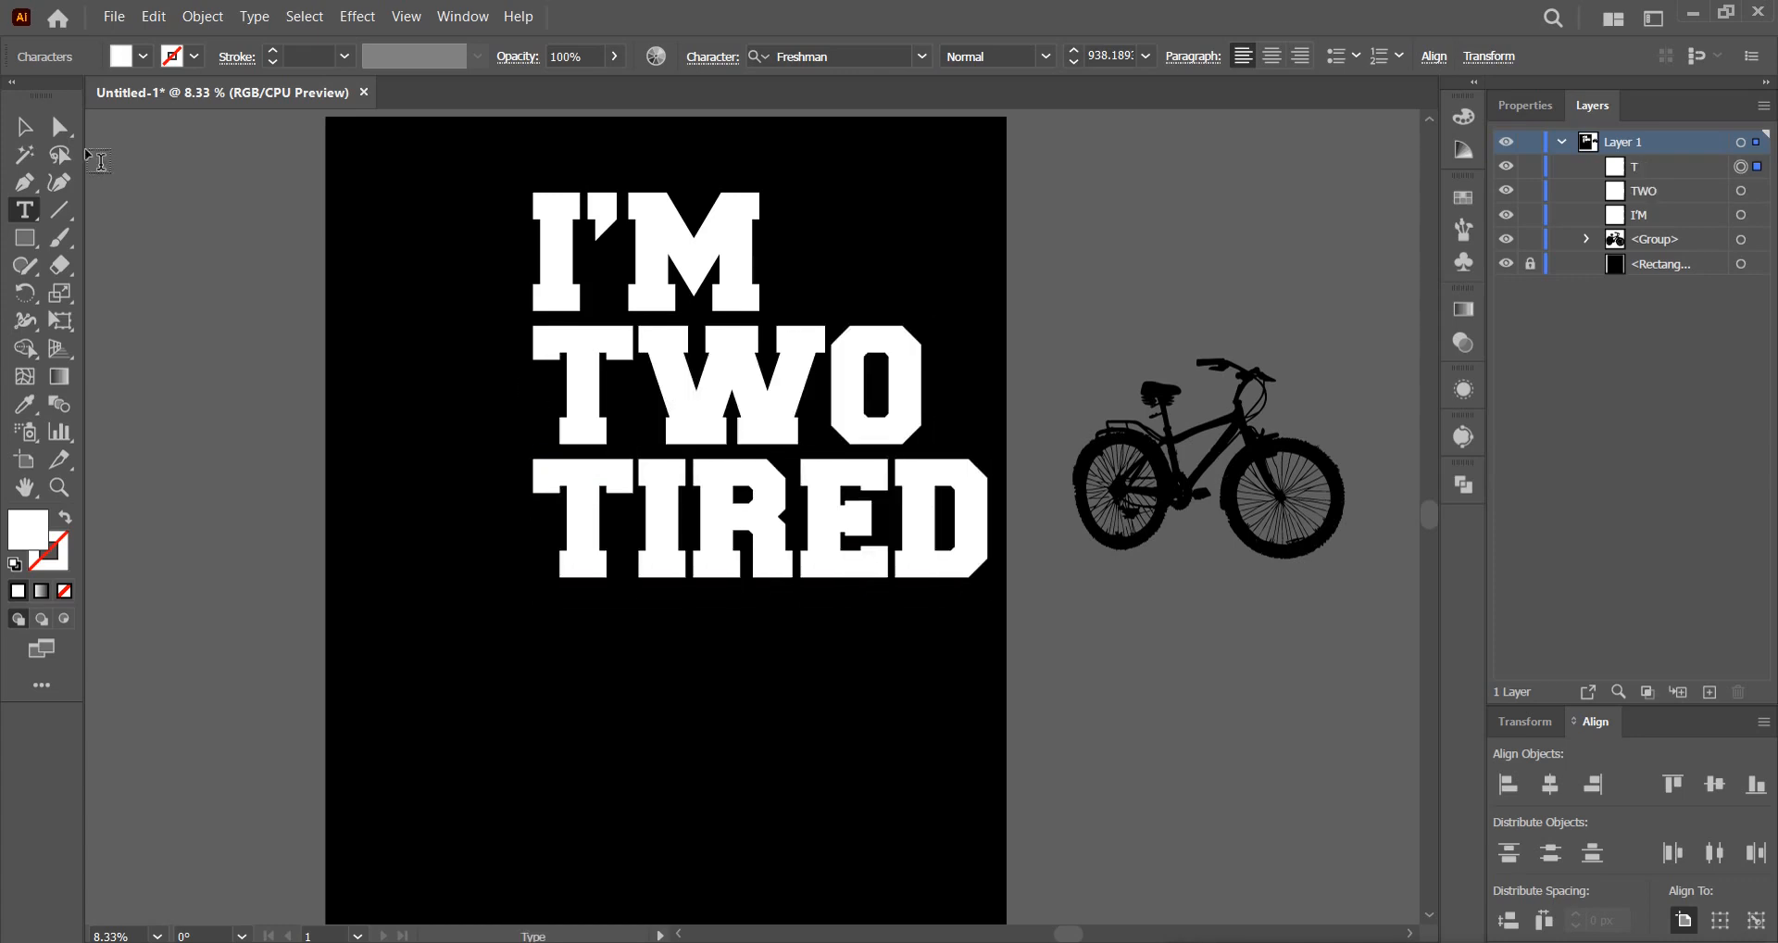
Convert all three text lines to outlines.
left_click(23, 130)
left_click_drag(764, 732, 627, 264)
right_click(627, 264)
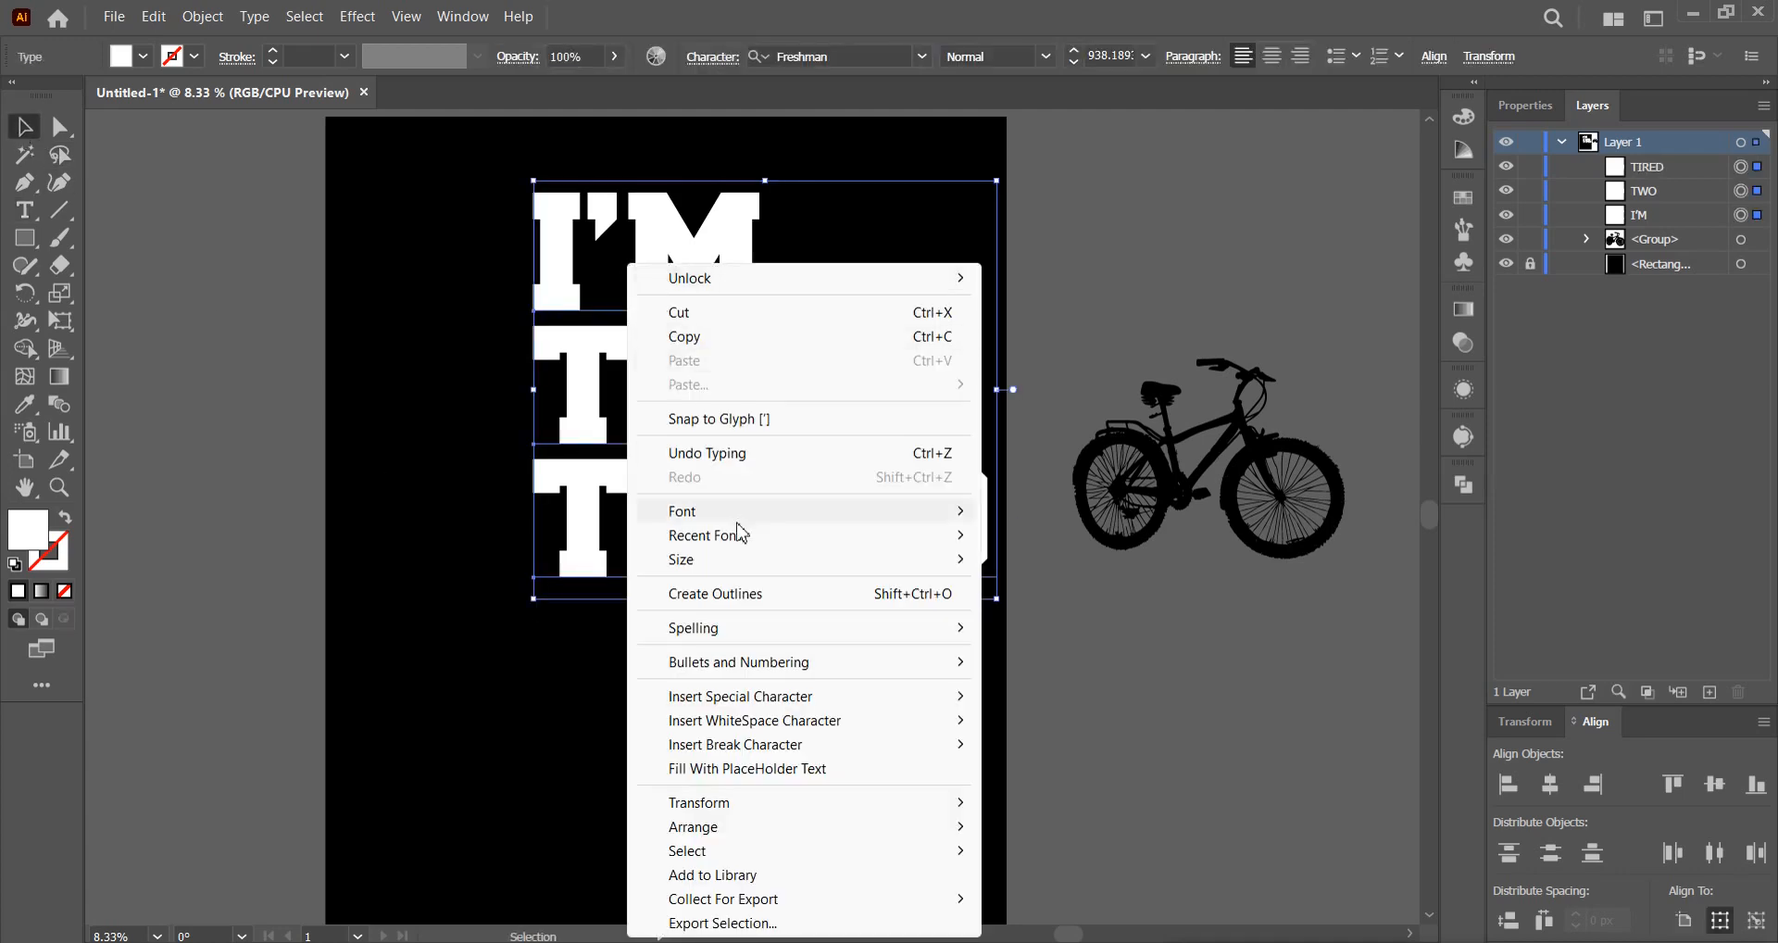
left_click(744, 602)
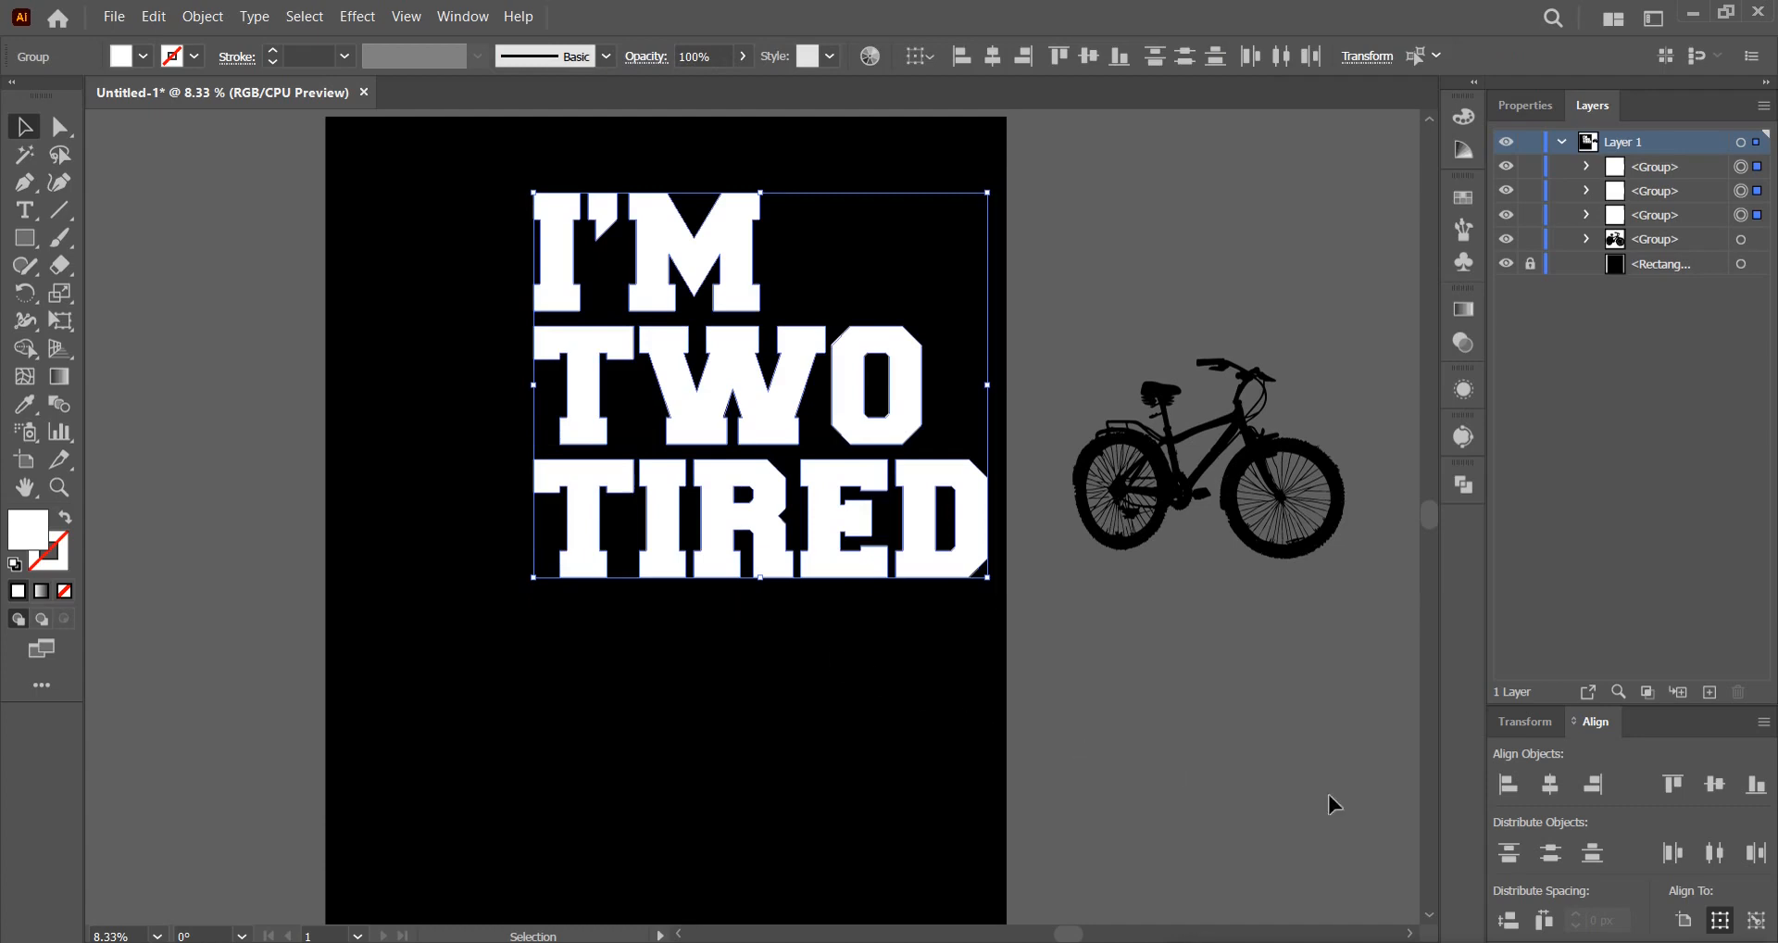
Center the three outlined words horizontally on the artboard.
left_click(1684, 920)
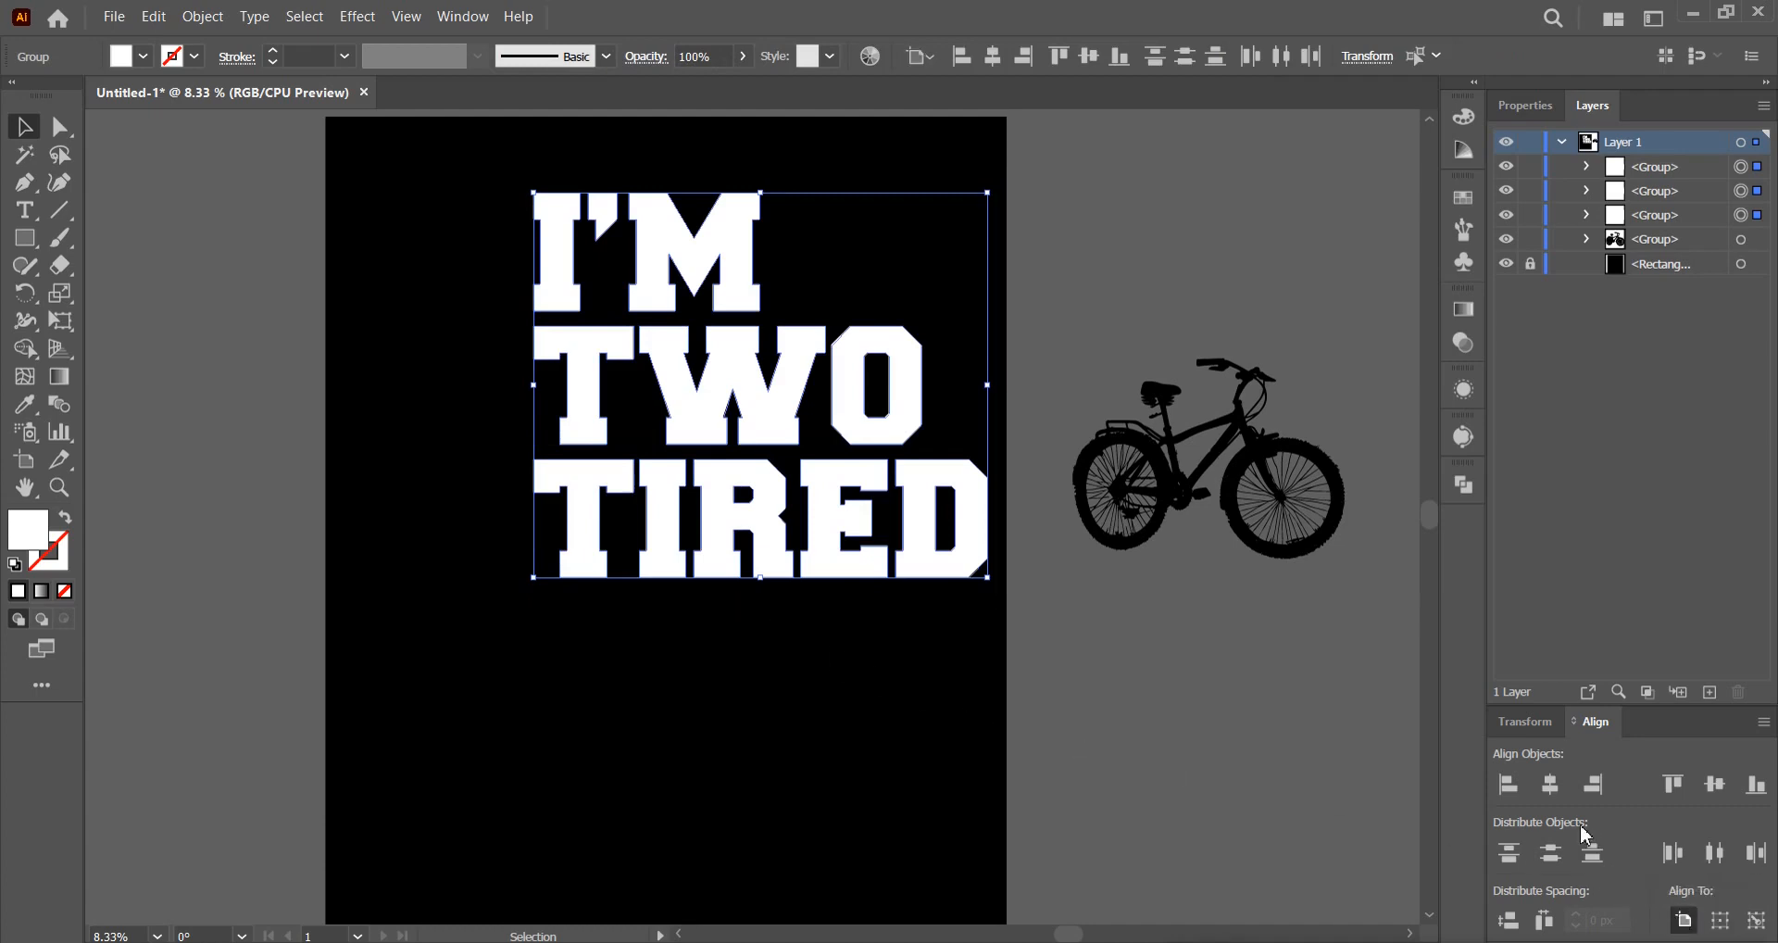
left_click(1548, 784)
left_click(802, 637)
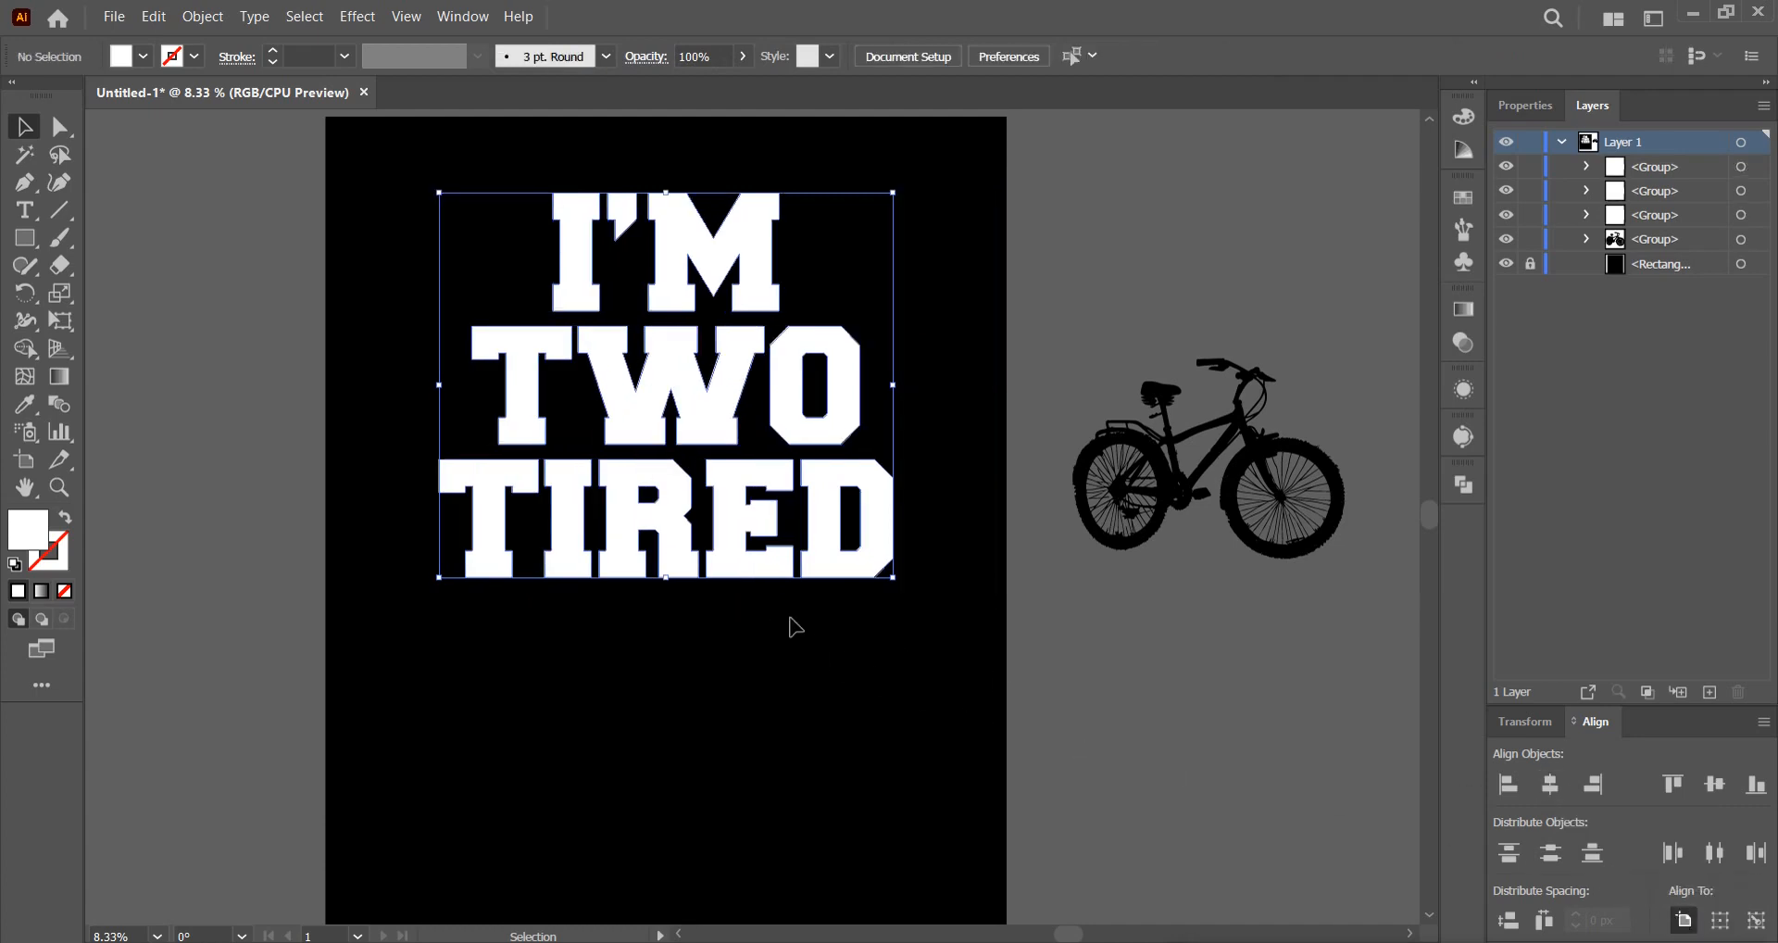
Scale the word TWO up proportionally from its center to match the width of TIRED.
left_click(857, 393)
left_click_drag(861, 385, 893, 377)
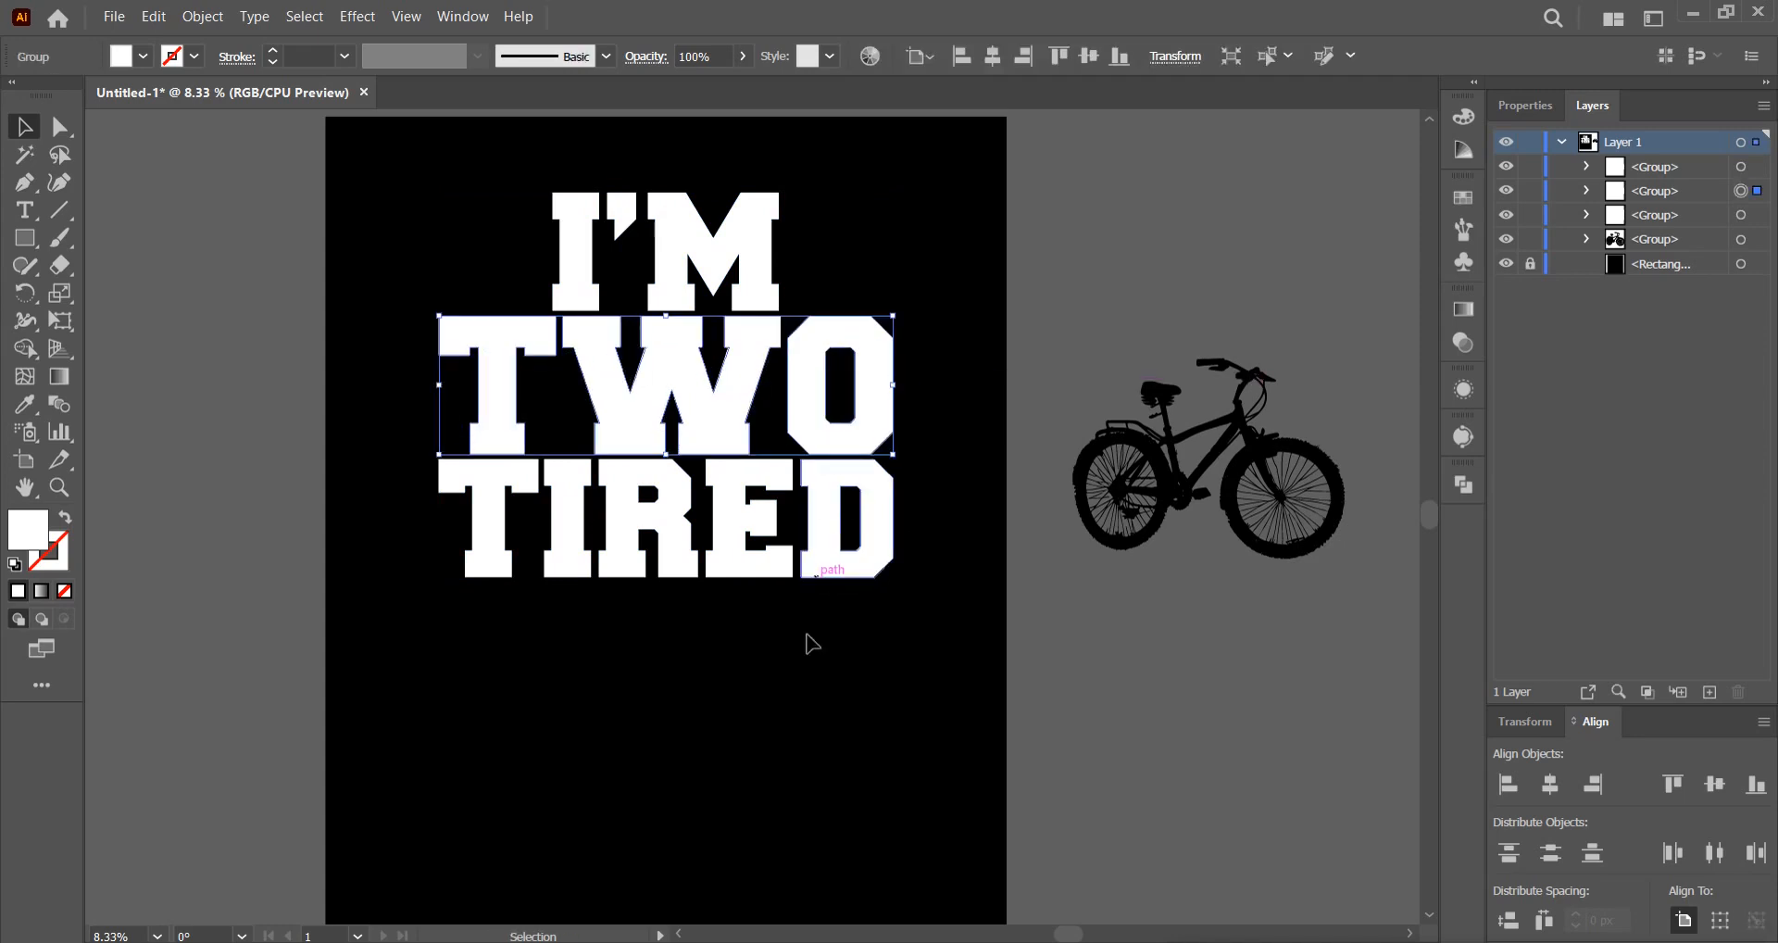
left_click(798, 698)
Shift I'M slightly upward and distribute the vertical spacing of the three words evenly, aligned to the selection.
left_click_drag(761, 275, 761, 264)
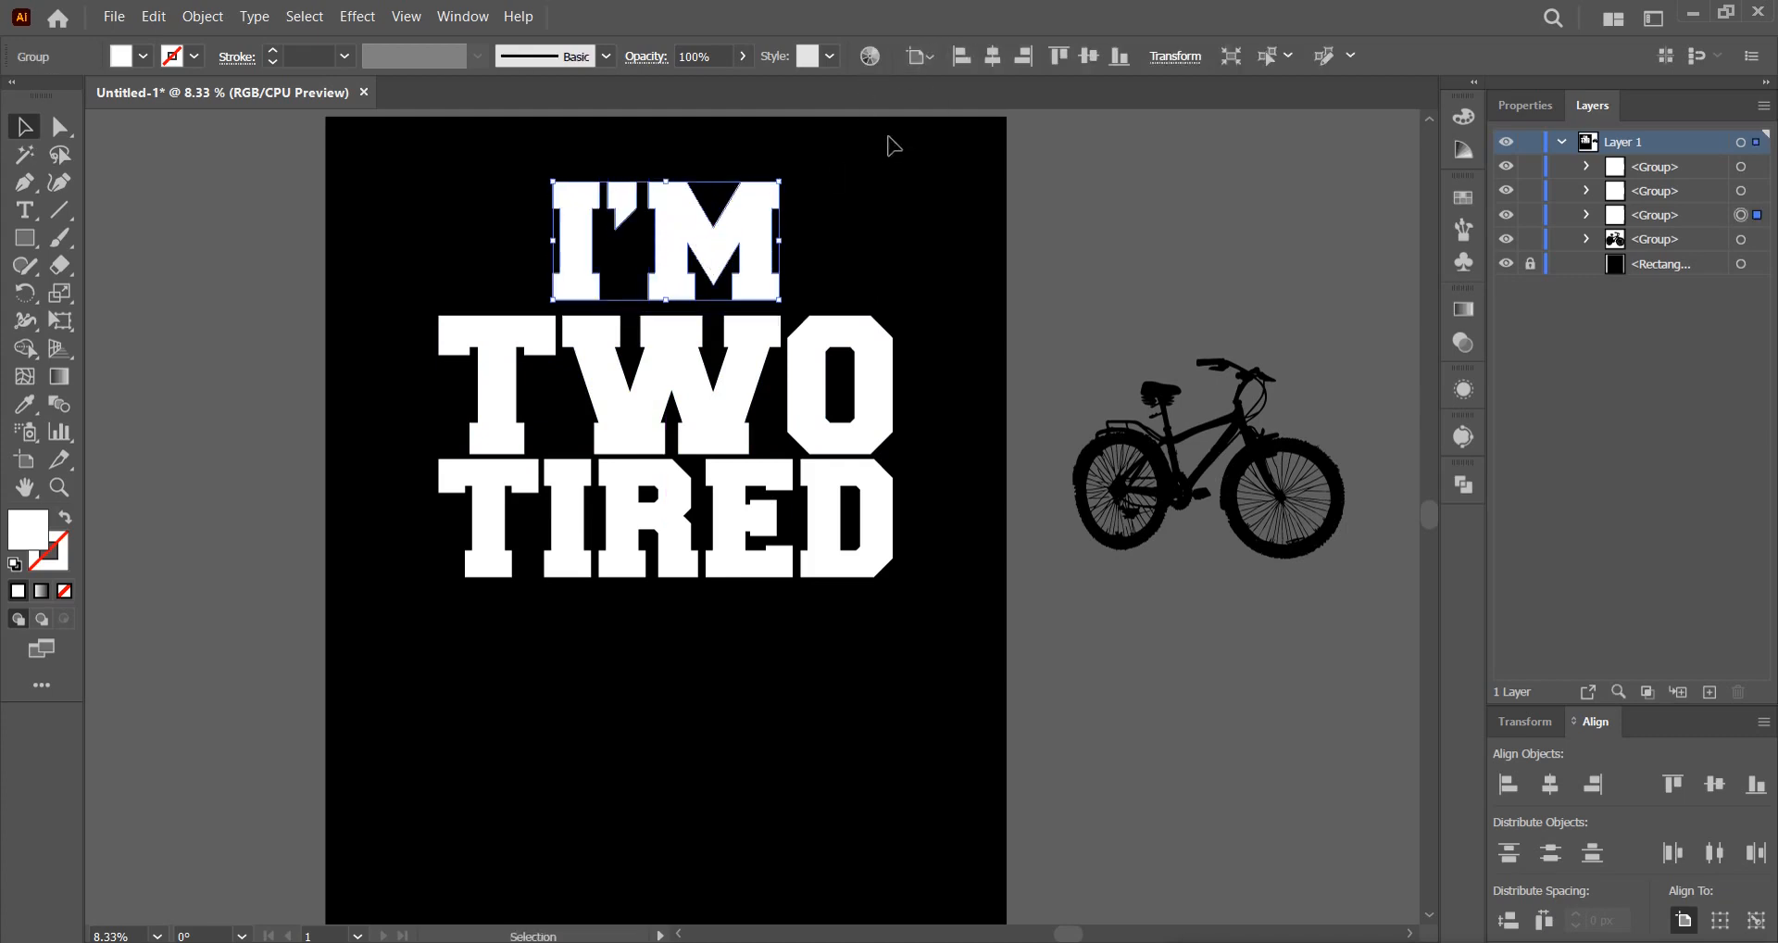
left_click_drag(938, 687, 724, 289)
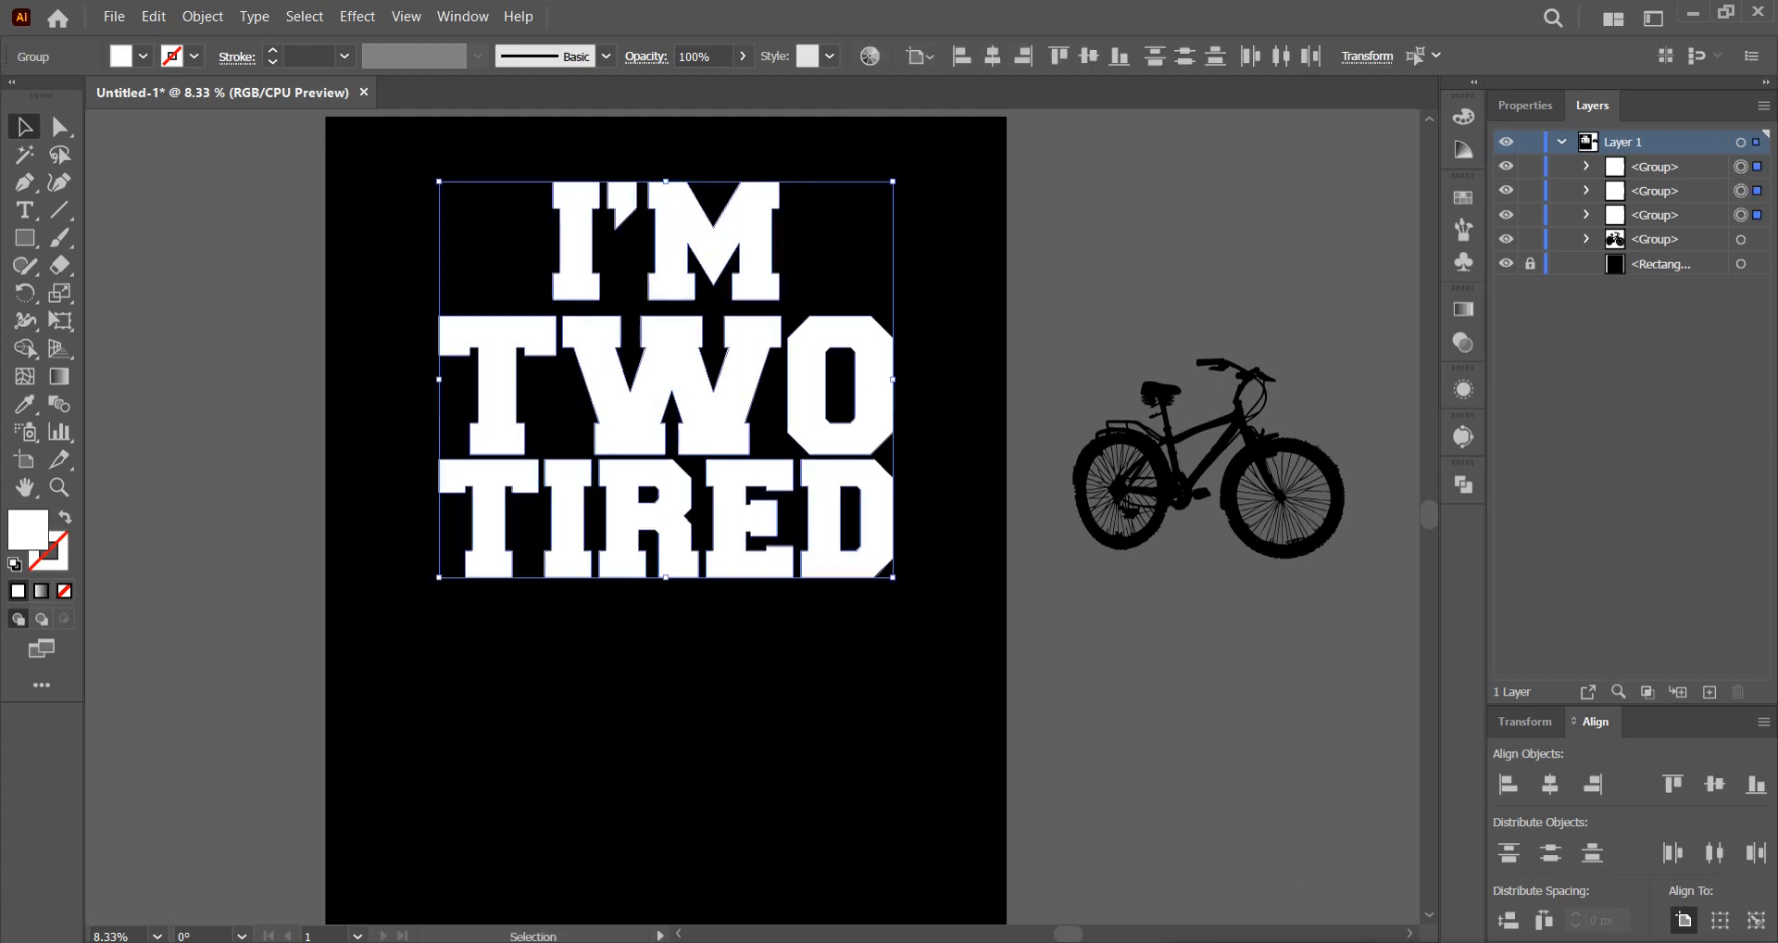
left_click(1720, 920)
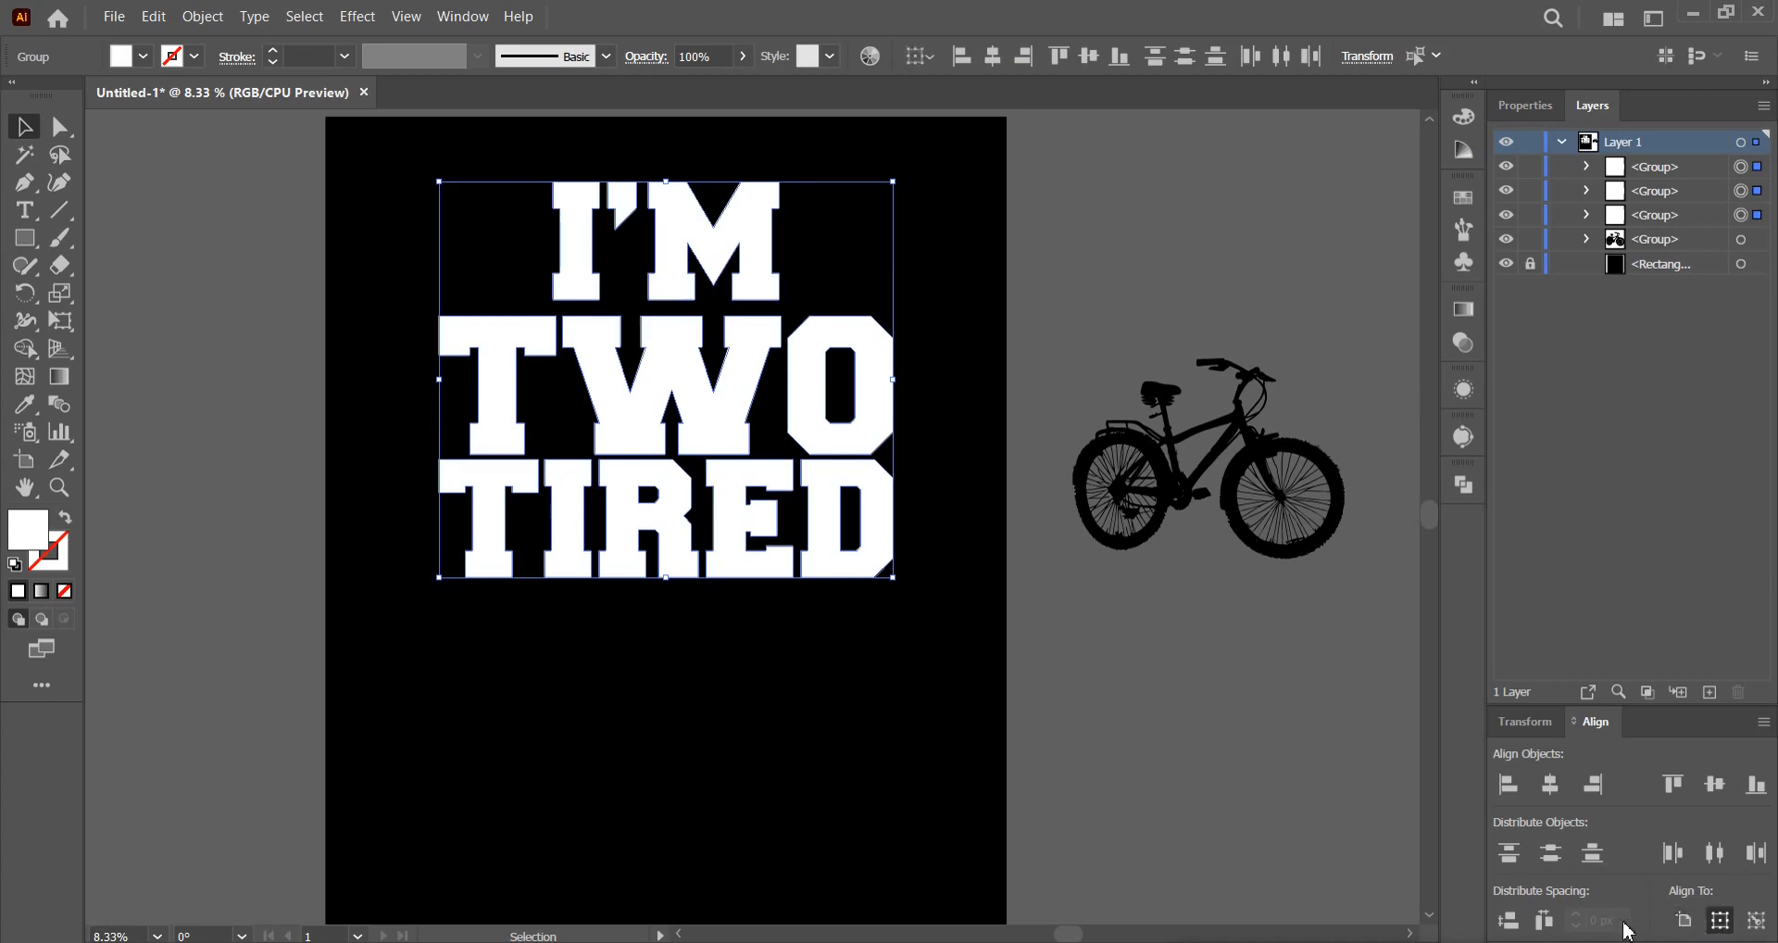
left_click(1509, 920)
left_click(928, 800)
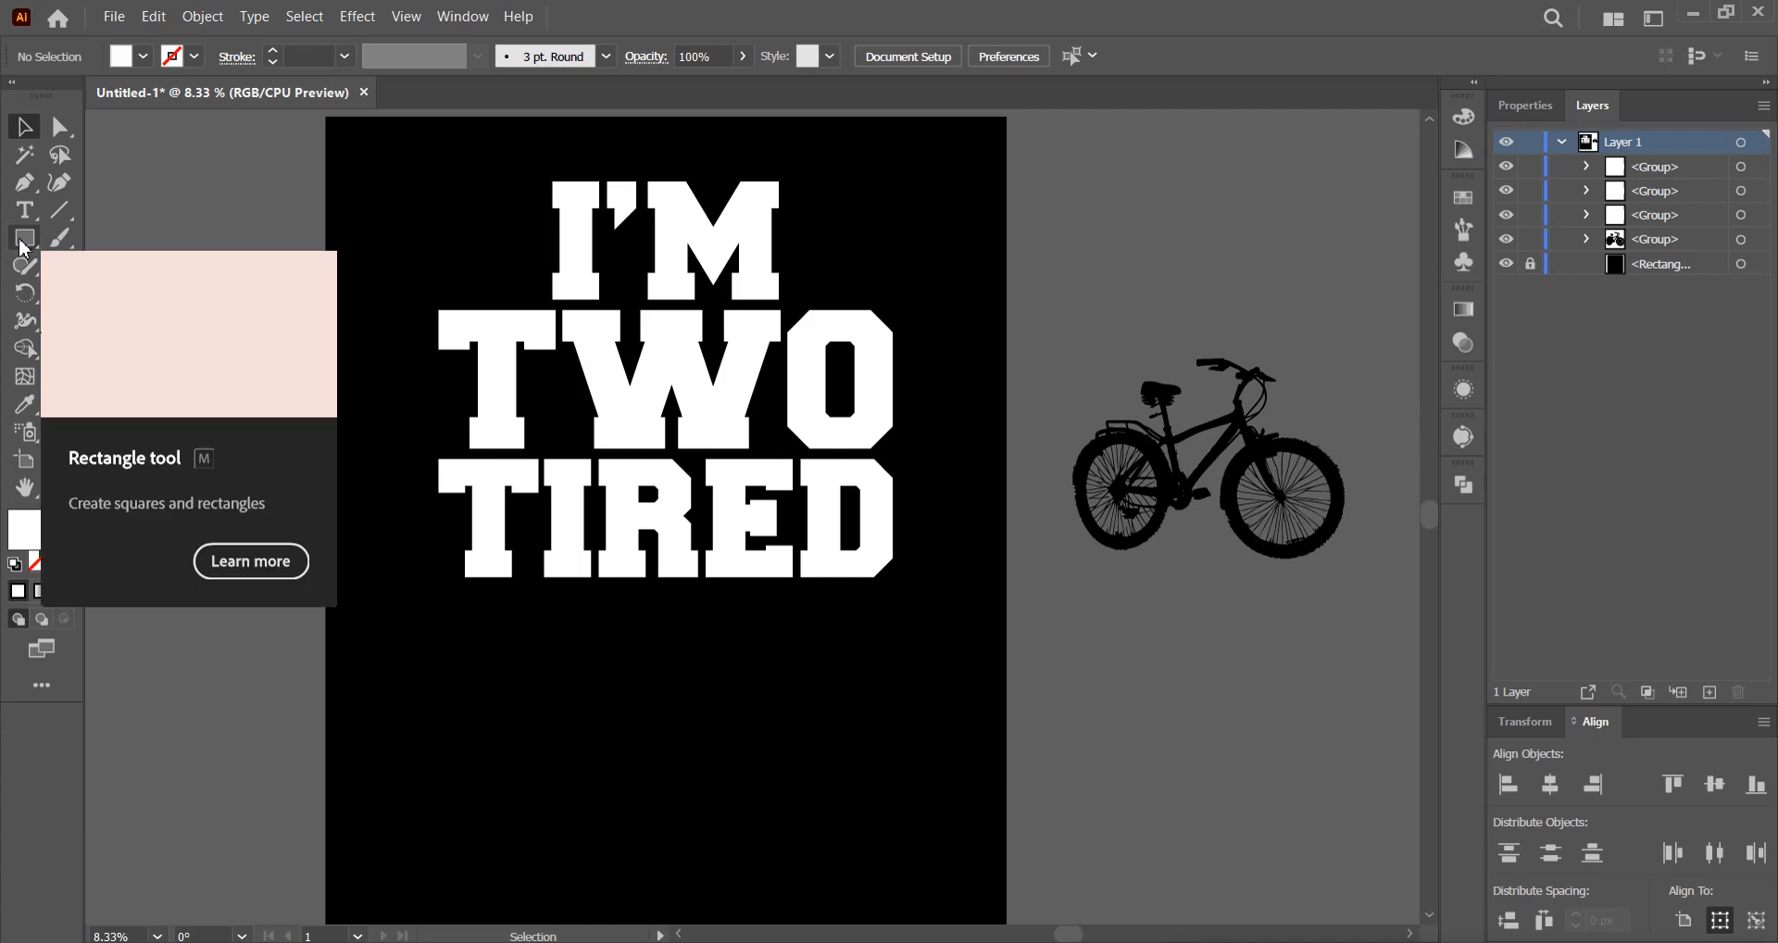
Draw a white five-pointed star to the left of I'M and place a copy at its right side.
left_click_drag(27, 243, 111, 347)
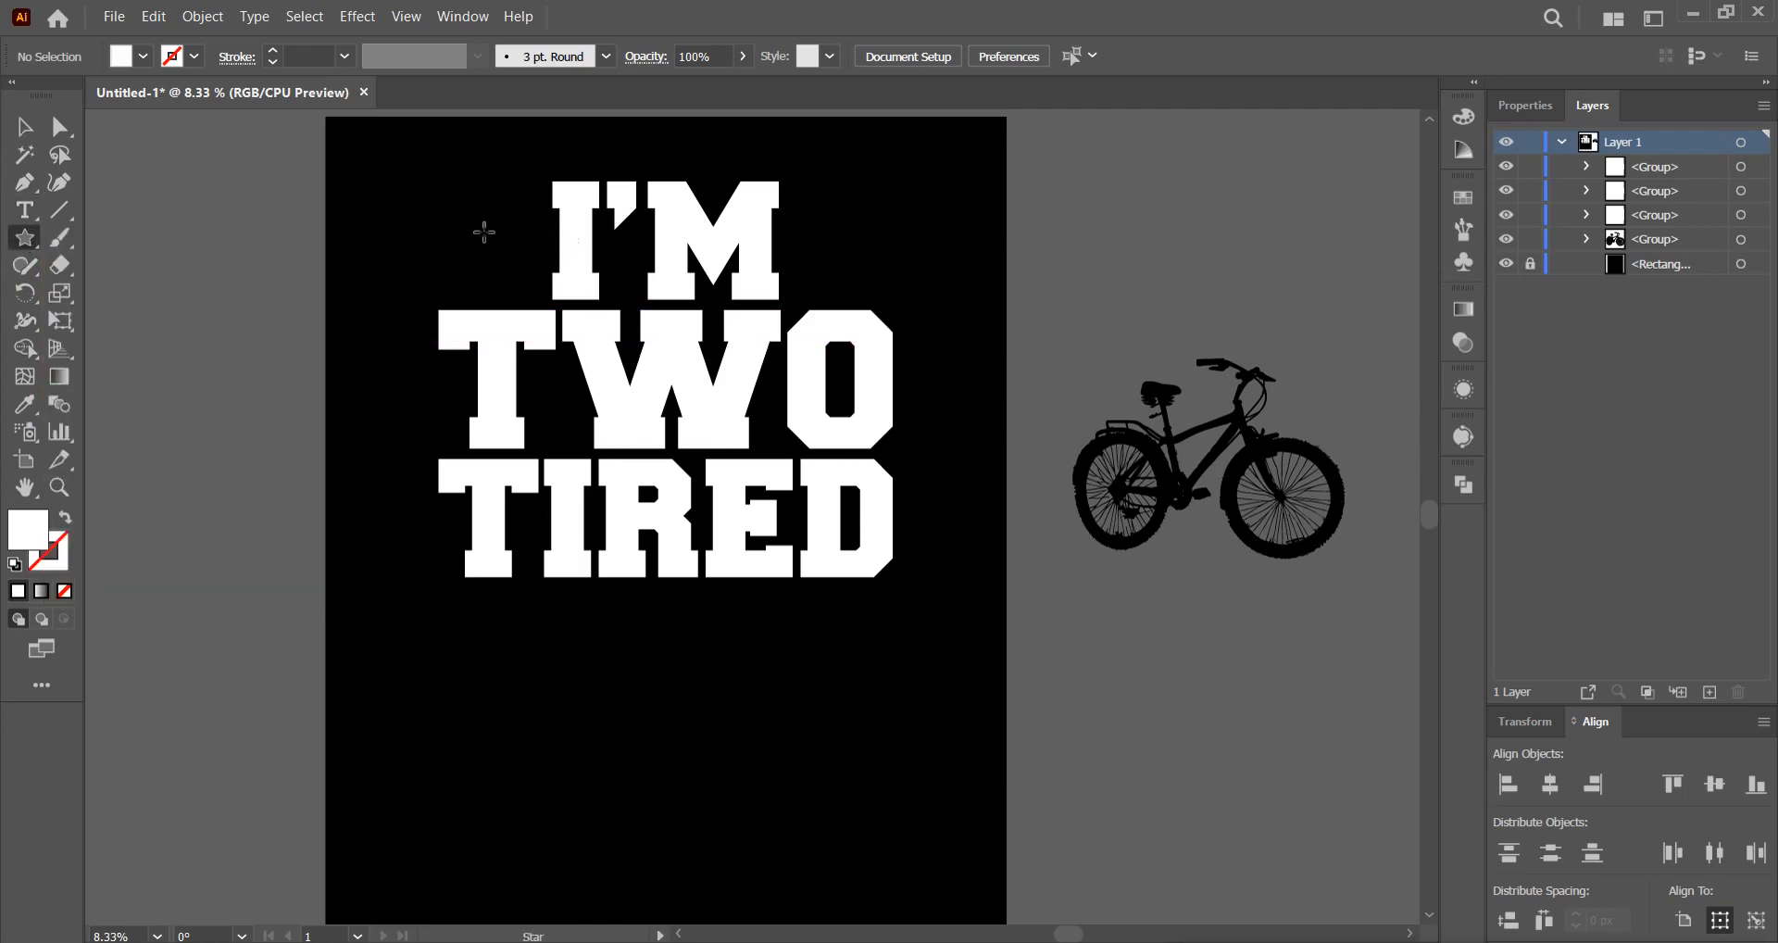
left_click_drag(495, 241, 853, 261)
key("v")
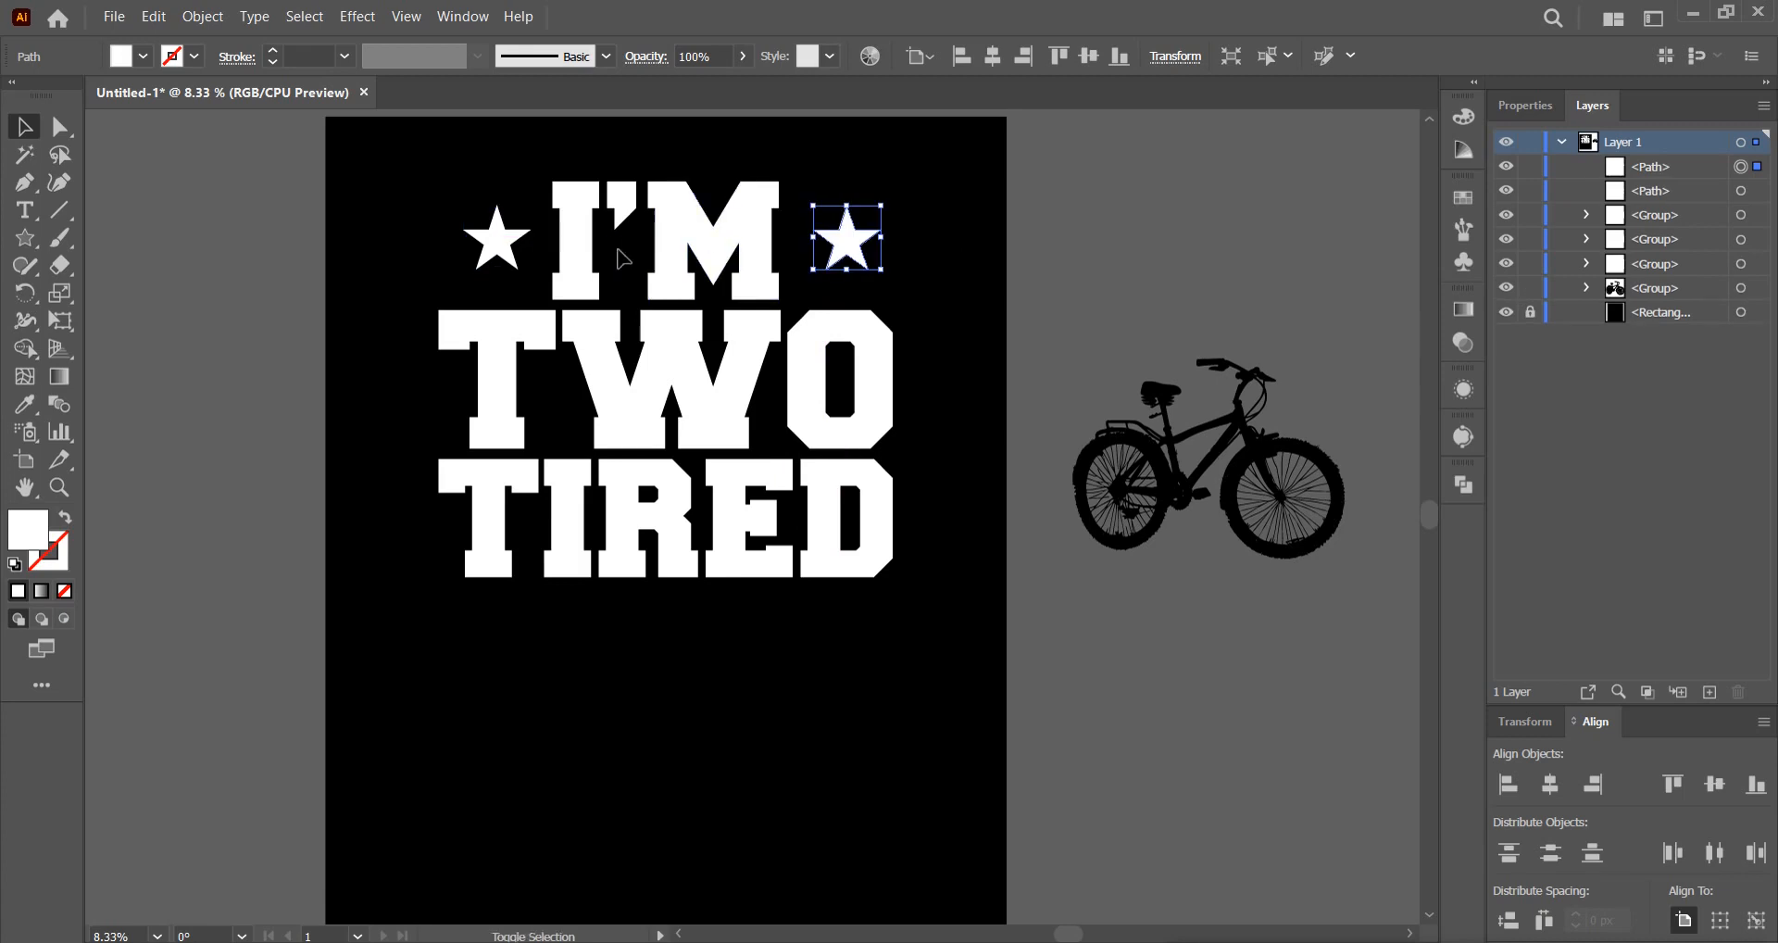
Group the two stars beside I'M.
left_click(498, 242, "shift")
right_click(497, 243)
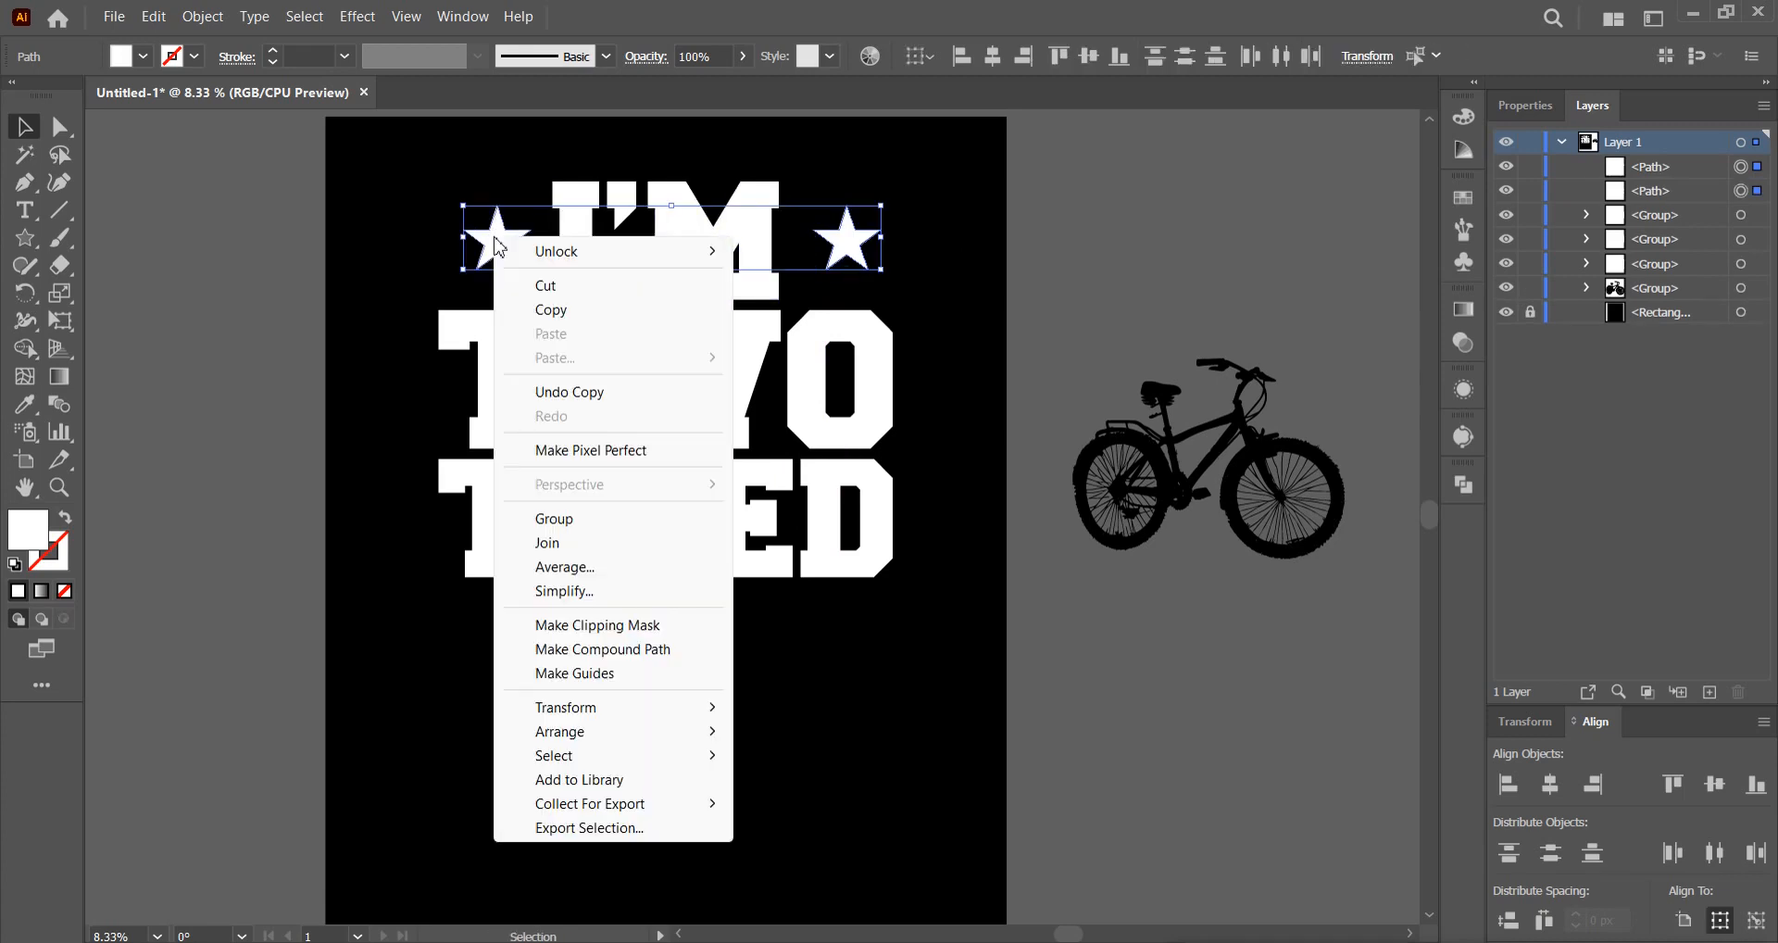
left_click(579, 528)
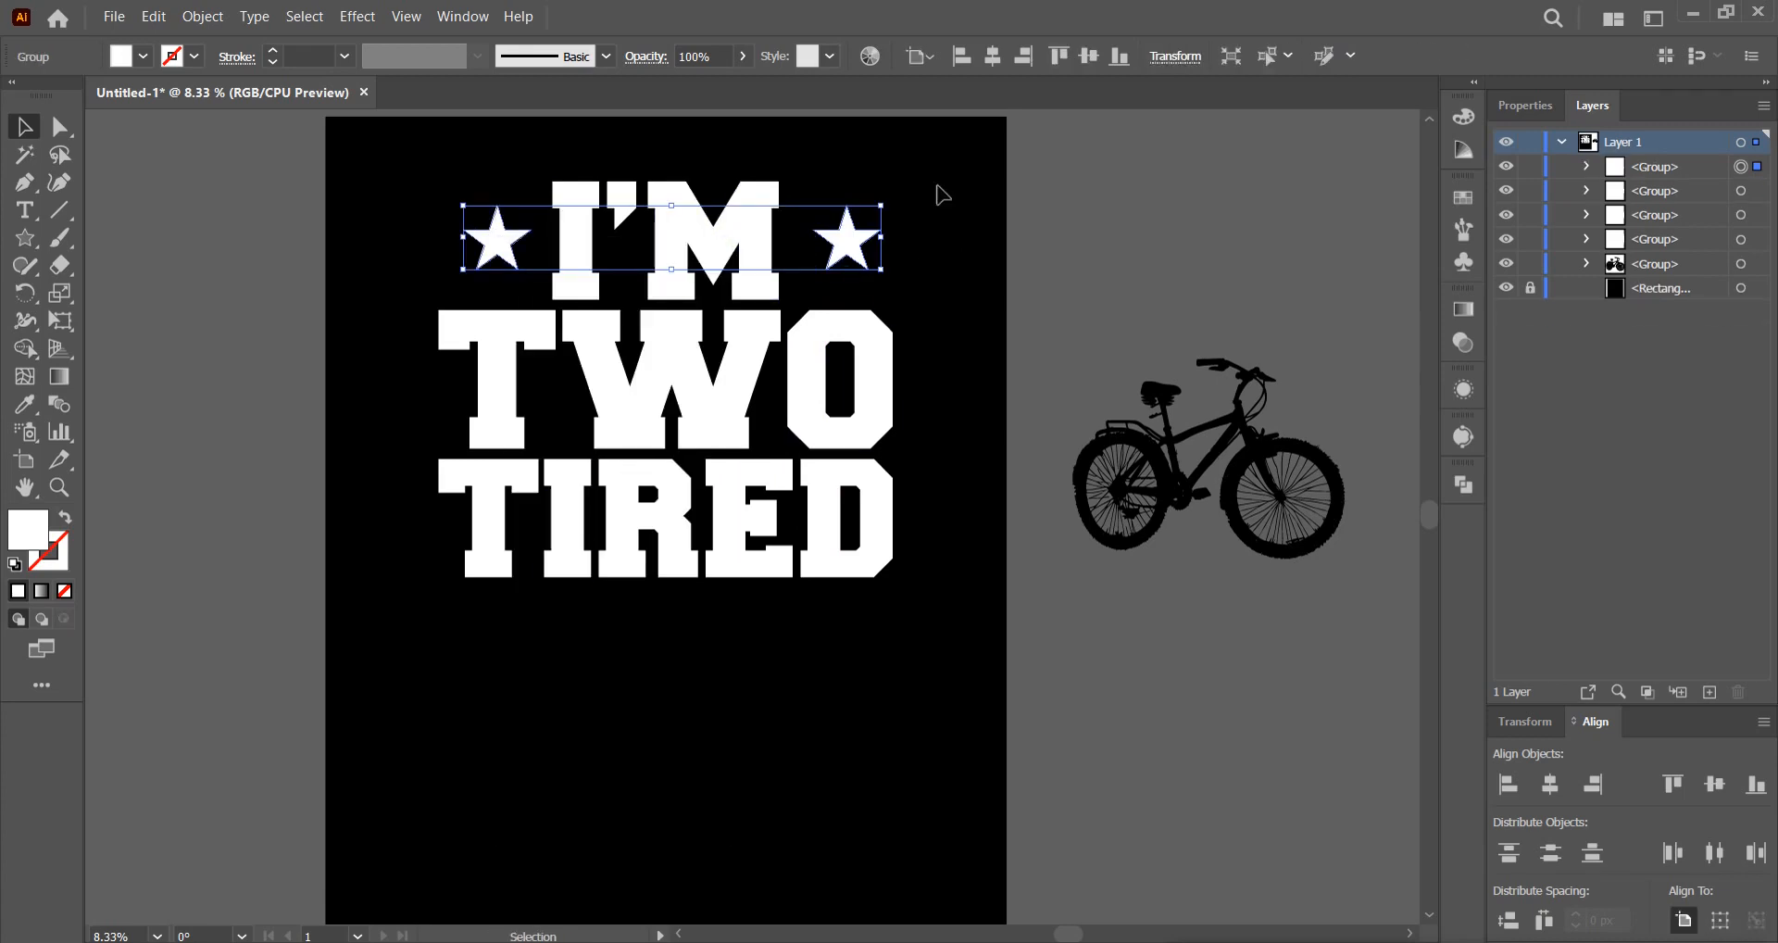
Center the pair of stars horizontally on the artboard.
left_click(993, 55)
left_click(968, 202)
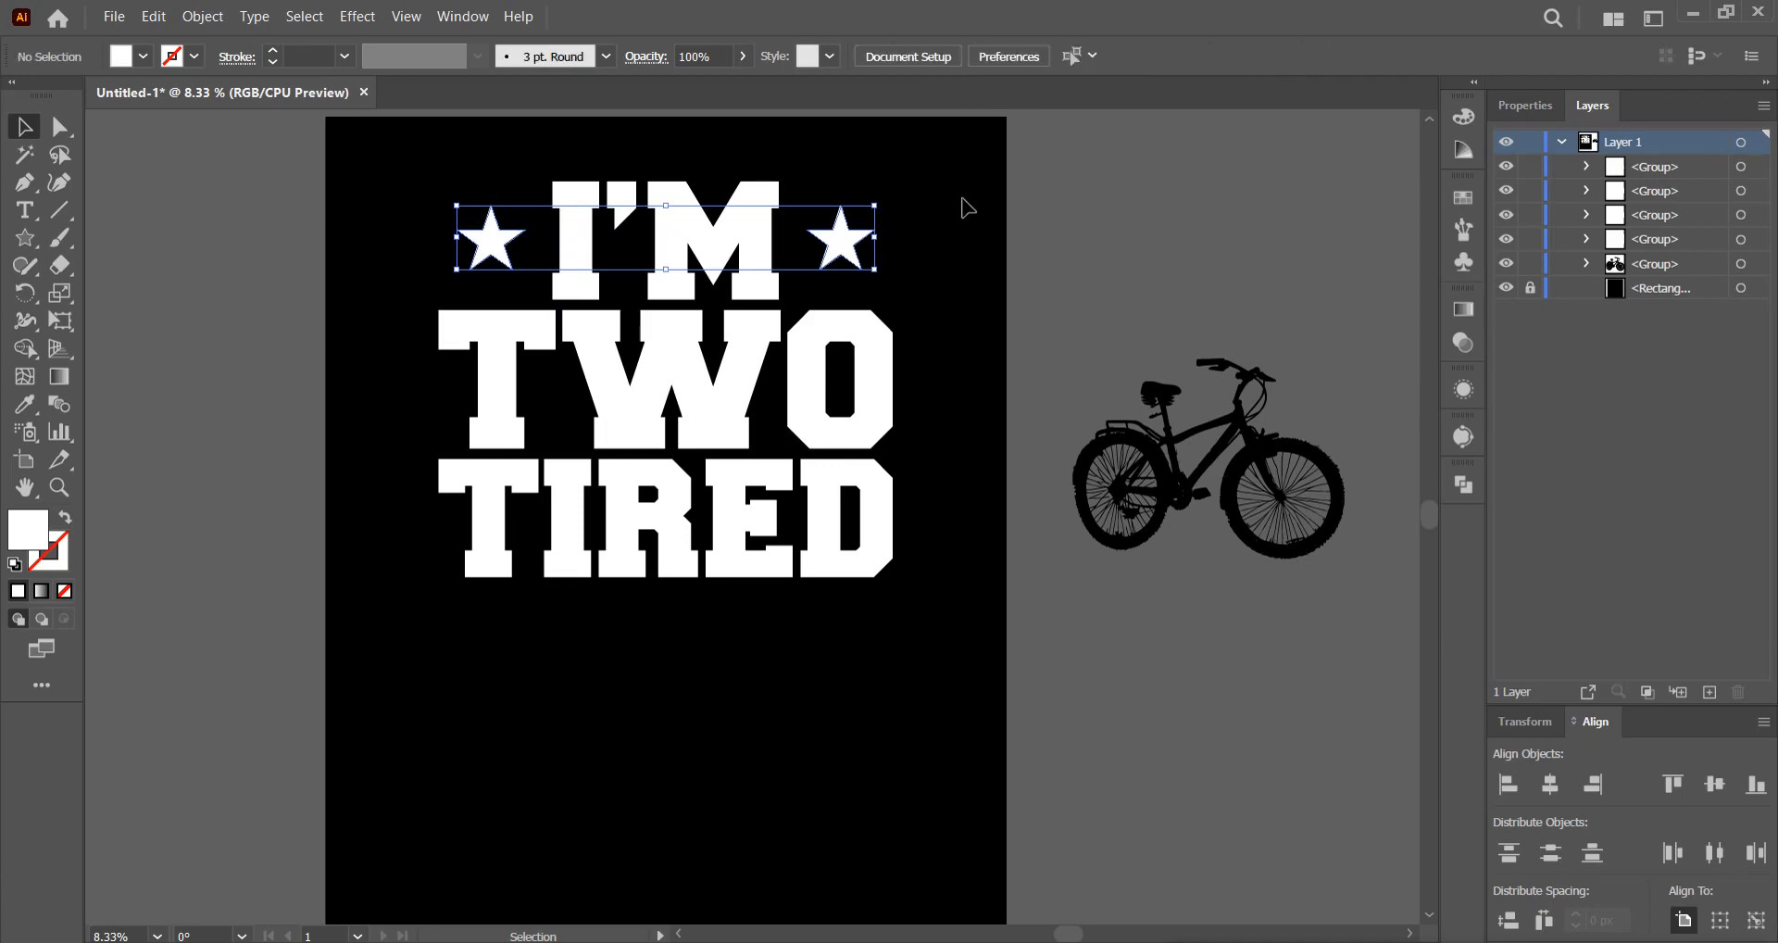
Move the bicycle silhouette onto the word TWO and bring it to the top of the layer's stacking order.
left_click(1236, 424)
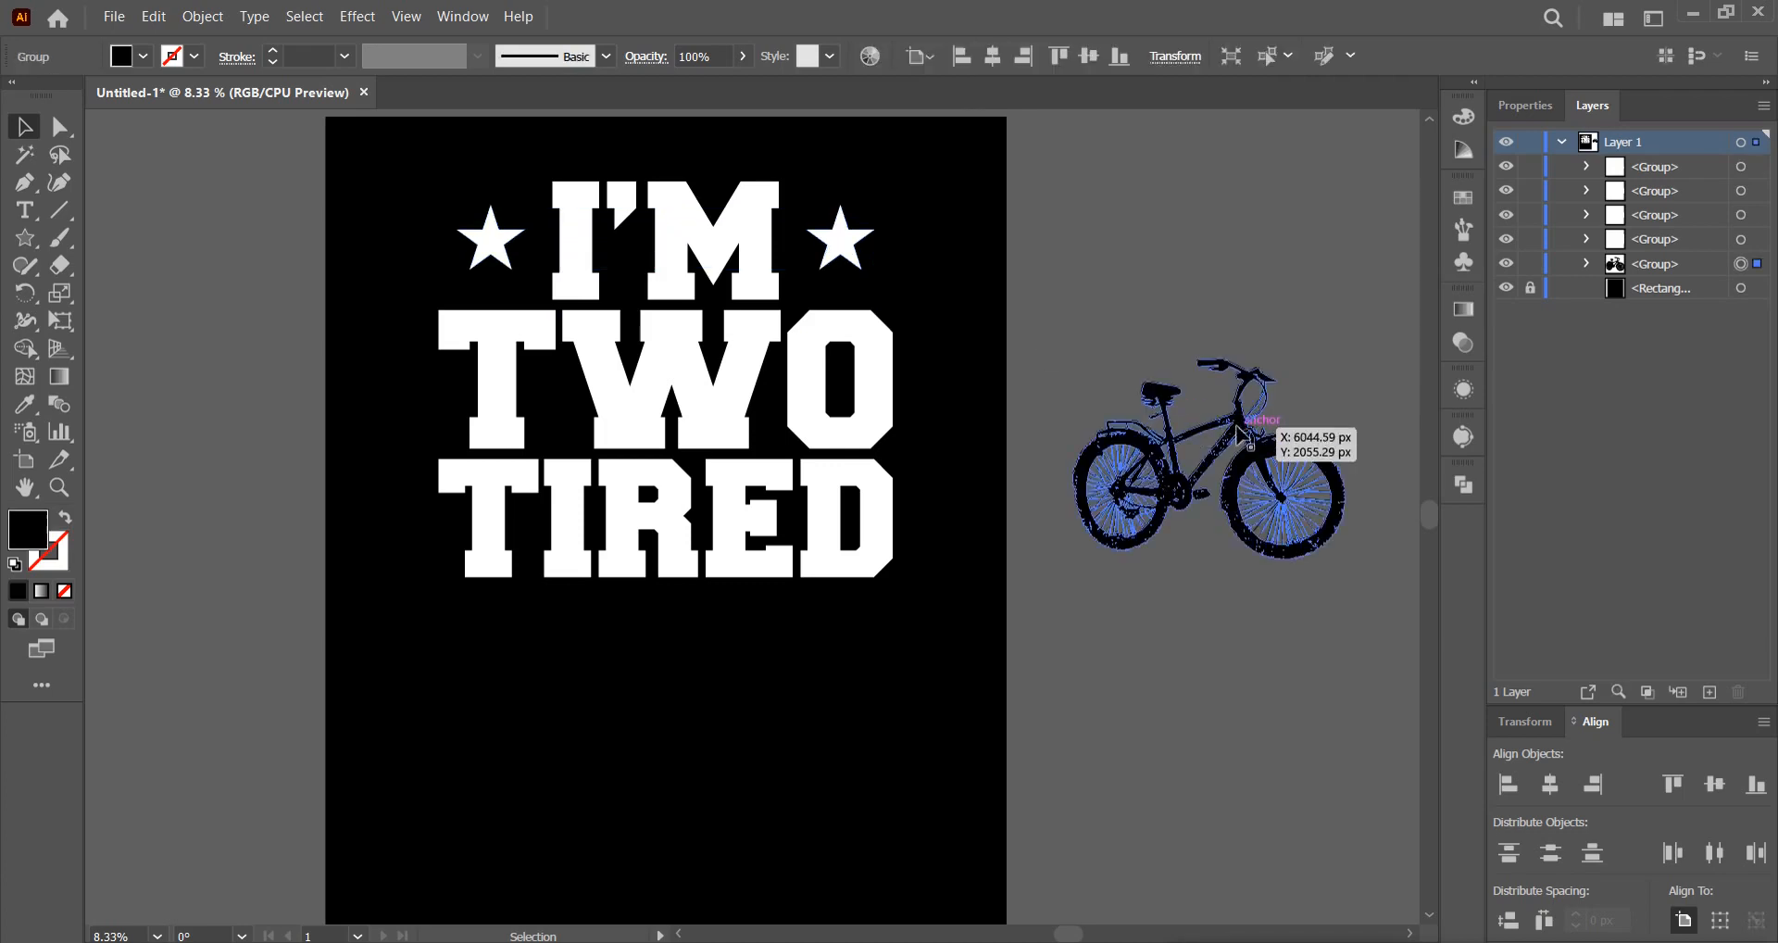
left_click_drag(1221, 422, 527, 399)
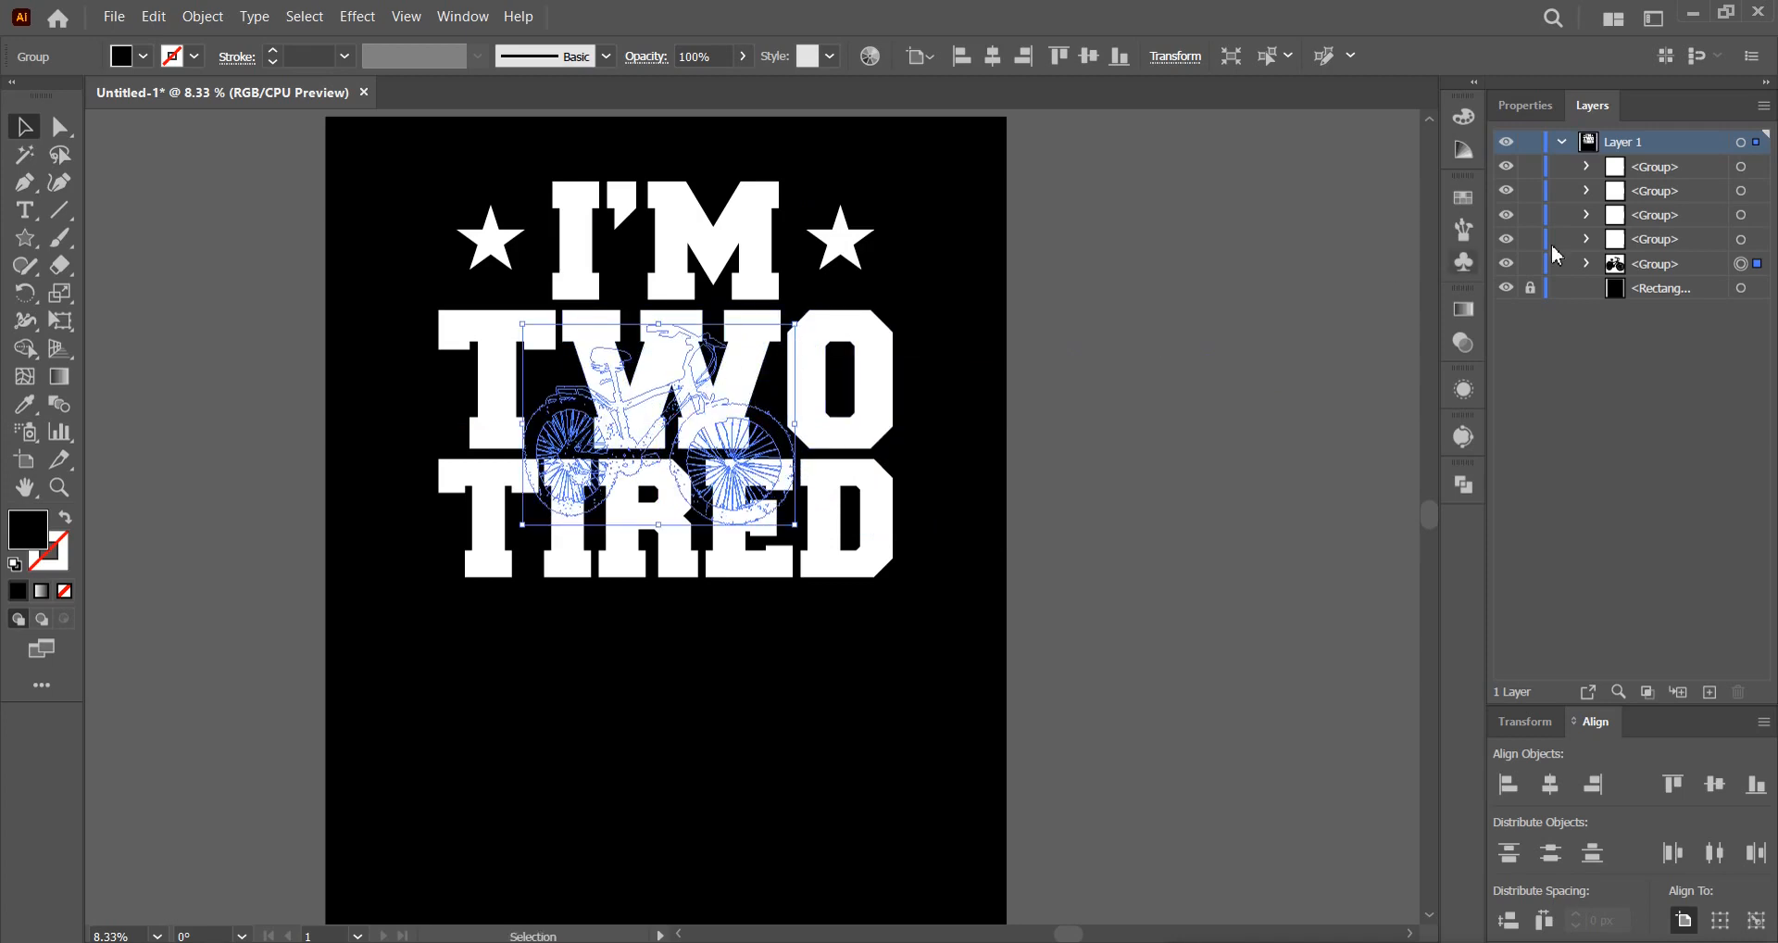
left_click(1713, 267)
left_click_drag(1694, 276, 1681, 157)
left_click(1130, 359)
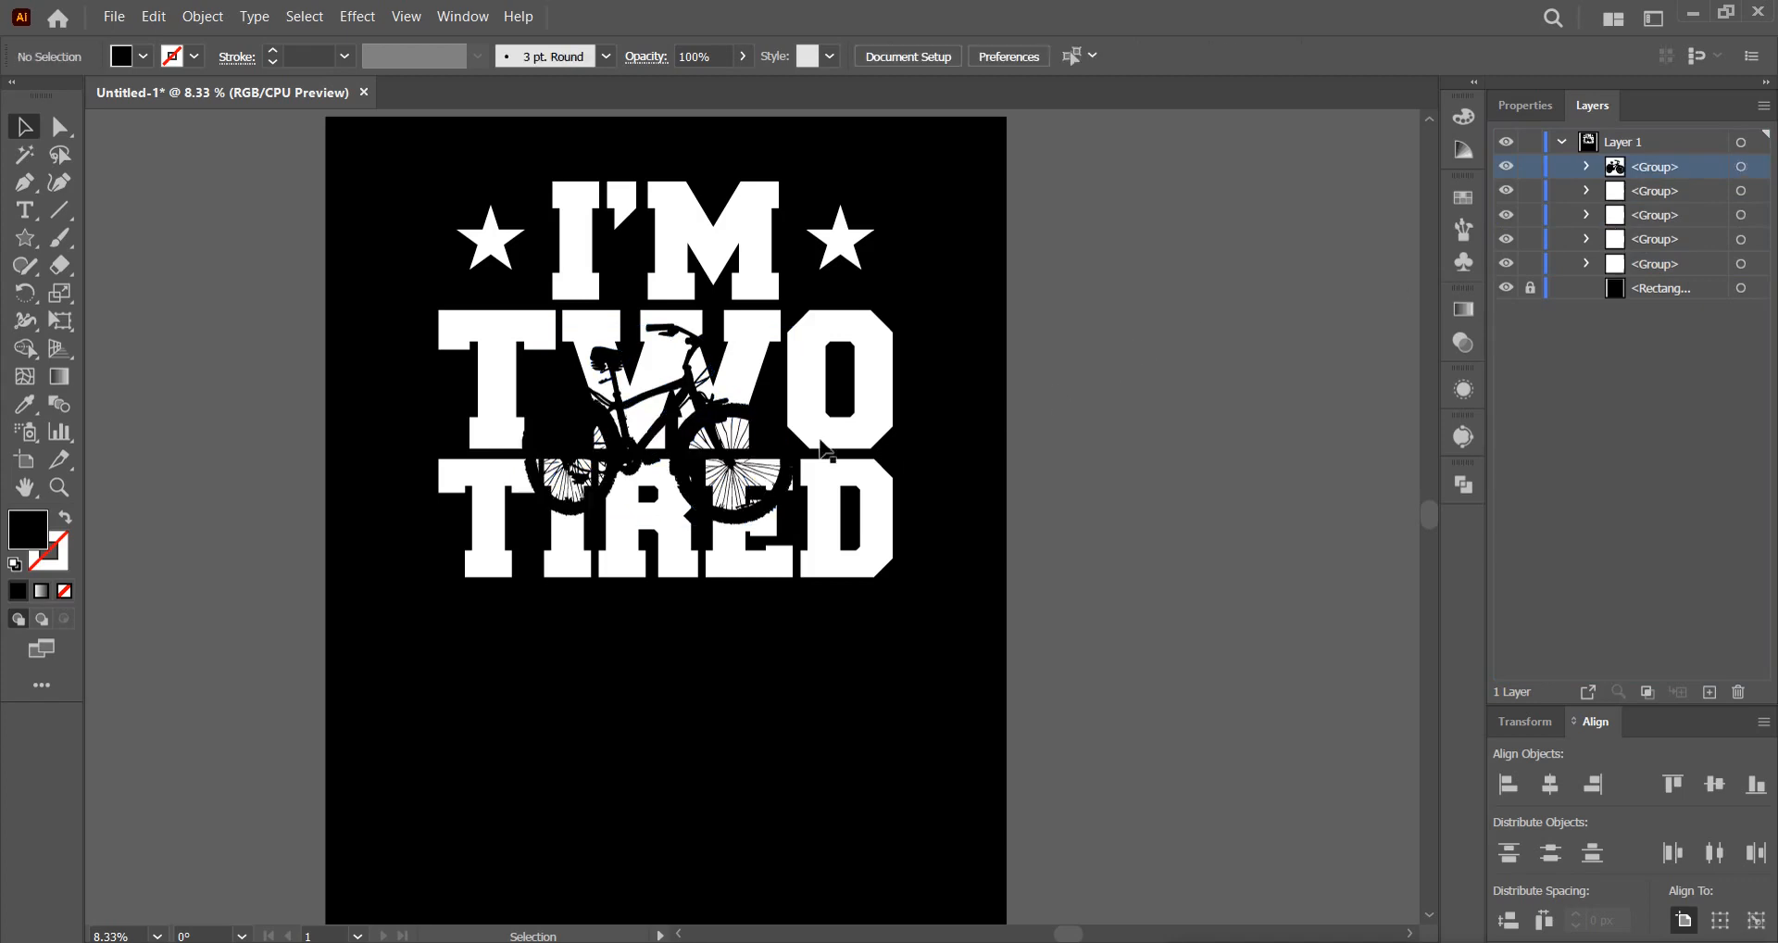
Scale the bicycle down proportionally and position it over the W of TWO.
left_click(761, 428)
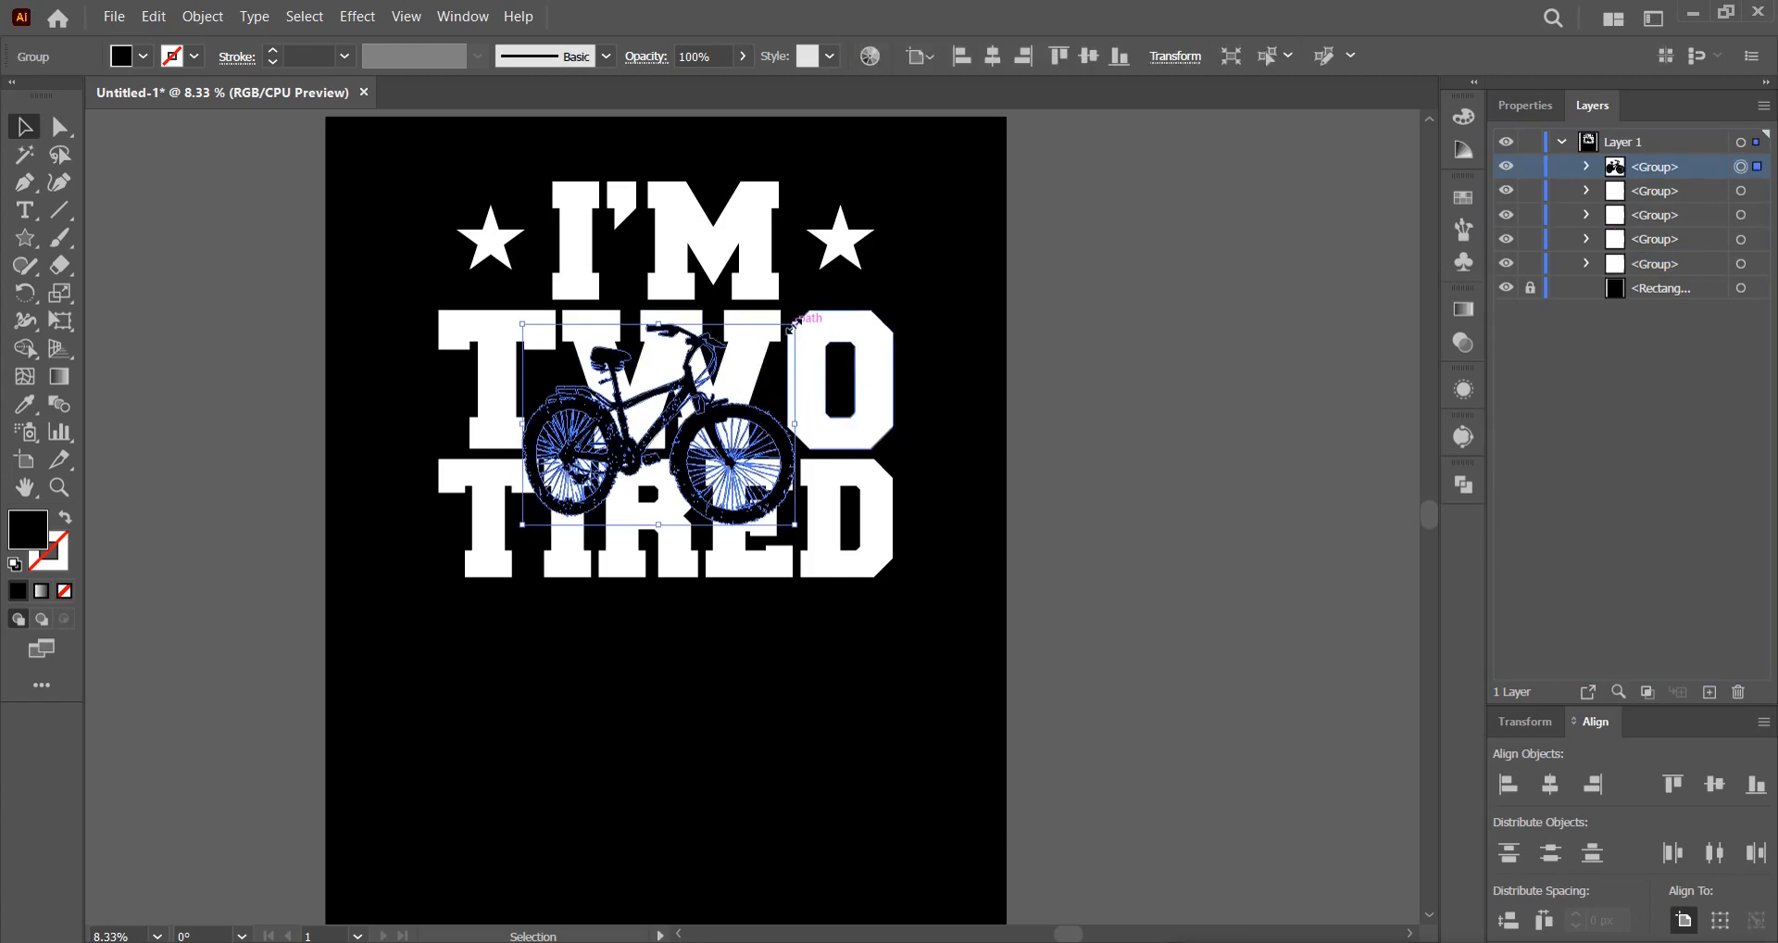
left_click_drag(794, 323, 737, 366)
left_click_drag(659, 426, 701, 363)
left_click_drag(779, 305, 729, 343)
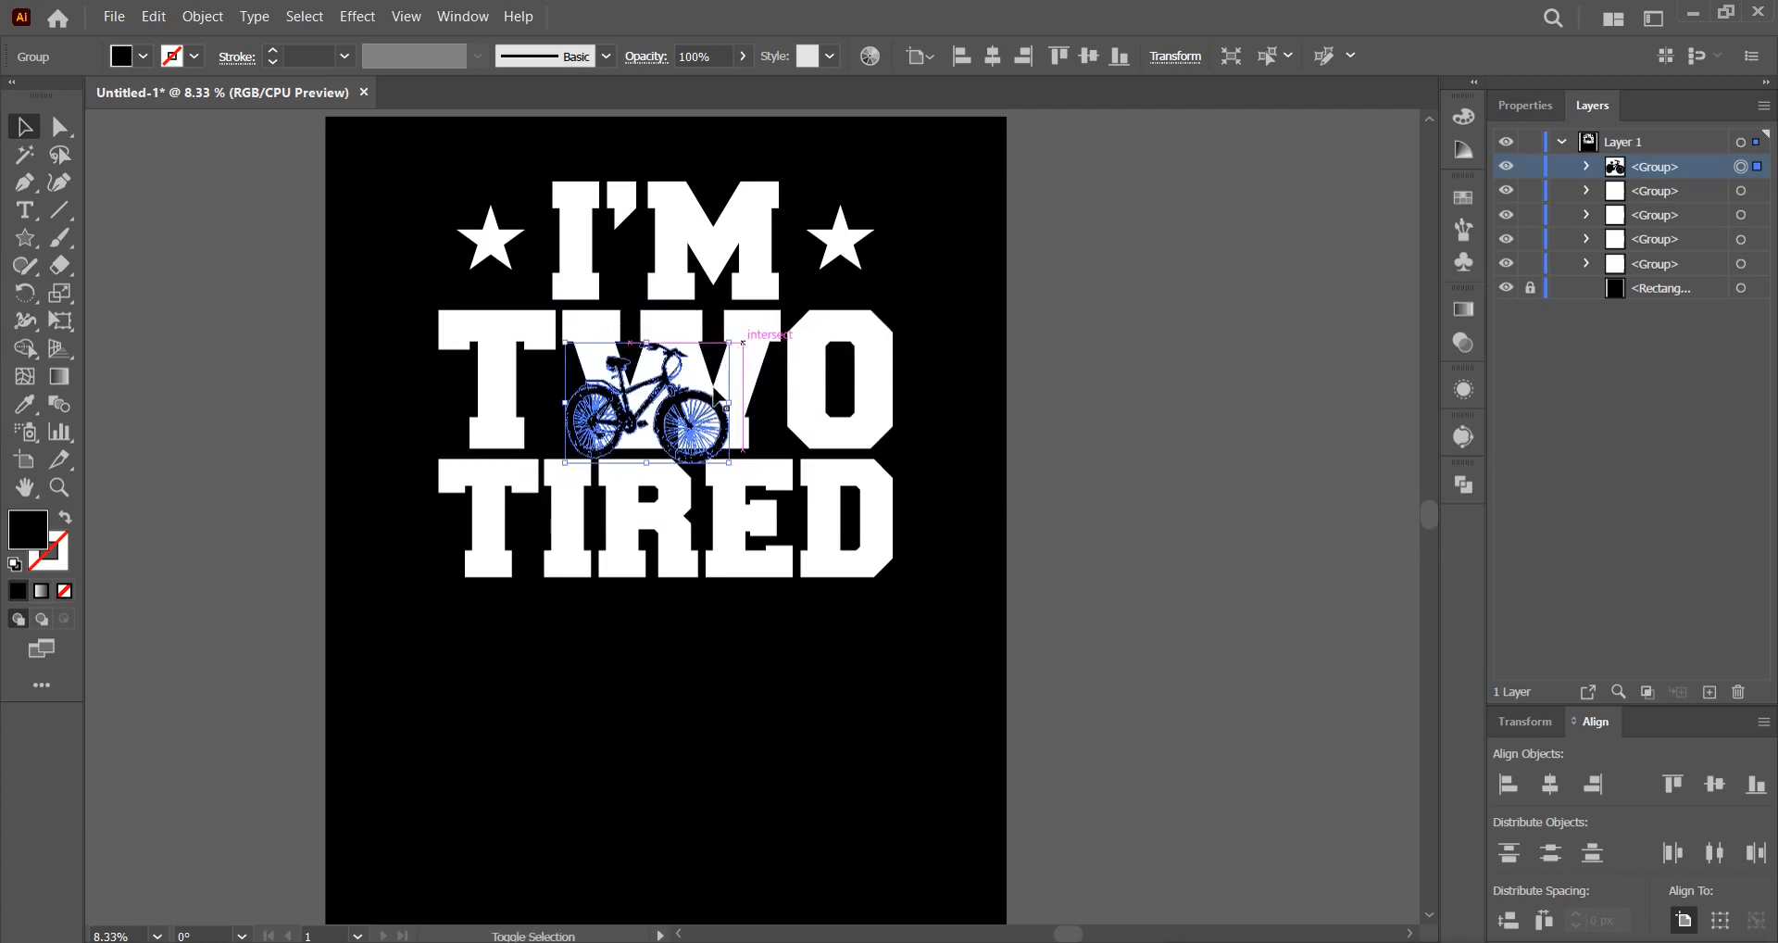
left_click_drag(731, 422, 737, 416)
left_click(1009, 374)
left_click(719, 407)
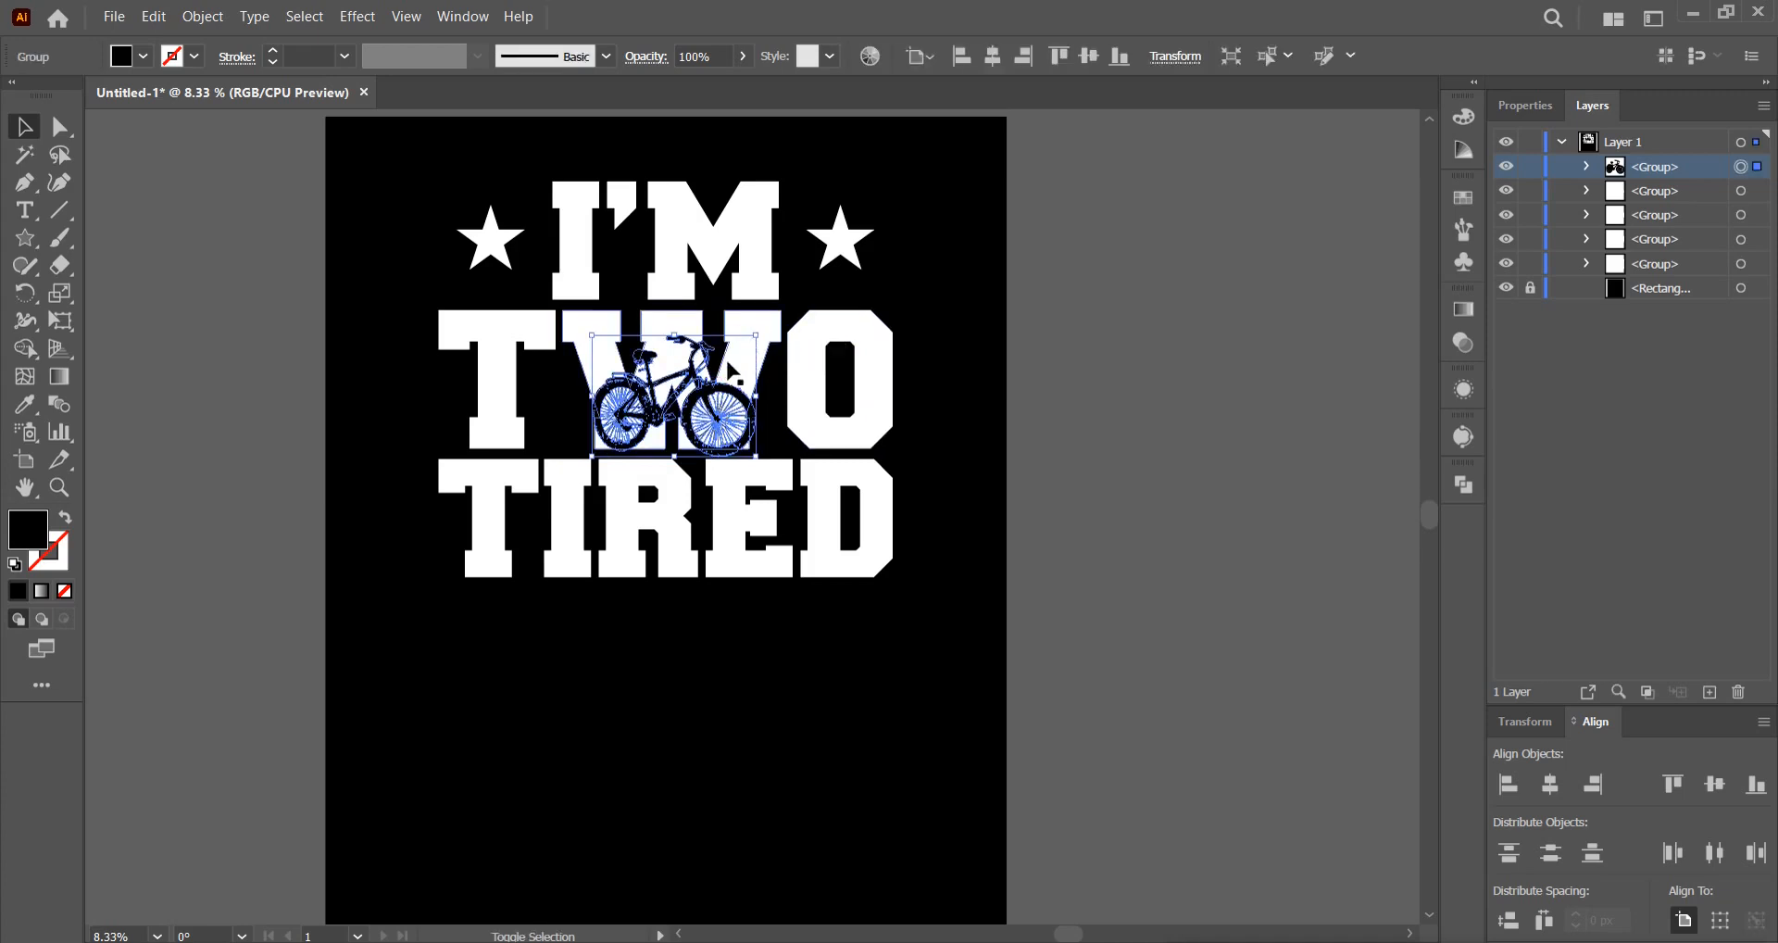
left_click_drag(715, 387, 670, 404)
left_click(941, 337)
Shrink the bicycle slightly more and shift it a little to the right so it sits inside the base of the W.
scroll(738, 342, "up", 2)
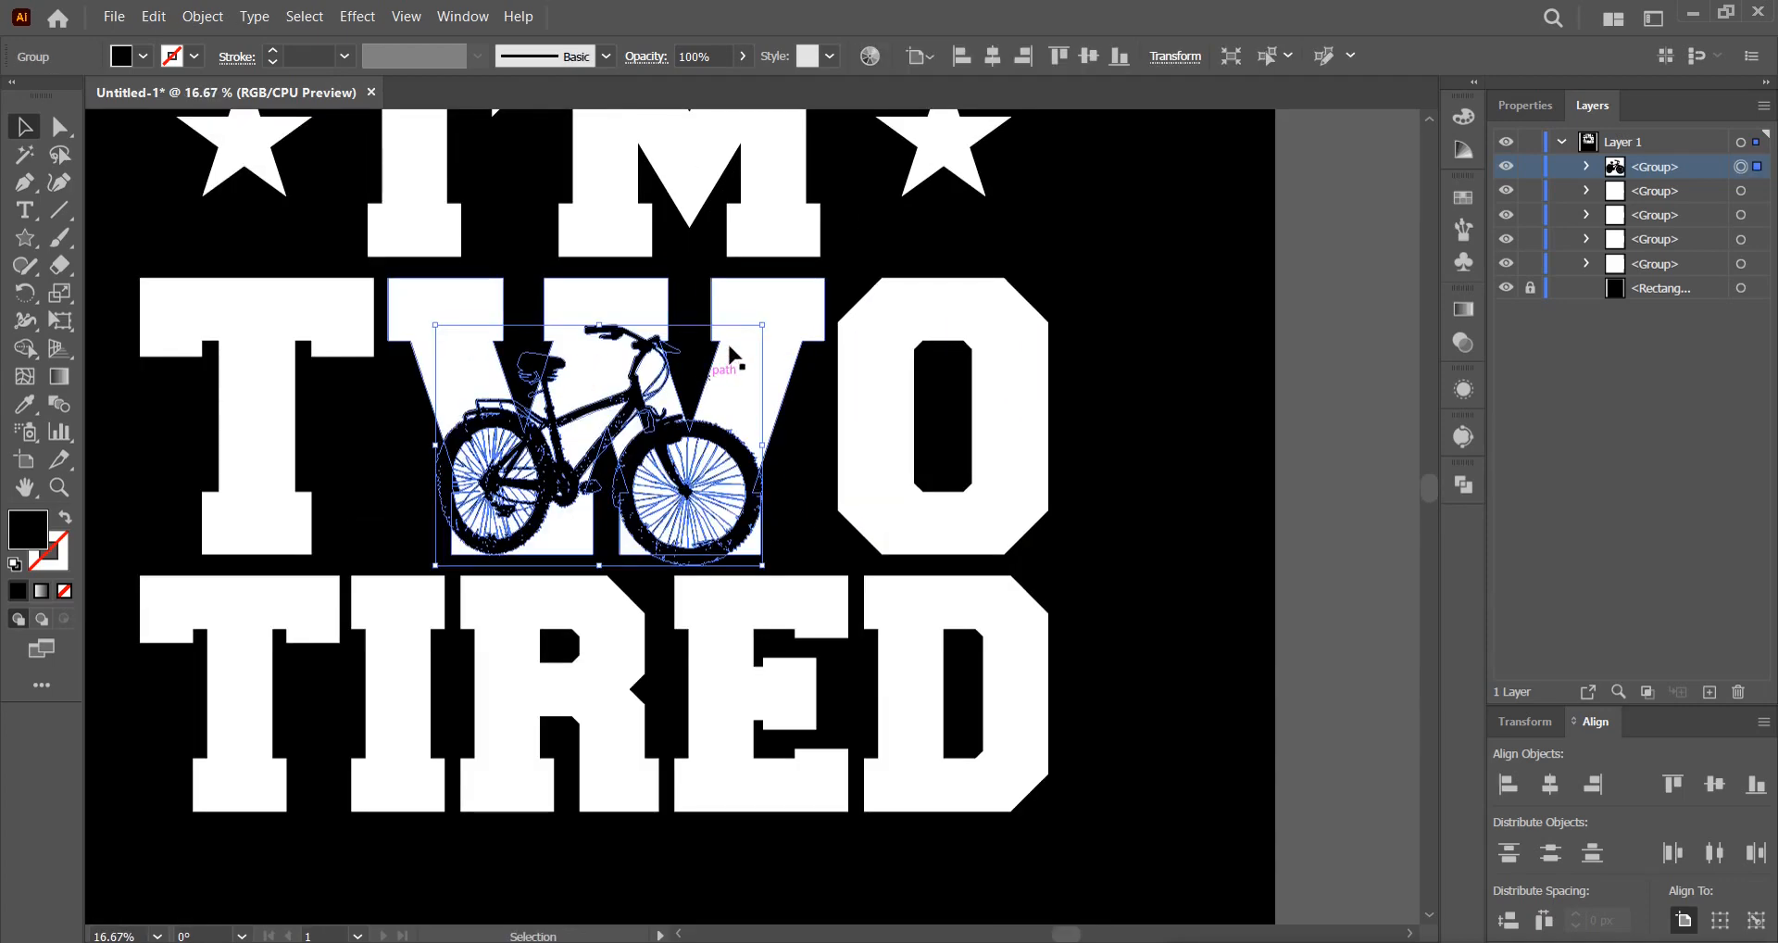
left_click_drag(761, 325, 736, 345)
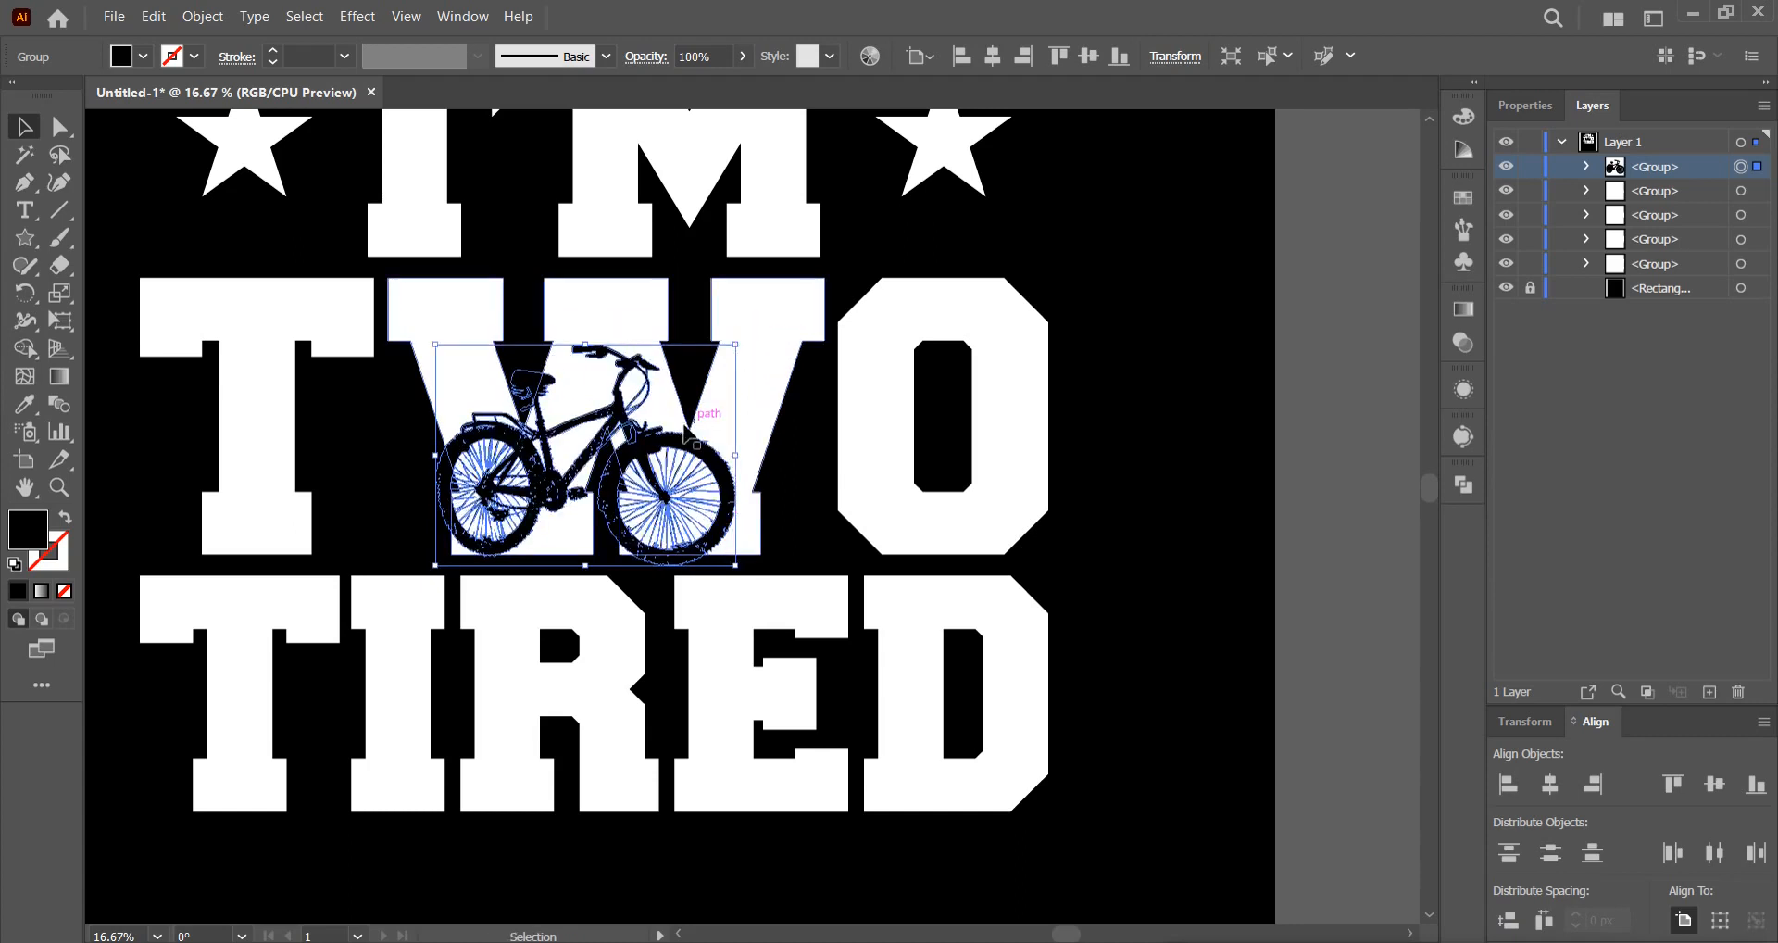
left_click_drag(685, 431, 697, 431)
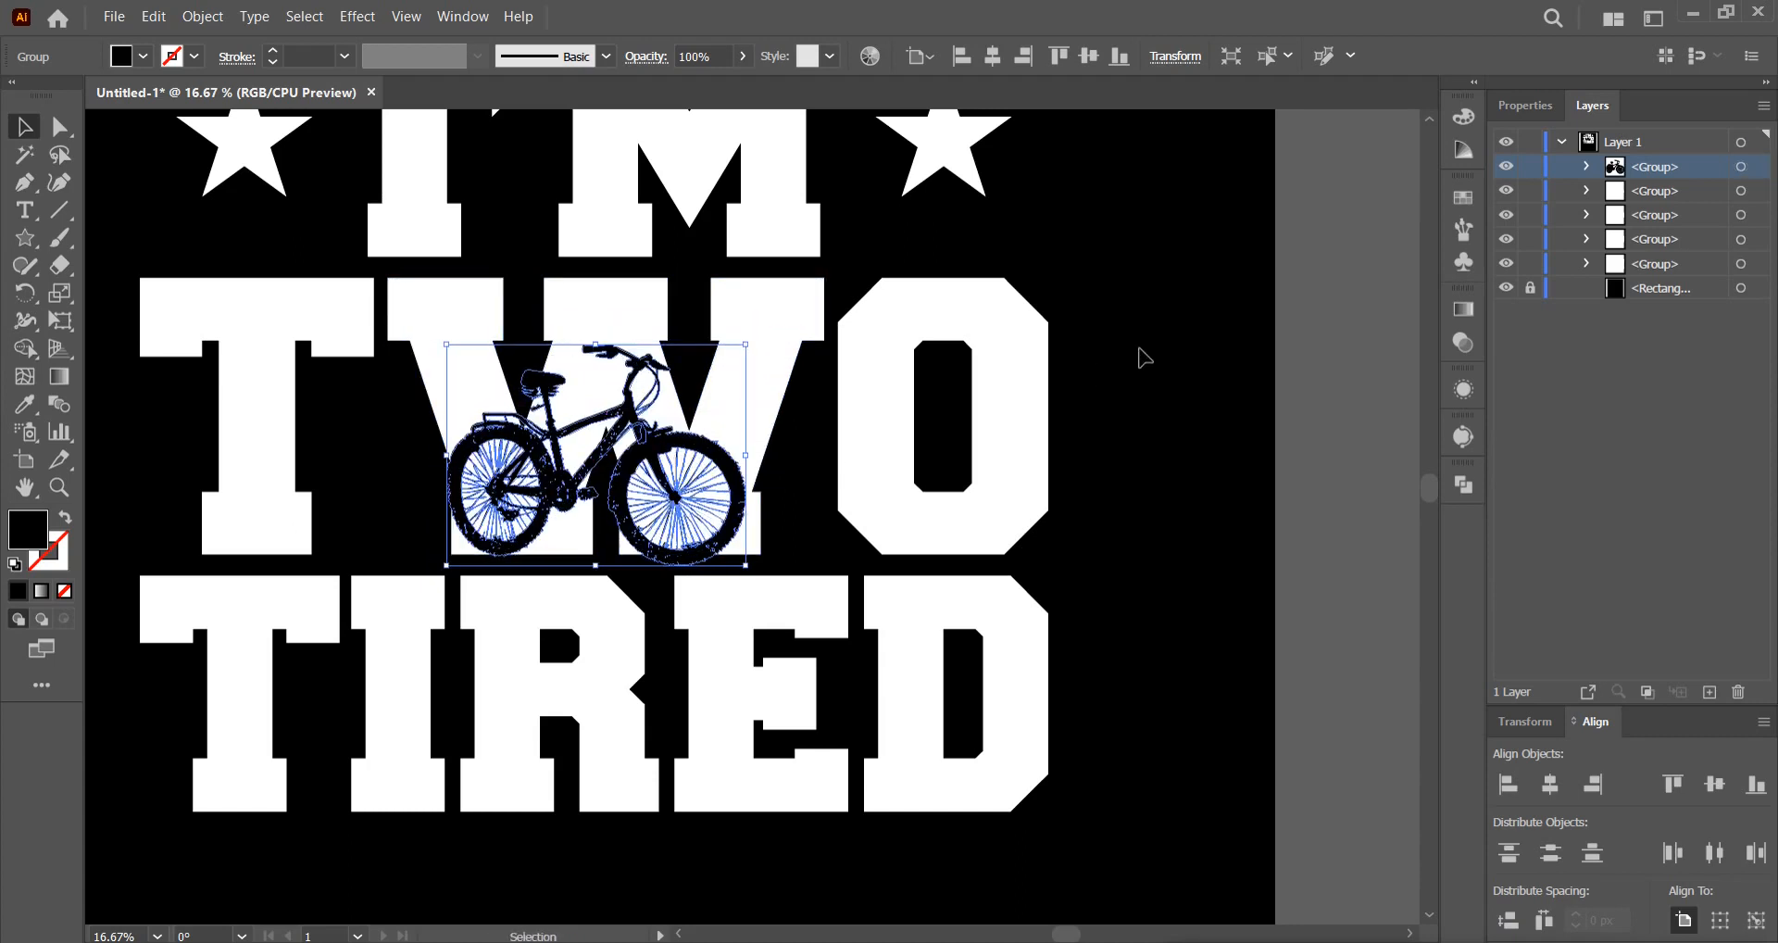
left_click(1139, 348)
scroll(1138, 348, "down", 1)
left_click_drag(1139, 352, 1037, 388)
Cut the bicycle silhouette from the artwork to the clipboard.
left_click(729, 469)
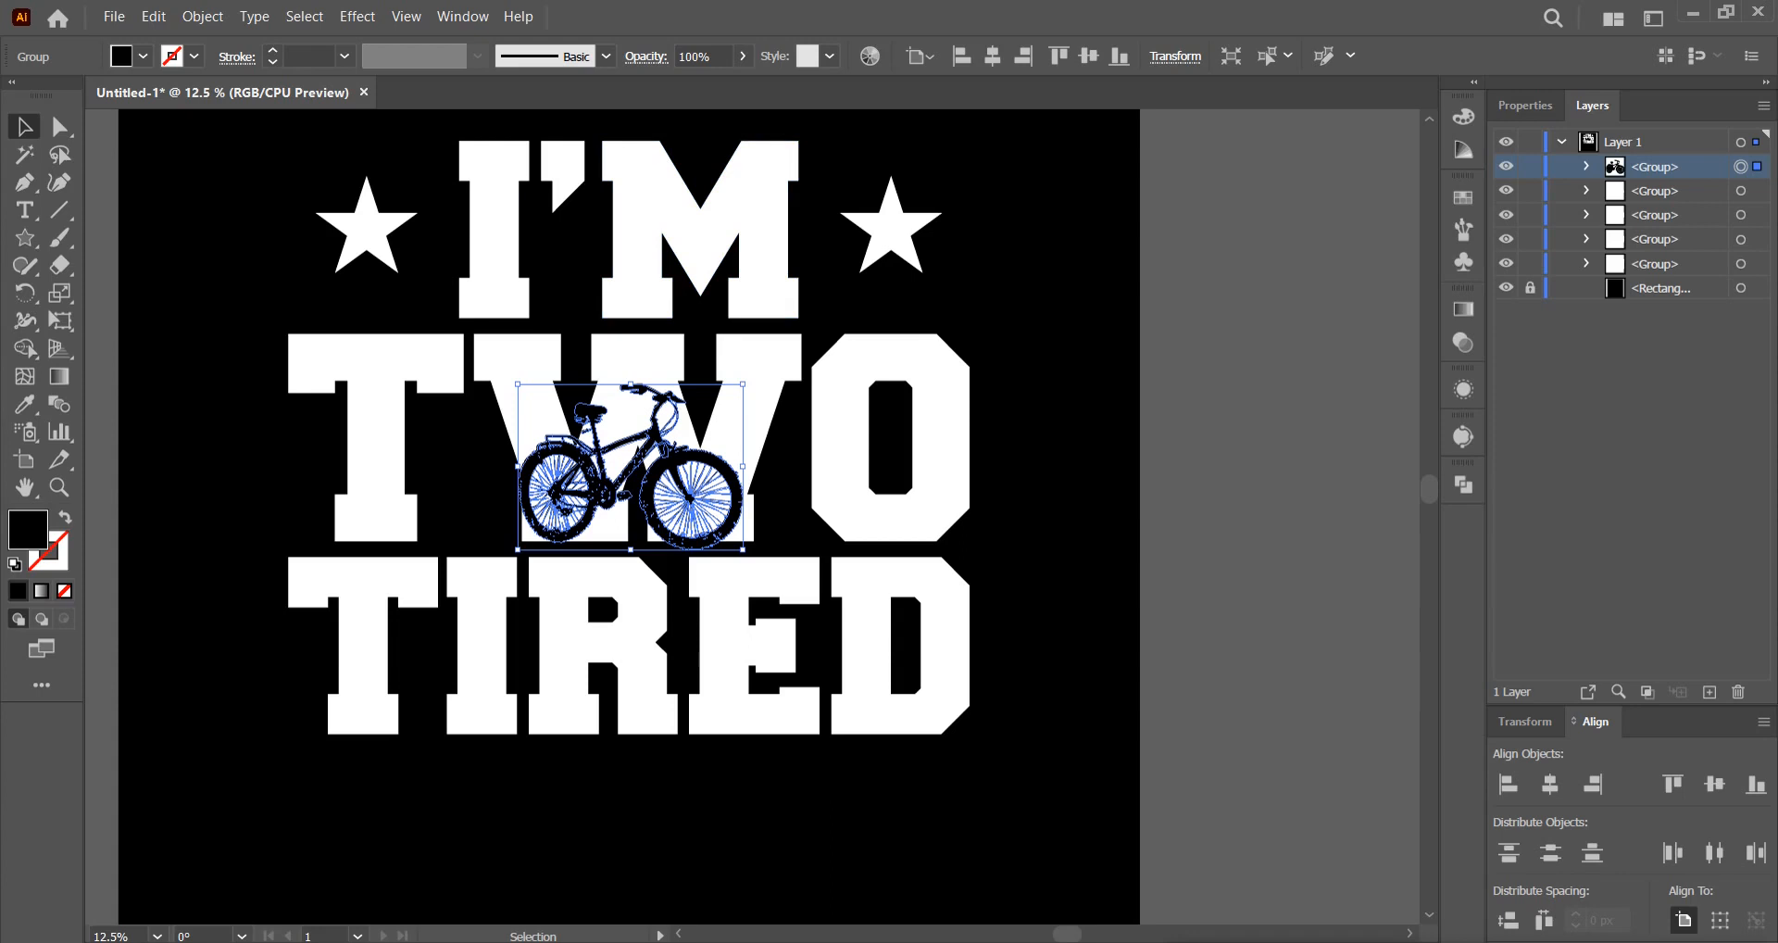
left_click(203, 17)
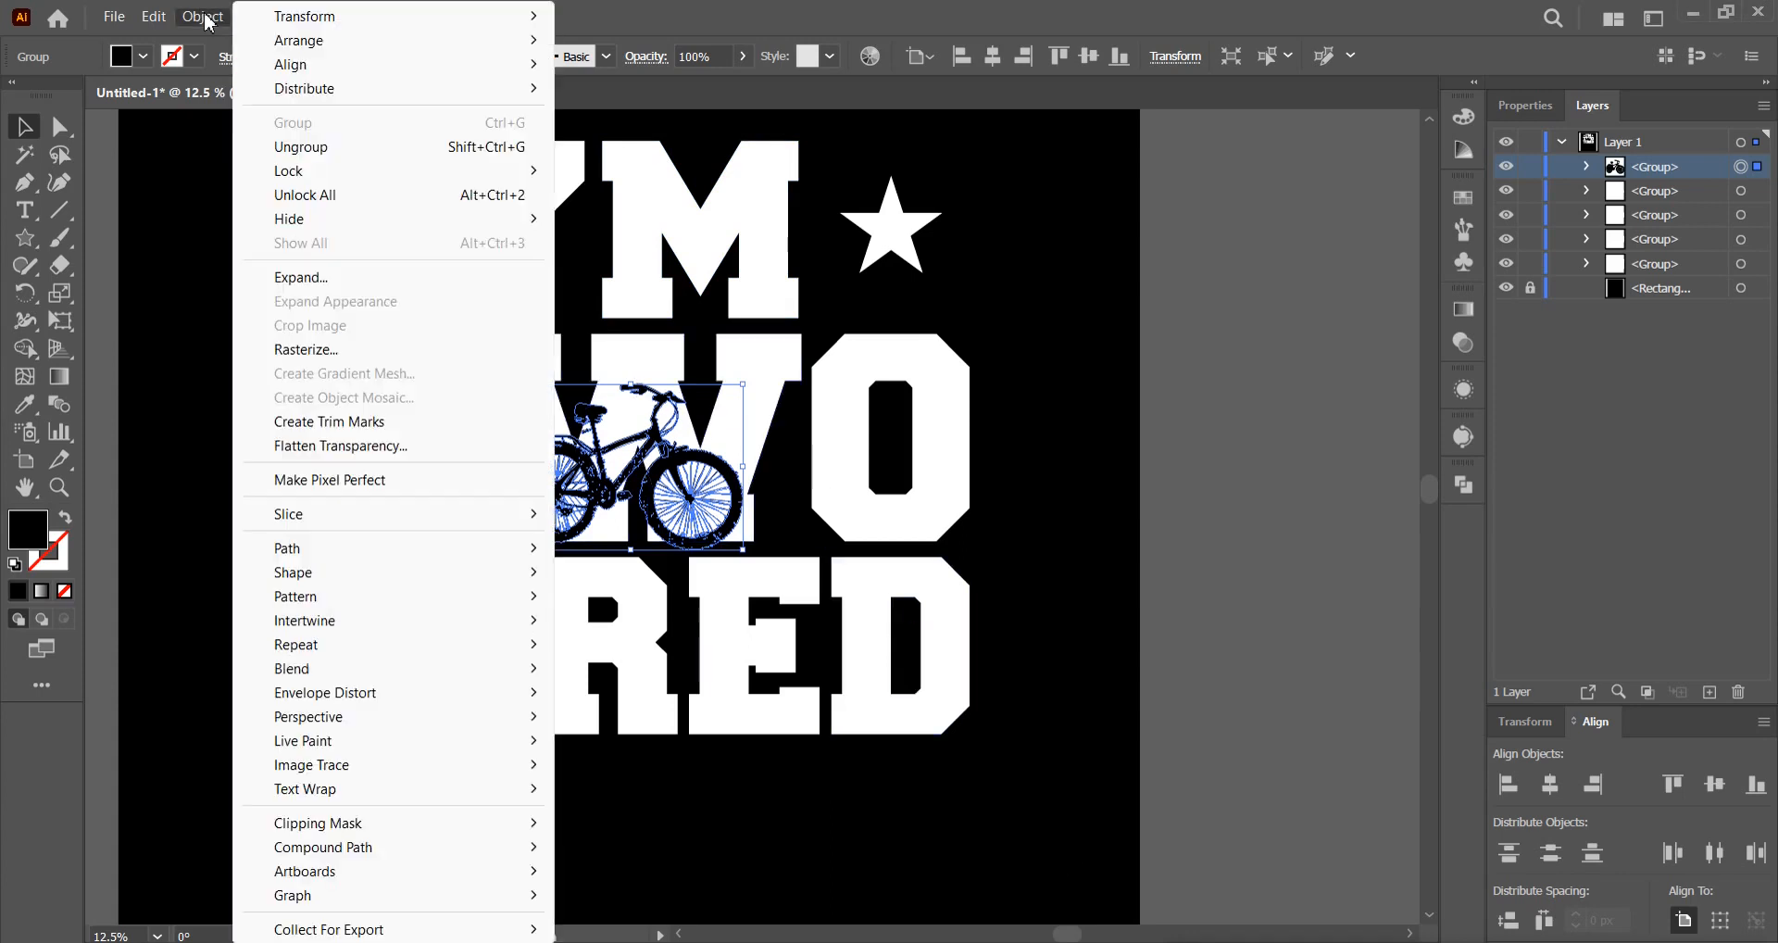
mouse_move(168, 26)
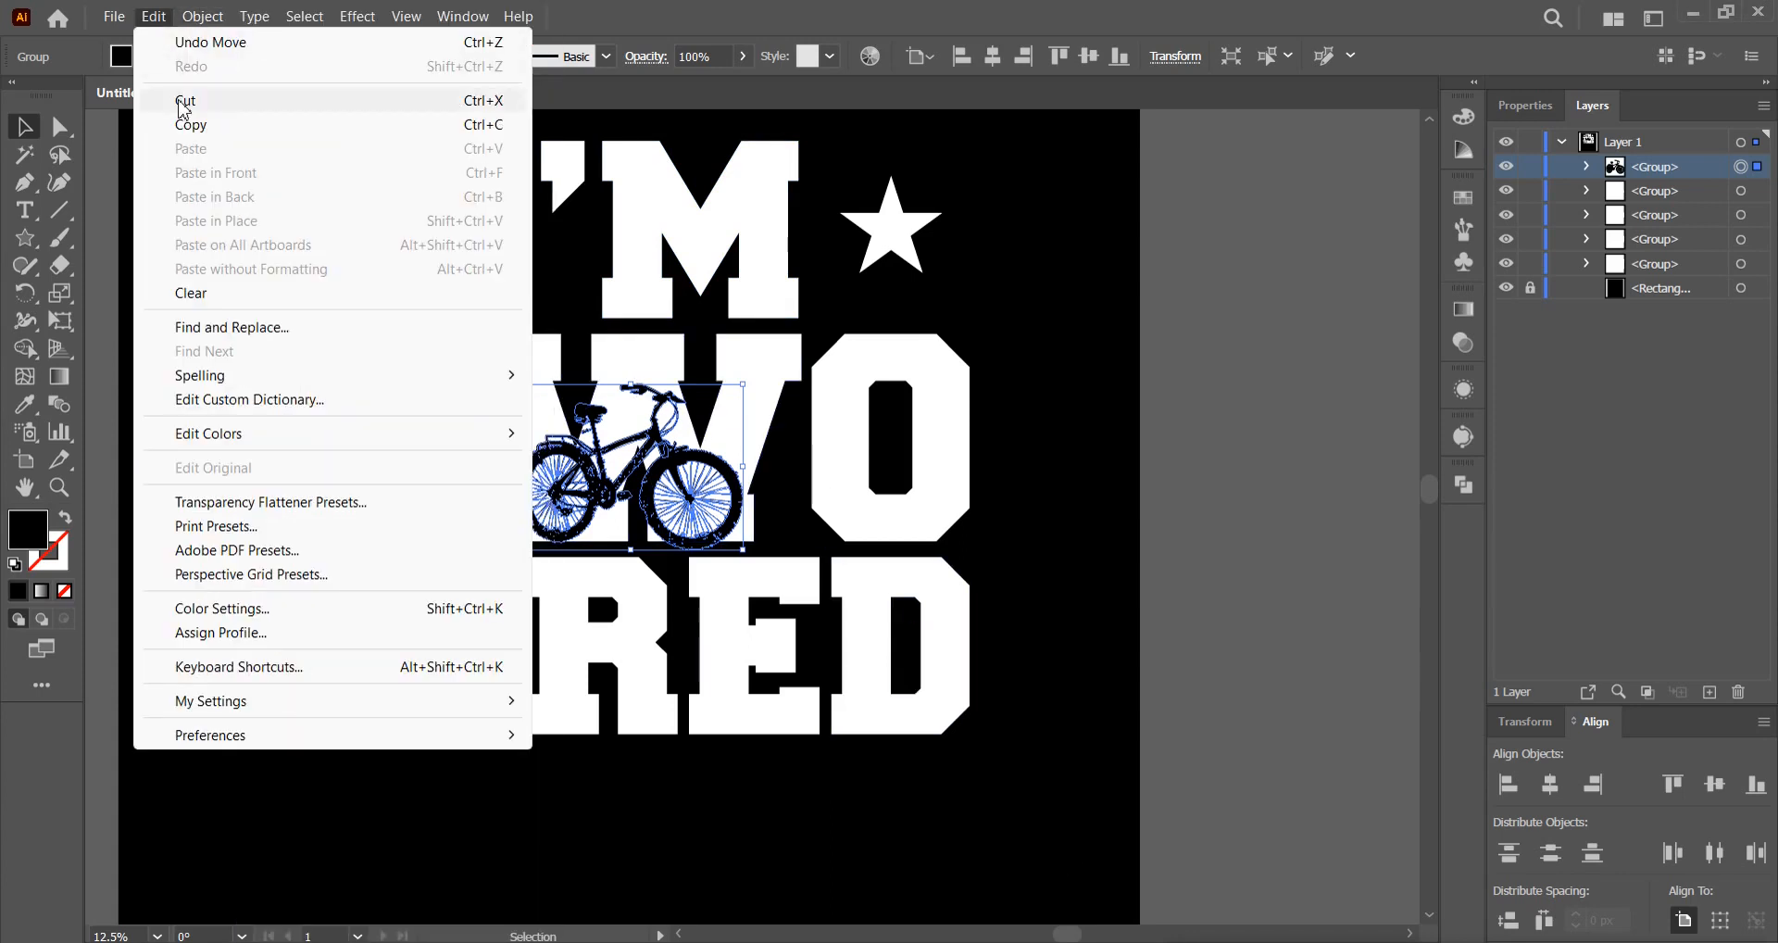
left_click(184, 102)
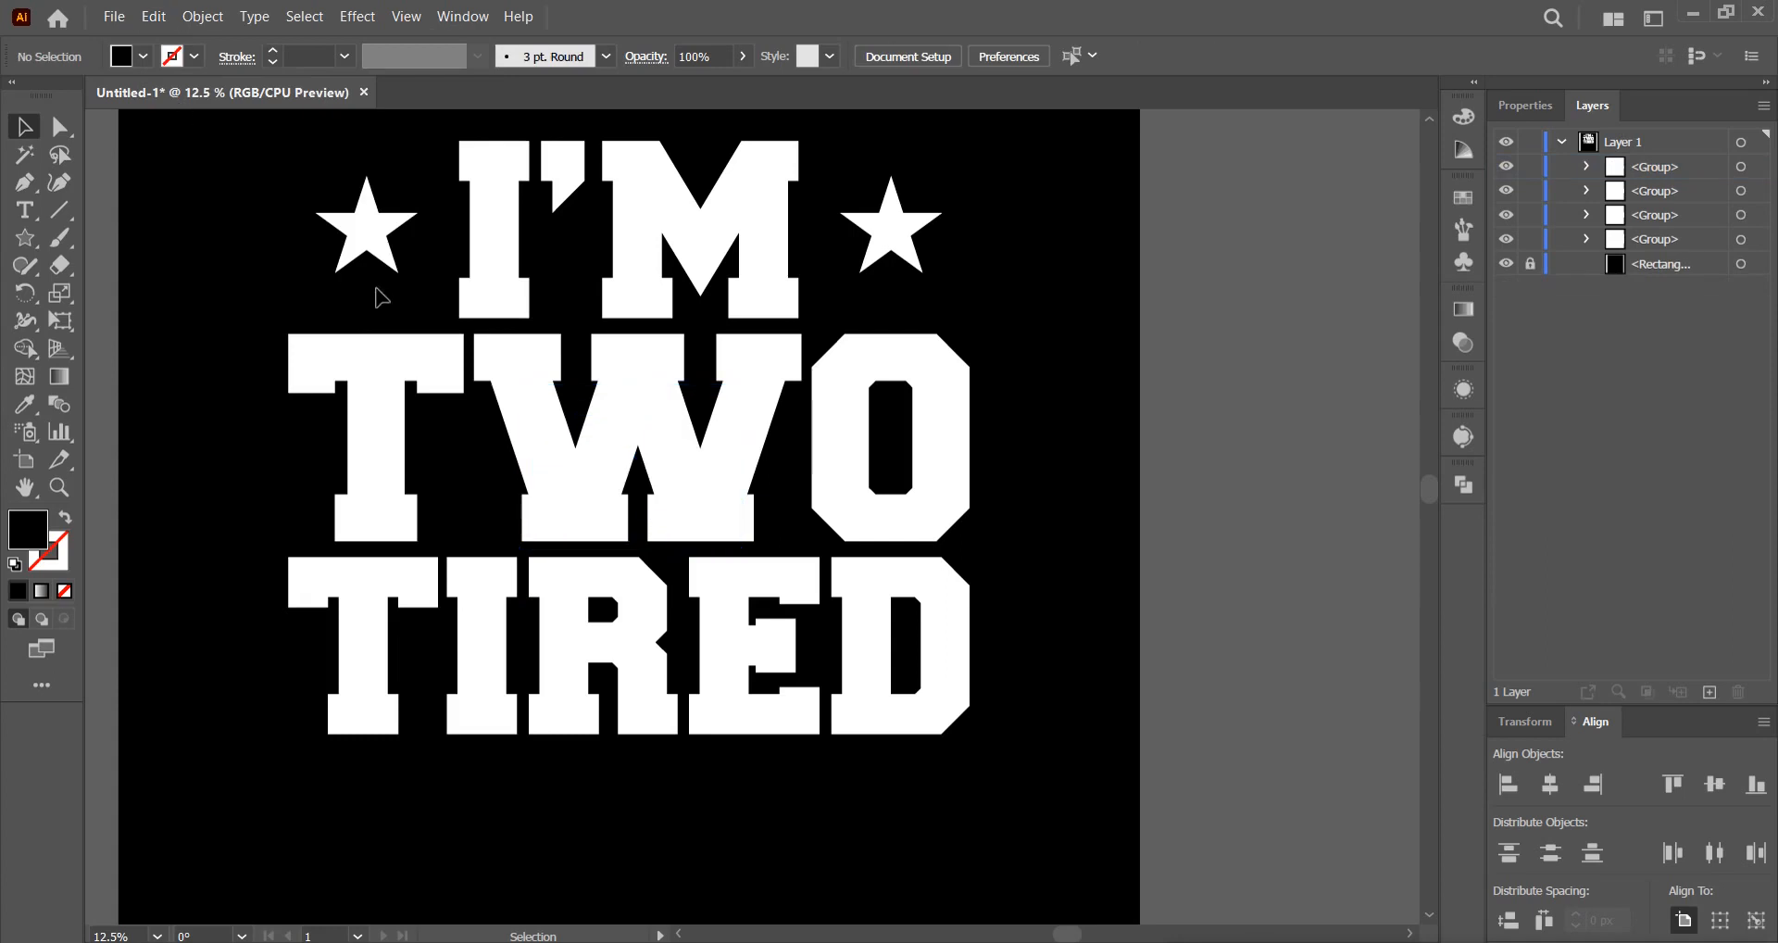
Make an opacity mask on the word TWO from its transparency settings, with Clip turned off.
left_click(636, 436)
left_click(1463, 347)
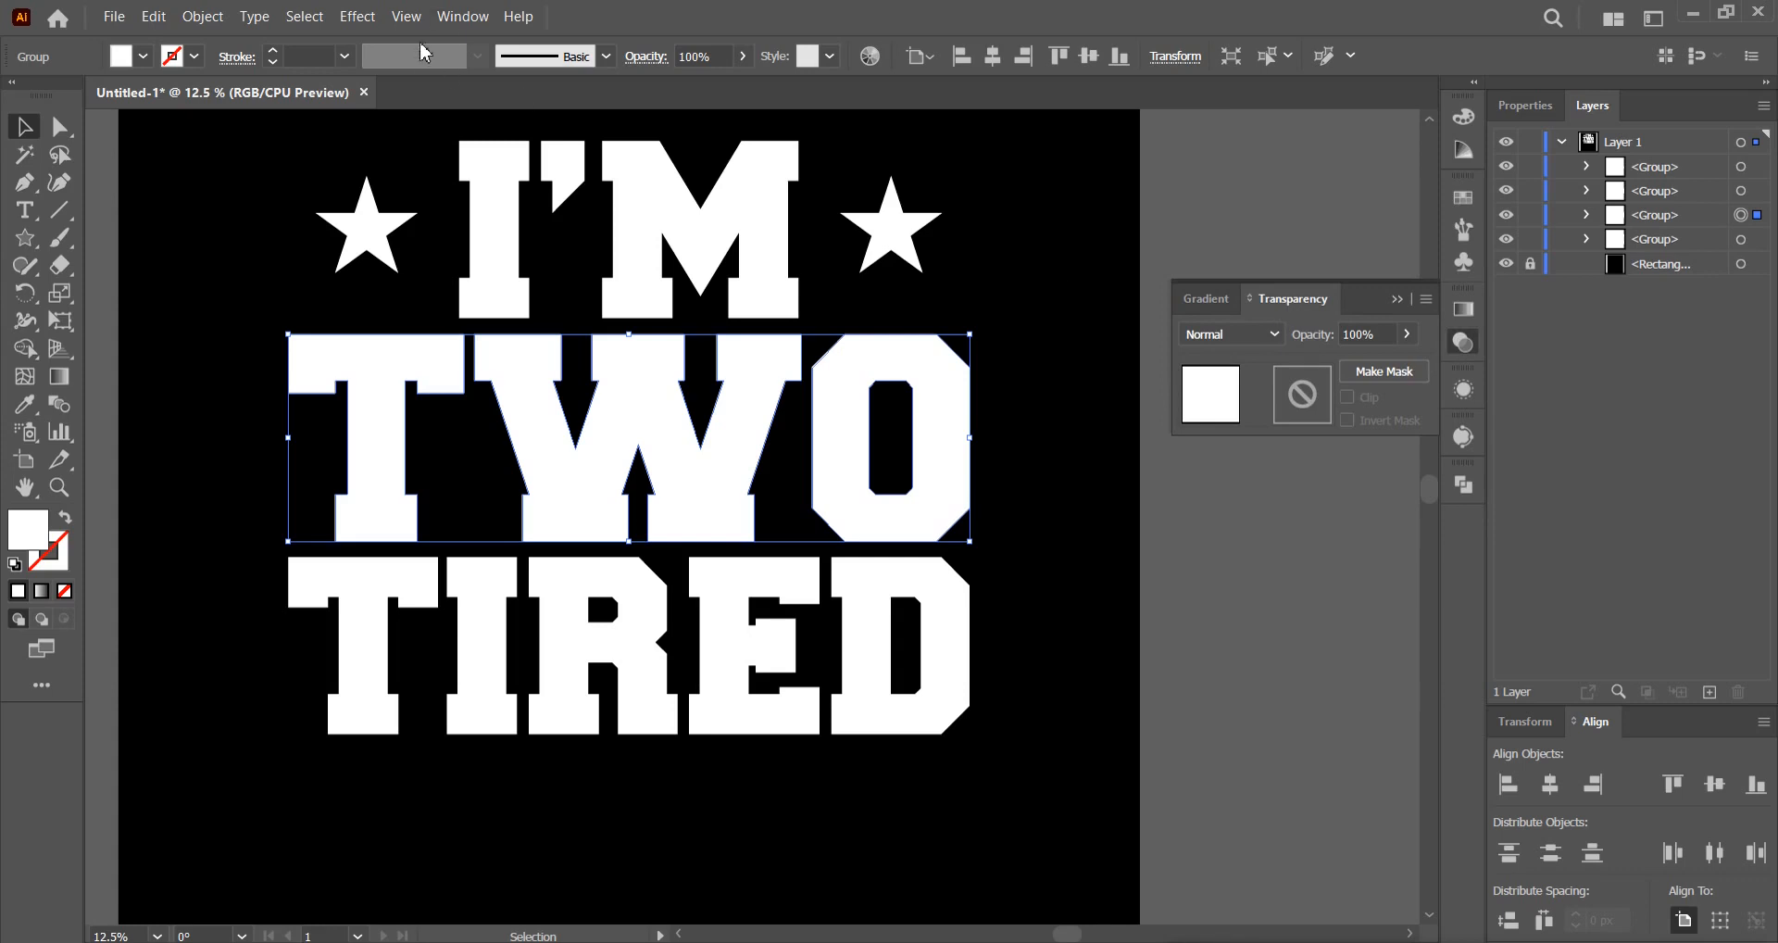
left_click(463, 17)
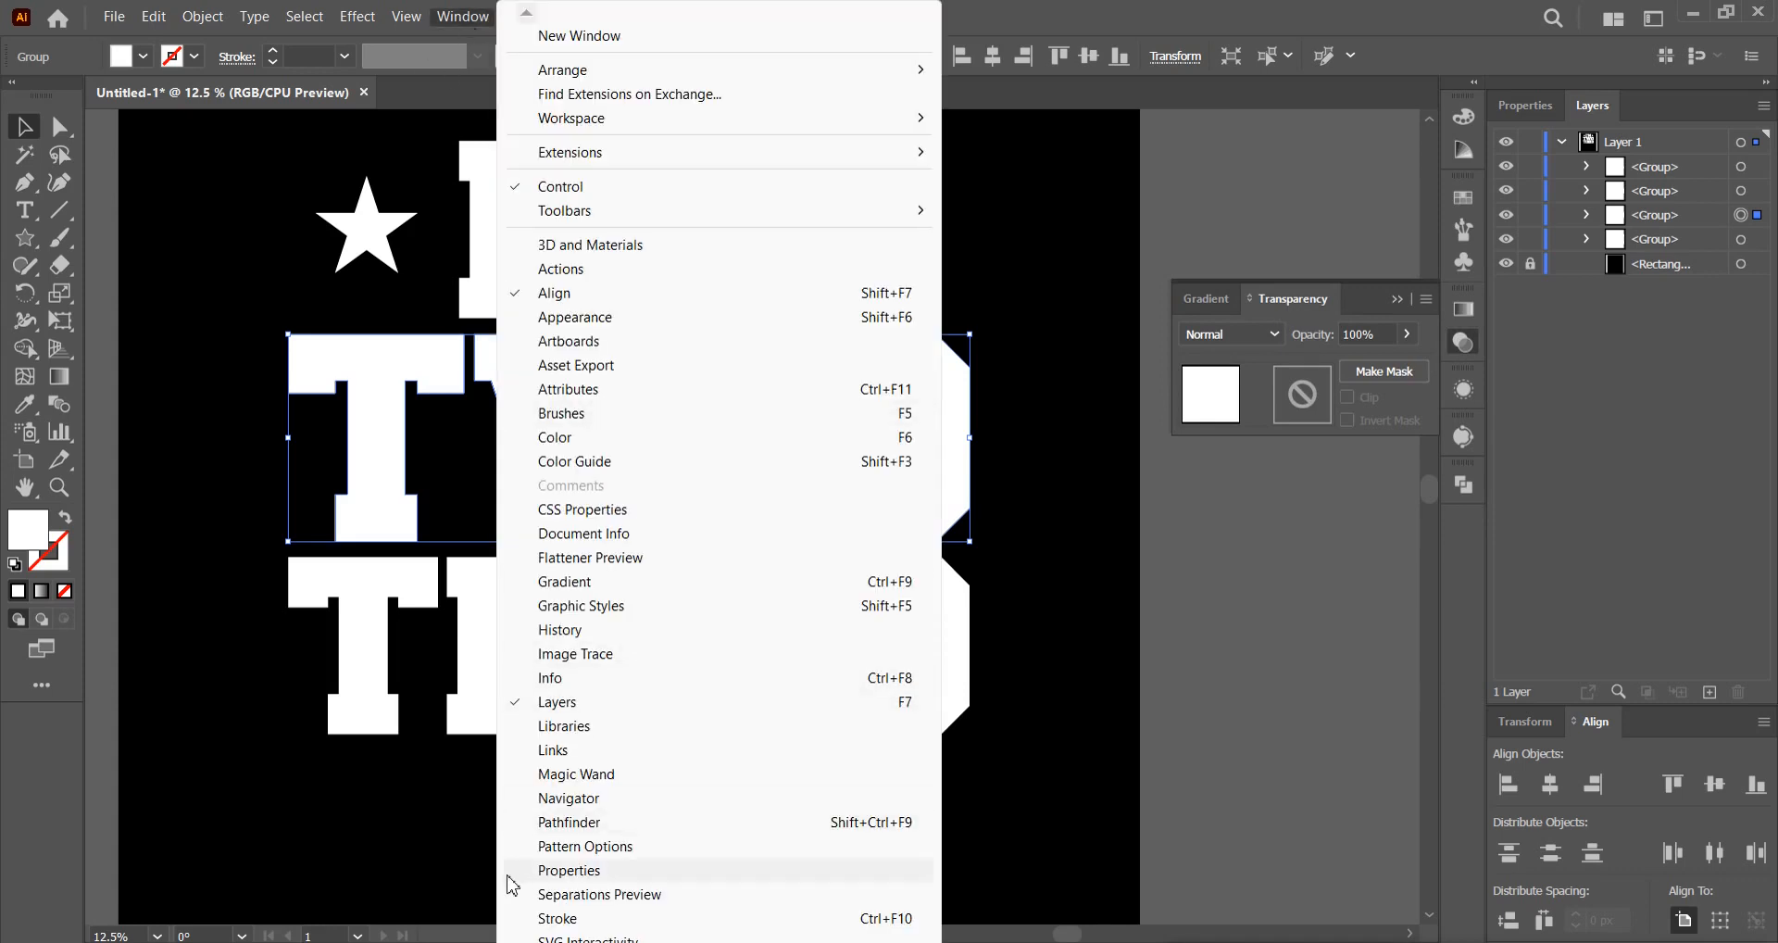
scroll(513, 886, "down", 6)
scroll(556, 917, "down", 1)
mouse_move(920, 880)
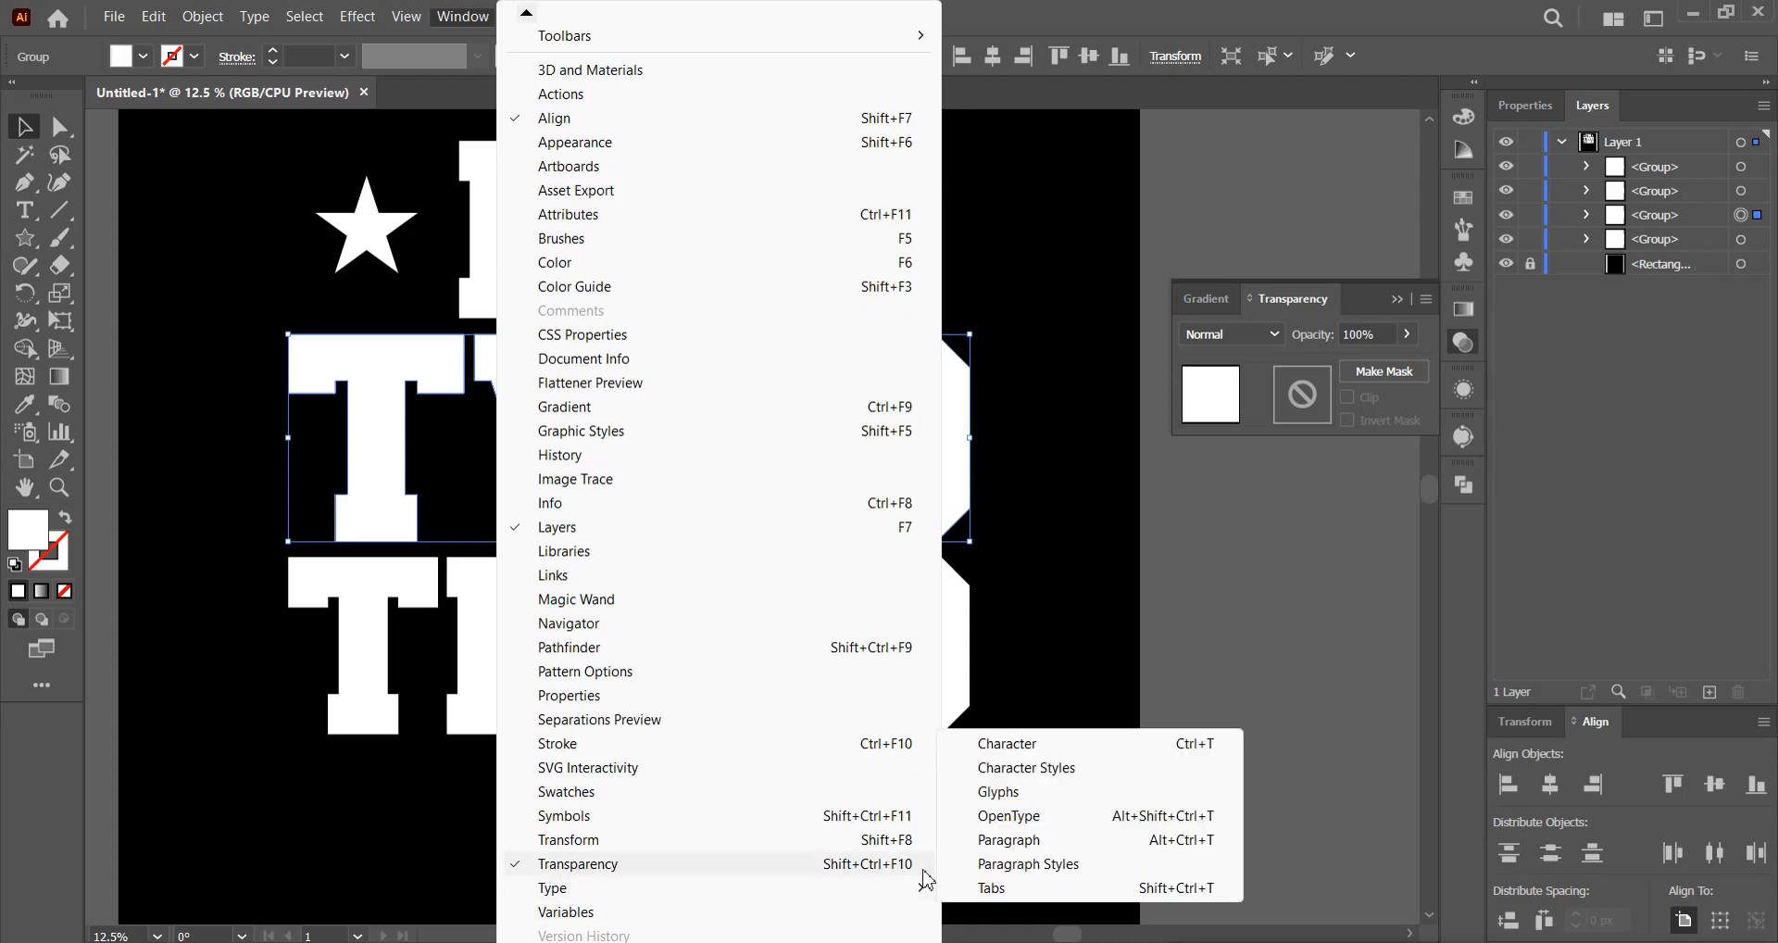
left_click(1298, 302)
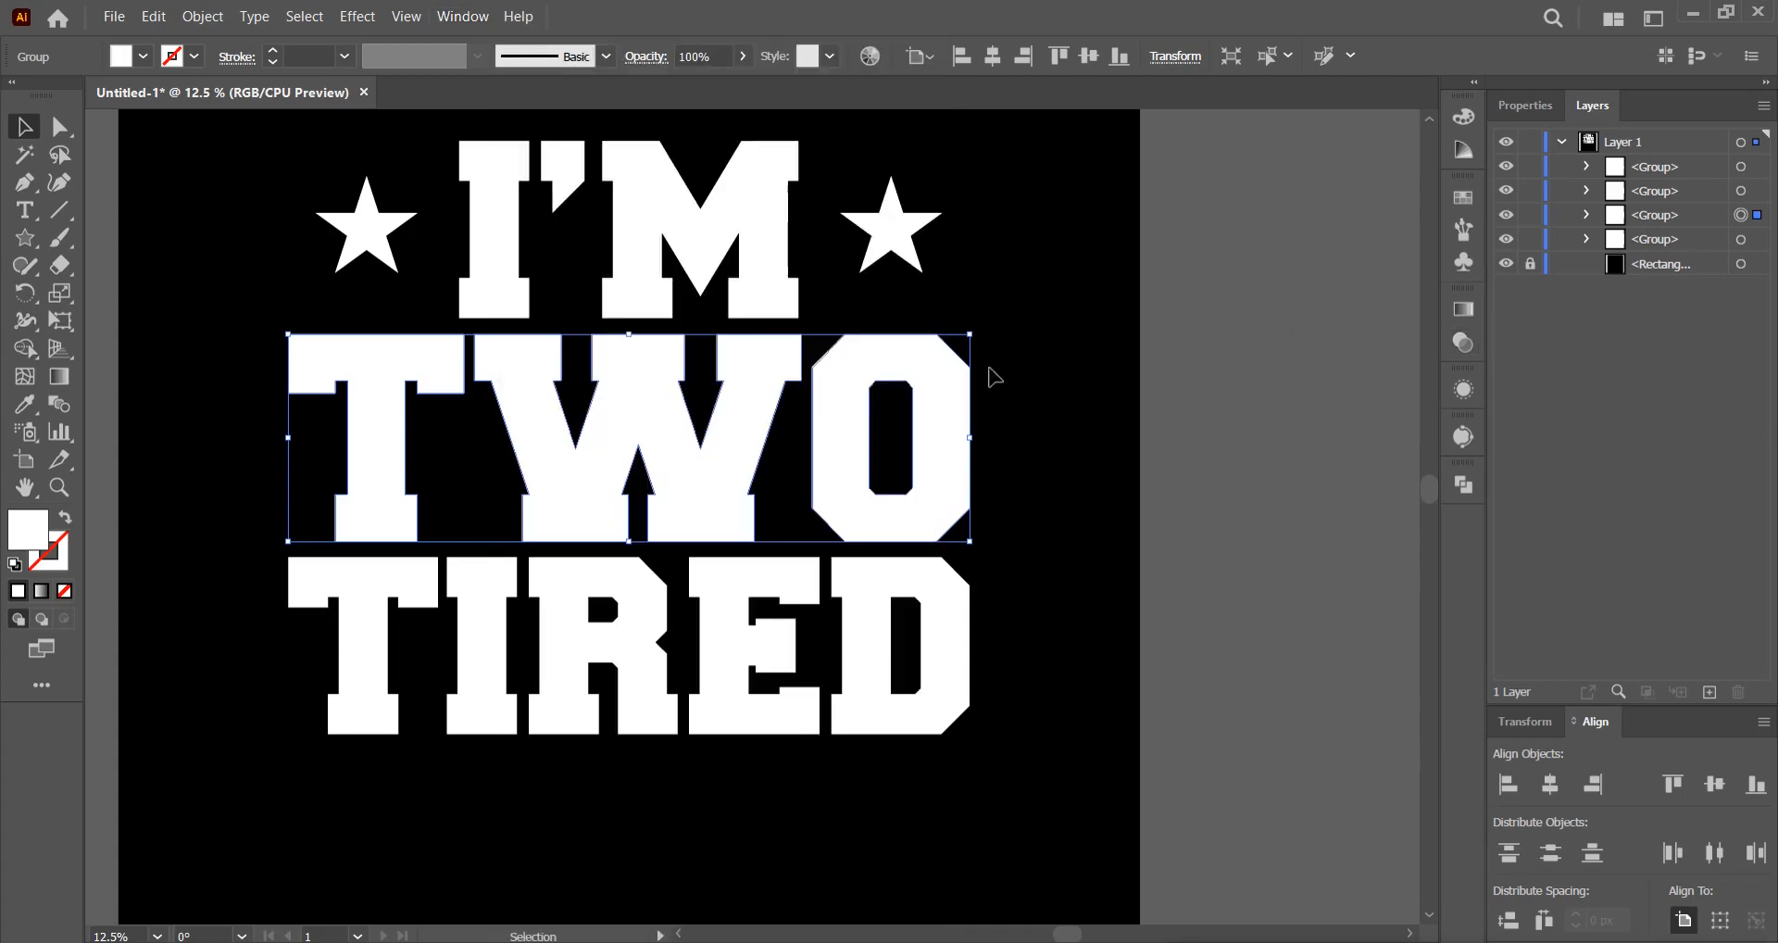
left_click(1463, 345)
left_click(1401, 370)
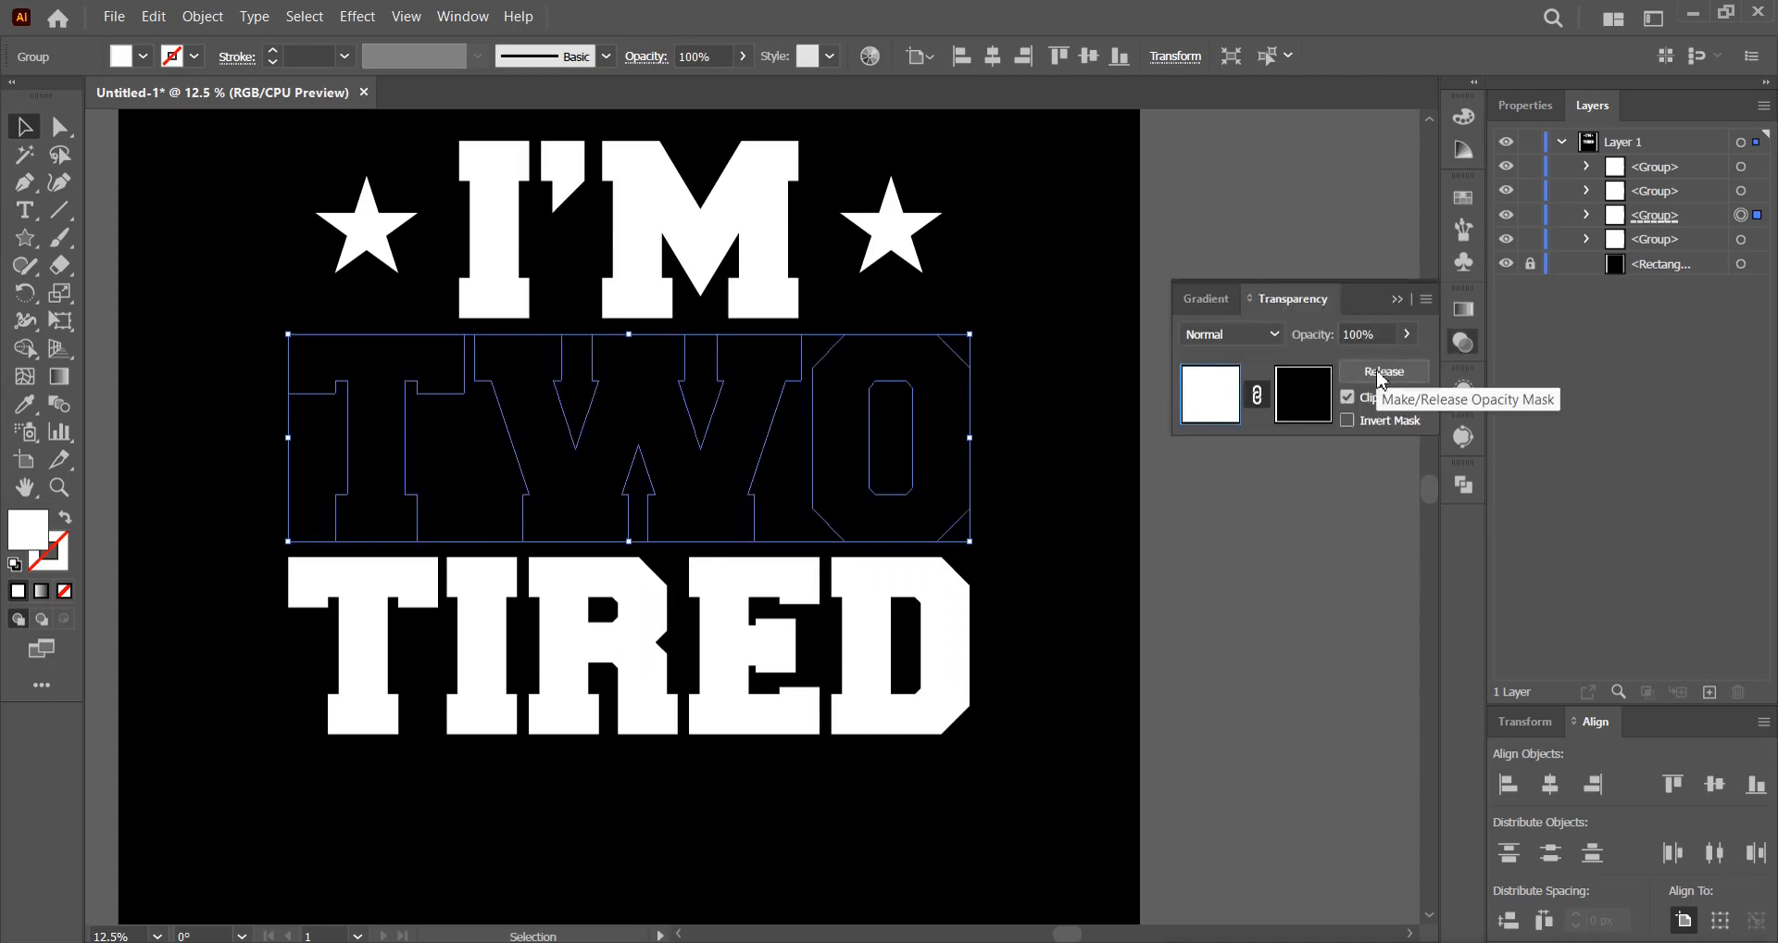
left_click(1347, 398)
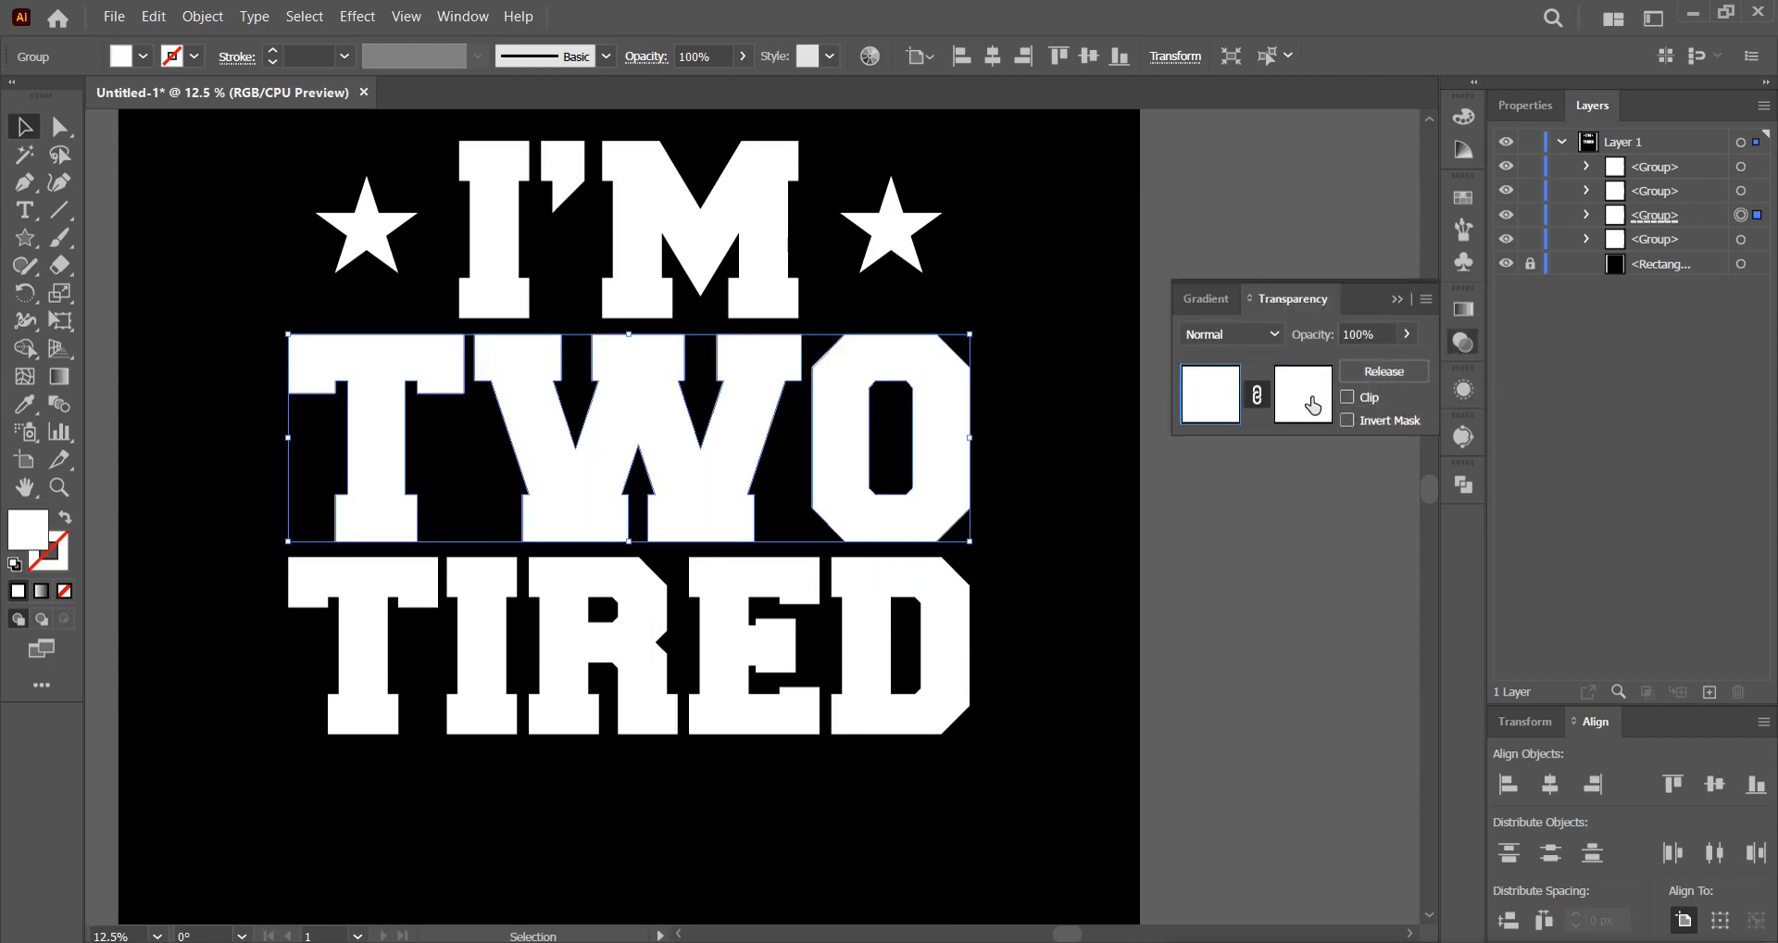
Paste the cut bicycle in front inside TWO's opacity mask and return to editing the normal artwork.
left_click(1314, 405)
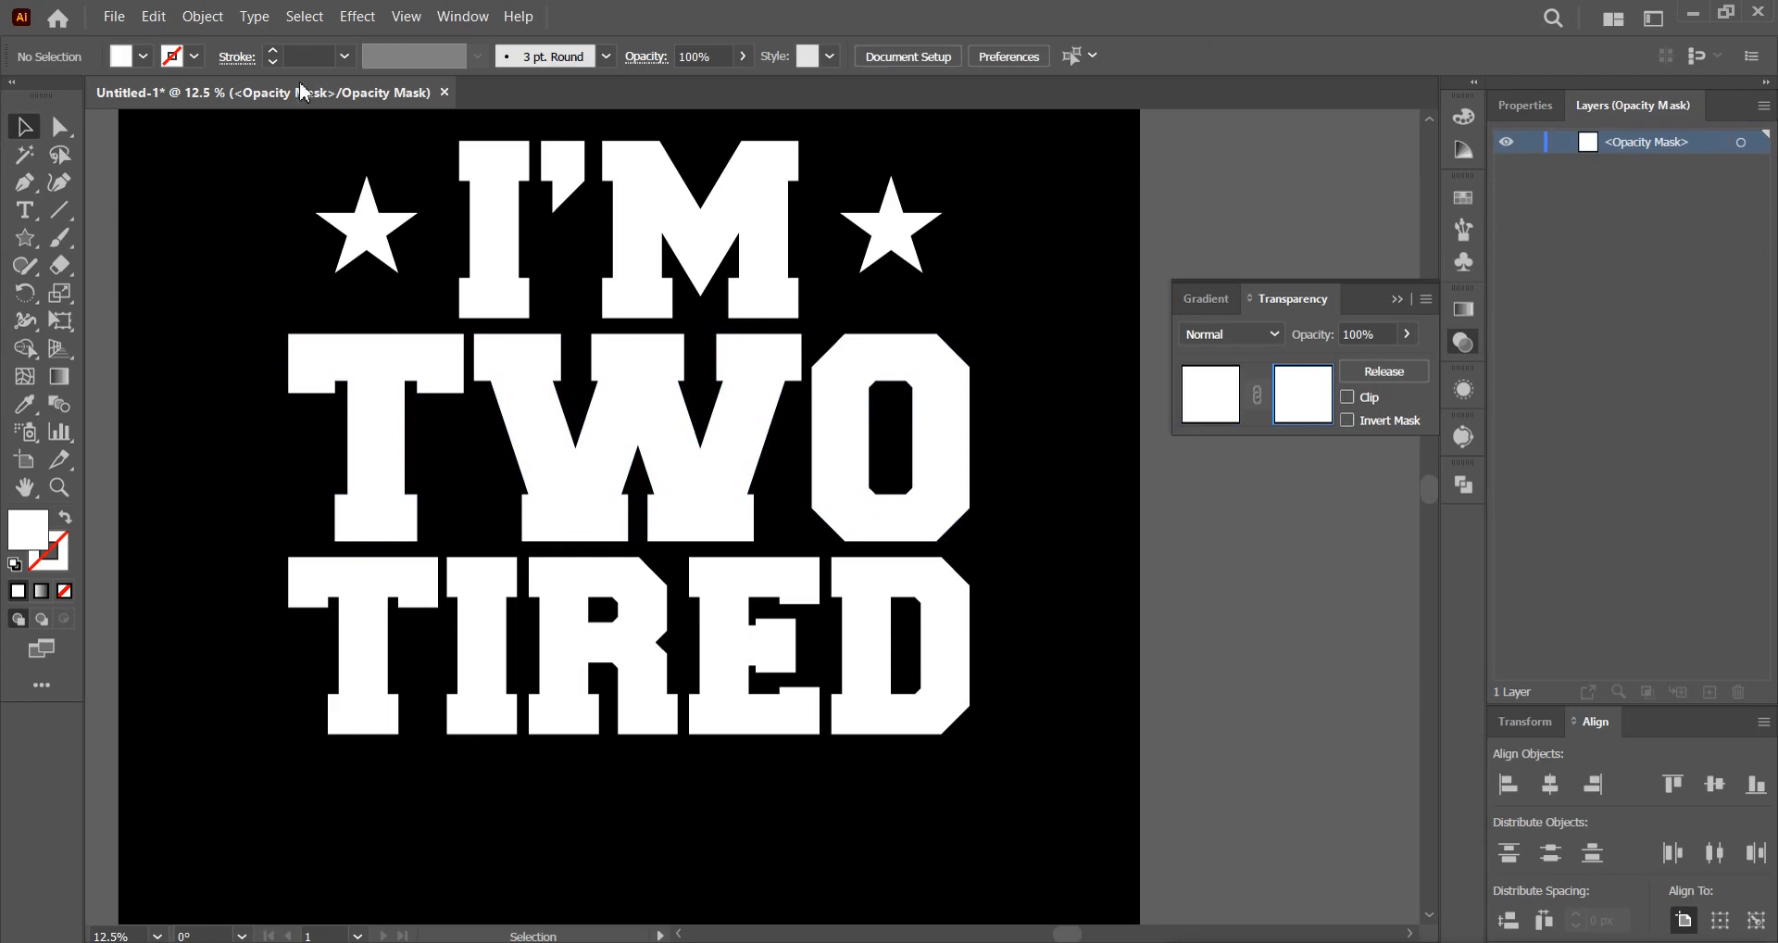
left_click(154, 19)
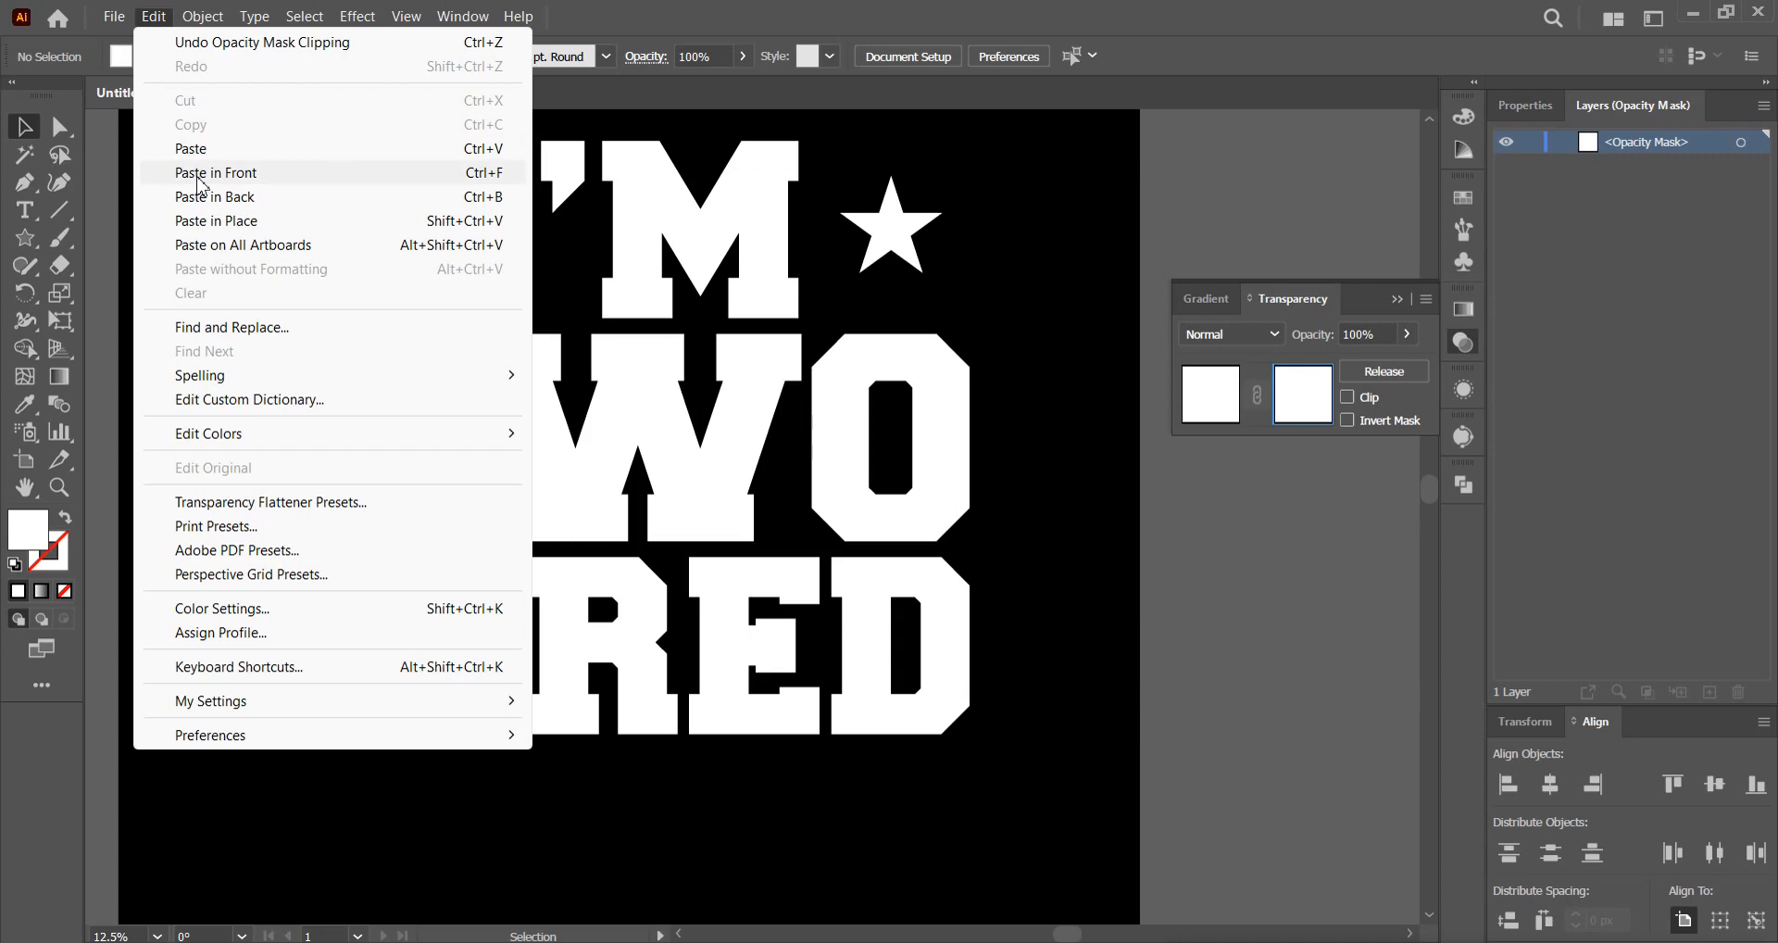
left_click(197, 173)
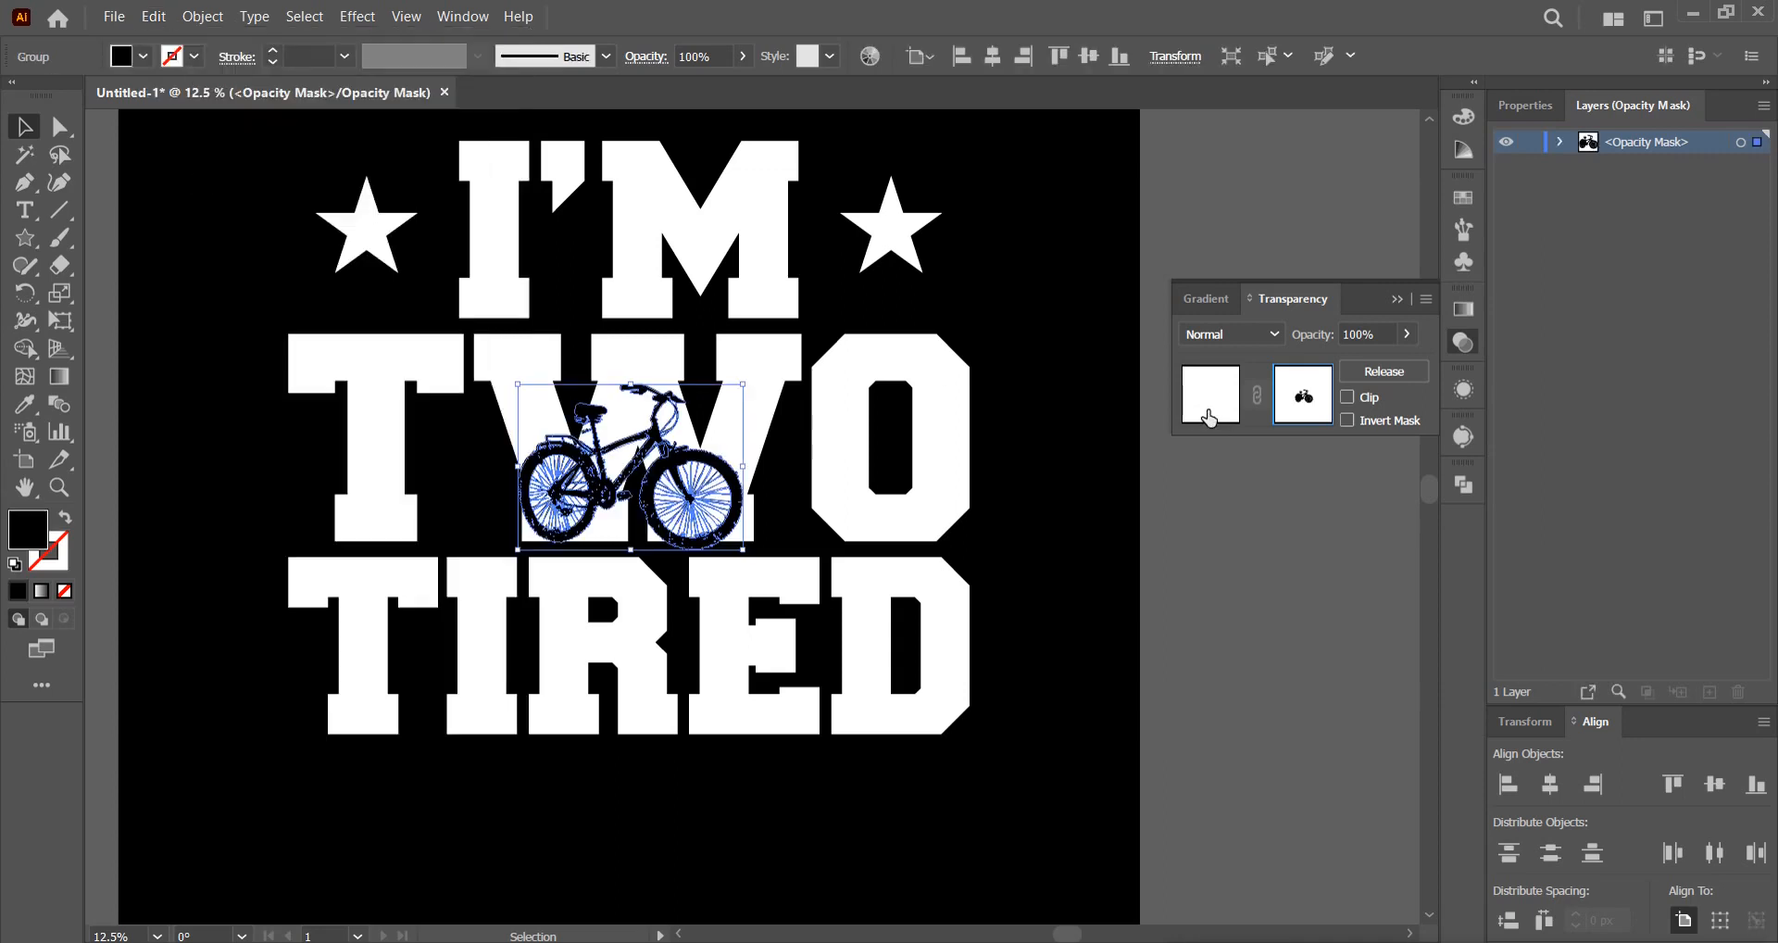
left_click(1209, 417)
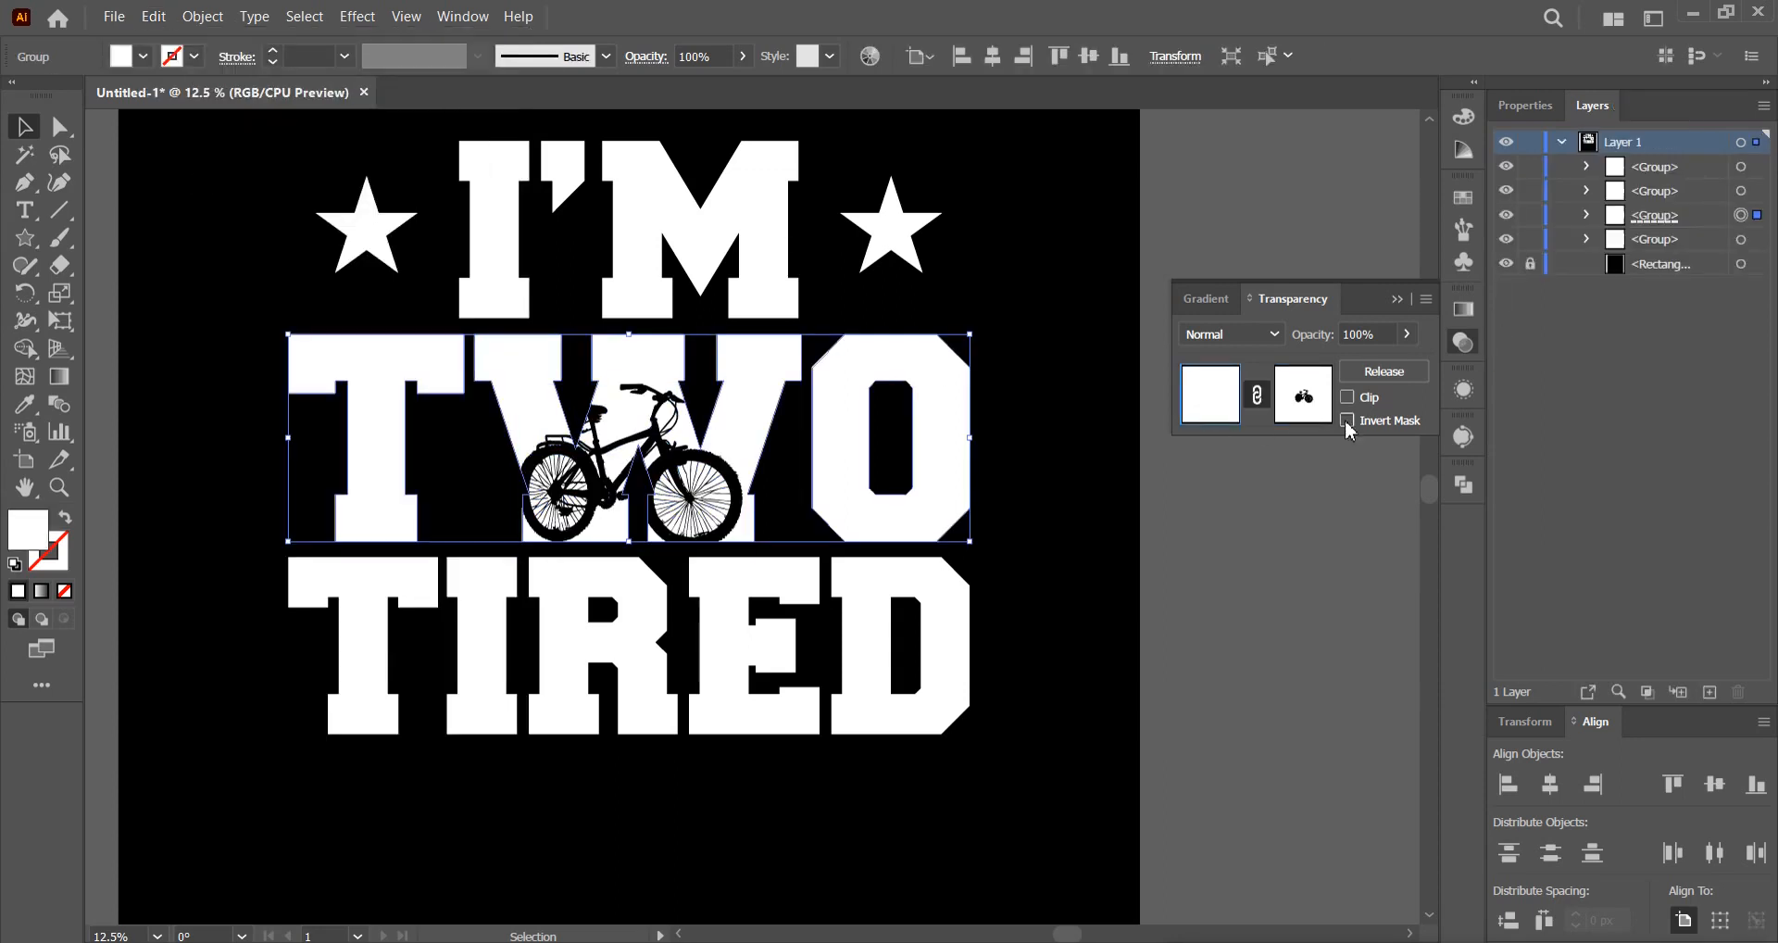
left_click(1464, 342)
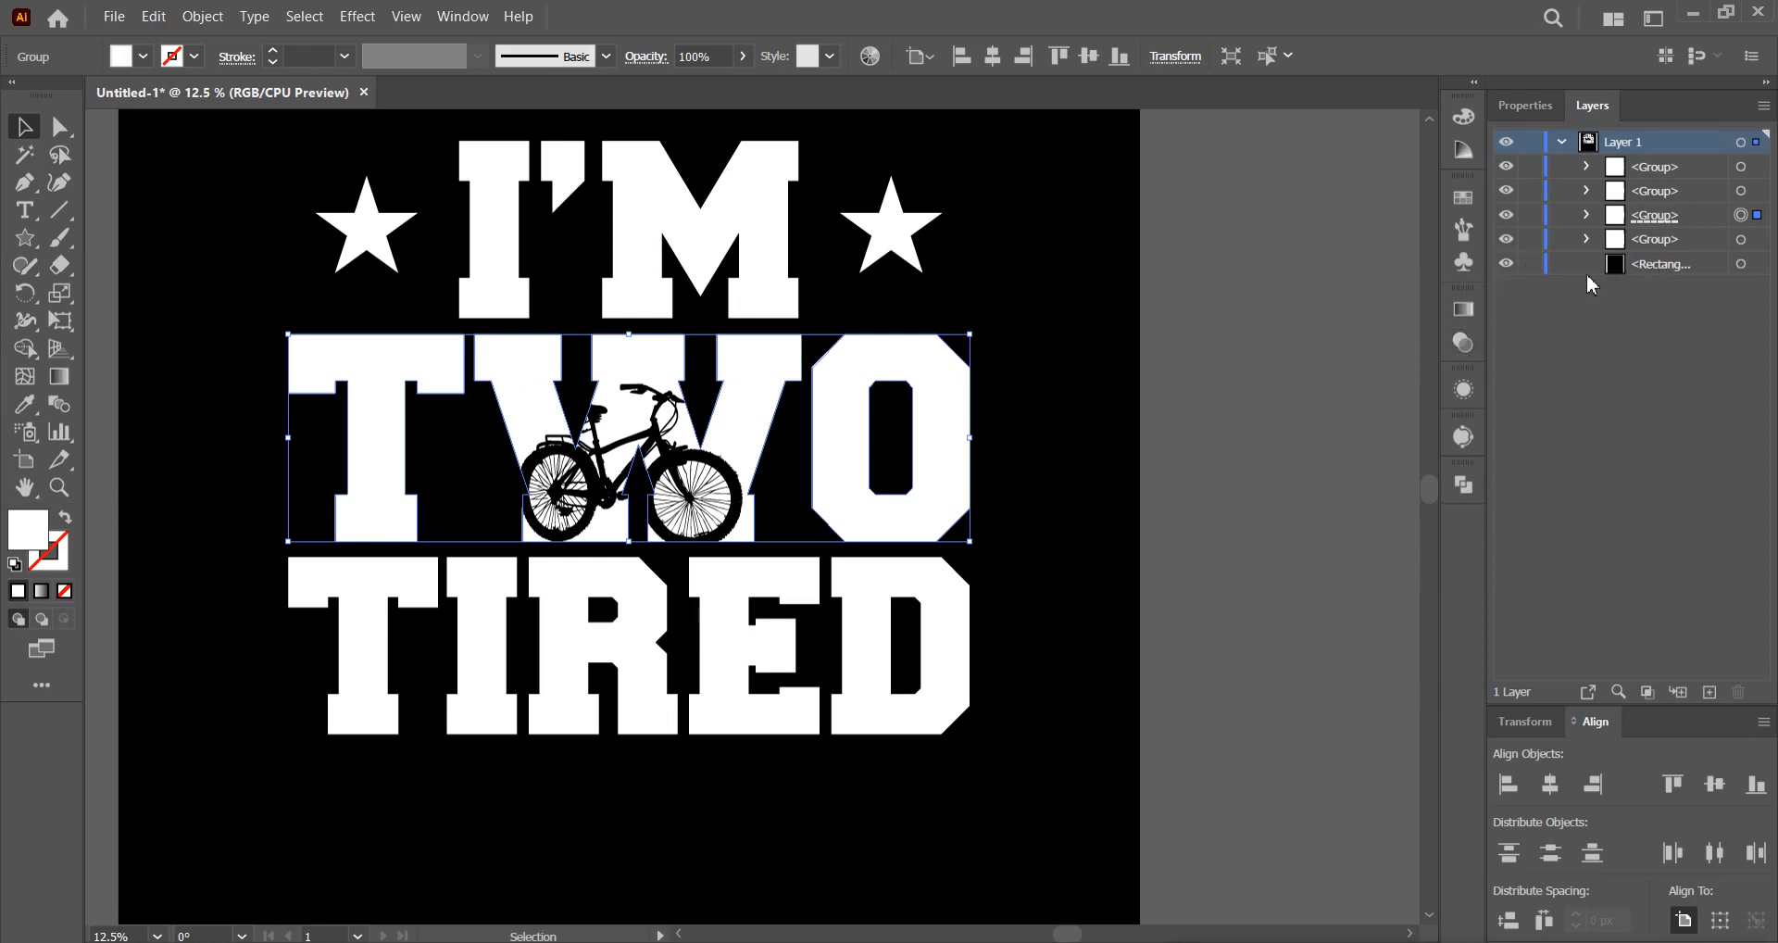
Fill the background rectangle with dark red, hex 890000, and lock it again.
left_click(1742, 269)
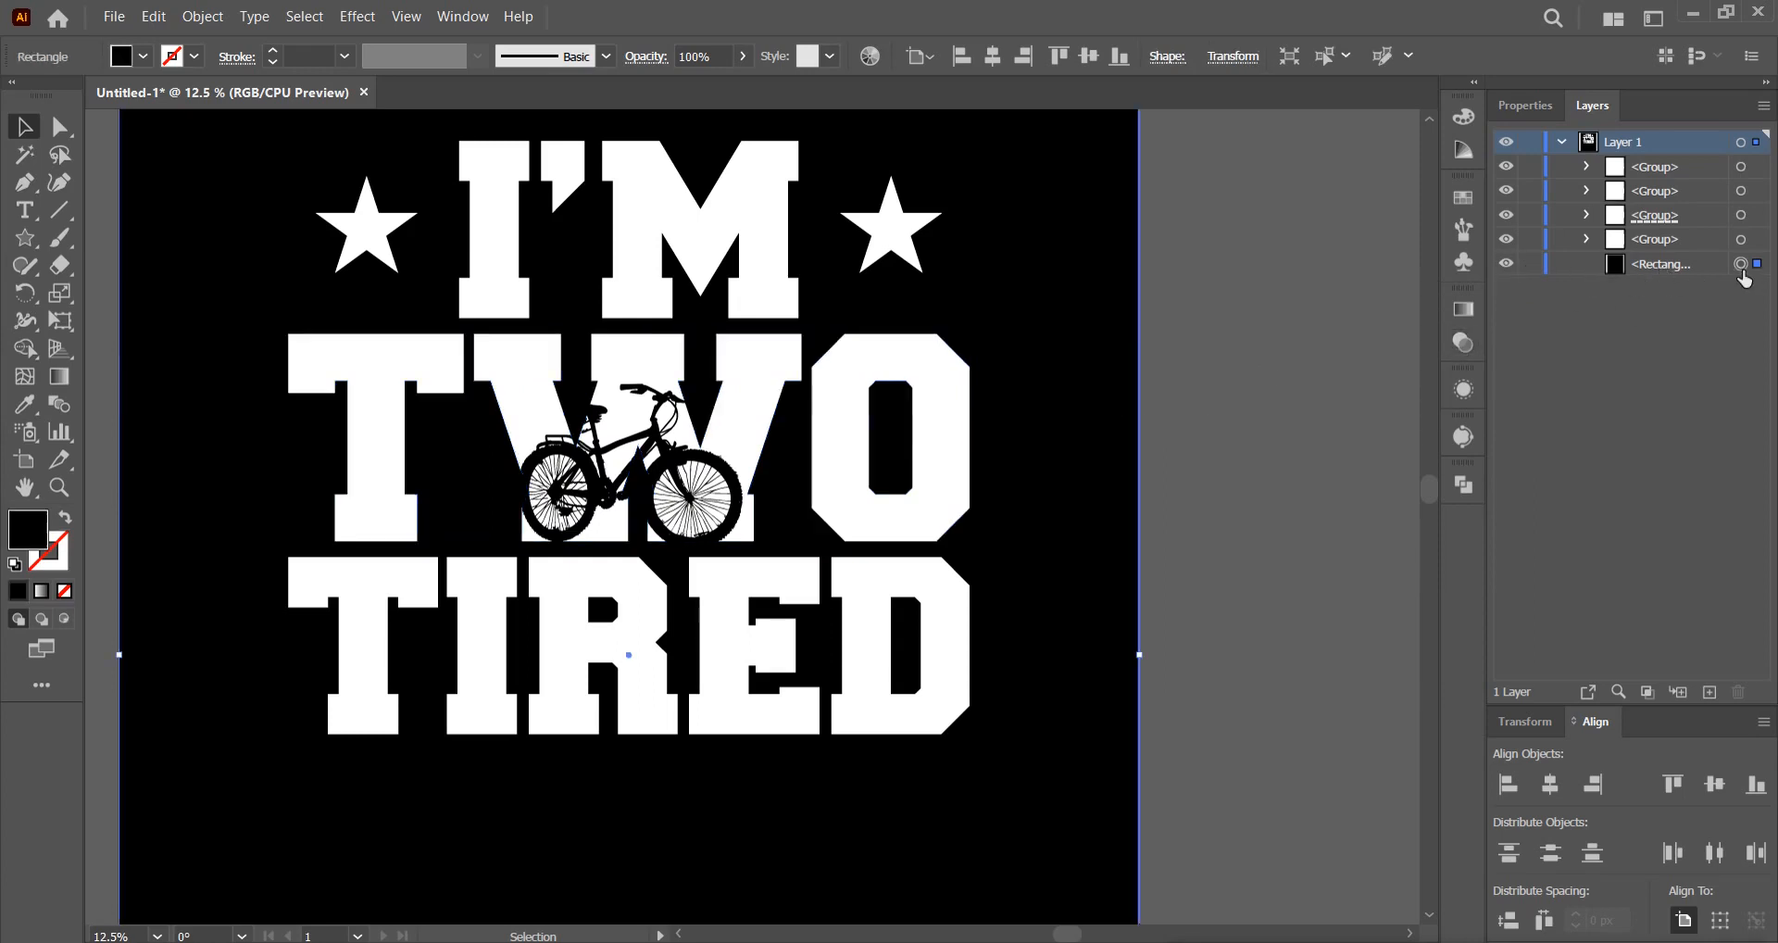
left_click(143, 56)
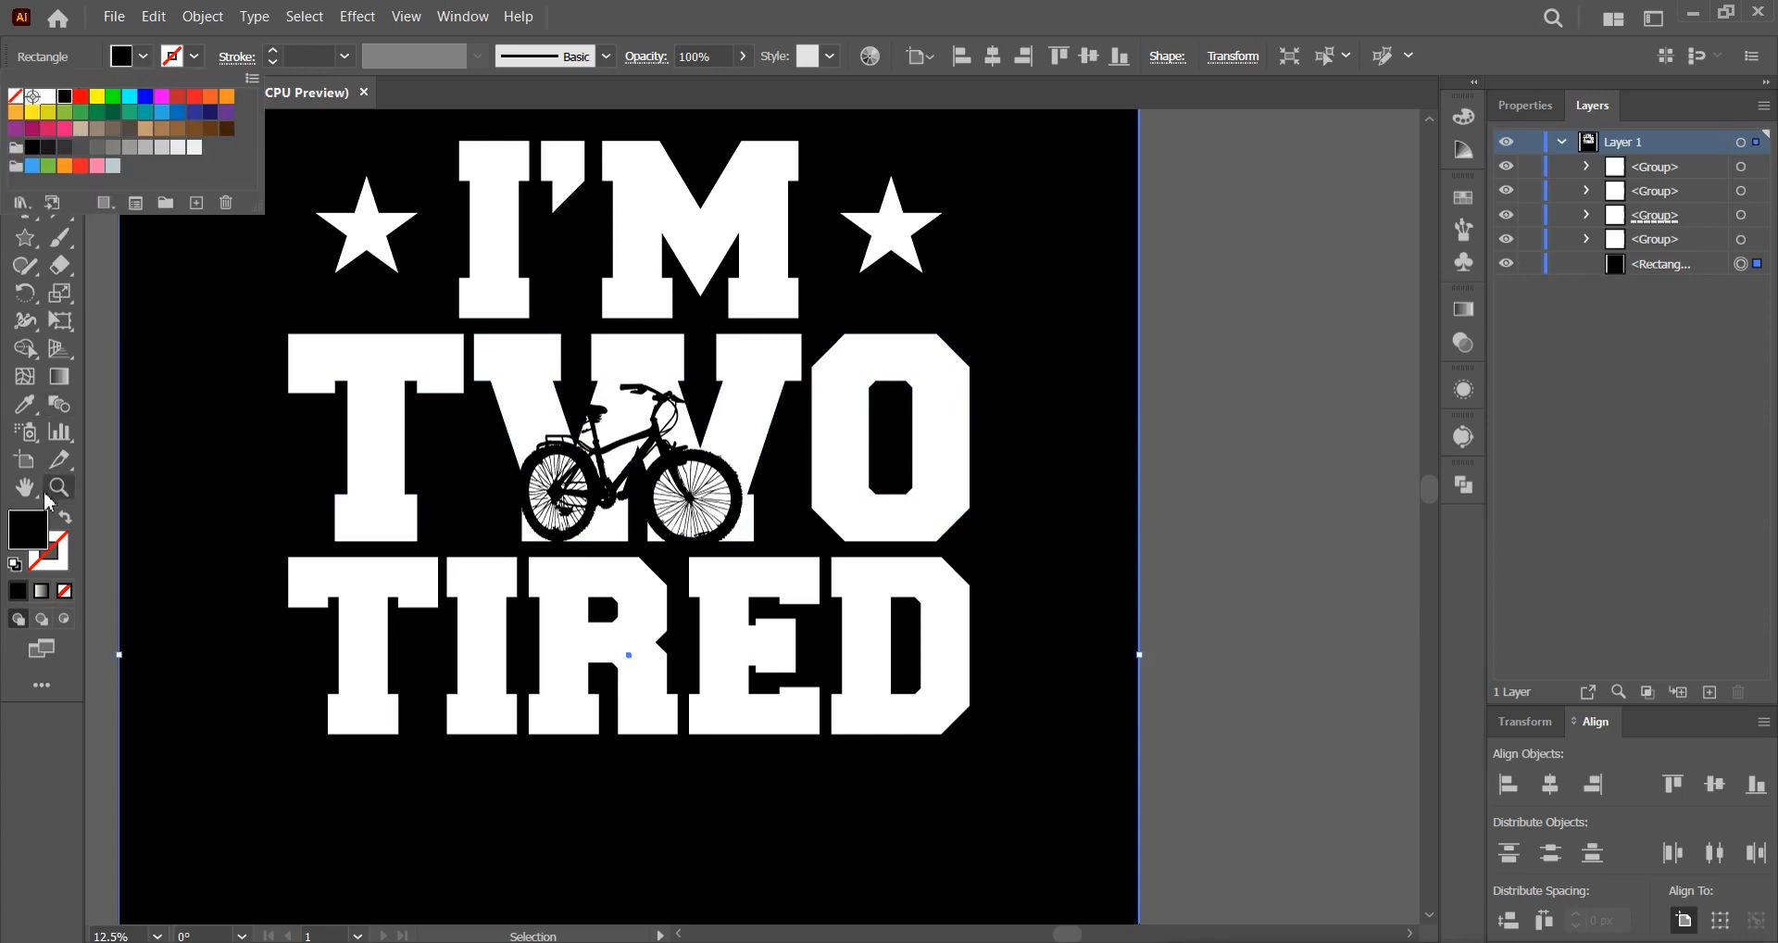
double_click(27, 530)
left_click(1022, 587)
mouse_move(1023, 587)
left_mouse_down()
mouse_move(1102, 611)
mouse_move(1134, 574)
left_mouse_up()
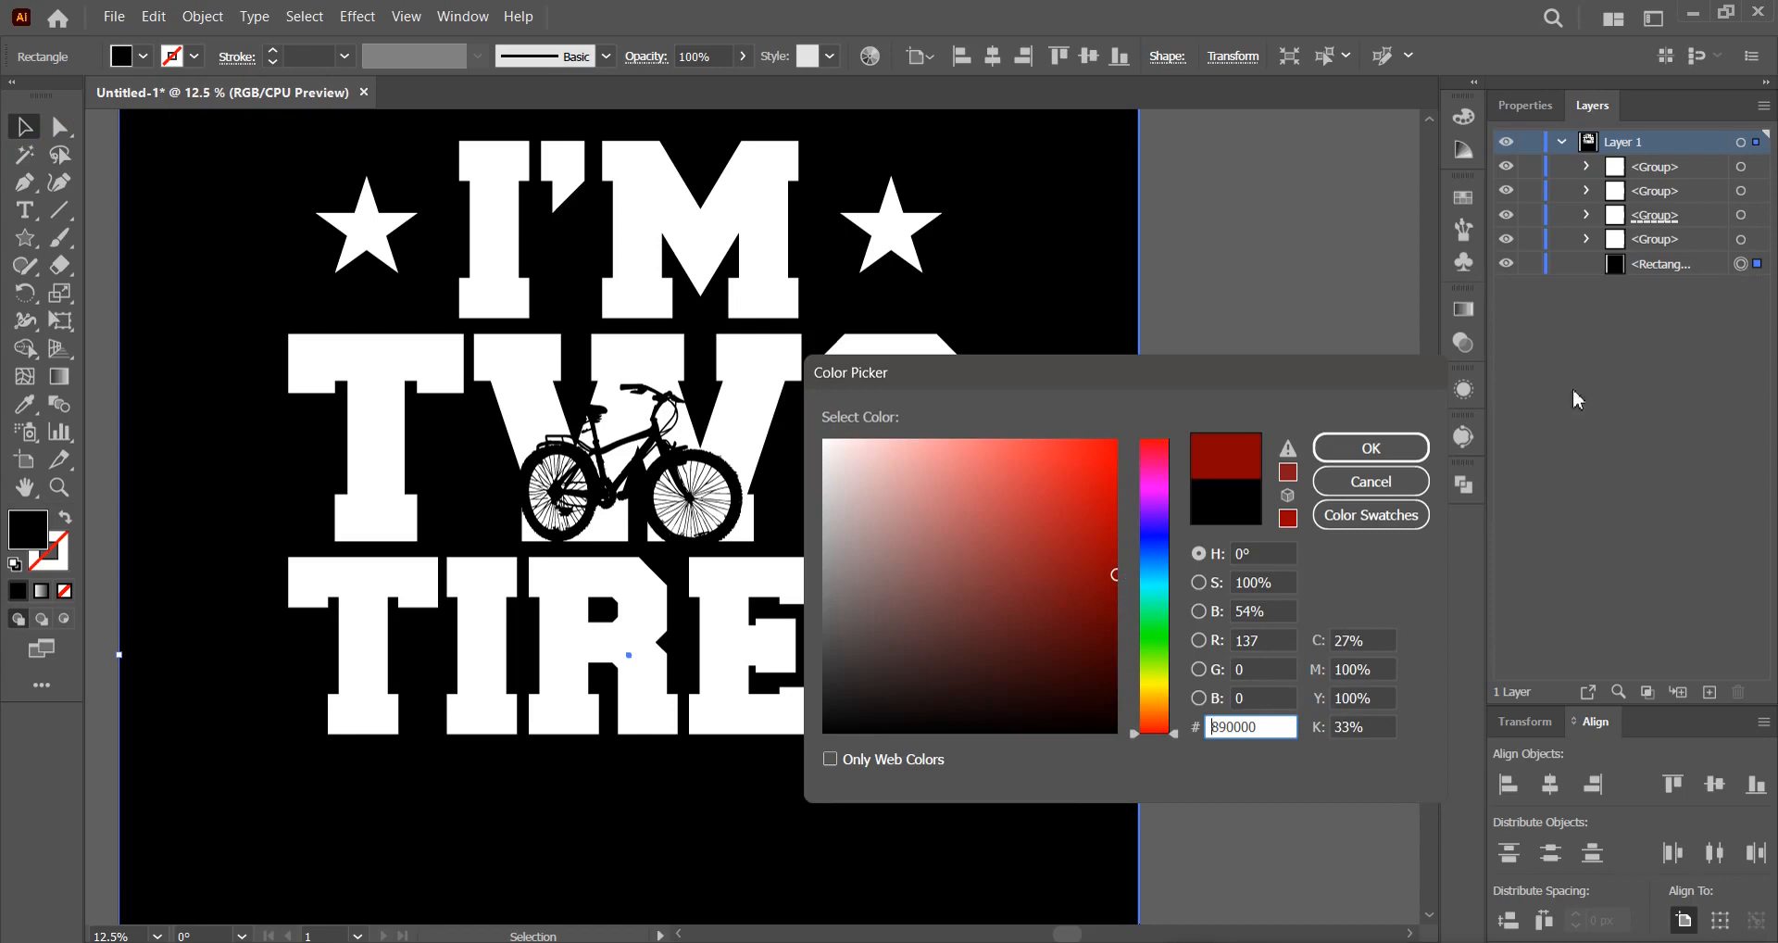
left_click(1415, 450)
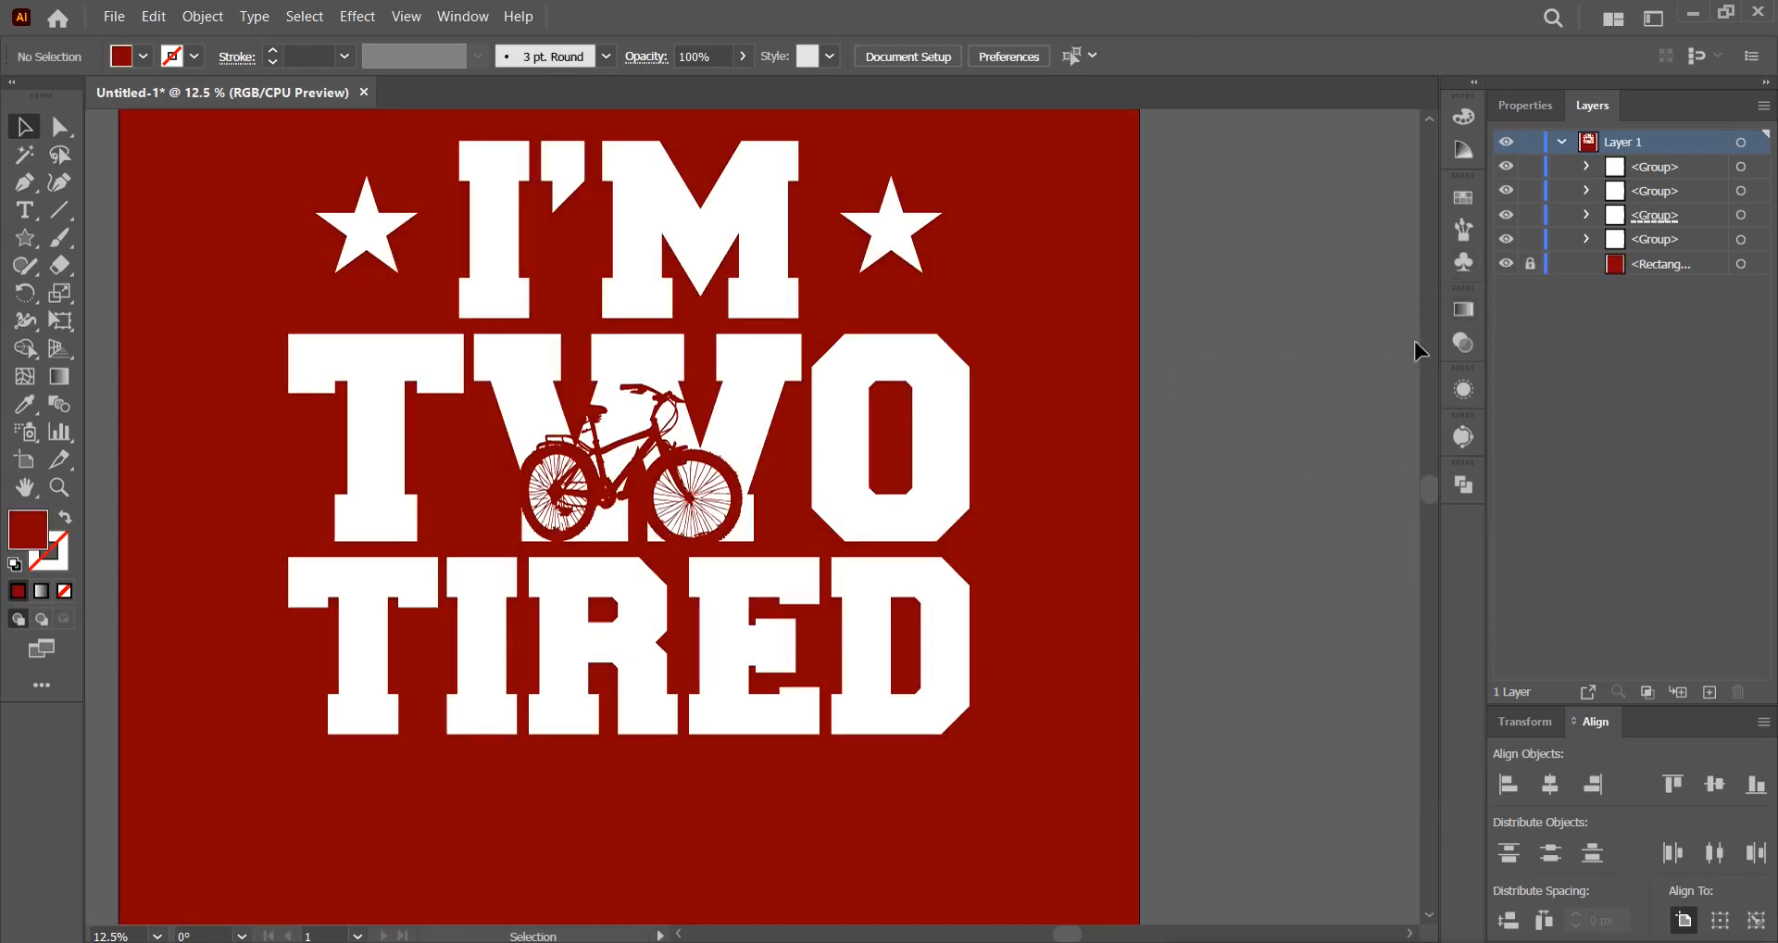
Group the three words and the stars together above the red background.
key("space")
left_click_drag(1198, 461, 1266, 492)
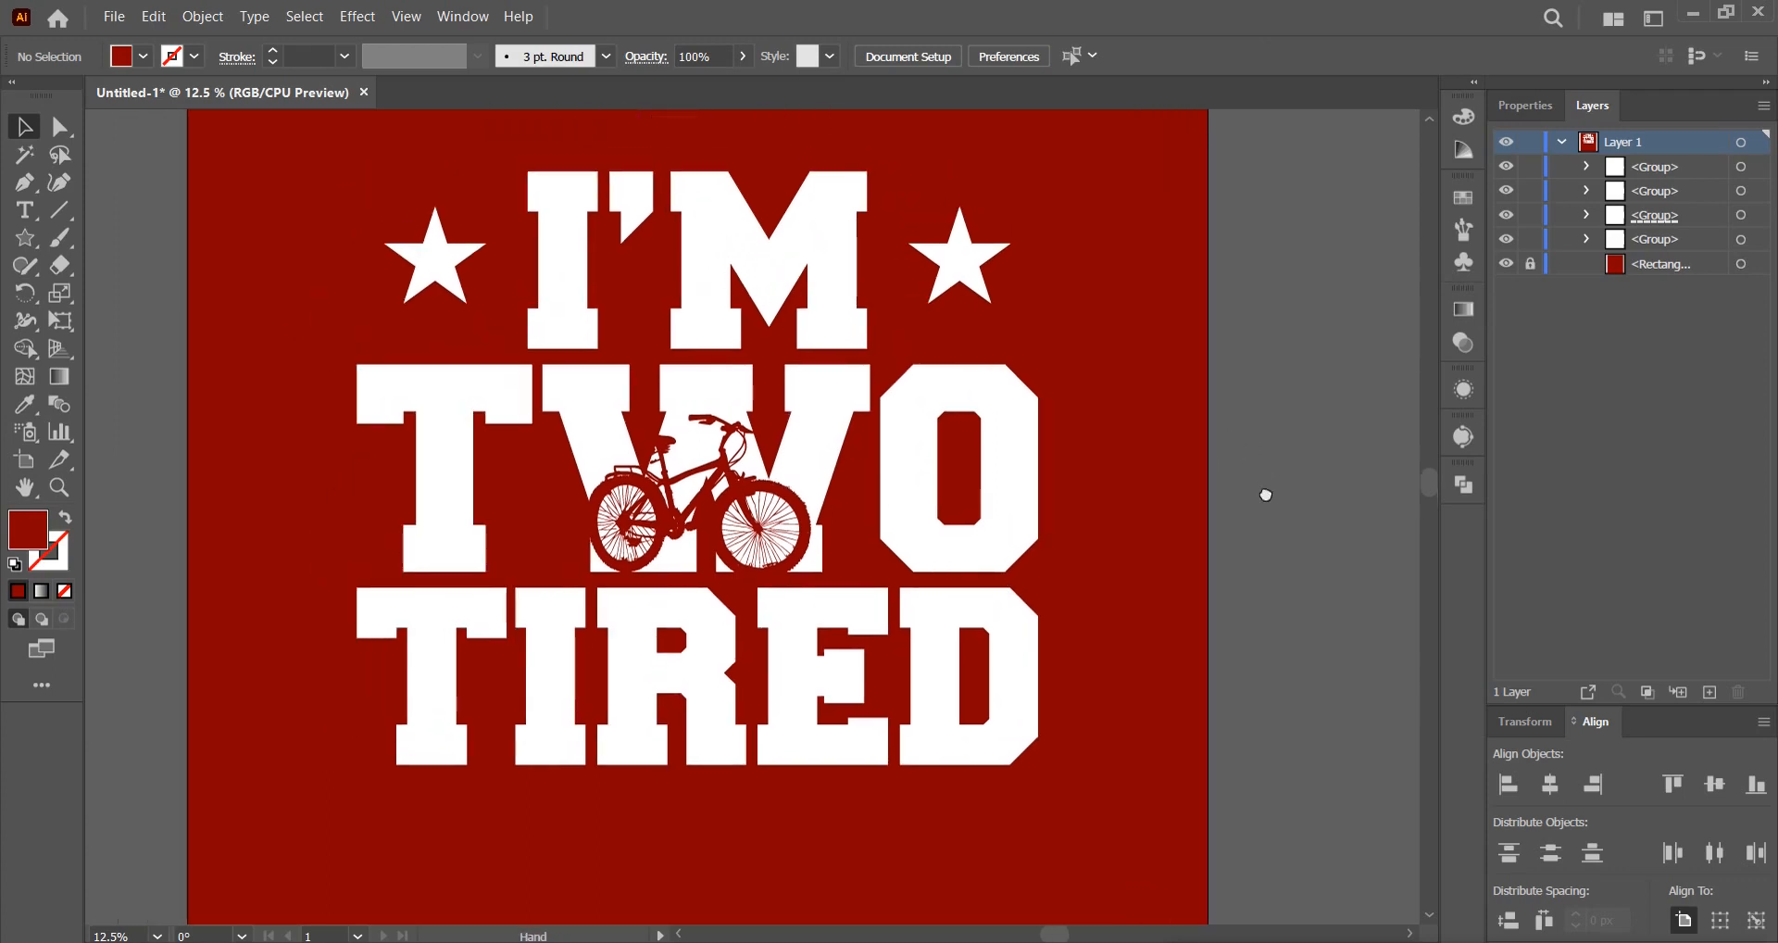
left_click_drag(1065, 797, 367, 232)
right_click(720, 258)
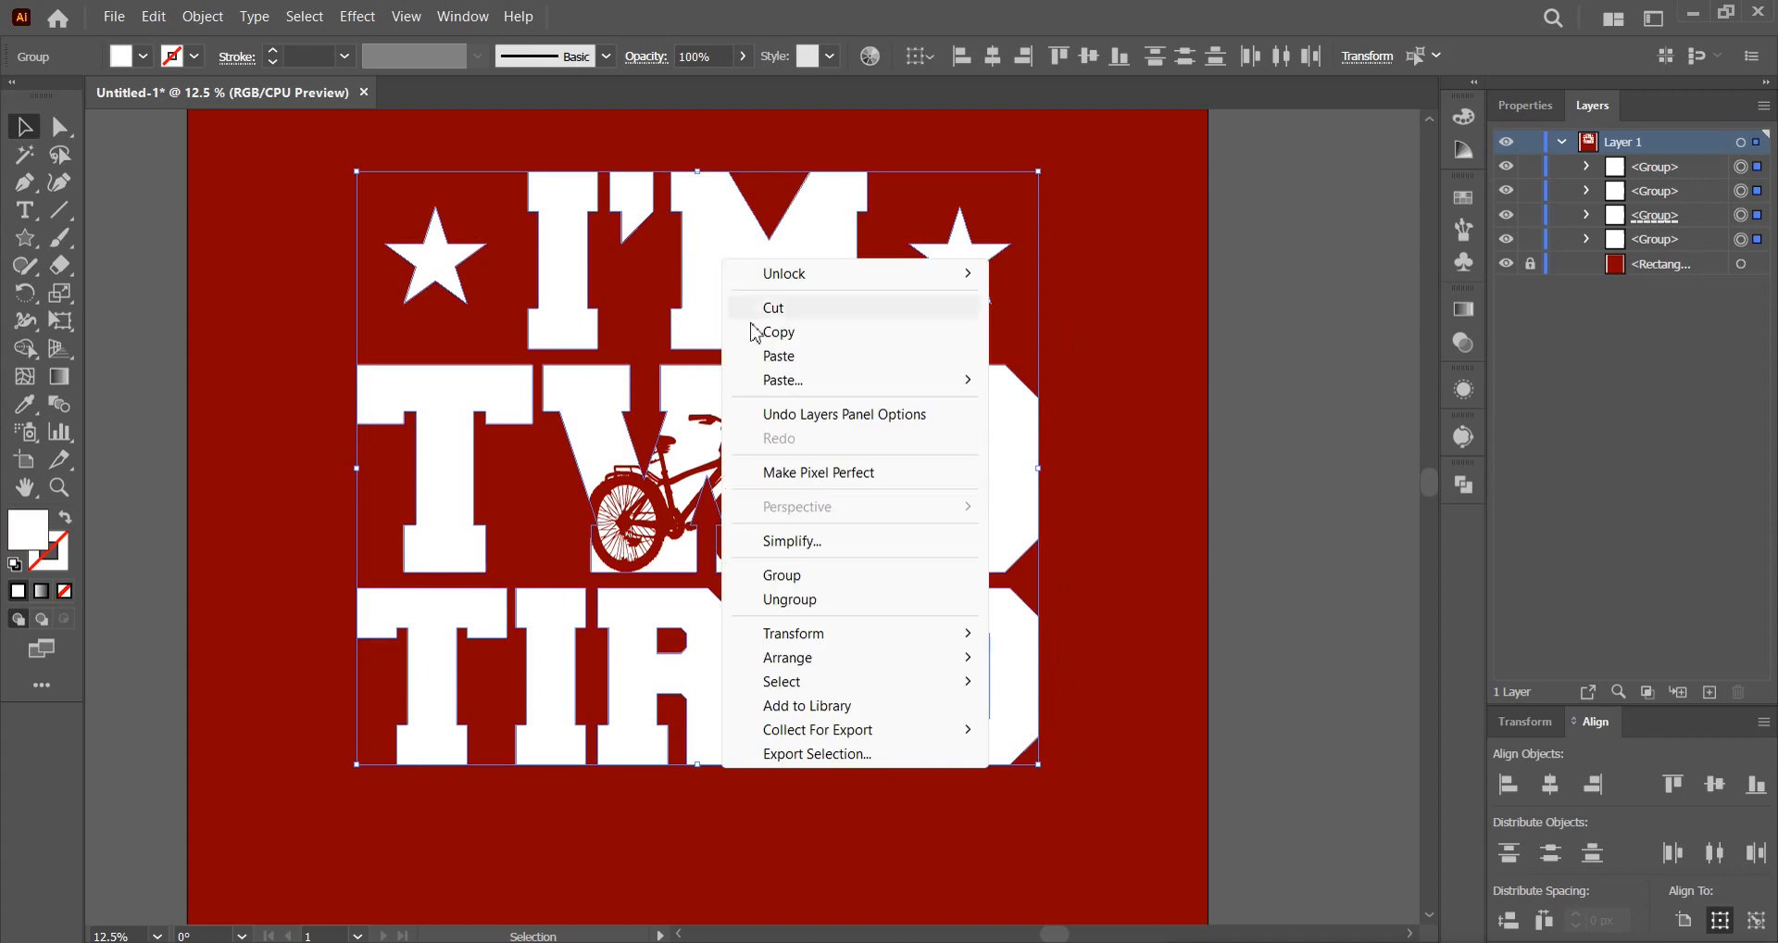
left_click(800, 574)
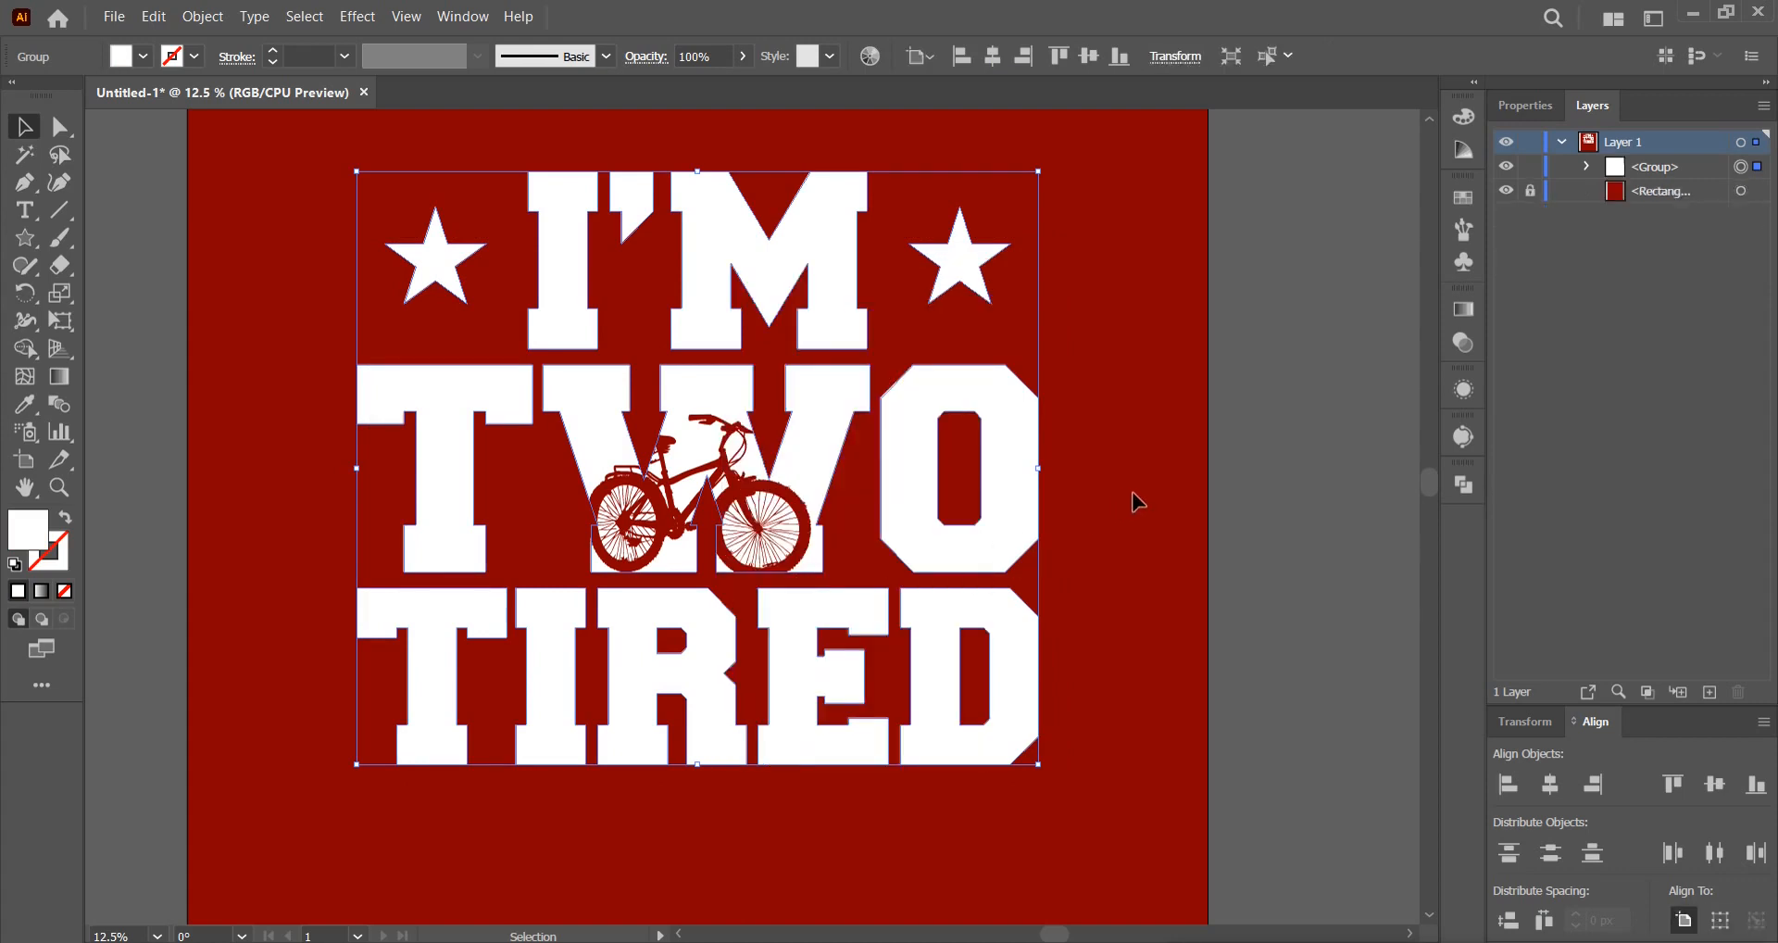
Move the grunge image background-2389460.jpg over the lettering, centre it horizontally on the artboard and enlarge it to cover the whole design.
scroll(1121, 500, "down", 1)
left_click_drag(1071, 476, 1212, 455)
left_click(1186, 474)
scroll(1186, 474, "up", 1)
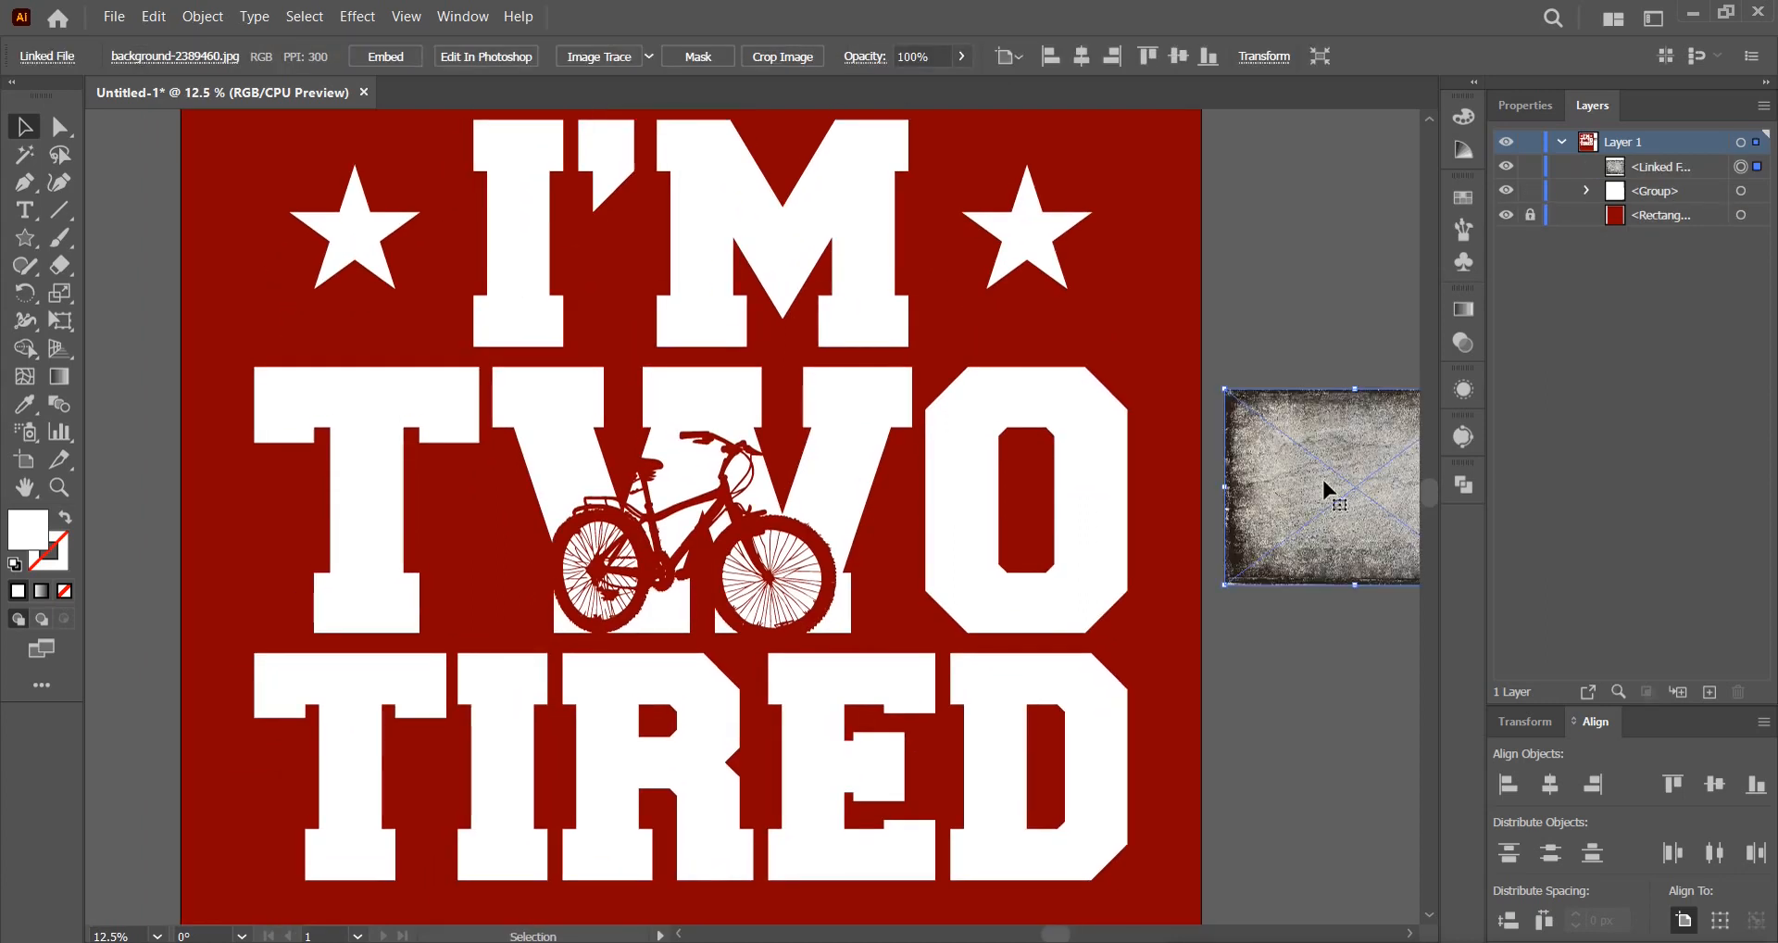
left_click_drag(1324, 486, 724, 526)
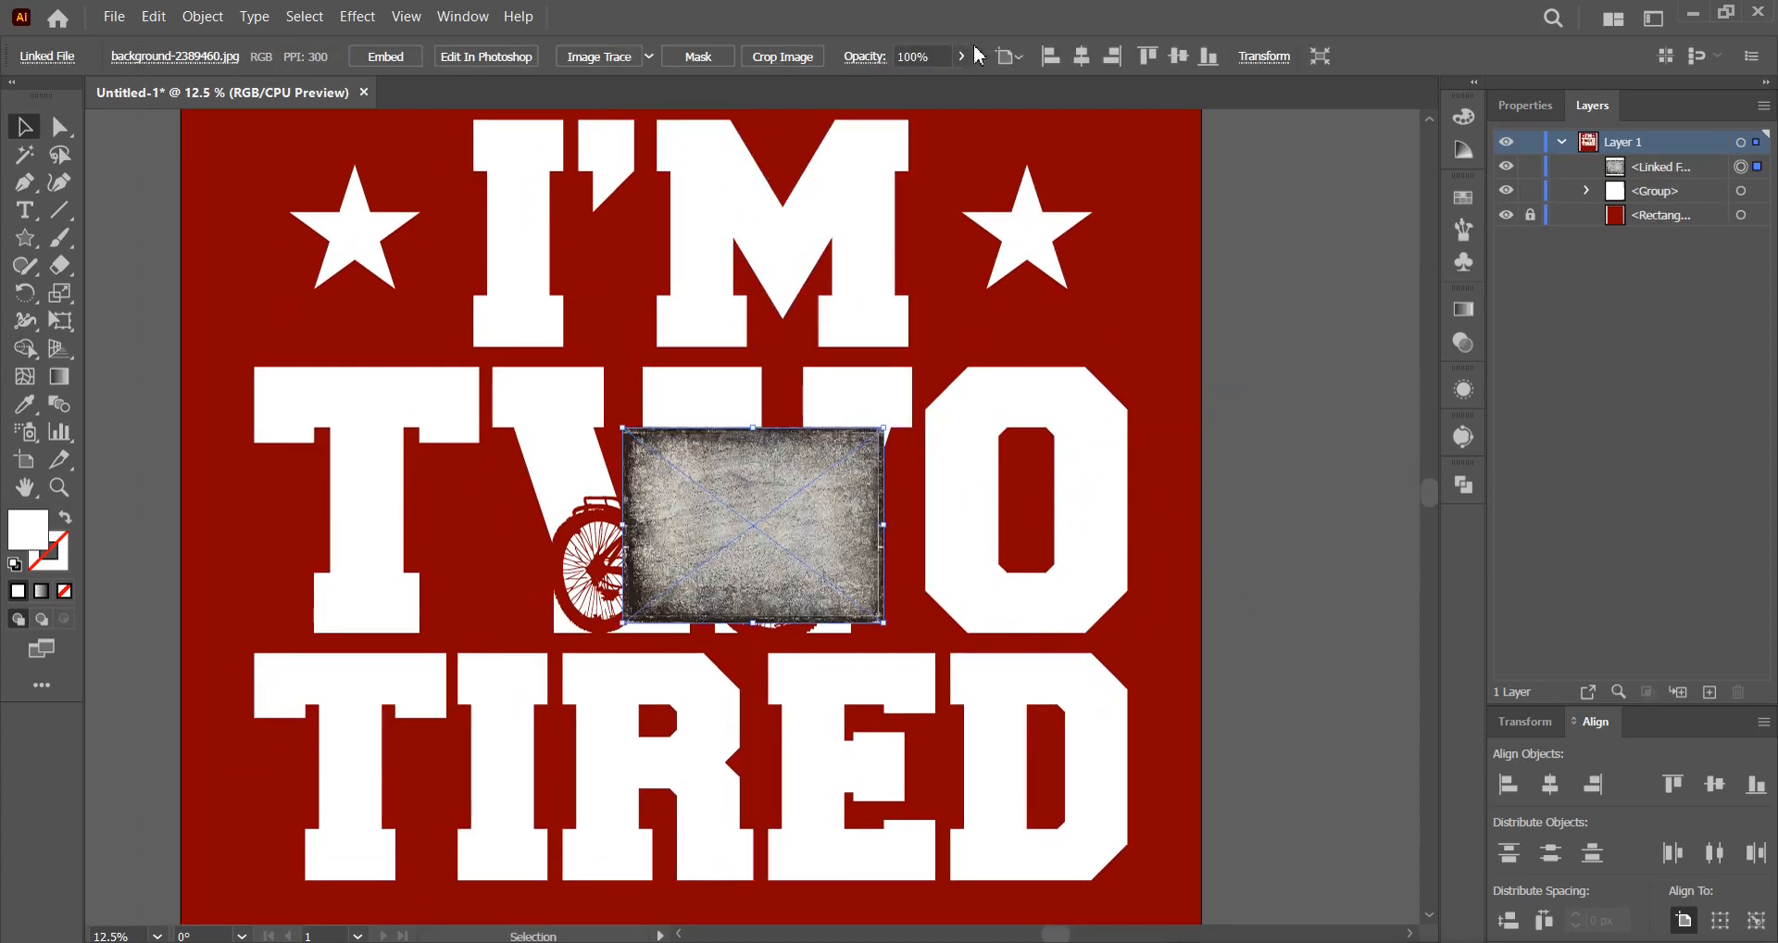
left_click(1081, 56)
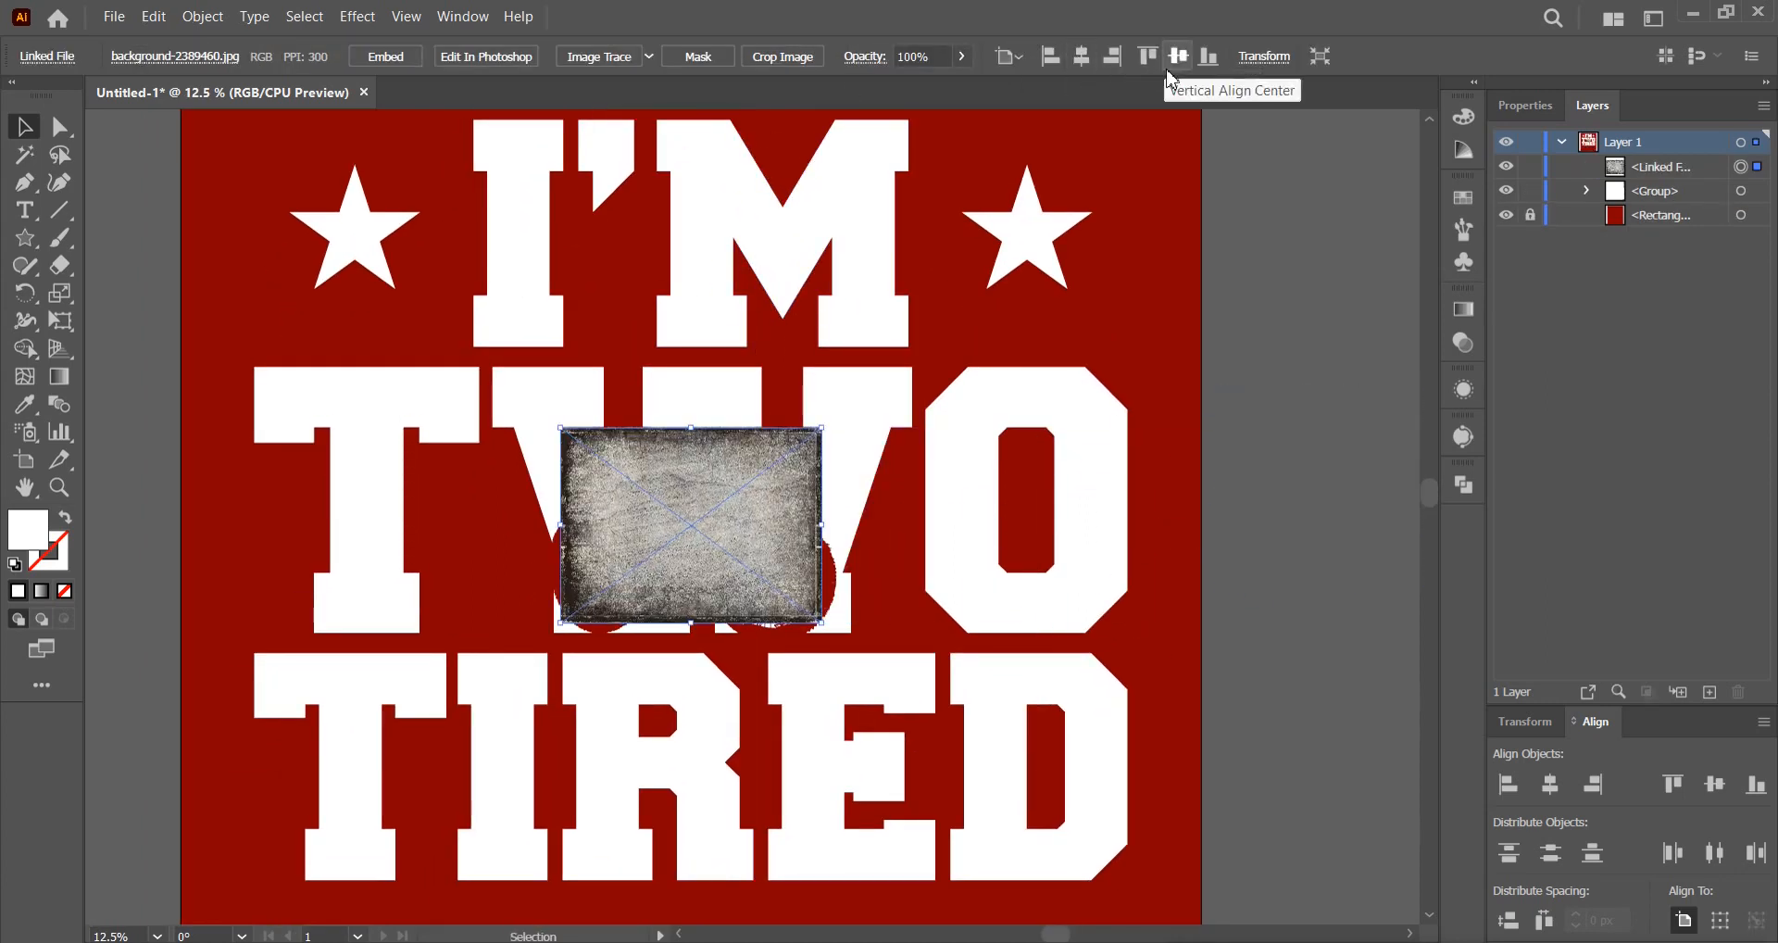
left_click_drag(821, 524, 1261, 515)
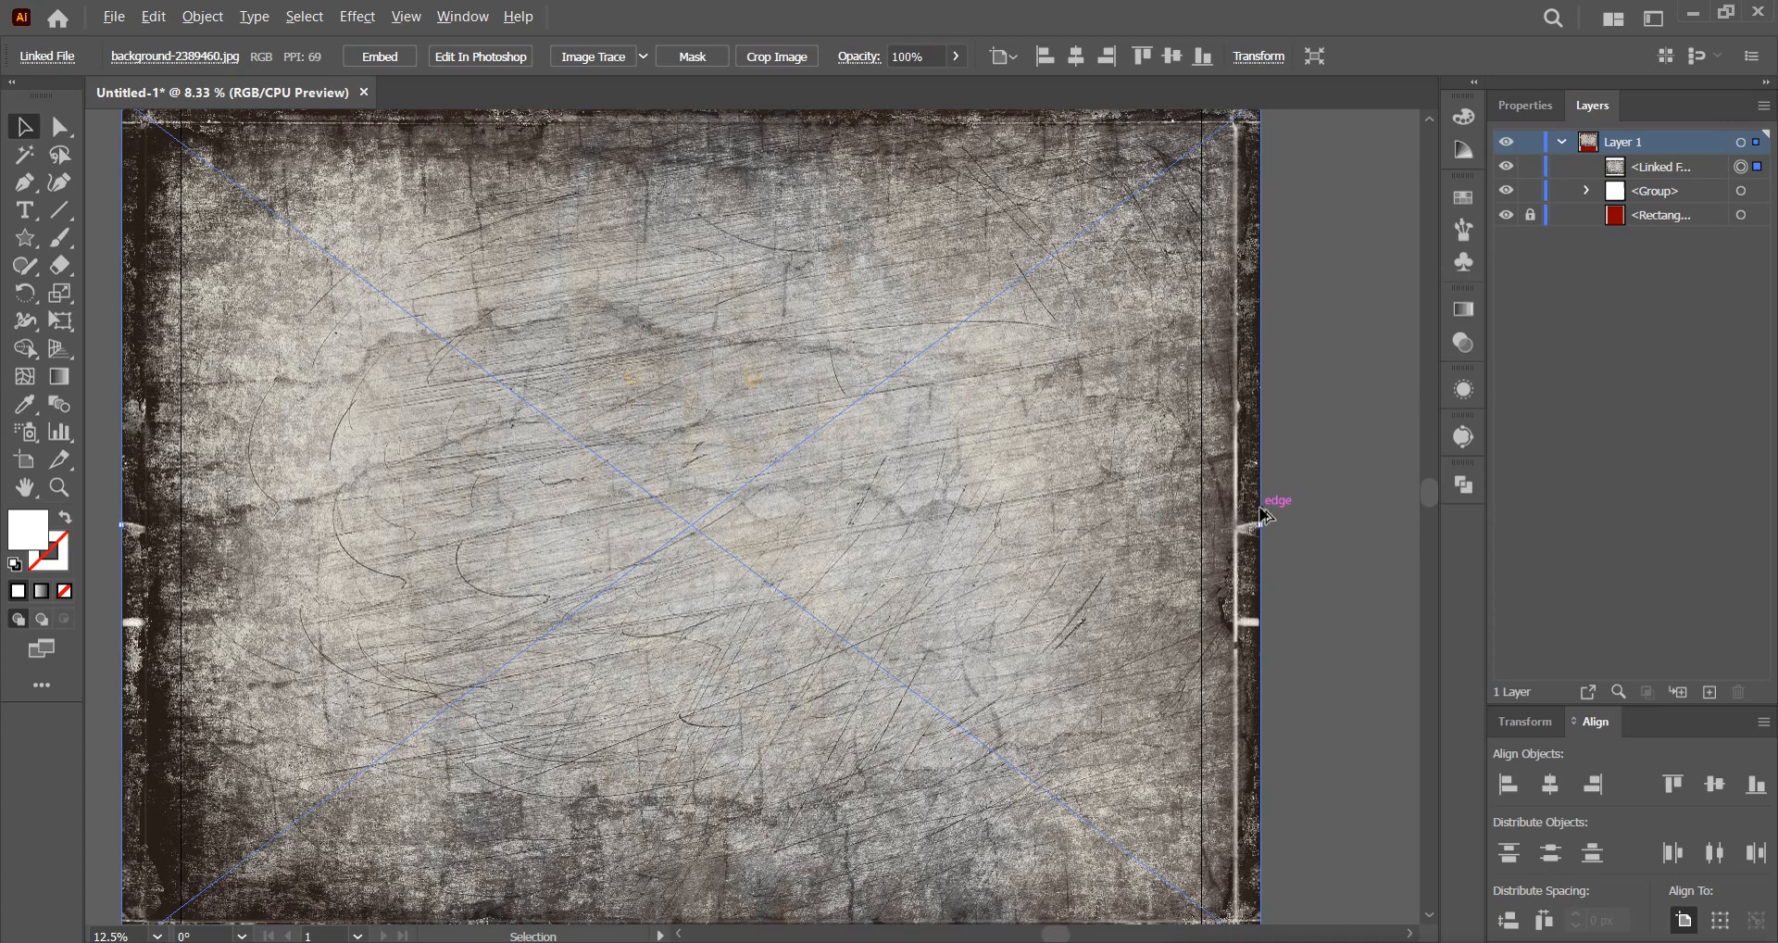
Cut the enlarged grunge image from the artboard to the clipboard.
scroll(1265, 515, "down", 1)
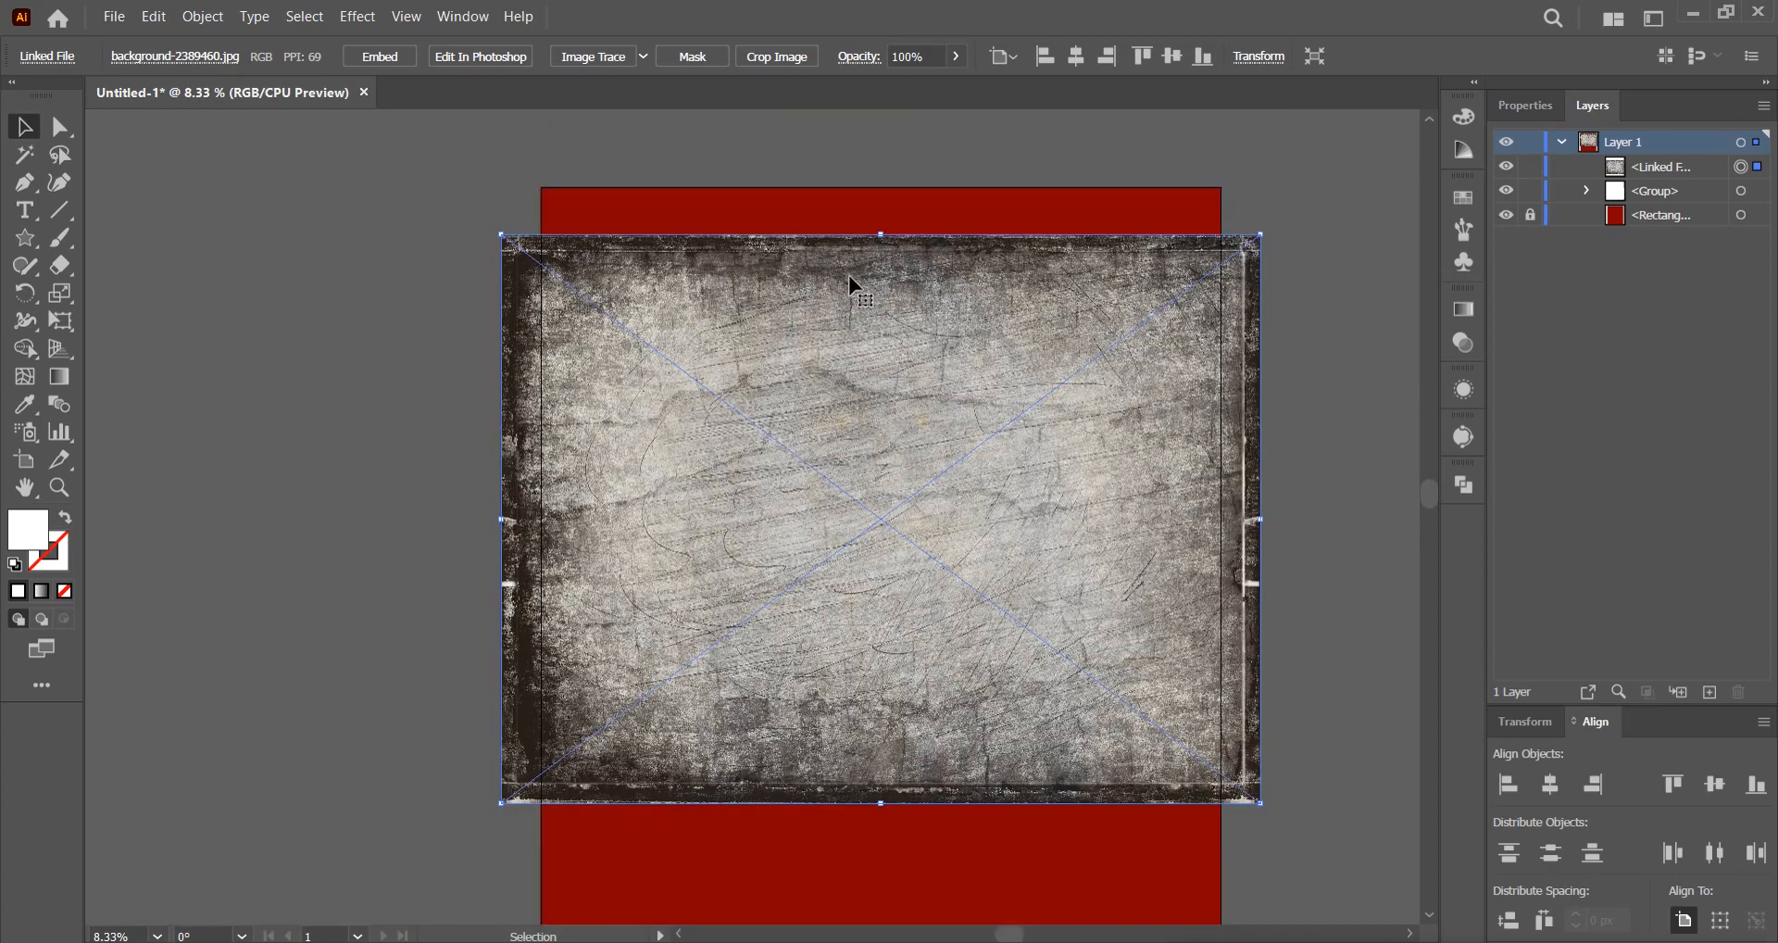
left_click(204, 17)
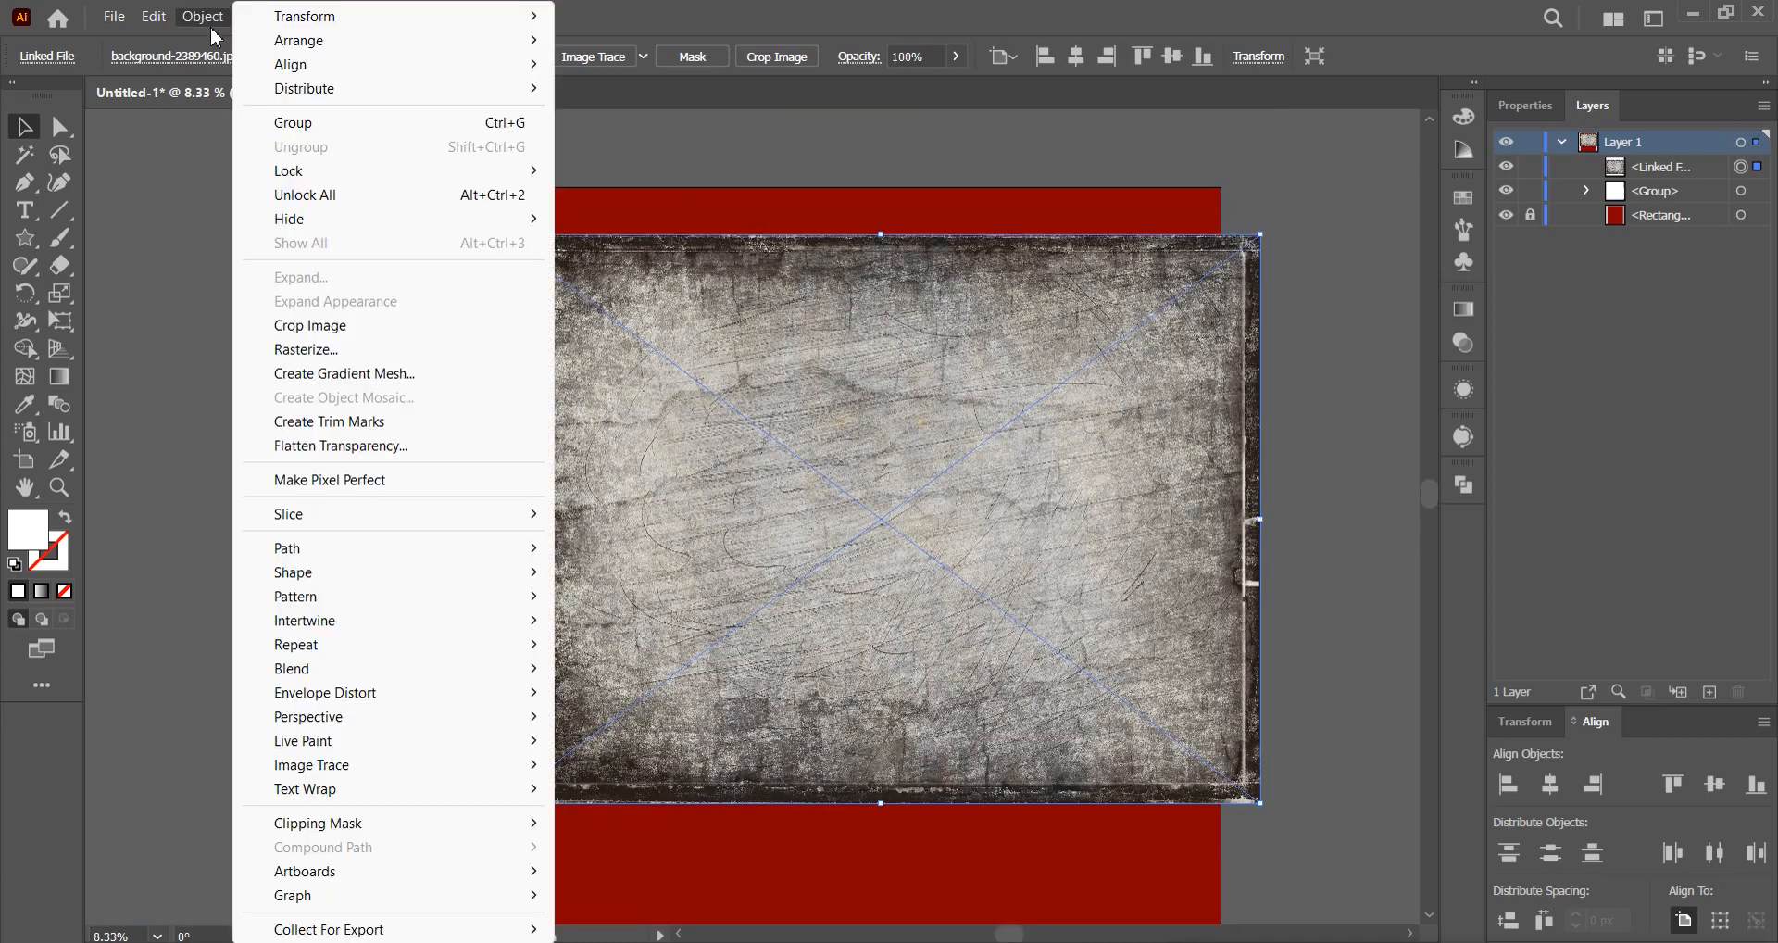
mouse_move(172, 26)
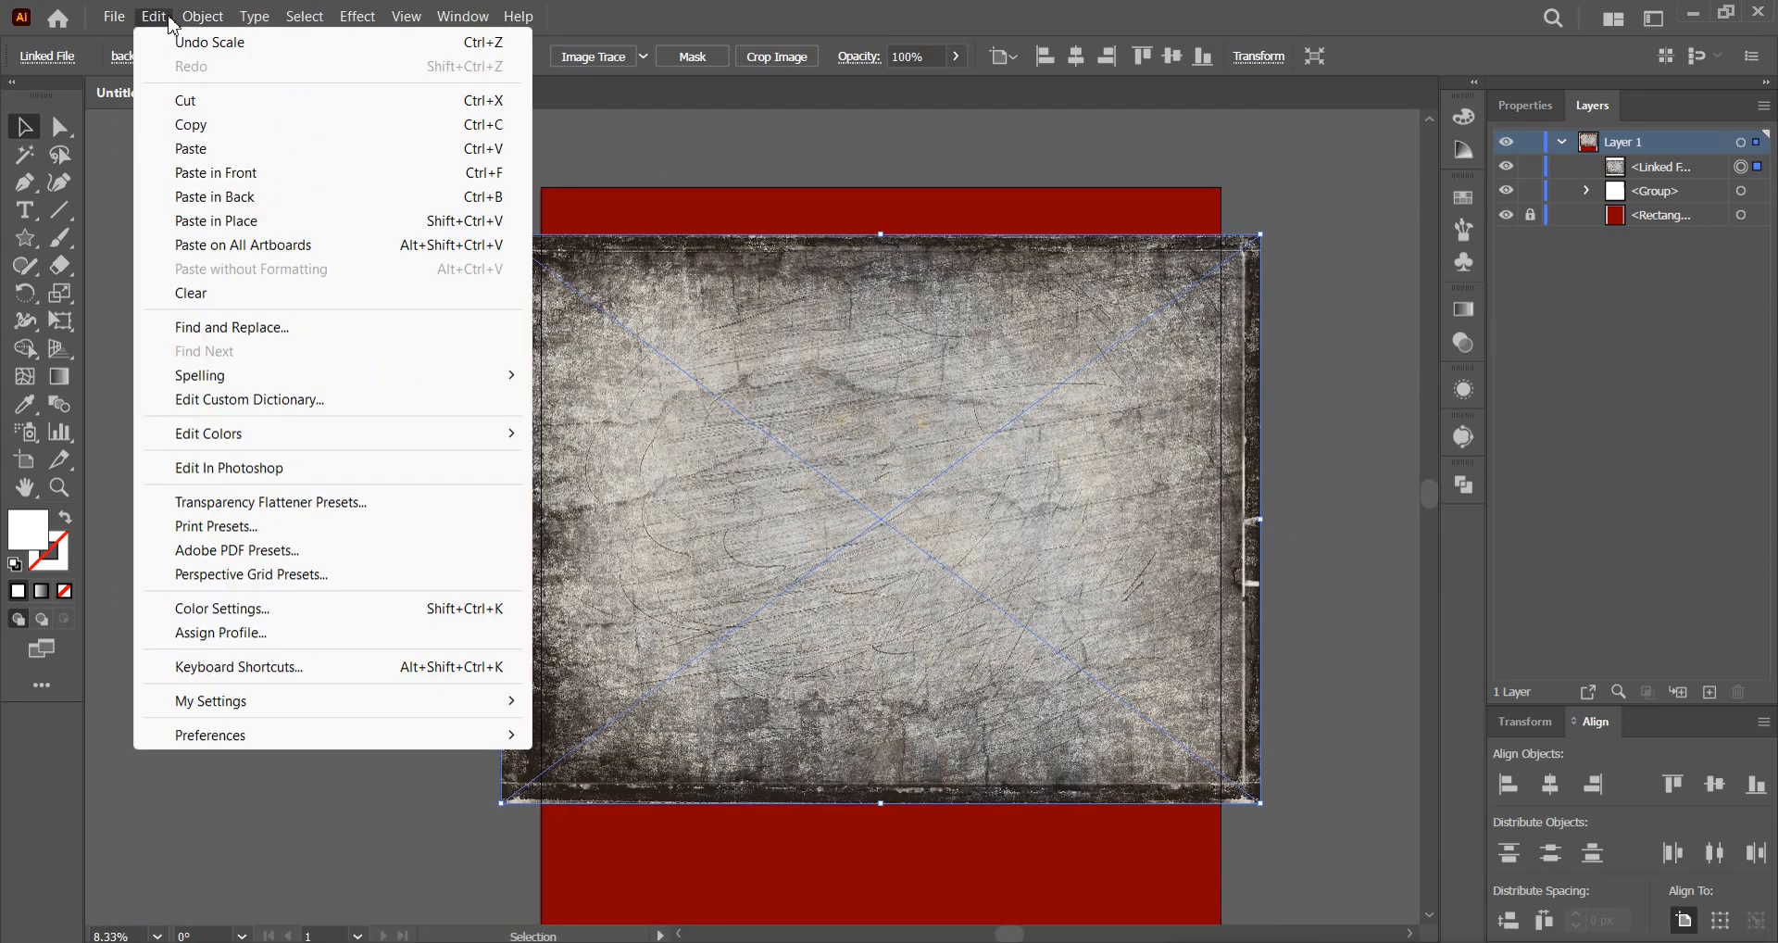
left_click(186, 105)
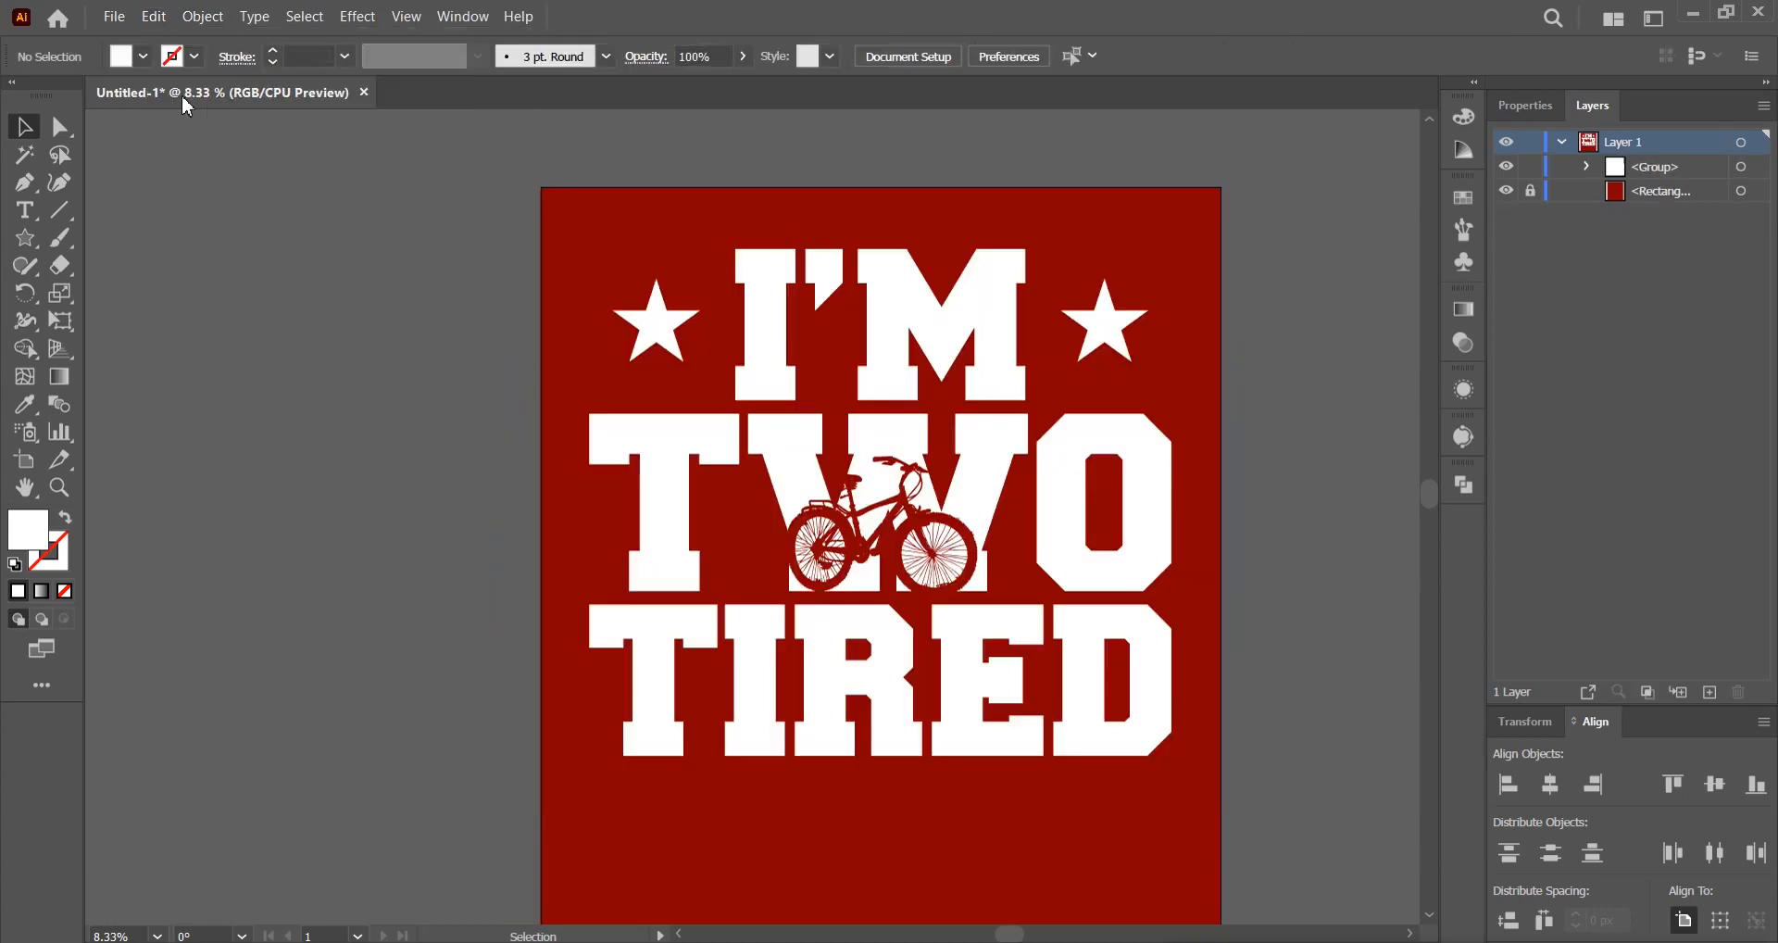
Make an opacity mask on the group of words and stars, with Clip turned off.
left_click(1463, 345)
left_click(1386, 371)
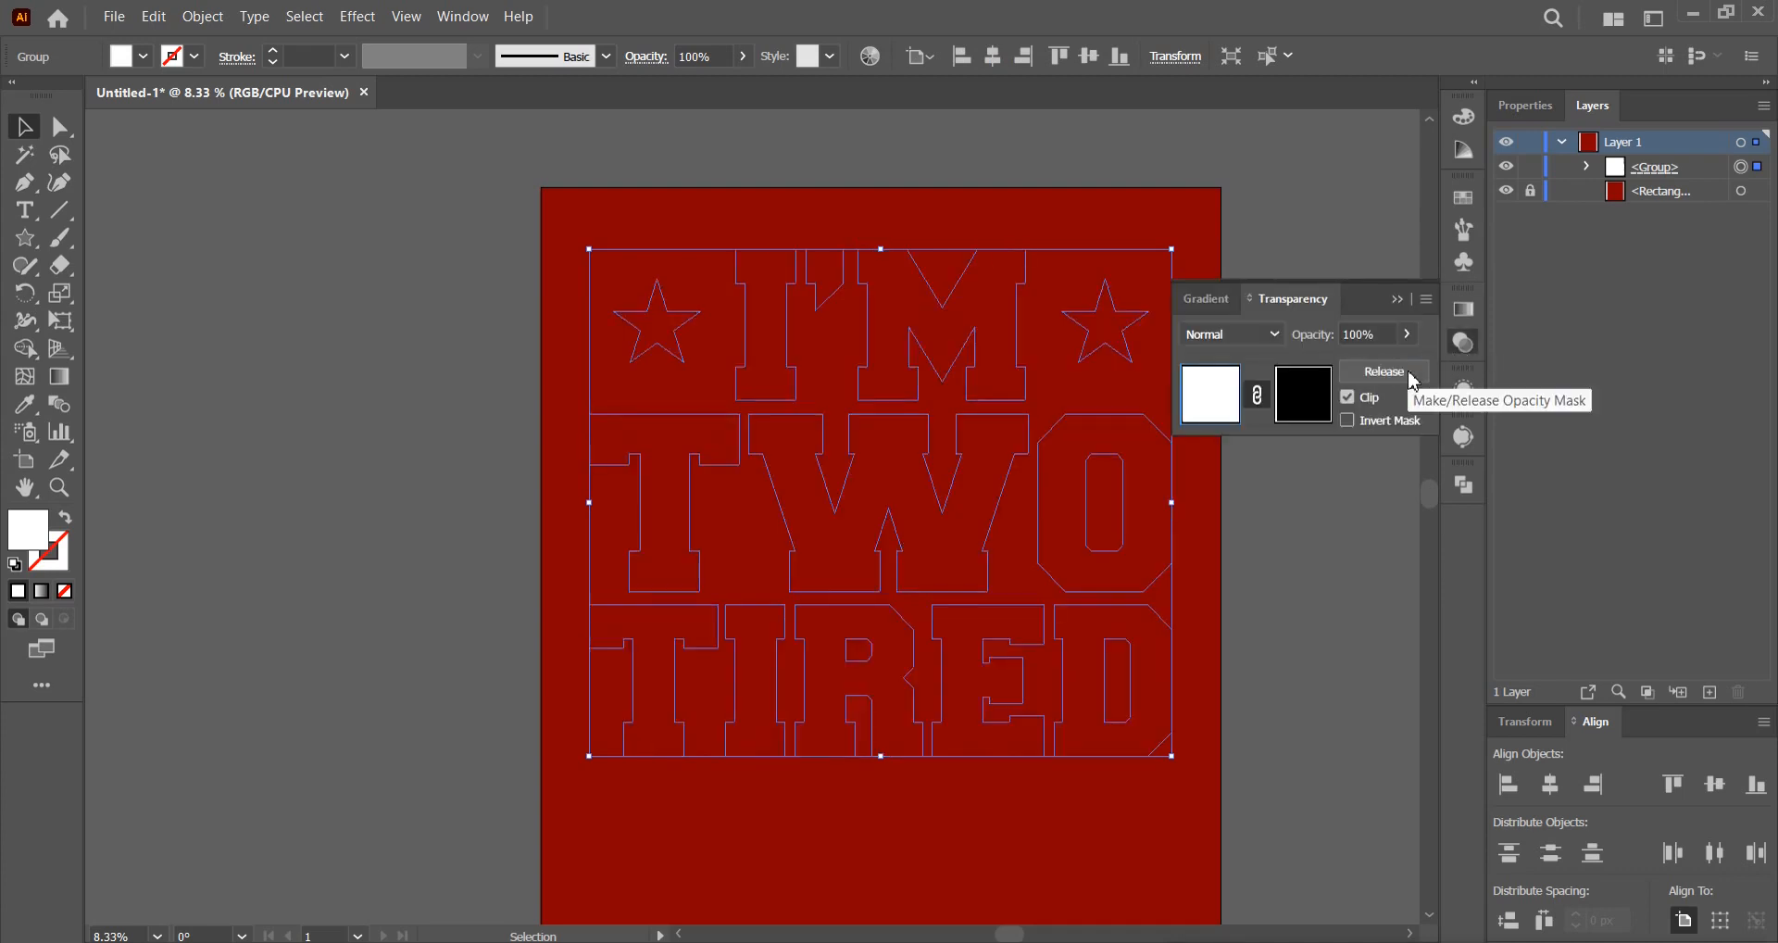
left_click(1347, 396)
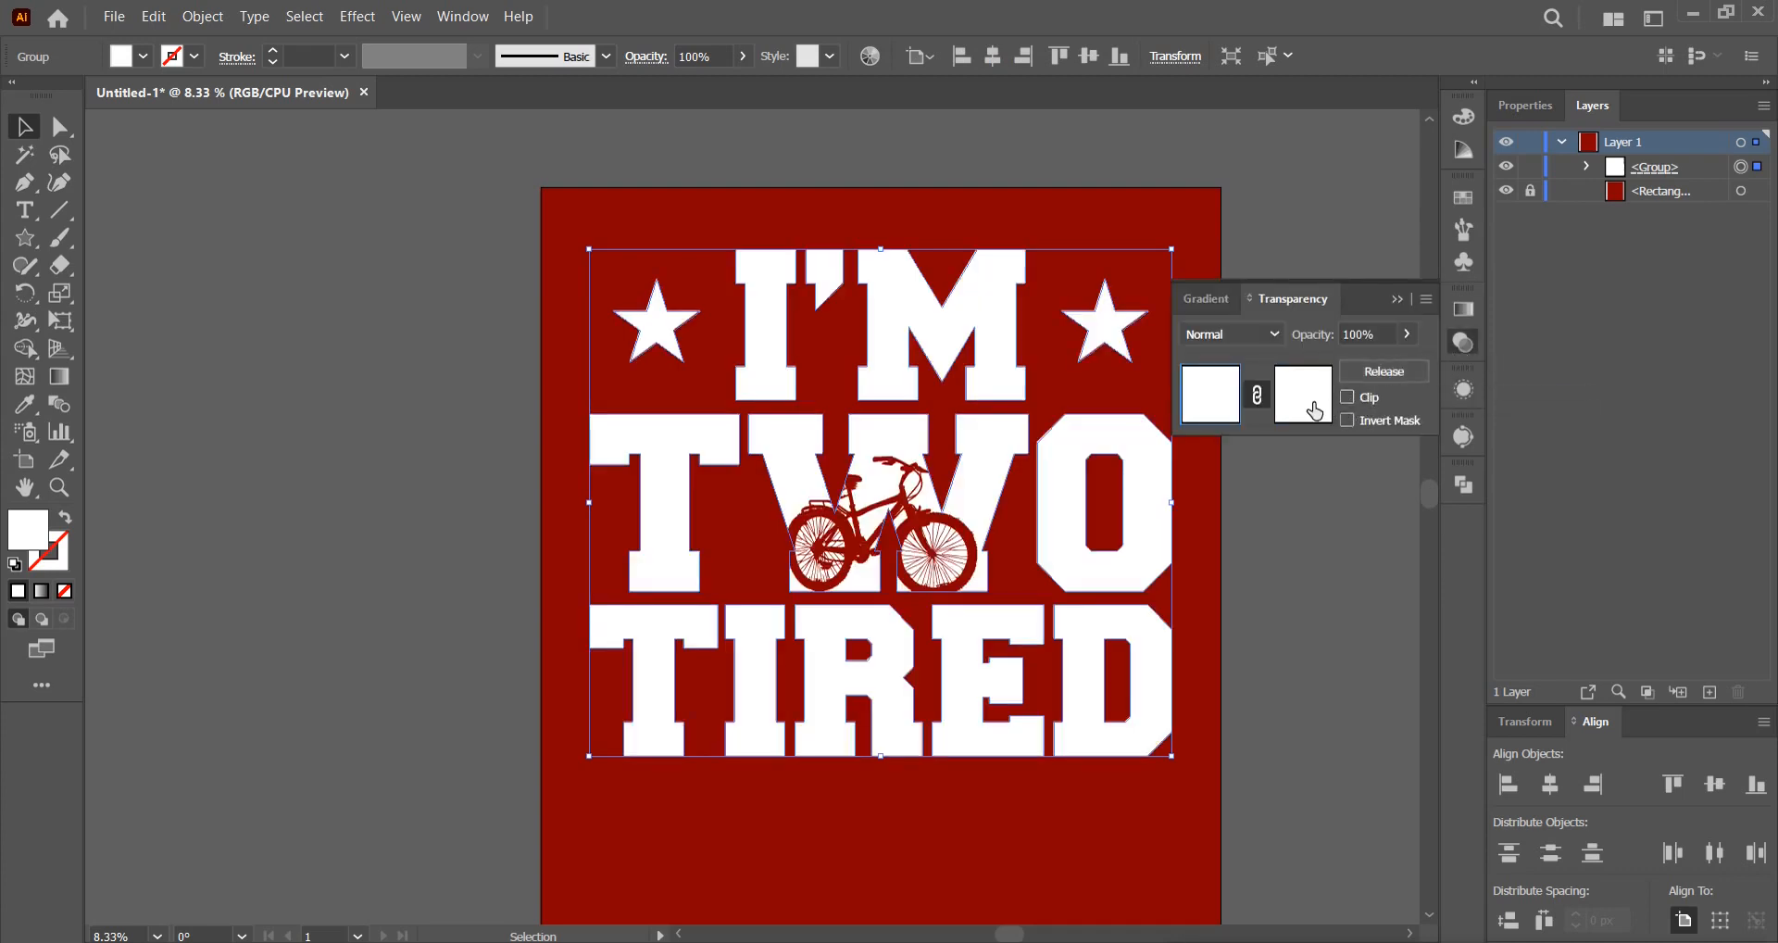
Paste the cut grunge image in front inside the group's opacity mask and return to editing the normal artwork.
left_click(1315, 405)
left_click(154, 16)
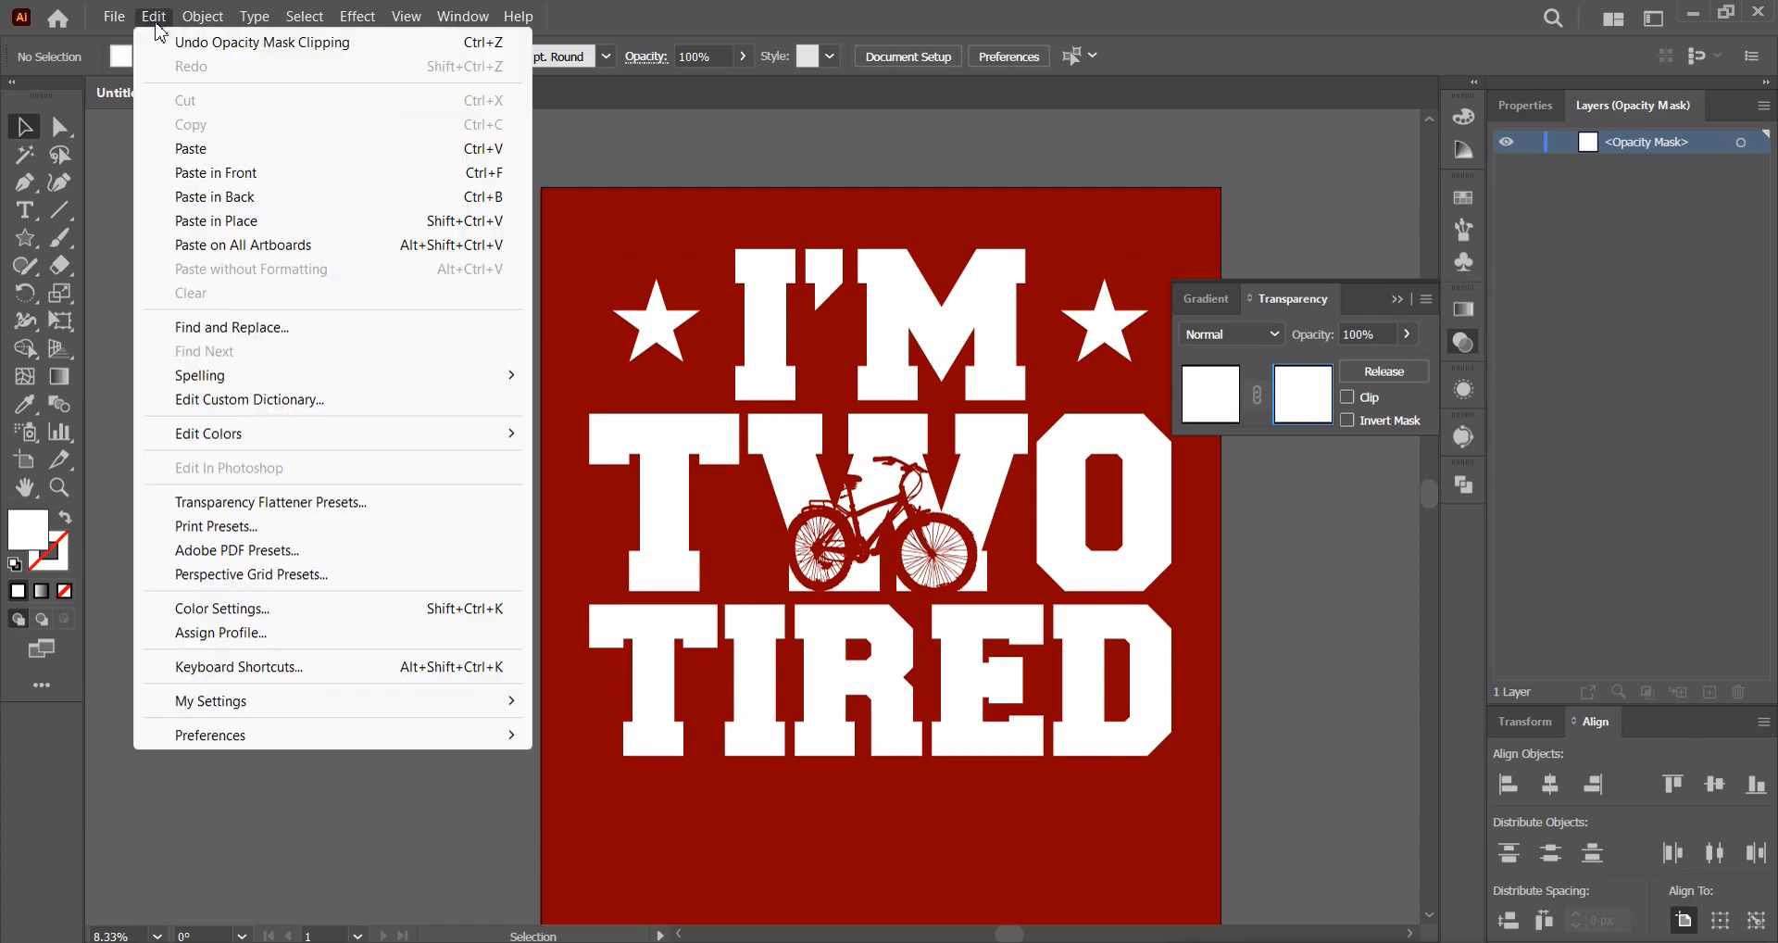
left_click(206, 183)
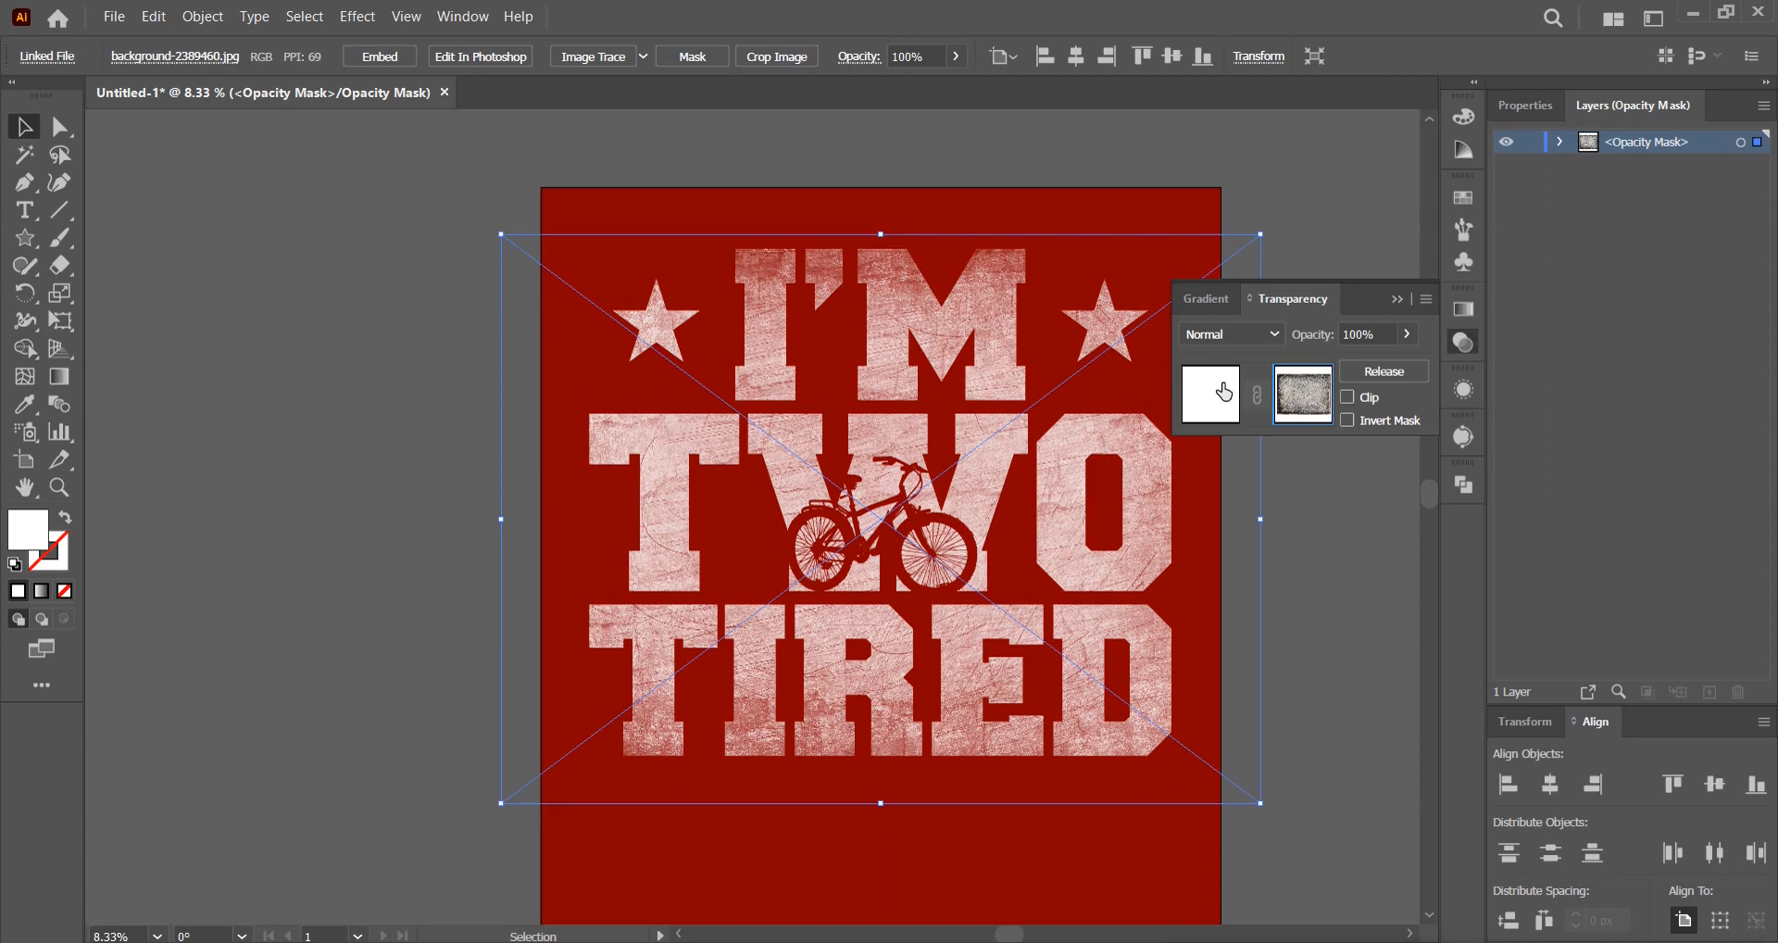
left_click(1224, 392)
left_click(1313, 491)
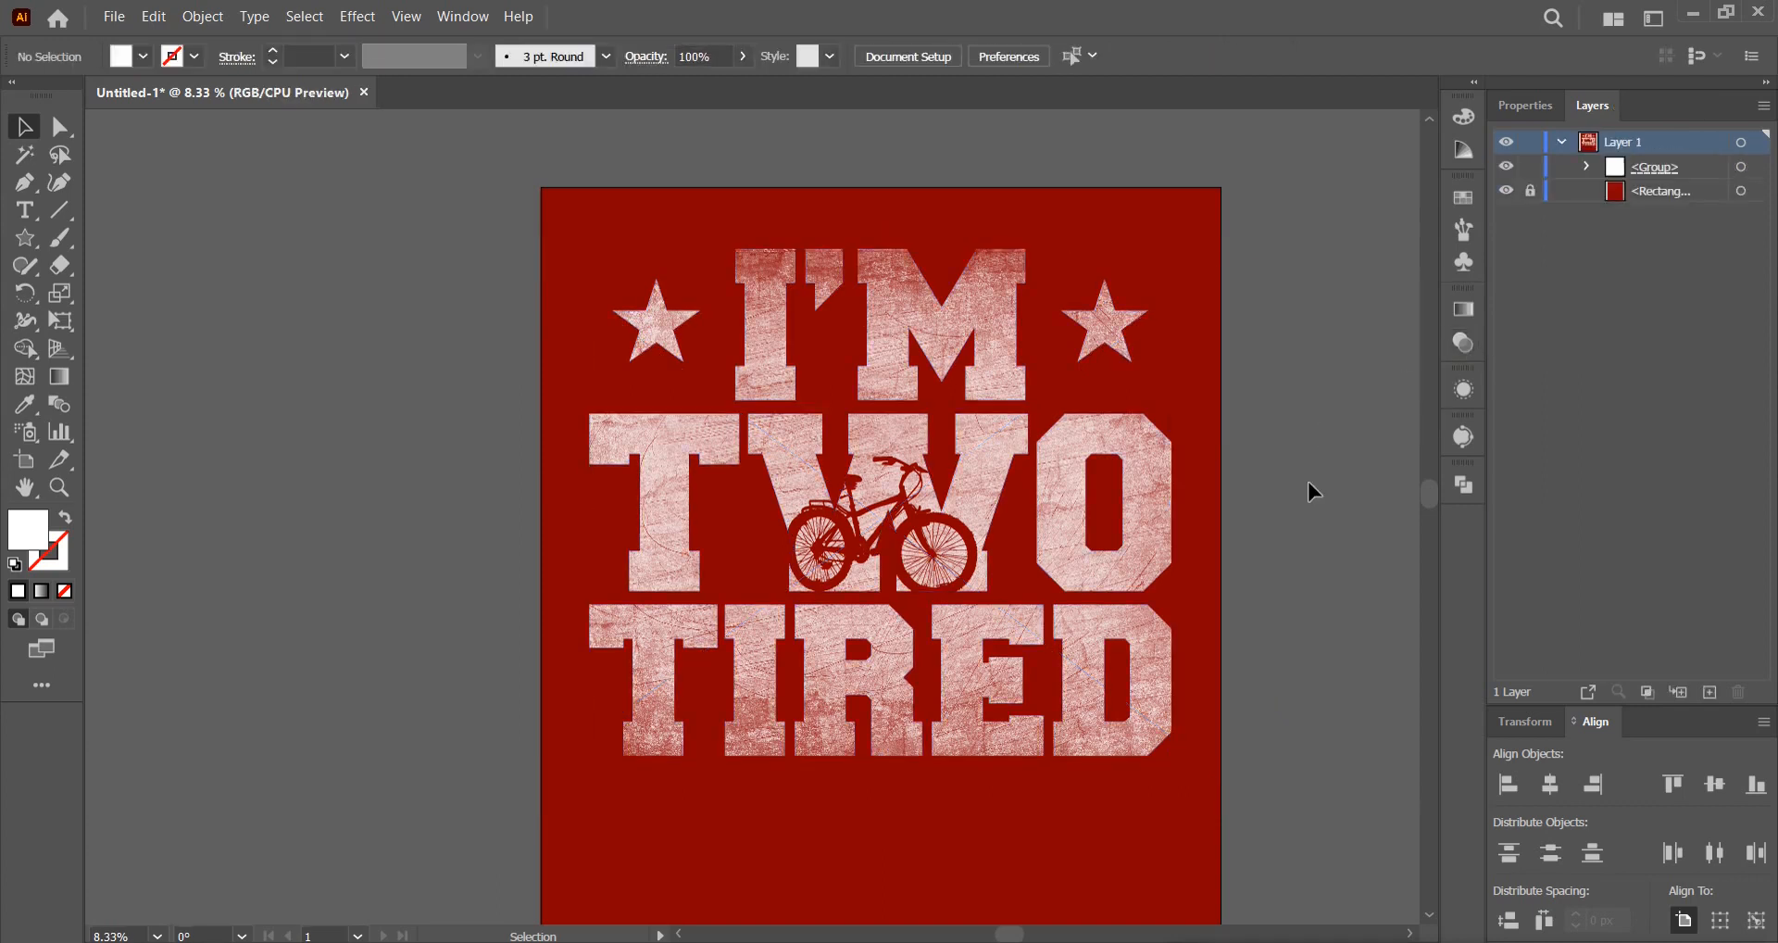
Fill the background rectangle with black and lock it again.
left_click_drag(1313, 491, 1278, 472)
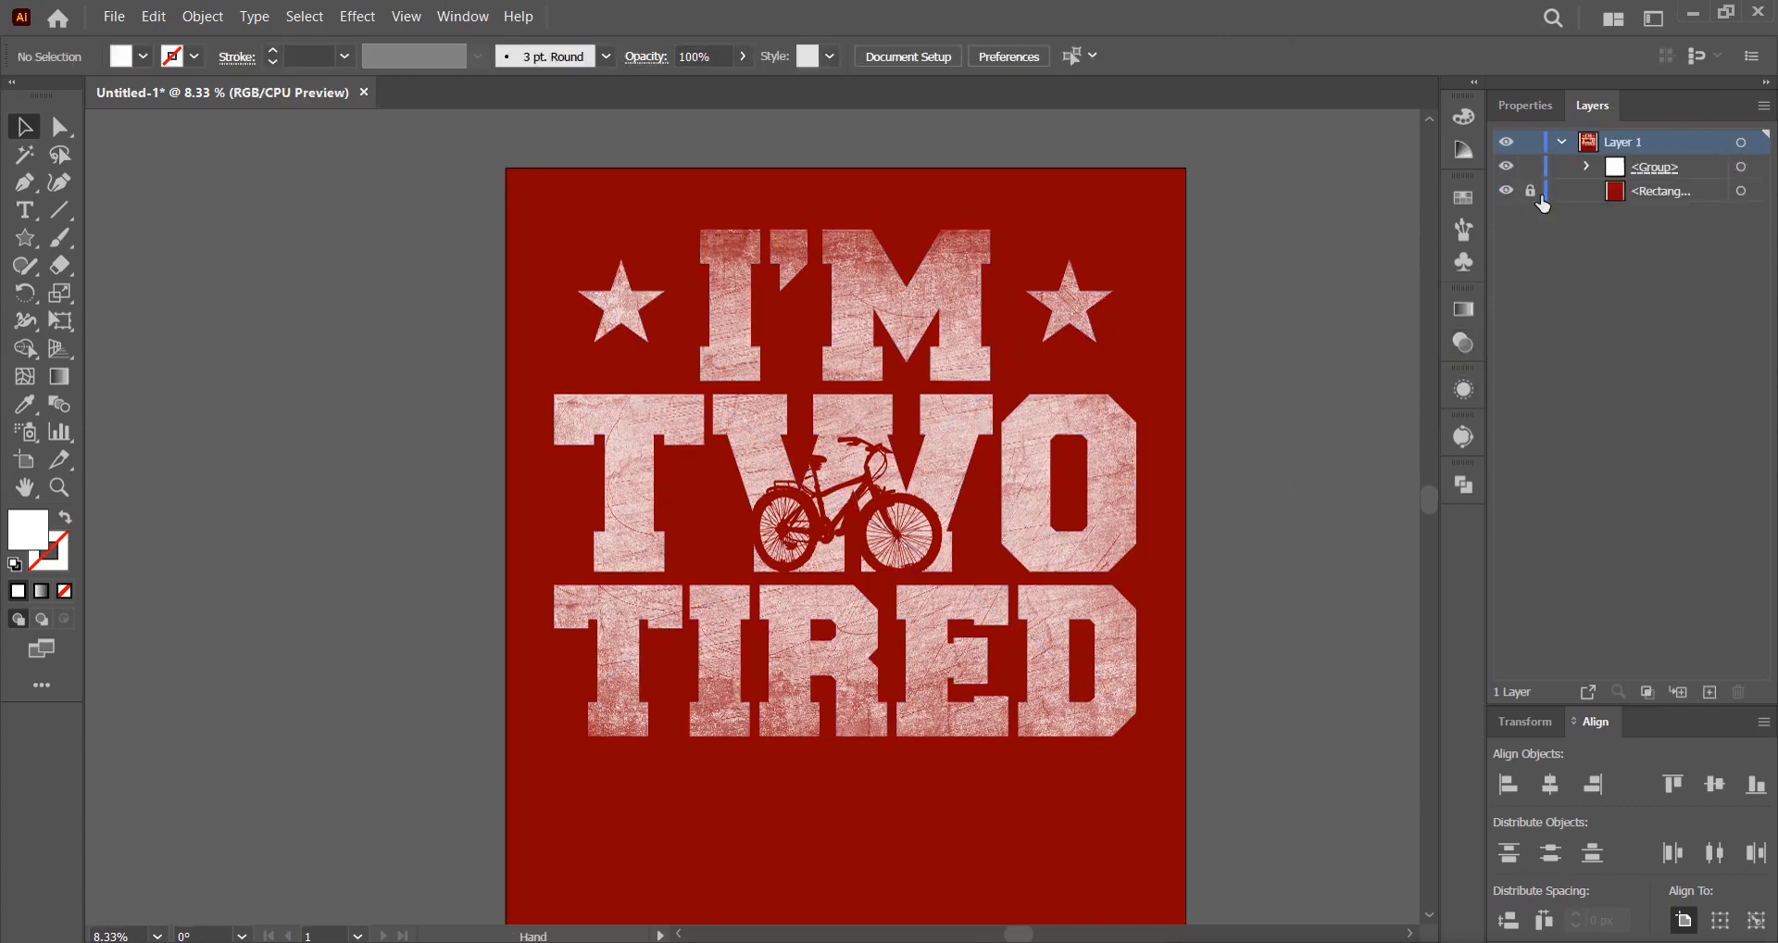
left_click(1743, 192)
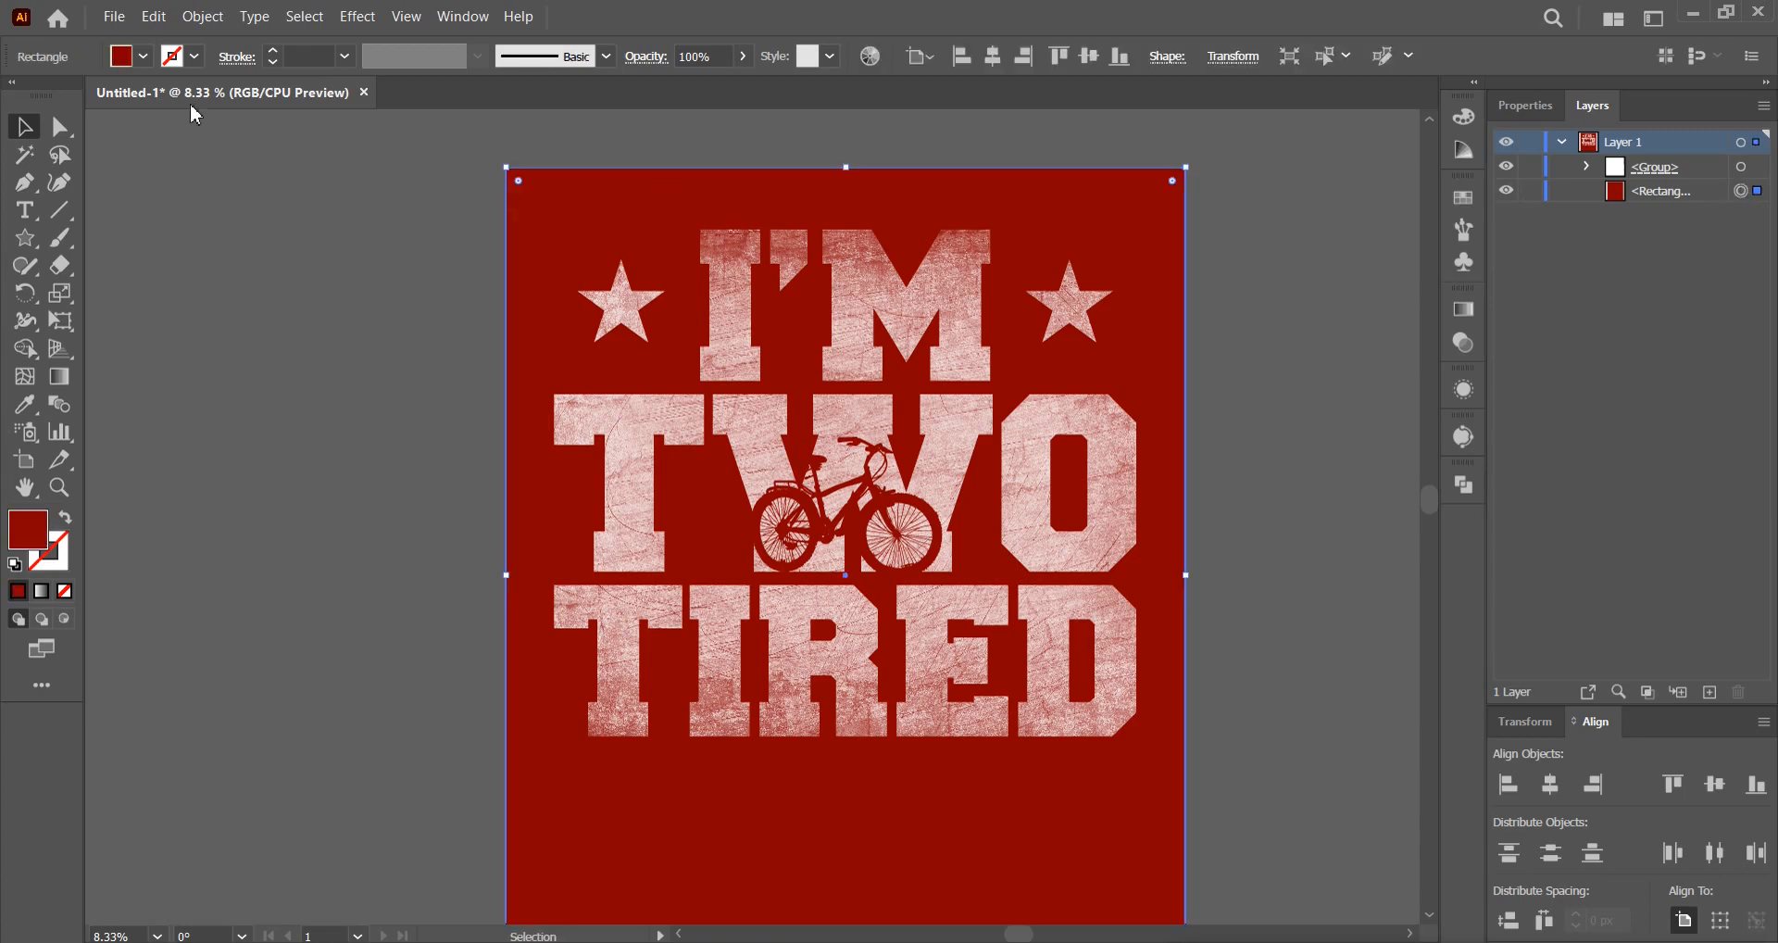
left_click(139, 56)
left_click(65, 96)
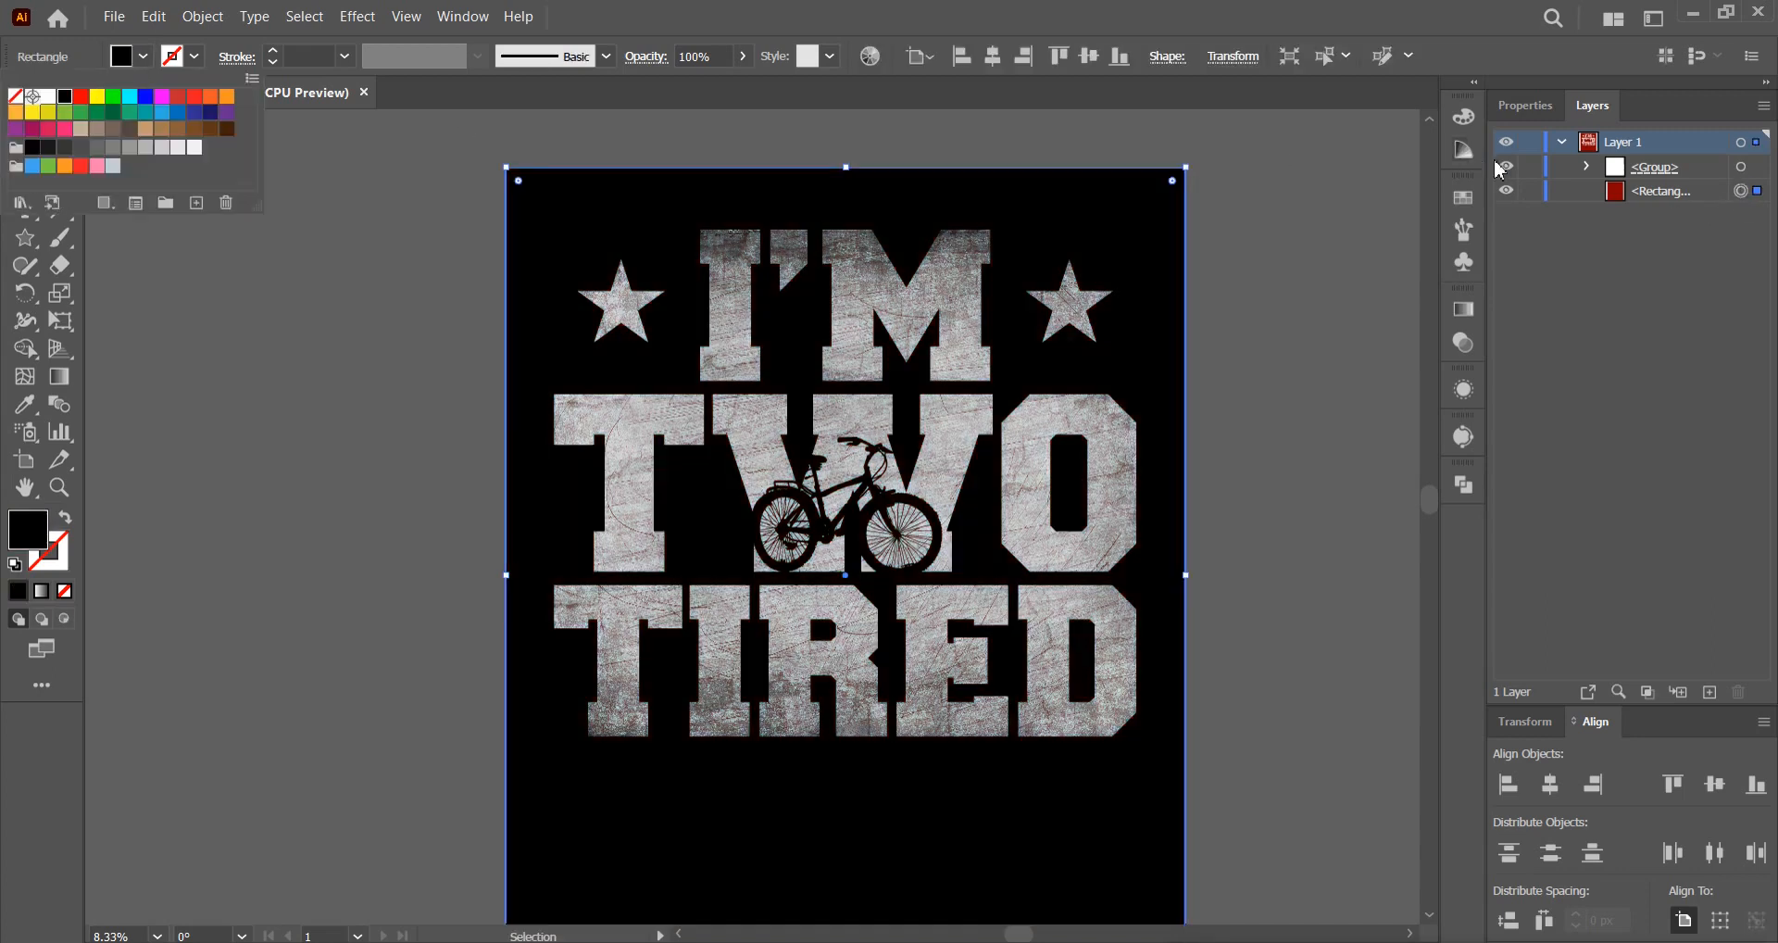
left_click(1531, 191)
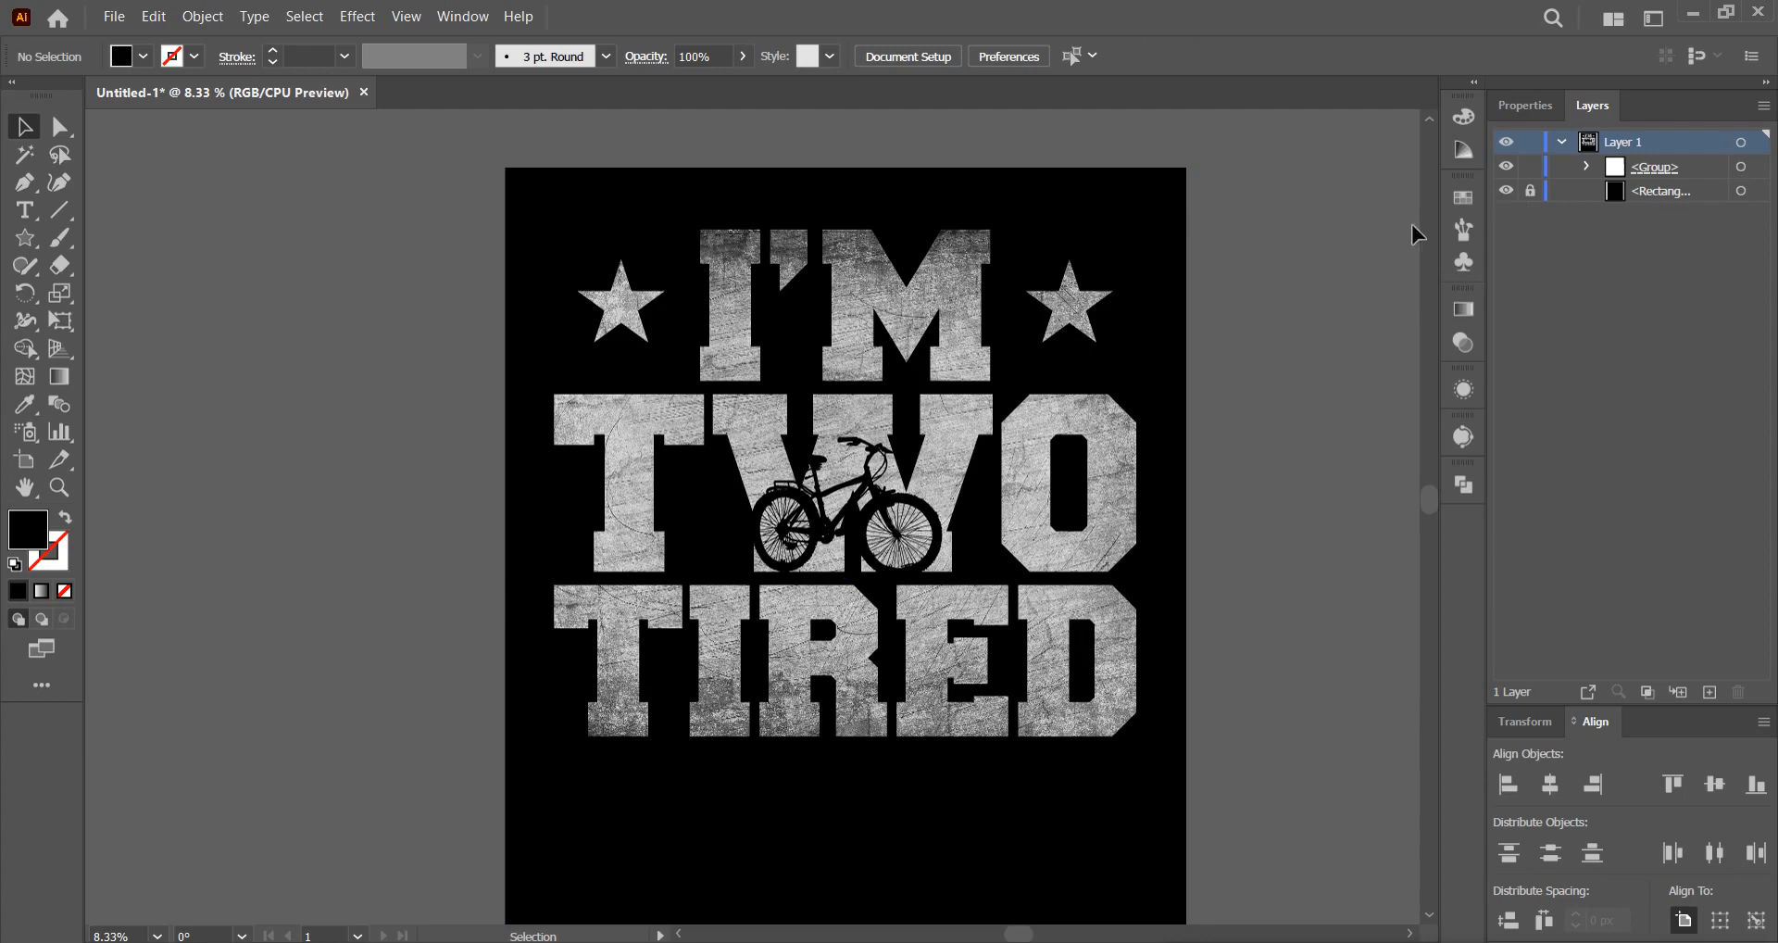
Examine the textured design on the black artboard and on the T-shirt mockup tshirt_mock_up1.psd in Photoshop, both close up and from afar.
left_click_drag(1233, 446, 1148, 393)
scroll(1184, 435, "up", 1)
scroll(1300, 421, "down", 1)
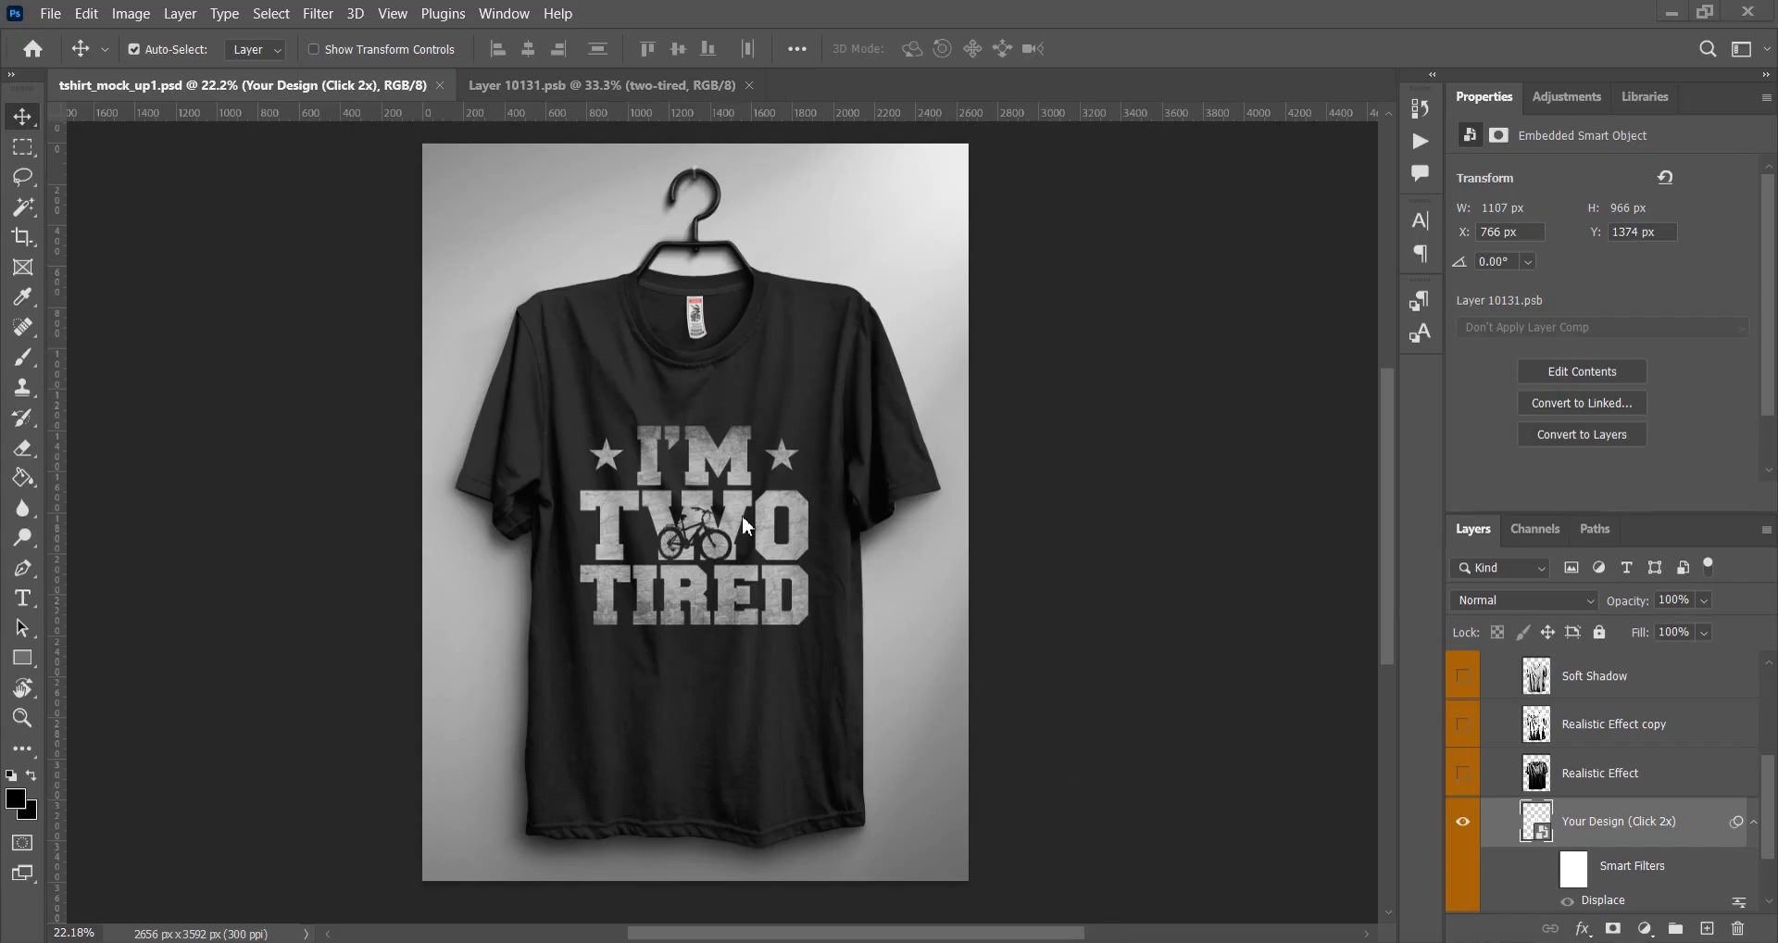
scroll(748, 526, "up", 5)
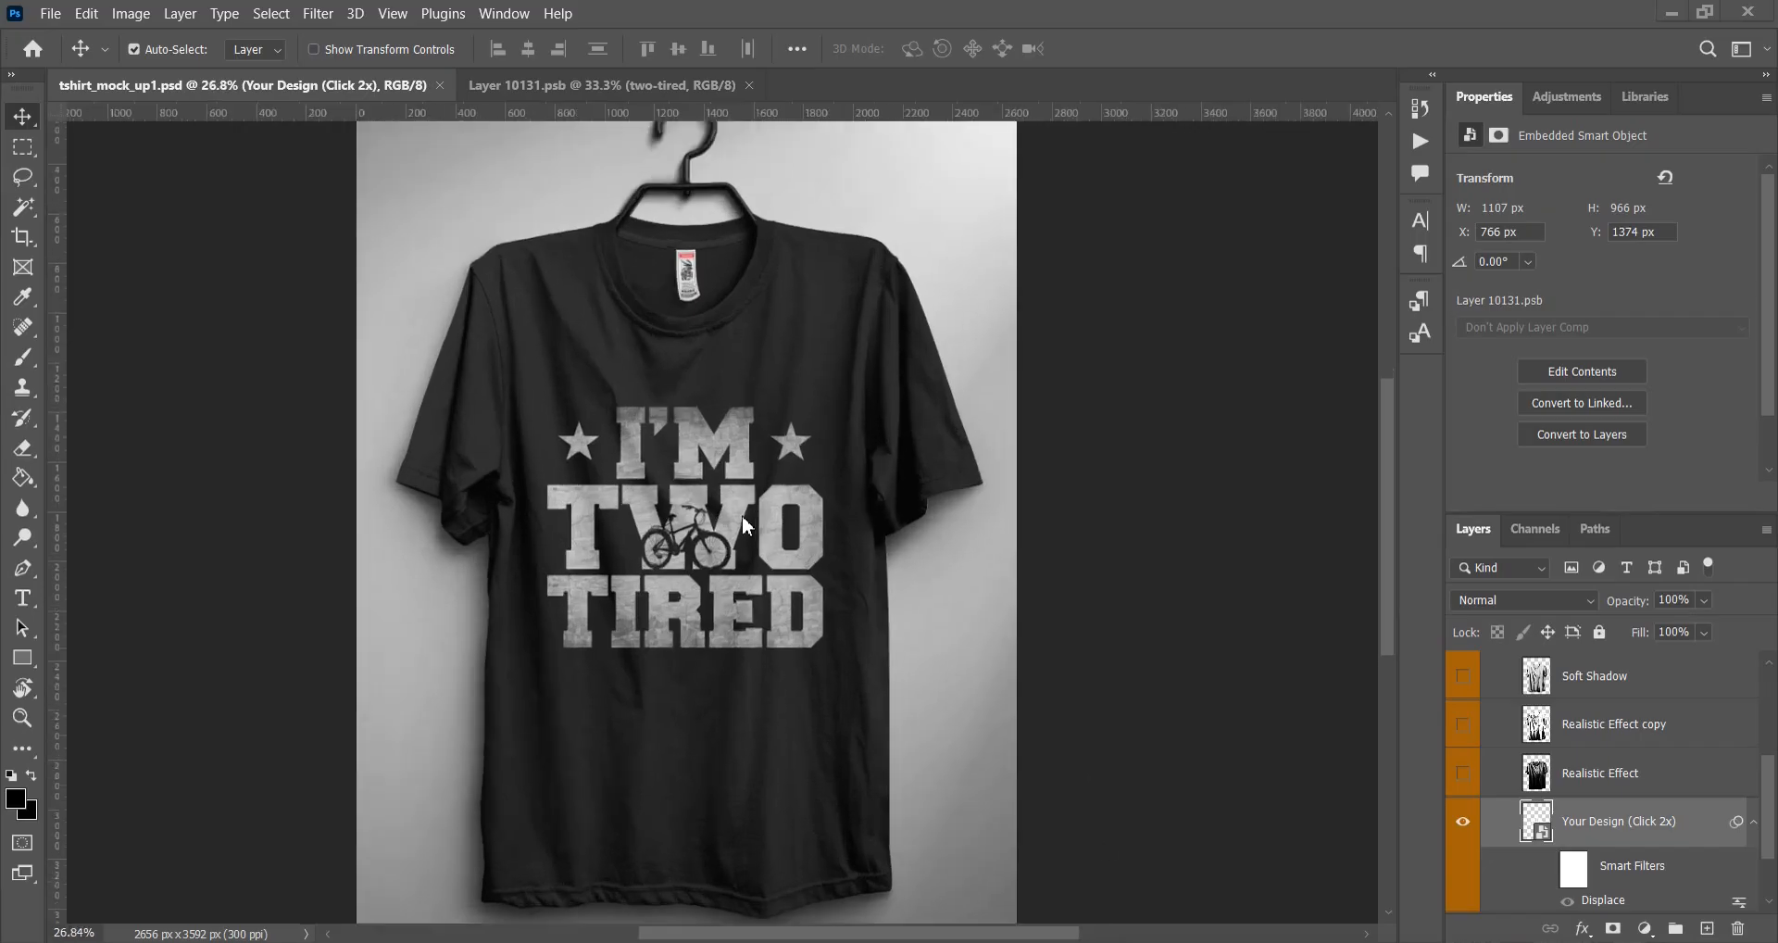
scroll(690, 569, "up", 2)
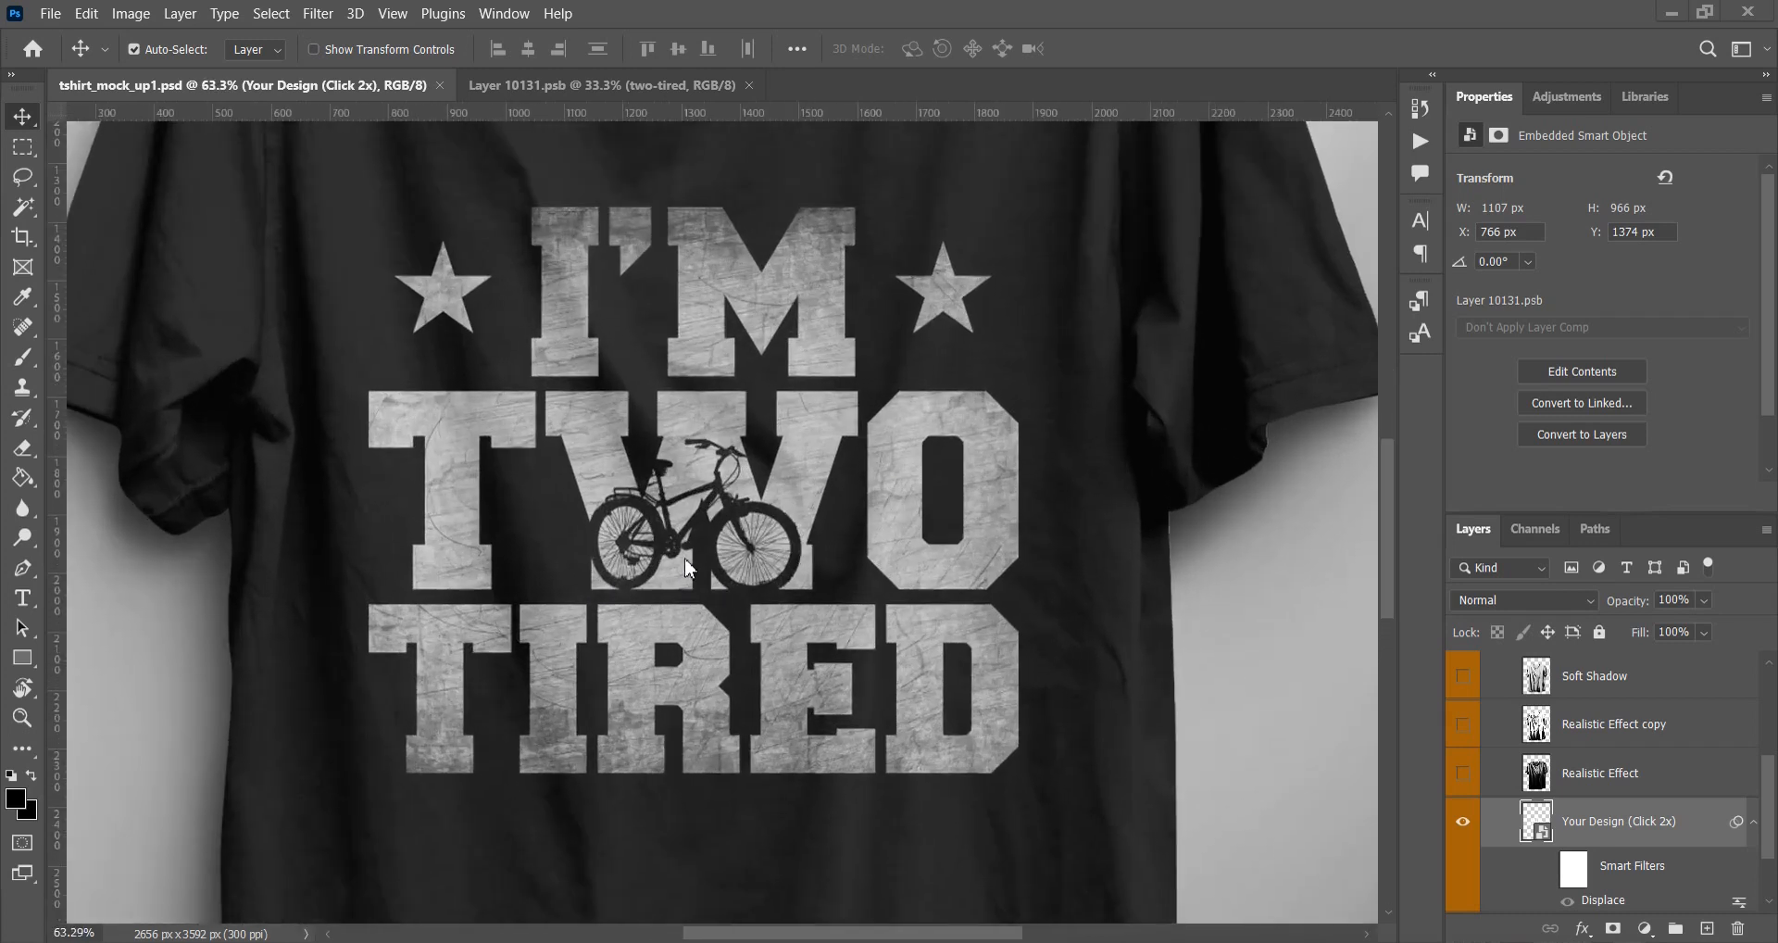
scroll(690, 568, "down", 3)
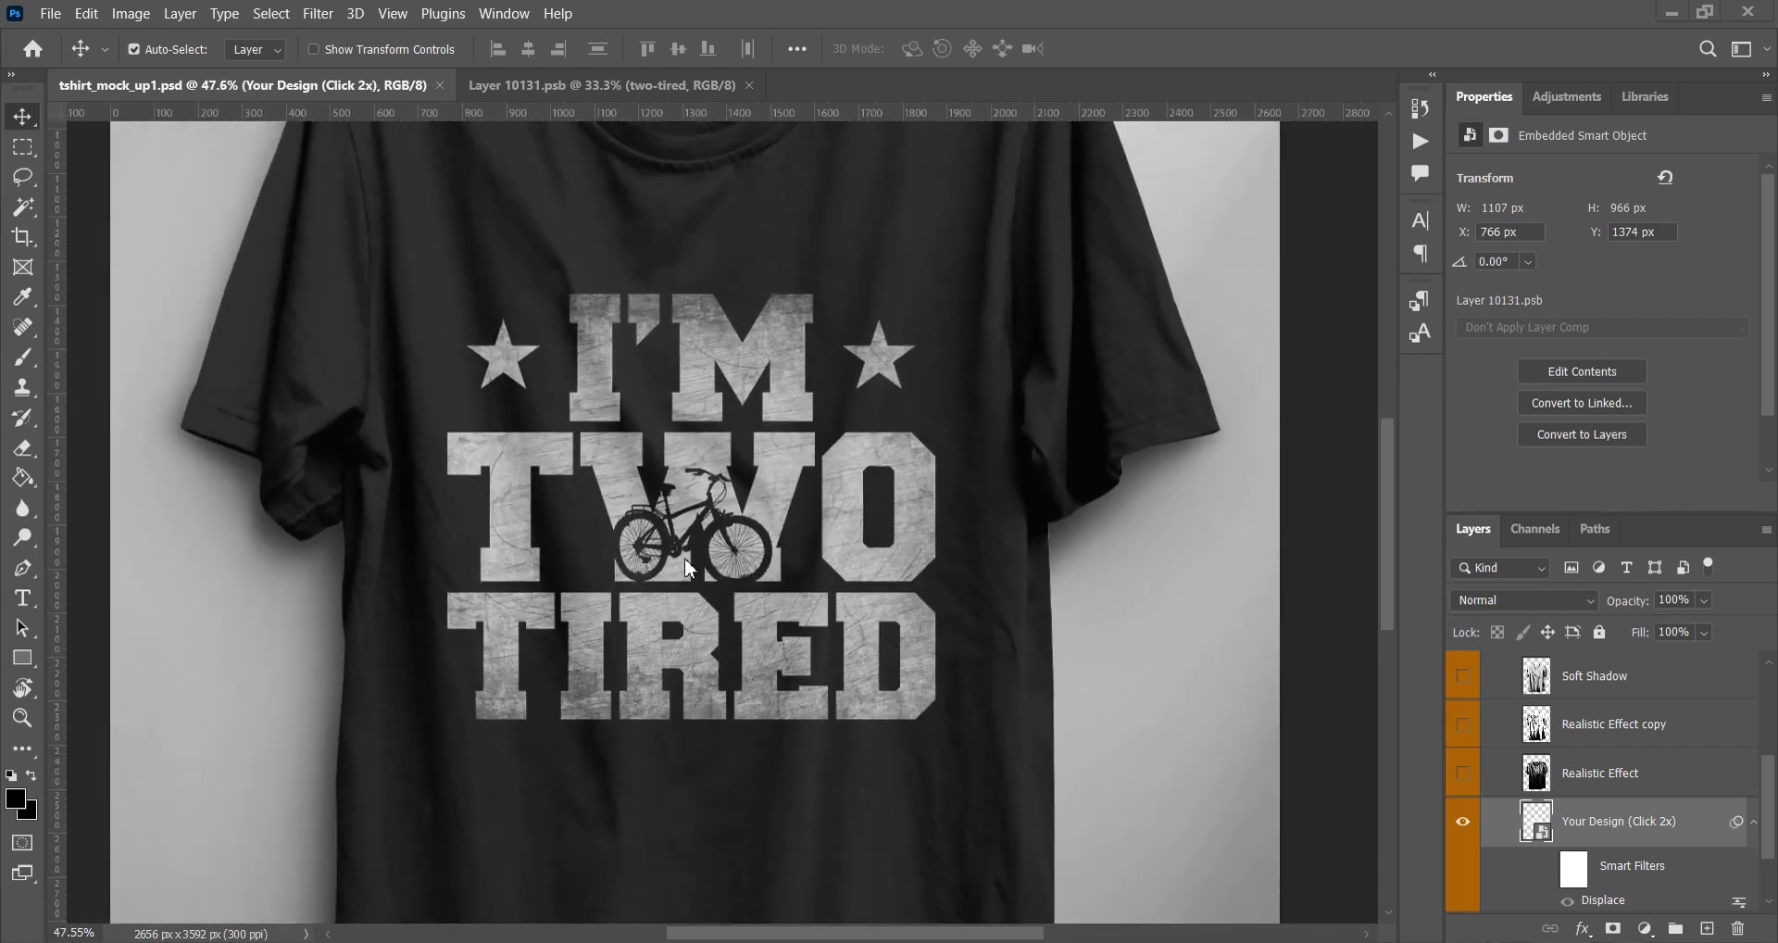
left_click_drag(1056, 615, 907, 637)
scroll(1072, 607, "down", 2)
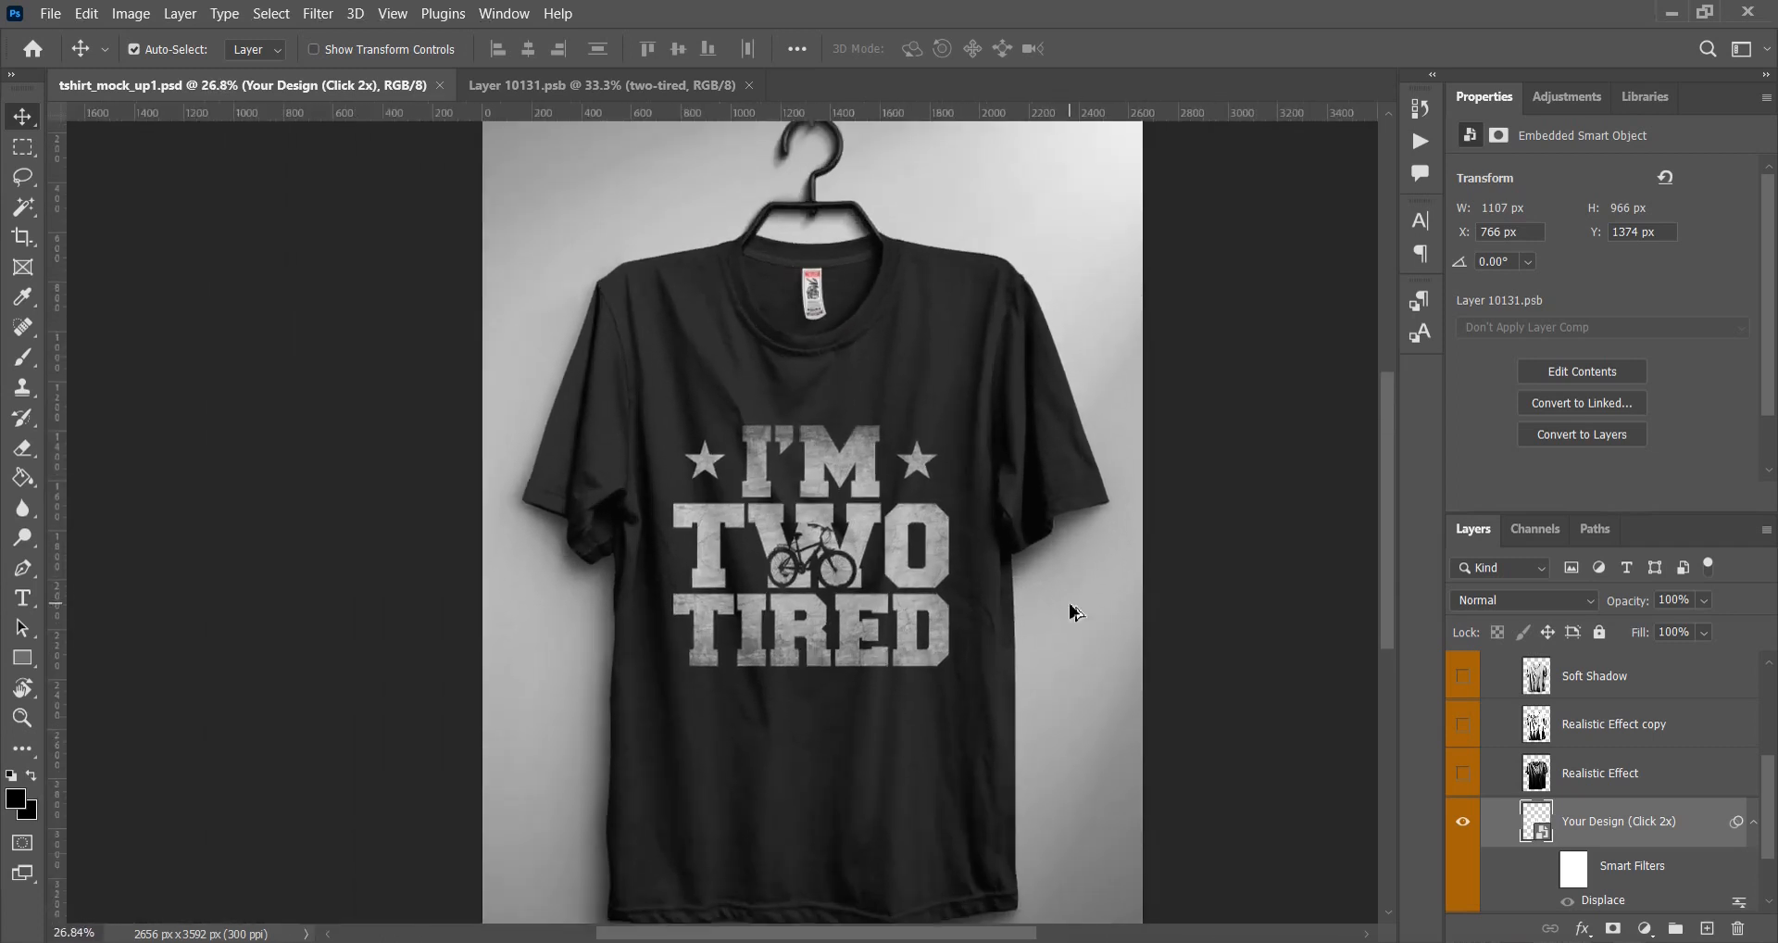
scroll(1072, 611, "up", 3)
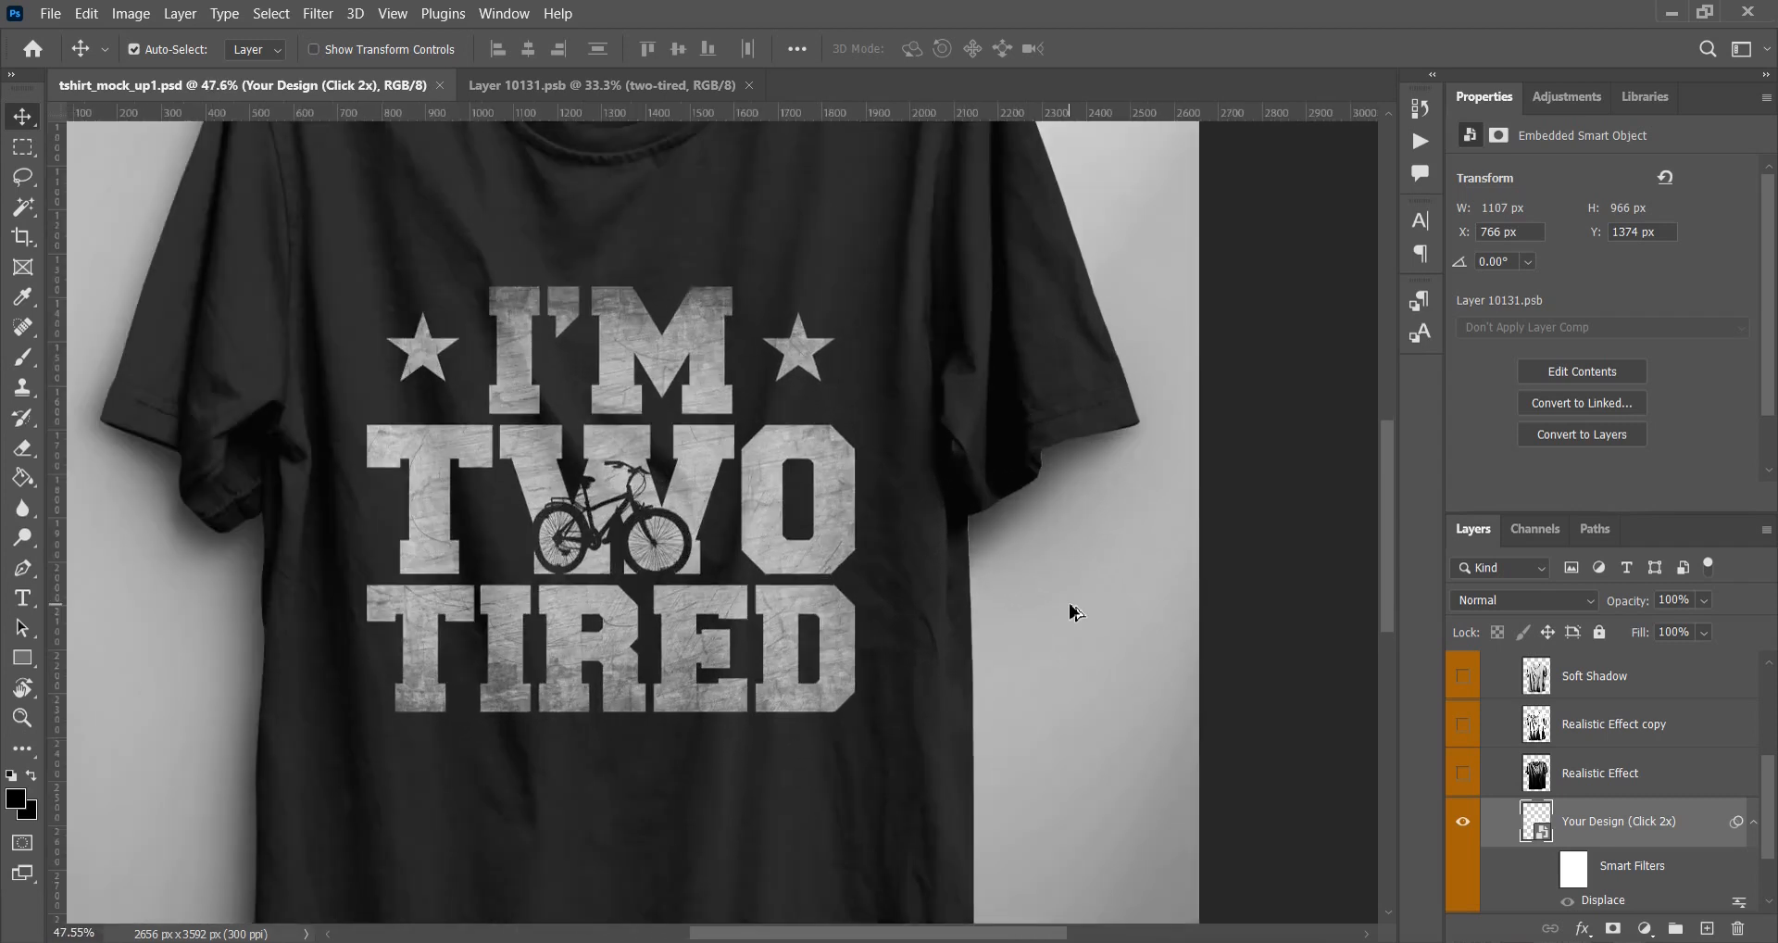
scroll(1072, 611, "down", 3)
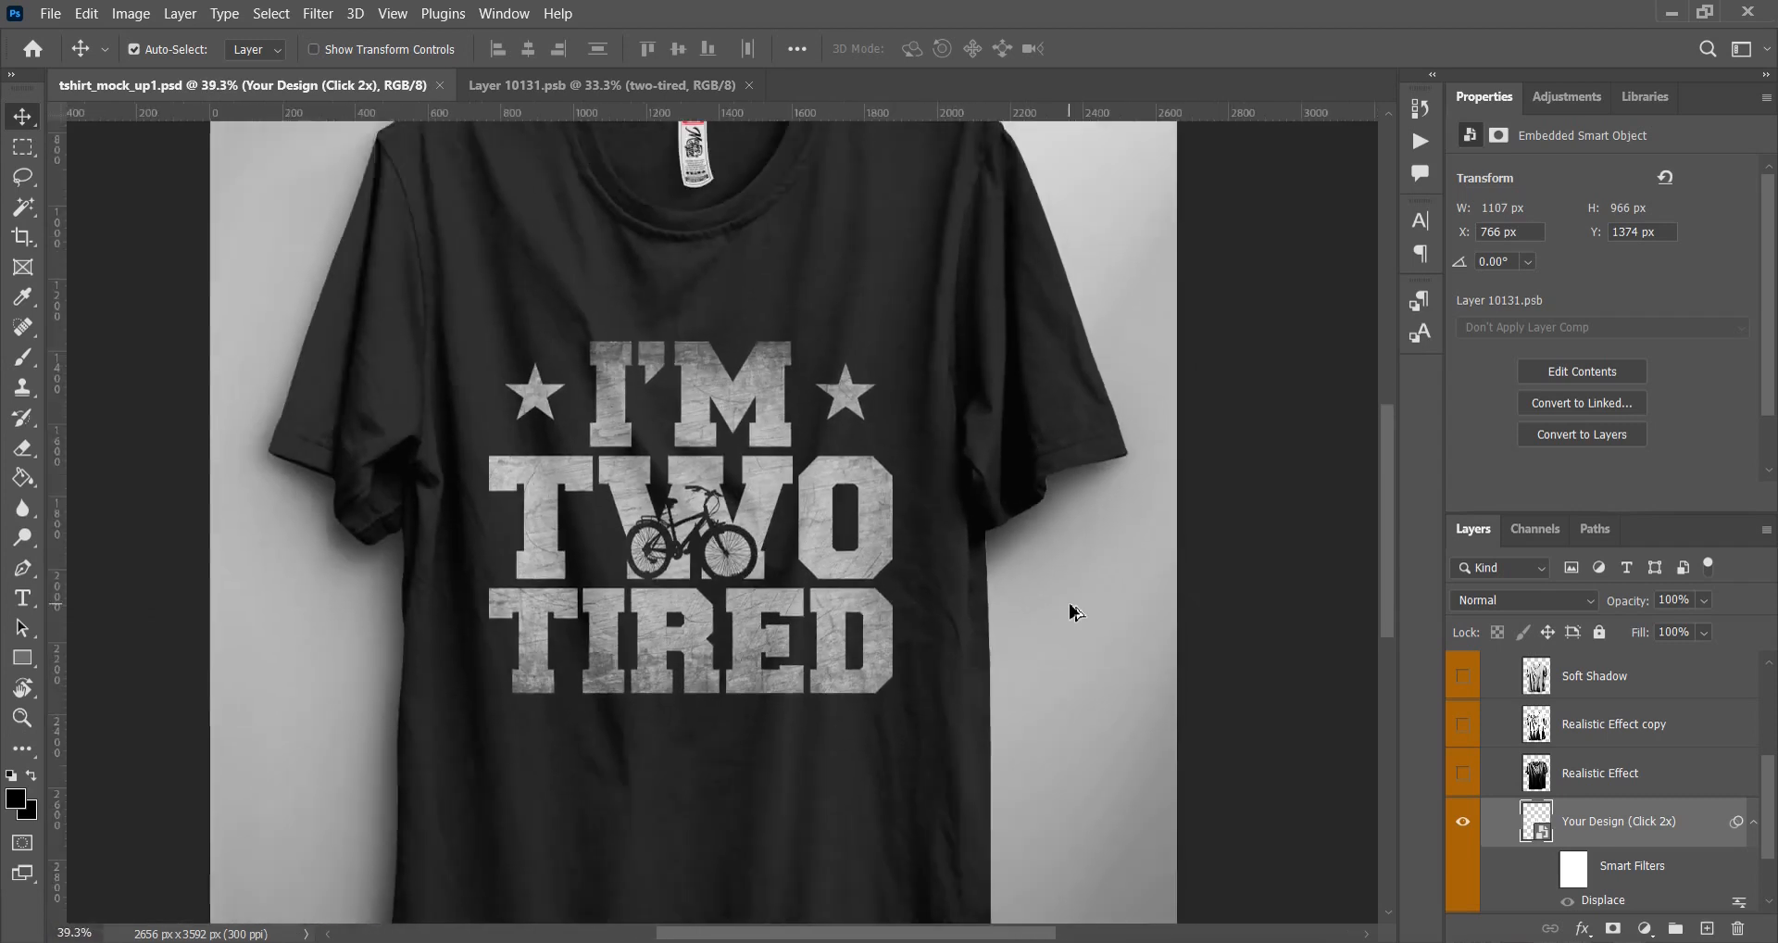
left_click_drag(1164, 586, 1137, 588)
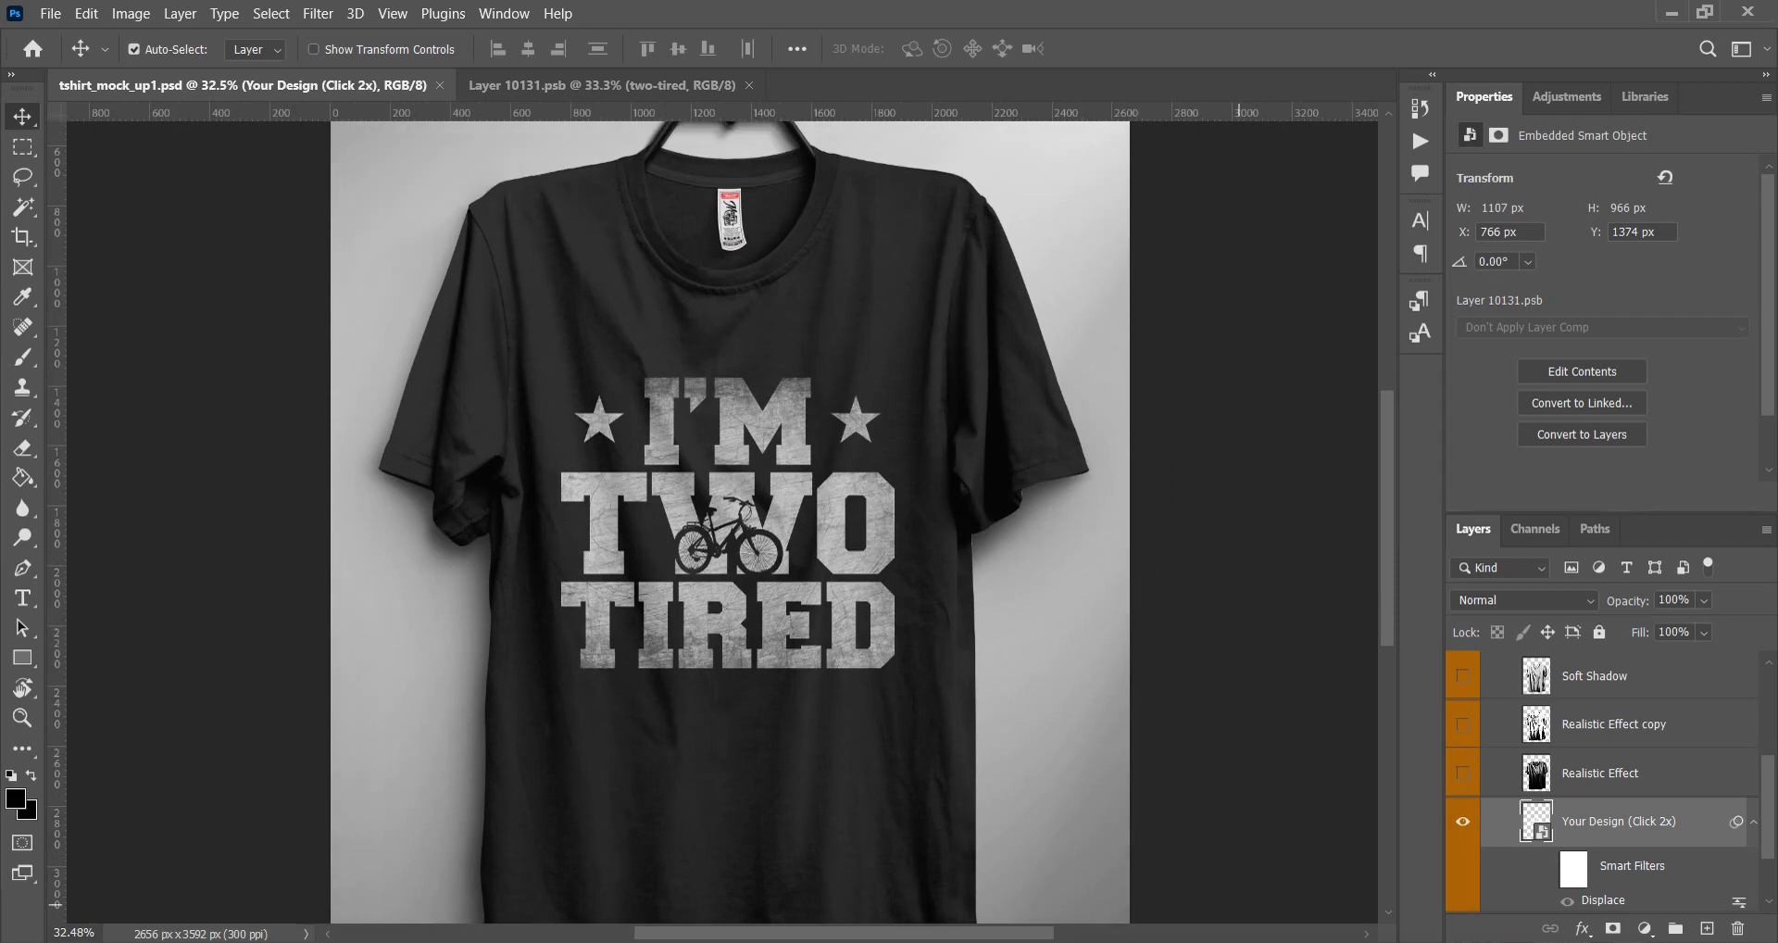